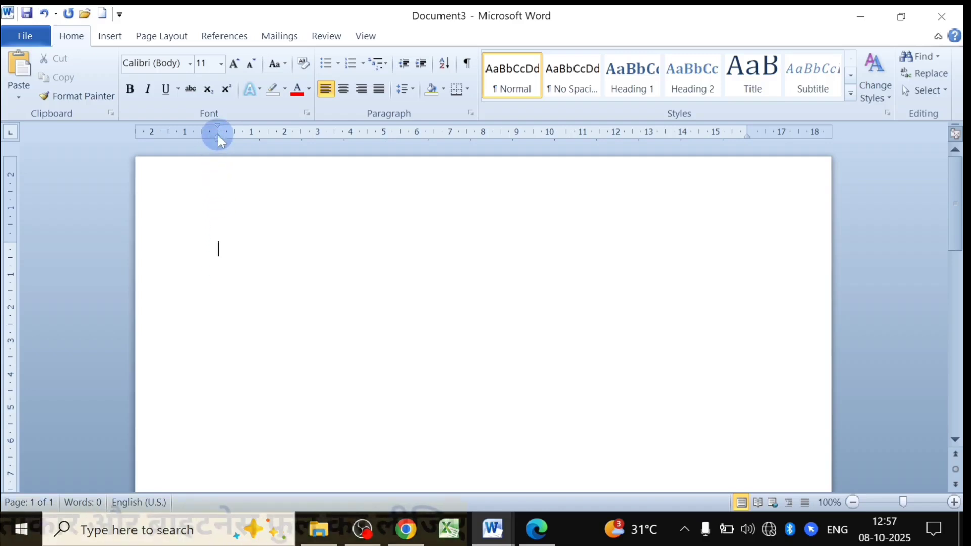
Adjust the left indent and top page margin using the ruler markers.
{"action": "left_click_drag", "start_coordinate": [218, 128], "coordinate": [170, 130]}
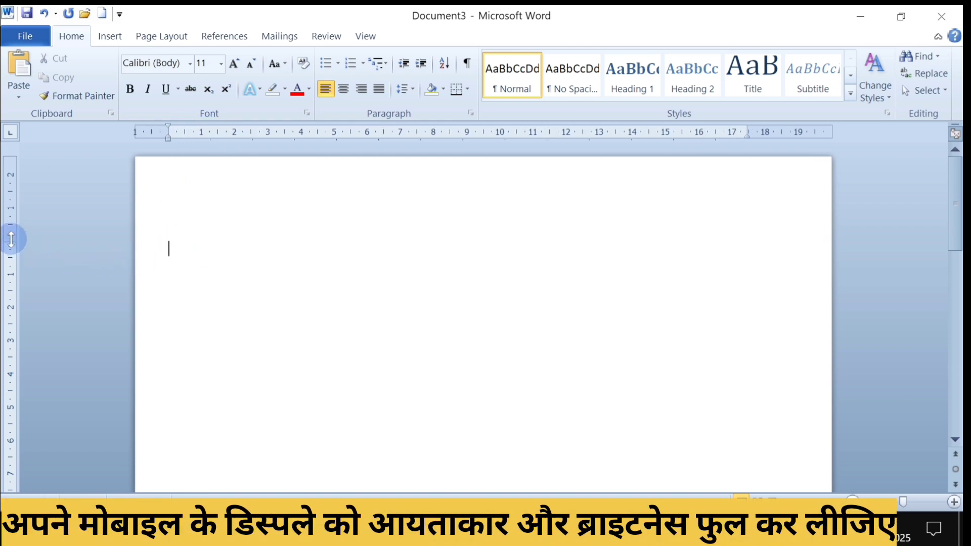
{"action": "left_click_drag", "start_coordinate": [11, 239], "coordinate": [18, 180]}
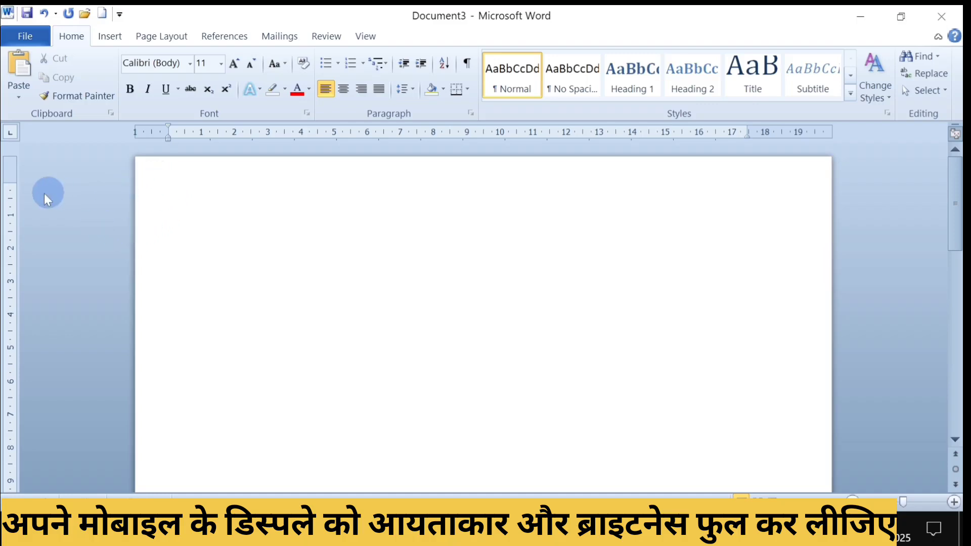
{"action": "left_click_drag", "start_coordinate": [10, 183], "coordinate": [9, 230]}
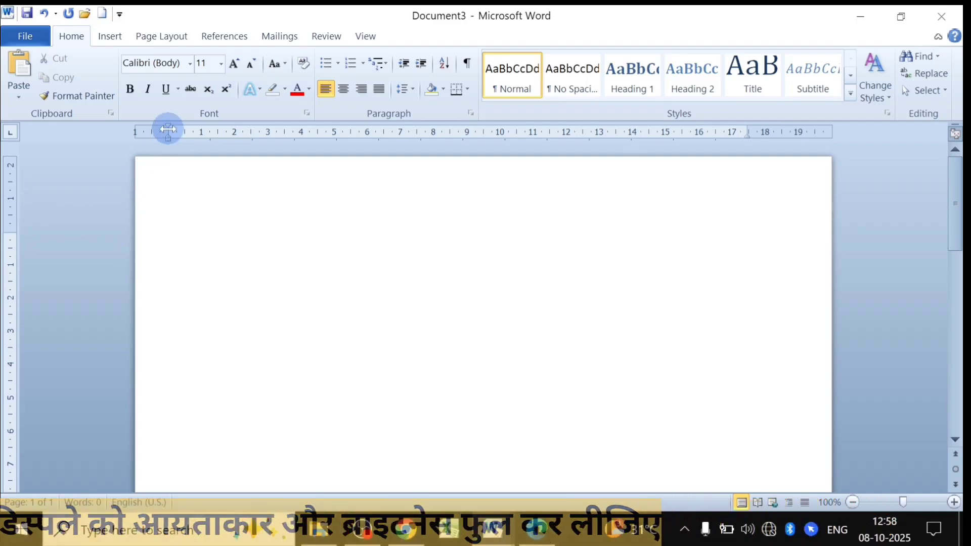
{"action": "mouse_move", "coordinate": [168, 133]}
{"action": "left_mouse_down"}
{"action": "mouse_move", "coordinate": [219, 138]}
{"action": "mouse_move", "coordinate": [211, 140]}
{"action": "left_mouse_up"}
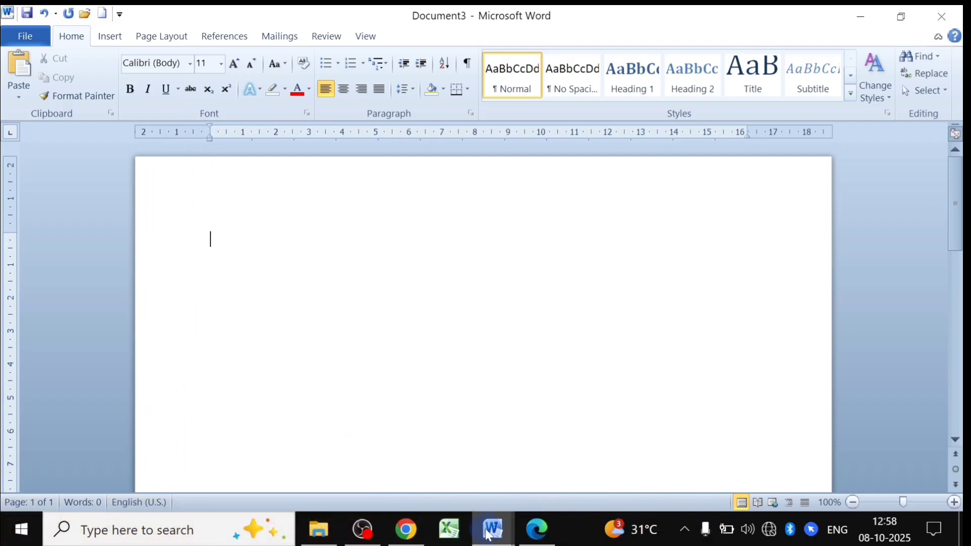
Compare with the finished BIO-DATA sample, then return to Document3.
{"action": "mouse_move", "coordinate": [487, 533]}
{"action": "left_click", "coordinate": [432, 469]}
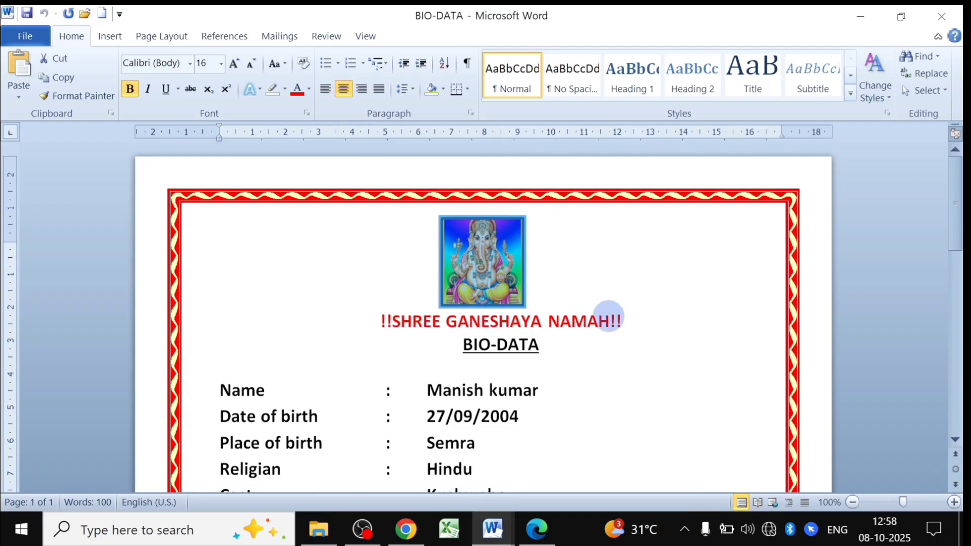
{"action": "mouse_move", "coordinate": [490, 529]}
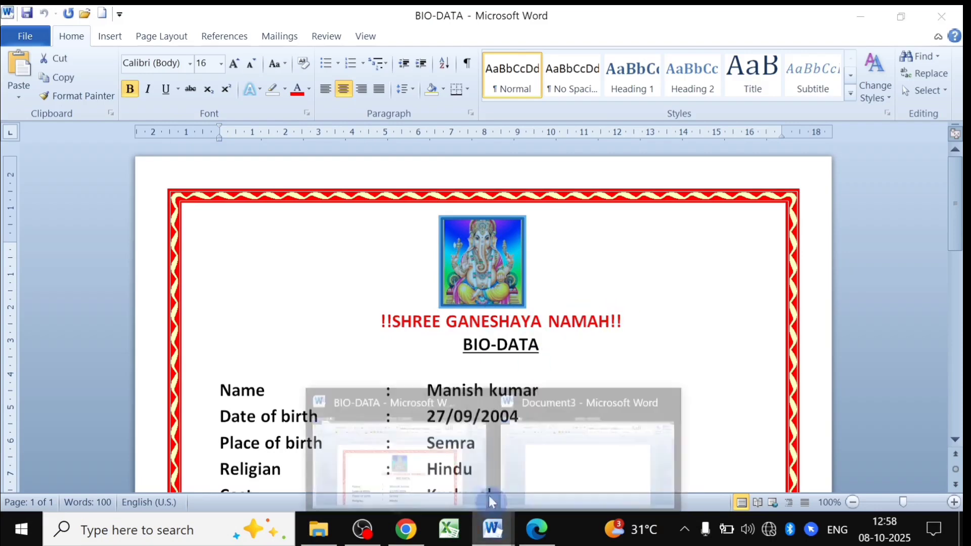
{"action": "left_click", "coordinate": [548, 449]}
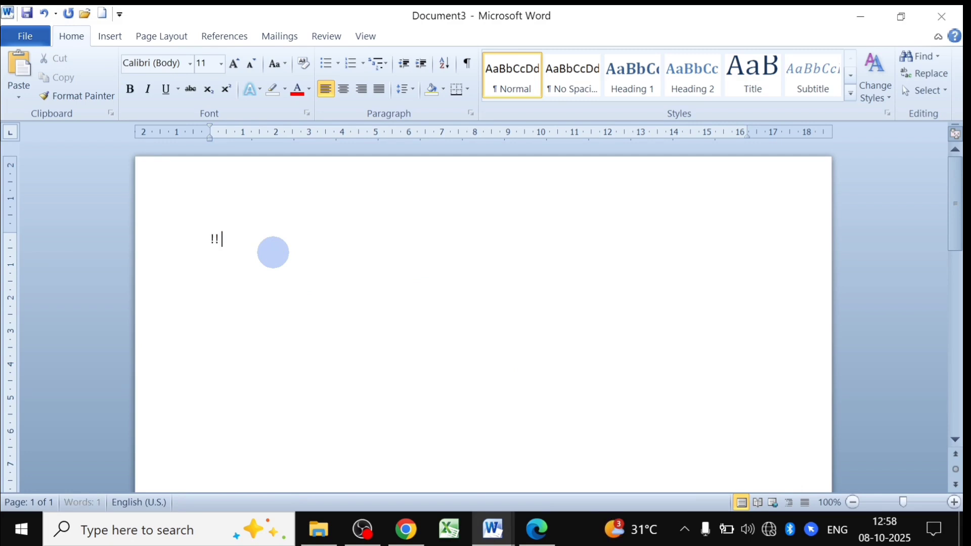
Type 'SHREE GANESHAYA NAMAH' and check it against the BIO-DATA sample heading.
{"action": "type", "text": "HREE GANE"}
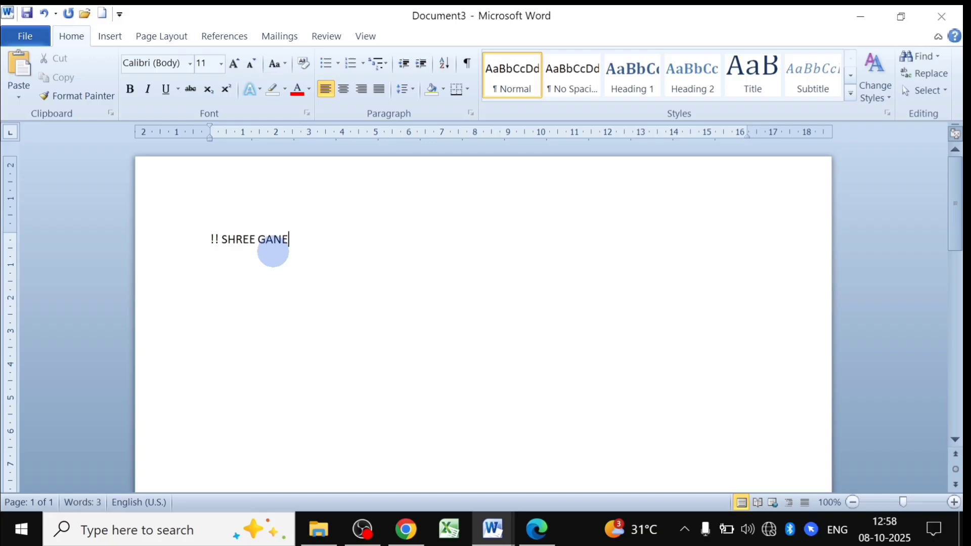
{"action": "type", "text": "SHAYA NAMAH !!"}
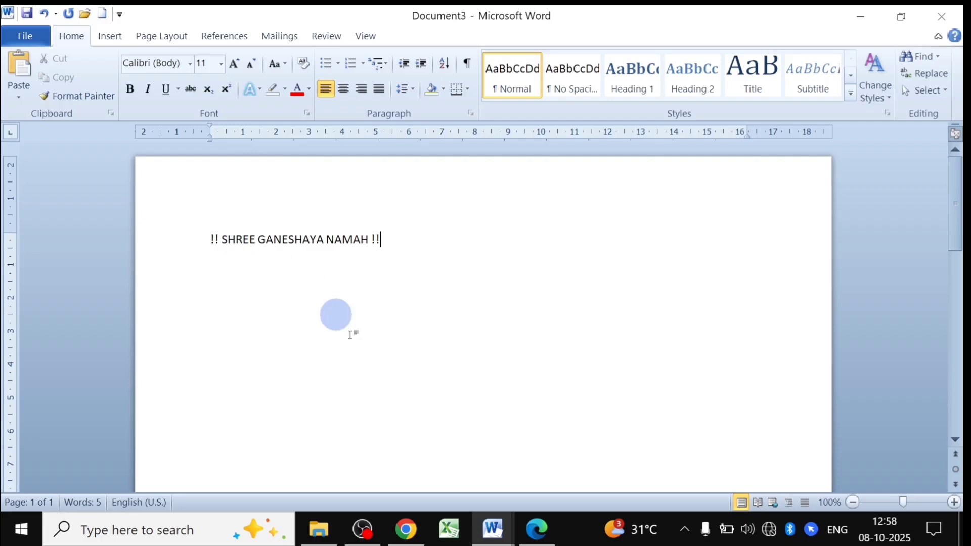
{"action": "mouse_move", "coordinate": [493, 528]}
{"action": "left_click", "coordinate": [424, 469]}
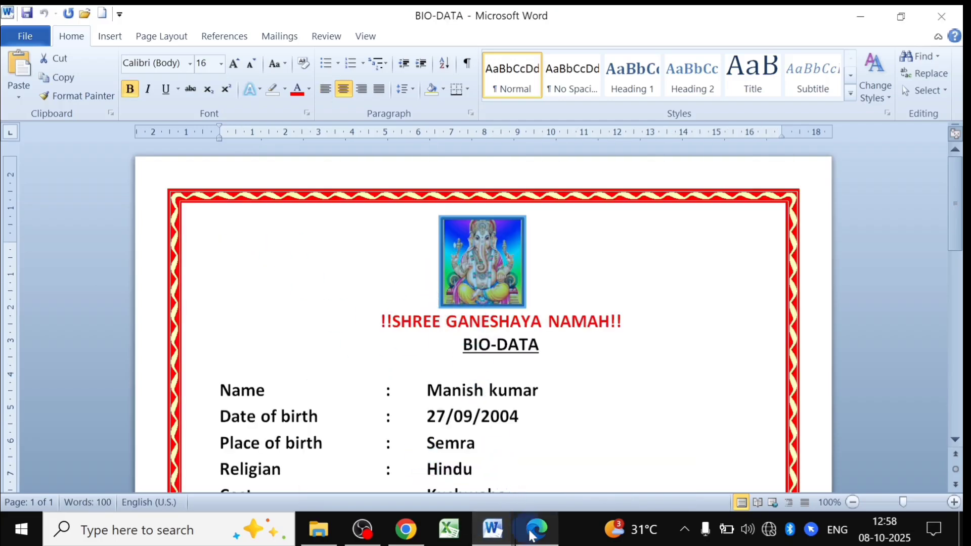
{"action": "mouse_move", "coordinate": [493, 529]}
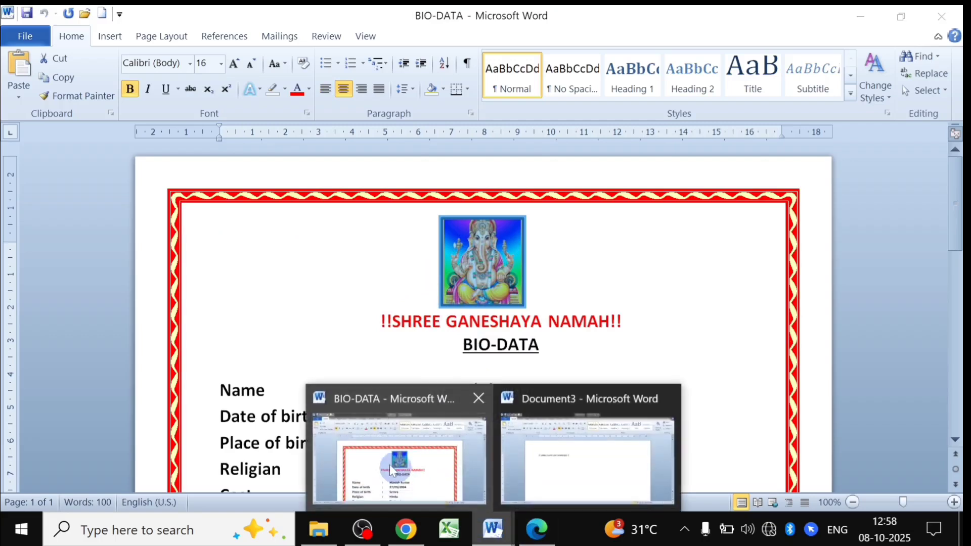
{"action": "left_click", "coordinate": [548, 462]}
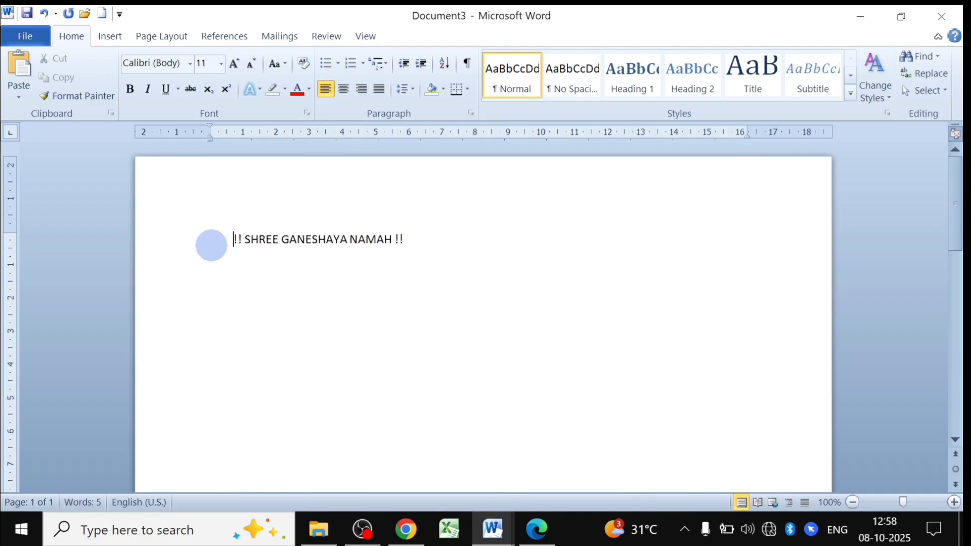
Remove the extra leading space from the heading and centre the line.
{"action": "key", "text": "Tab"}
{"action": "key", "text": "Tab"}
{"action": "key", "text": "Tab"}
{"action": "key", "text": "Tab"}
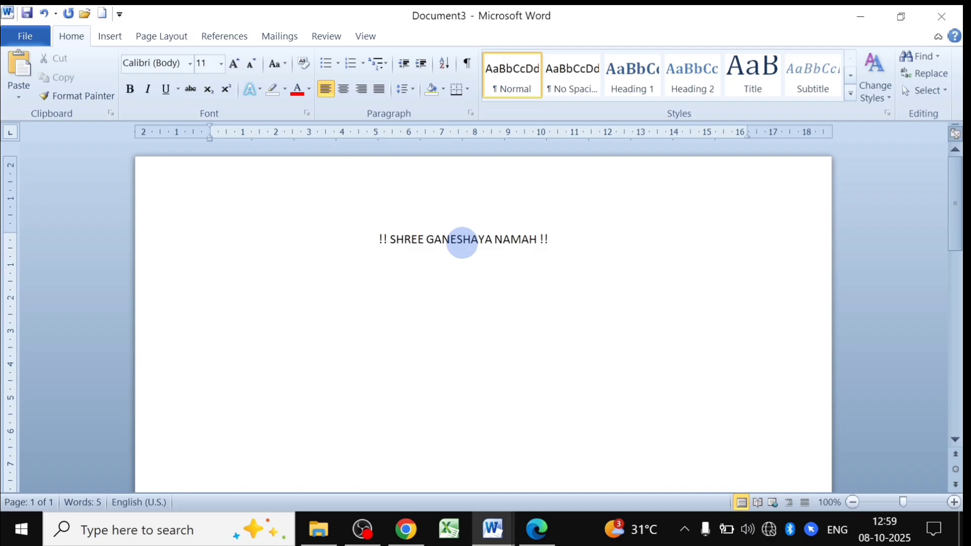
{"action": "key", "text": "BackSpace"}
{"action": "key", "text": "BackSpace"}
{"action": "key", "text": "BackSpace"}
{"action": "key", "text": "BackSpace"}
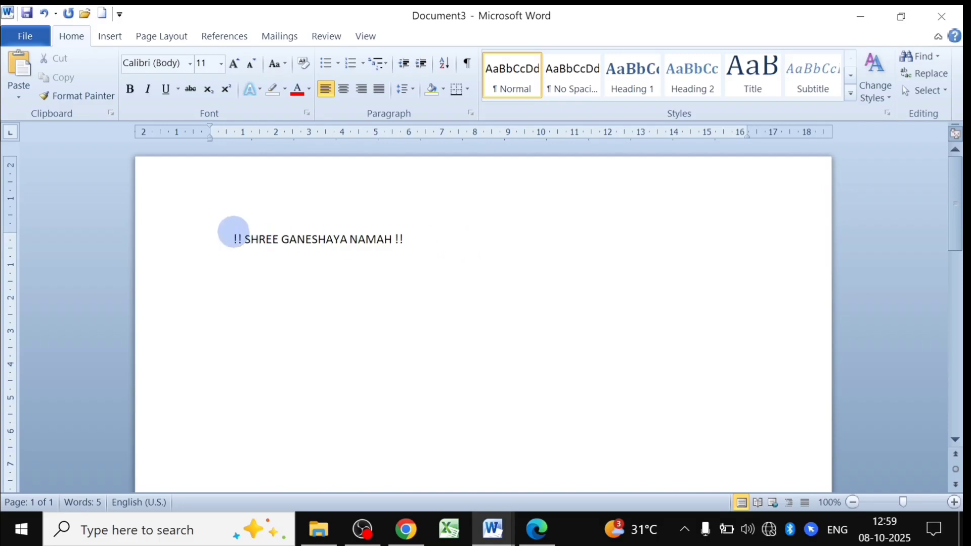
{"action": "key", "text": "BackSpace"}
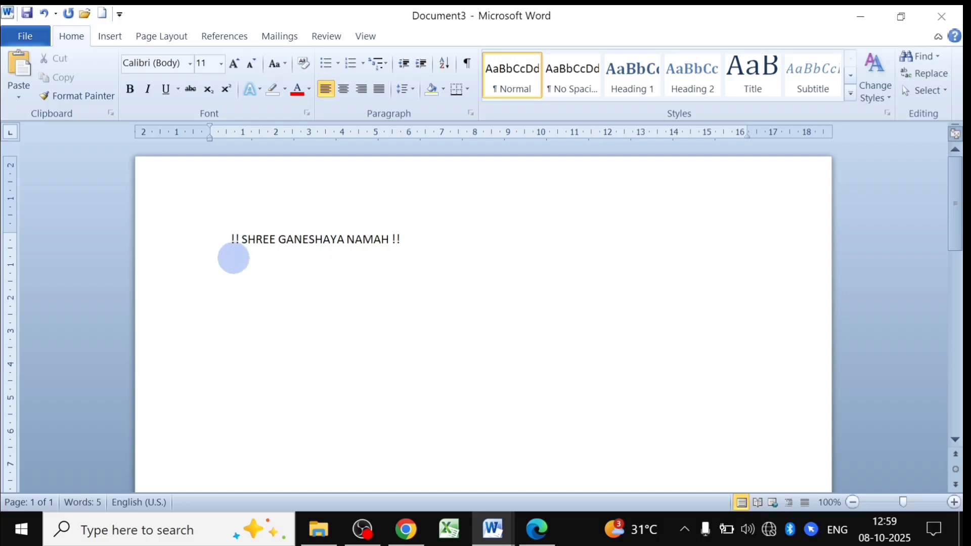
{"action": "left_click", "coordinate": [345, 91]}
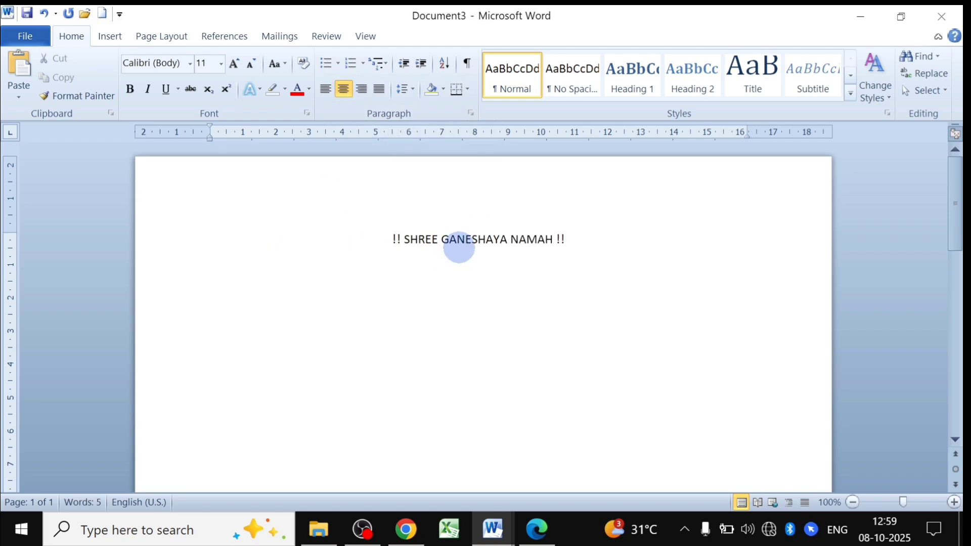
Enlarge the heading text to 16 pt and make it bold.
{"action": "left_click_drag", "start_coordinate": [570, 238], "coordinate": [391, 236]}
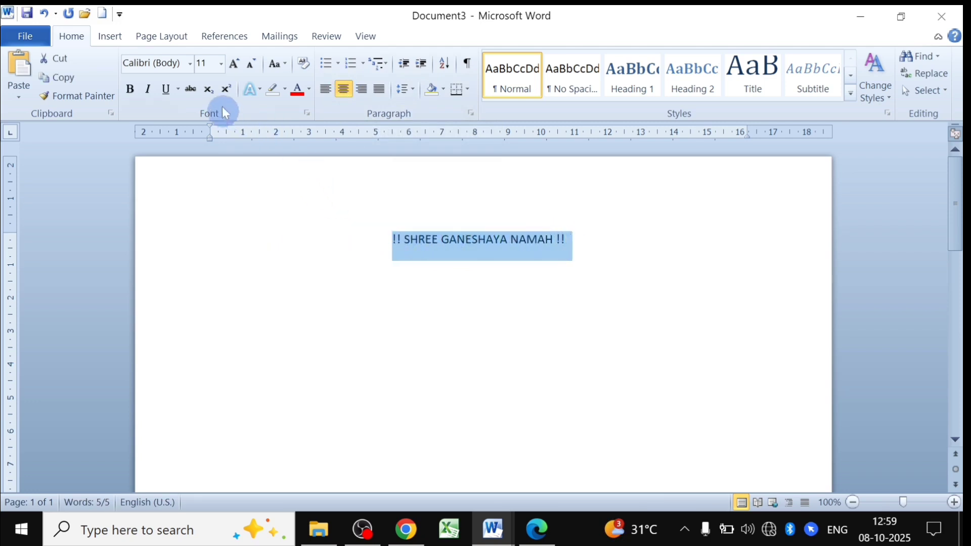
{"action": "left_click", "coordinate": [235, 64]}
{"action": "left_click", "coordinate": [234, 65]}
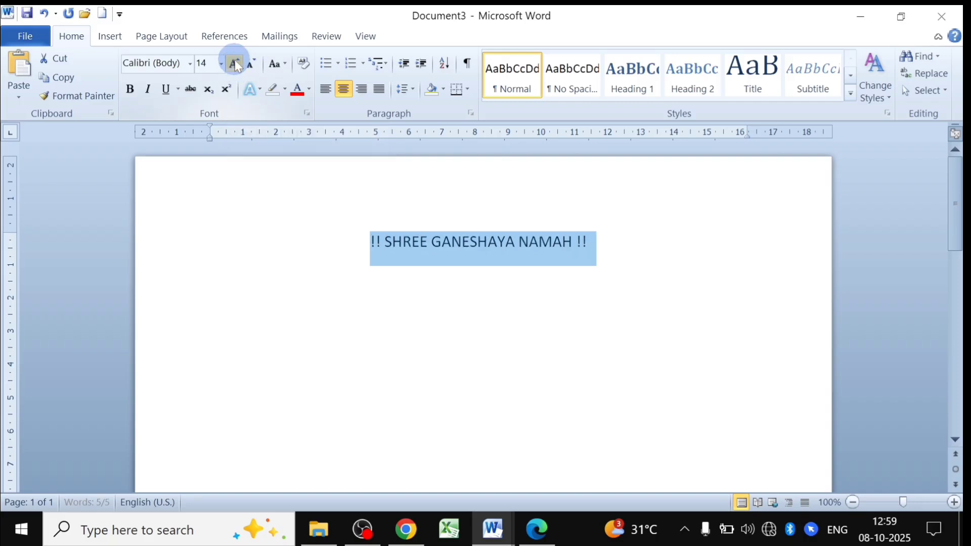
{"action": "left_click", "coordinate": [234, 66]}
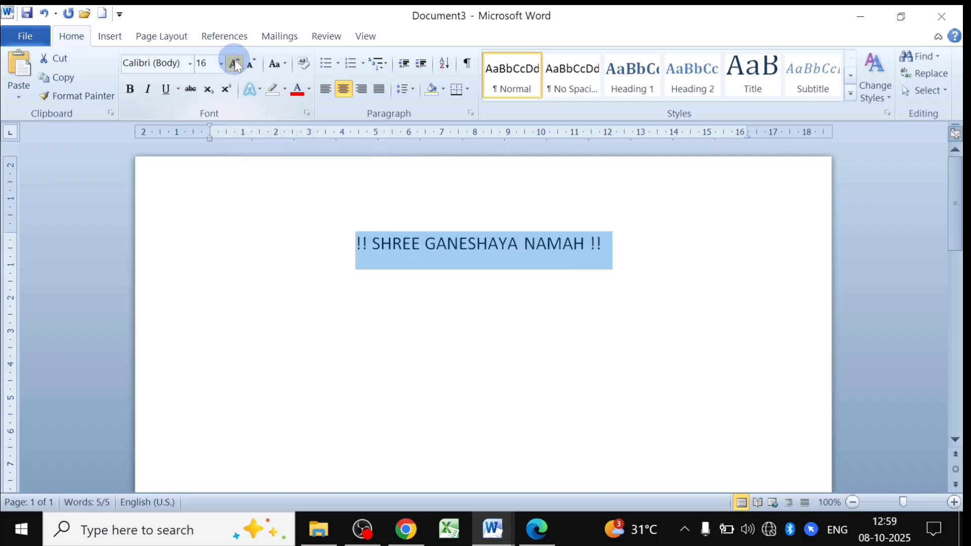
{"action": "left_click", "coordinate": [130, 90]}
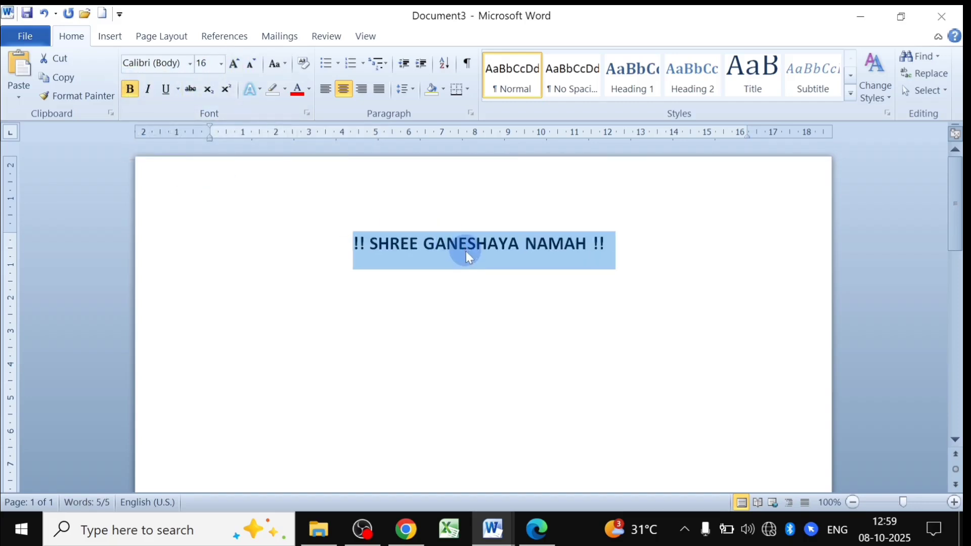
Colour the heading red and bring up the BIO-DATA sample for comparison.
{"action": "left_click", "coordinate": [308, 89]}
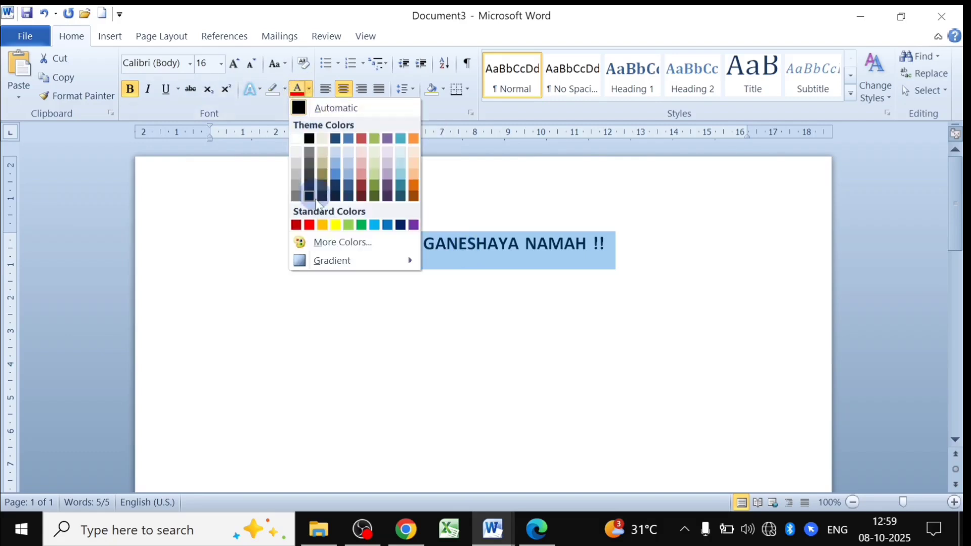
{"action": "left_click", "coordinate": [310, 225]}
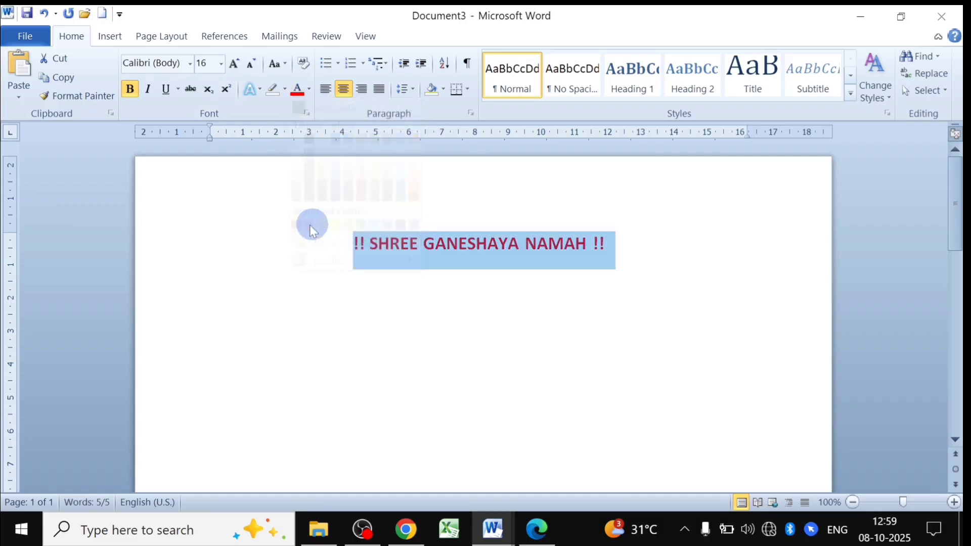
{"action": "left_click", "coordinate": [474, 332]}
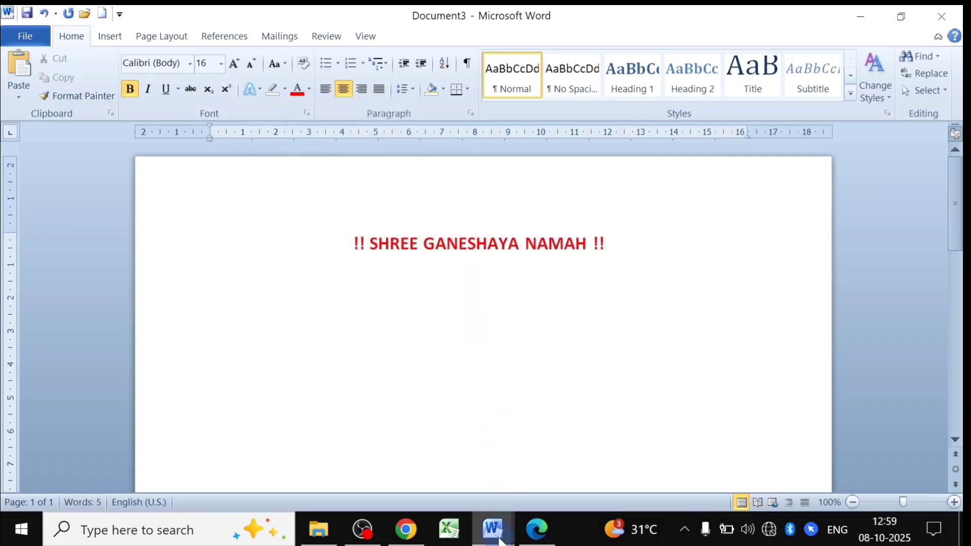
{"action": "mouse_move", "coordinate": [499, 541]}
{"action": "left_click", "coordinate": [424, 453]}
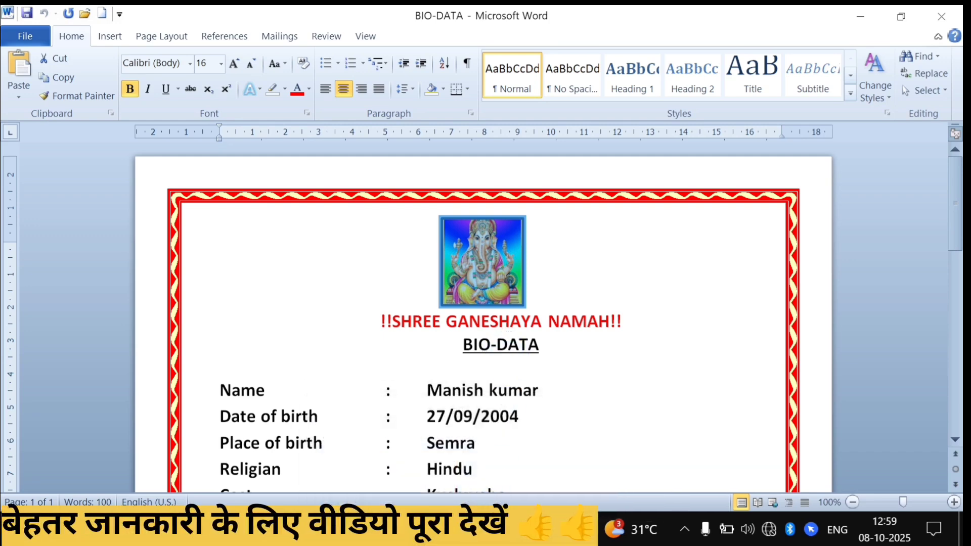
Back in Document3, type 'BIO-DATA' on a new line below the heading.
{"action": "mouse_move", "coordinate": [499, 540]}
{"action": "left_click", "coordinate": [560, 480]}
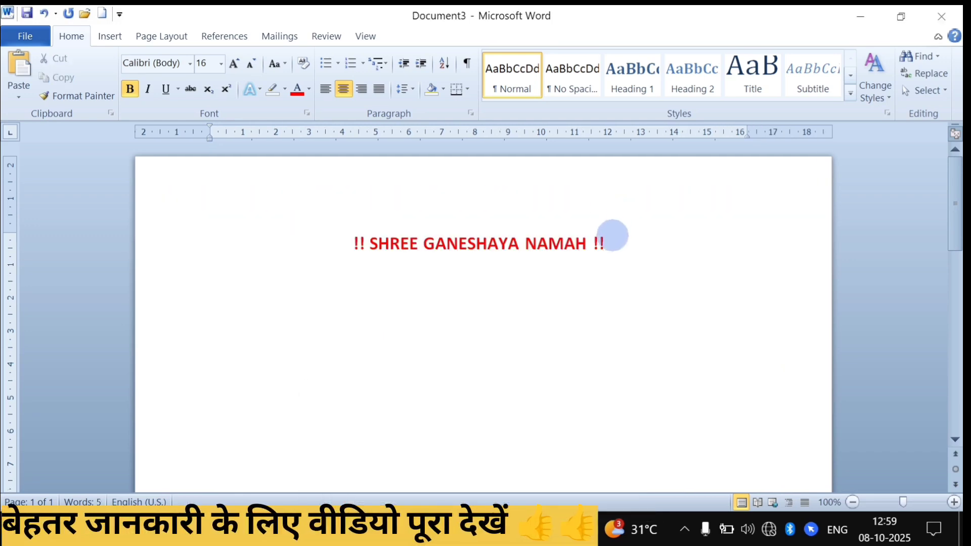
{"action": "left_click", "coordinate": [607, 245]}
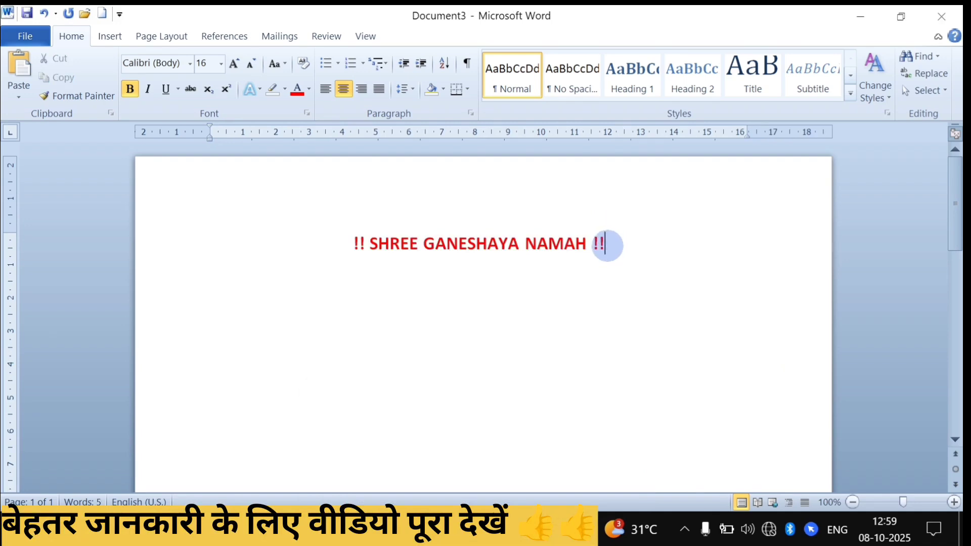
{"action": "key", "text": "Return"}
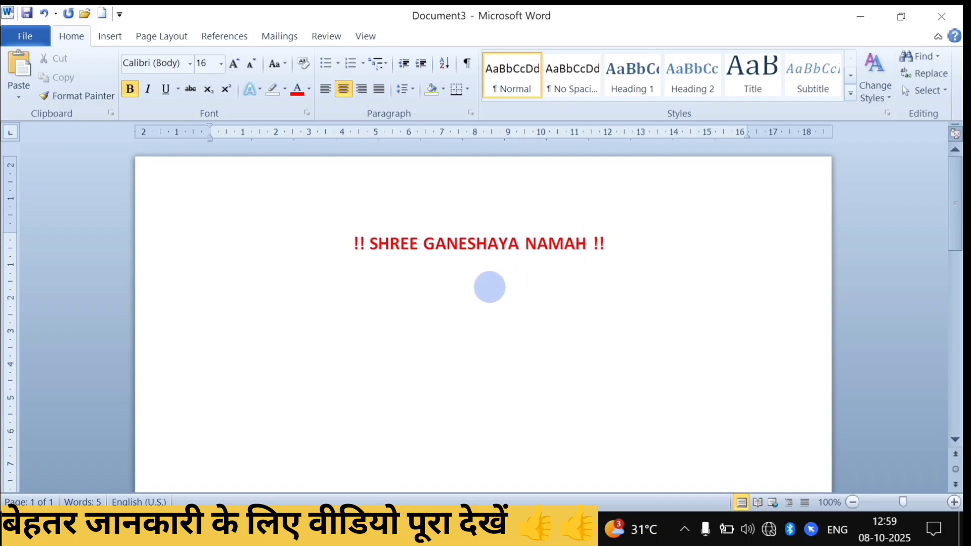
{"action": "type", "text": "BIO-DA"}
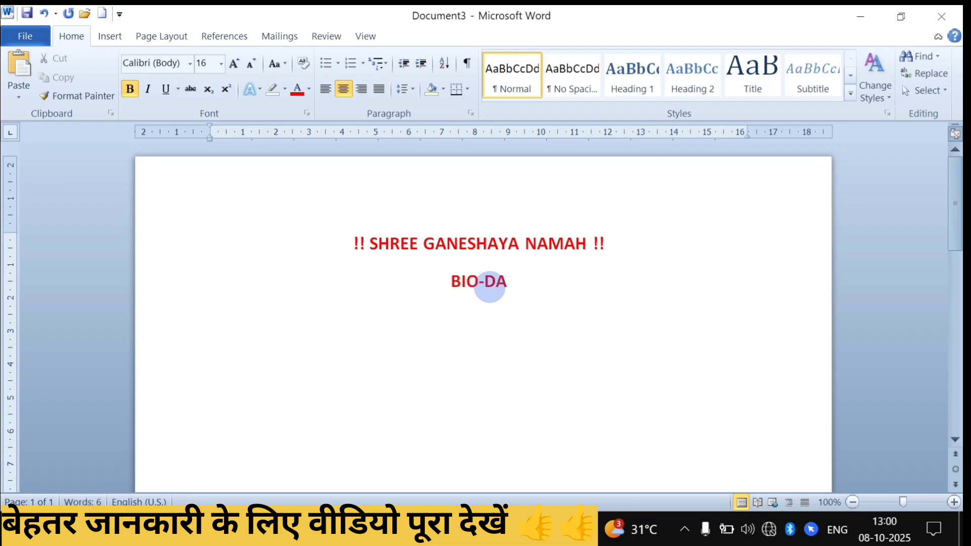
{"action": "type", "text": "TA"}
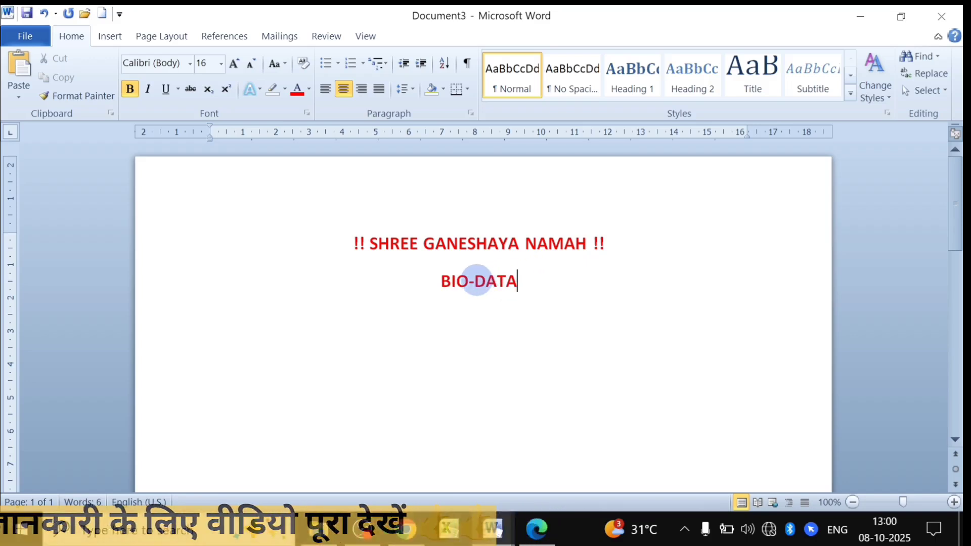
Set the BIO-DATA text colour to Automatic black, then select both title lines.
{"action": "left_click_drag", "start_coordinate": [520, 280], "coordinate": [449, 291]}
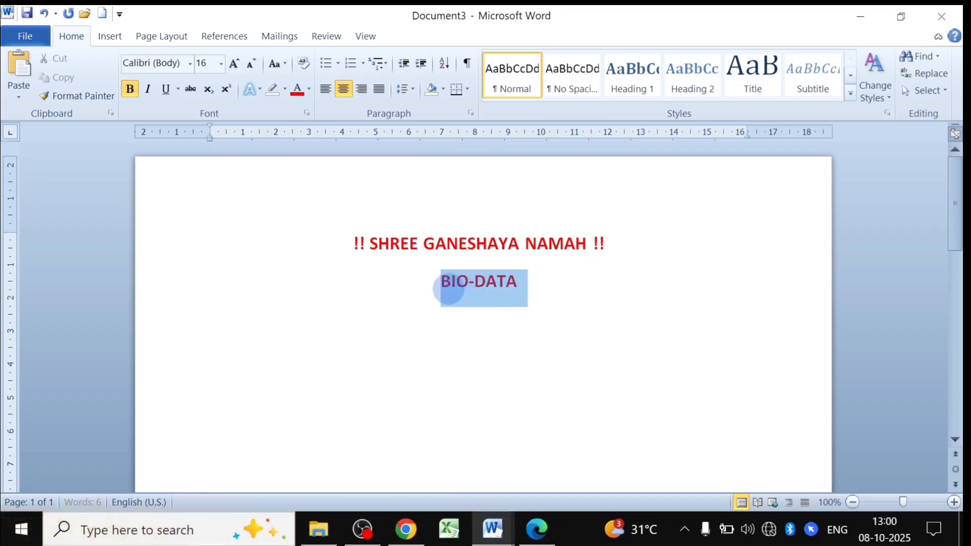
{"action": "left_click", "coordinate": [308, 90]}
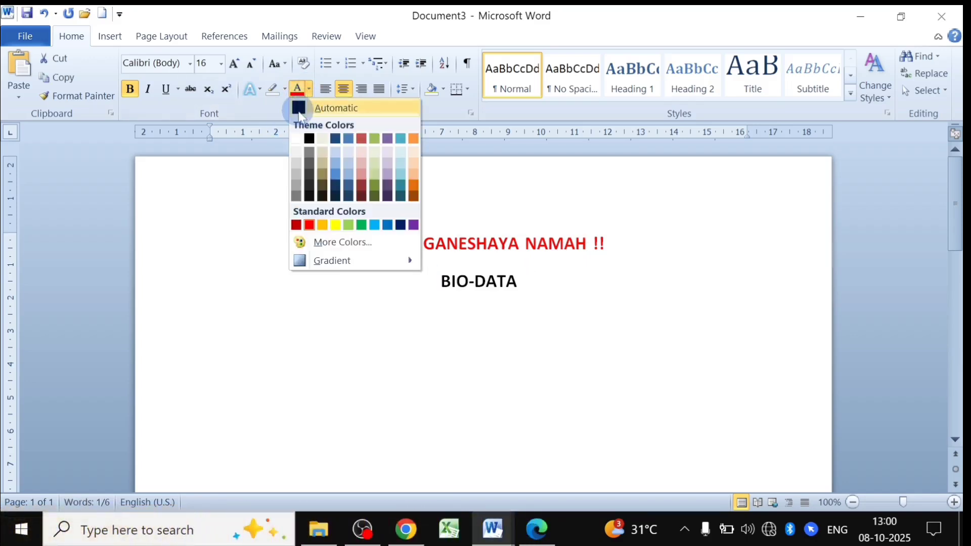
{"action": "left_click", "coordinate": [303, 109]}
{"action": "left_click", "coordinate": [511, 283]}
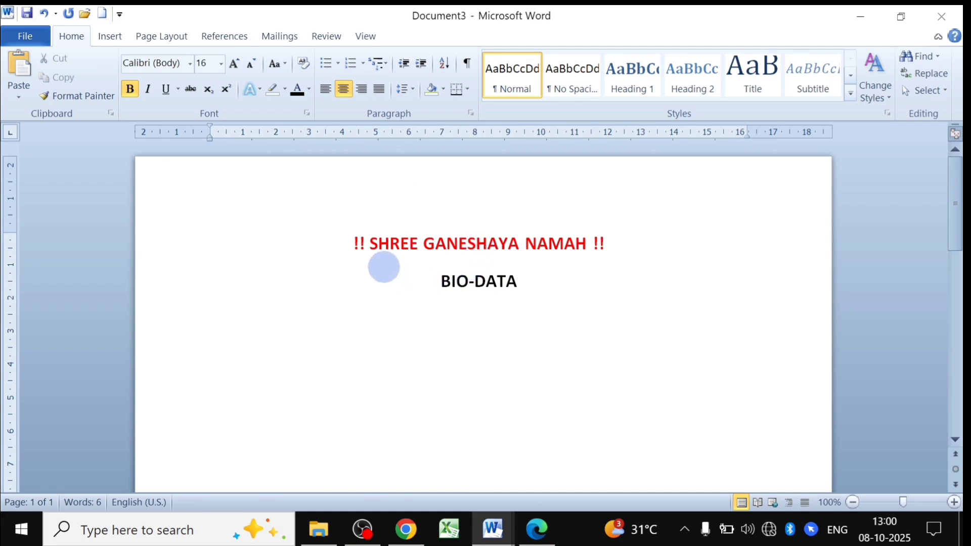
{"action": "left_click_drag", "start_coordinate": [354, 238], "coordinate": [520, 275]}
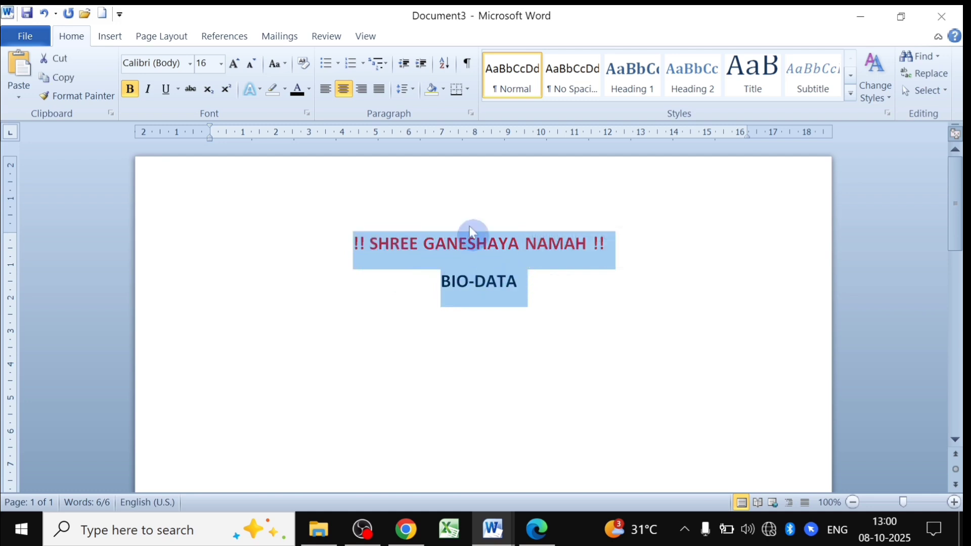
Give the two title lines 1.0 line spacing and remove the space after the paragraph.
{"action": "left_click", "coordinate": [411, 91]}
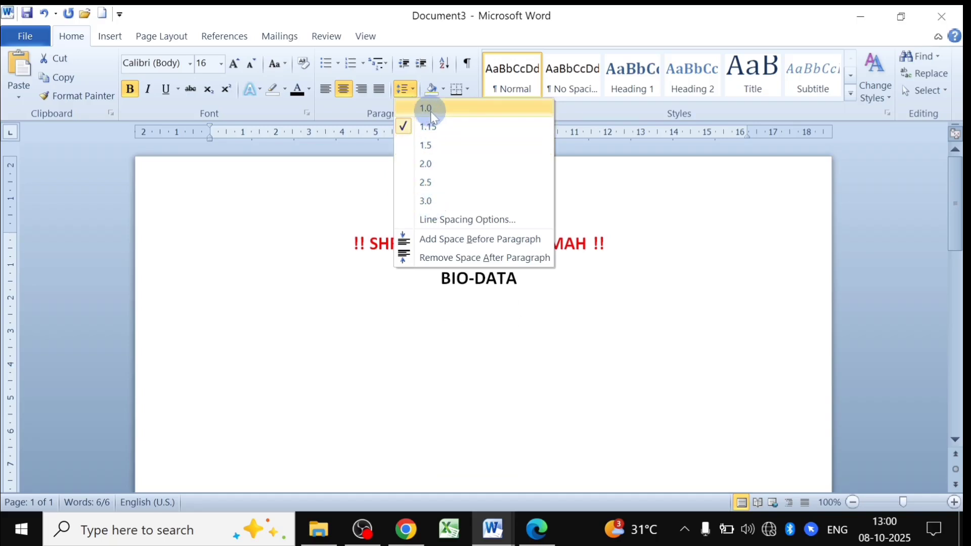
{"action": "left_click", "coordinate": [430, 111]}
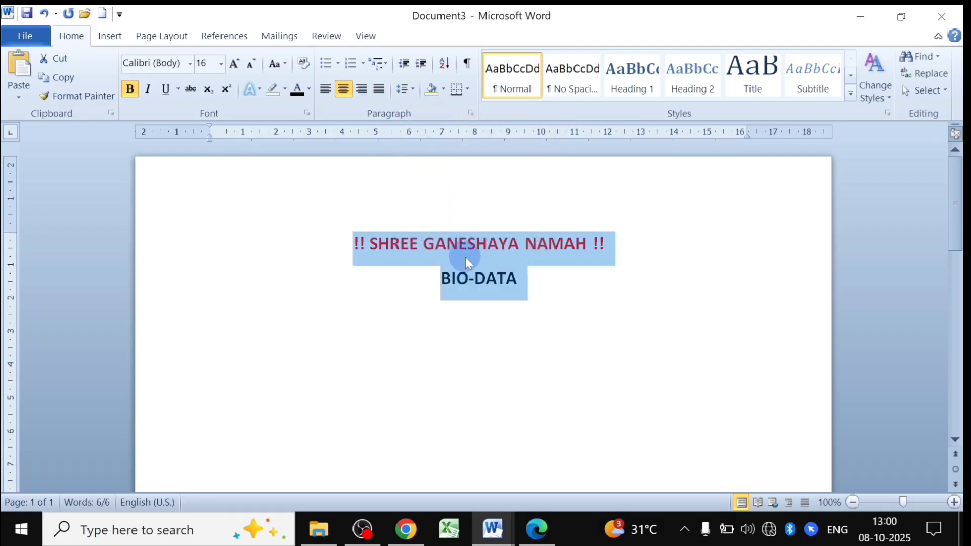
{"action": "left_click", "coordinate": [466, 245]}
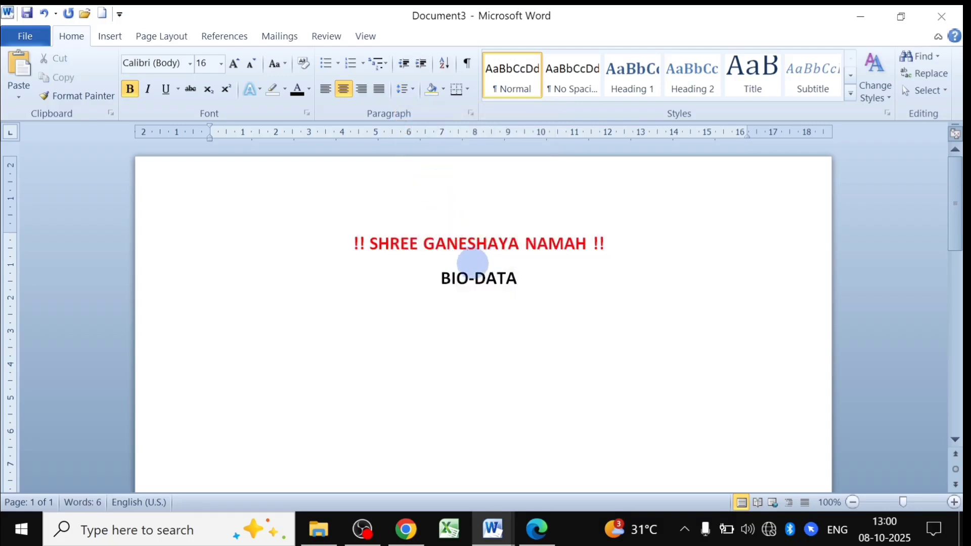
{"action": "left_click_drag", "start_coordinate": [358, 242], "coordinate": [525, 282]}
{"action": "left_click", "coordinate": [411, 93]}
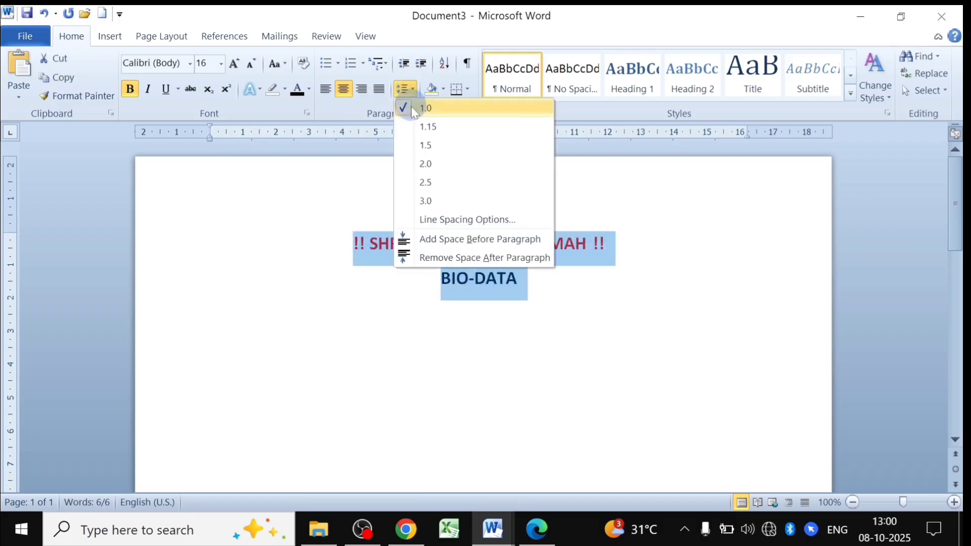
{"action": "left_click", "coordinate": [448, 262]}
{"action": "left_click", "coordinate": [498, 270]}
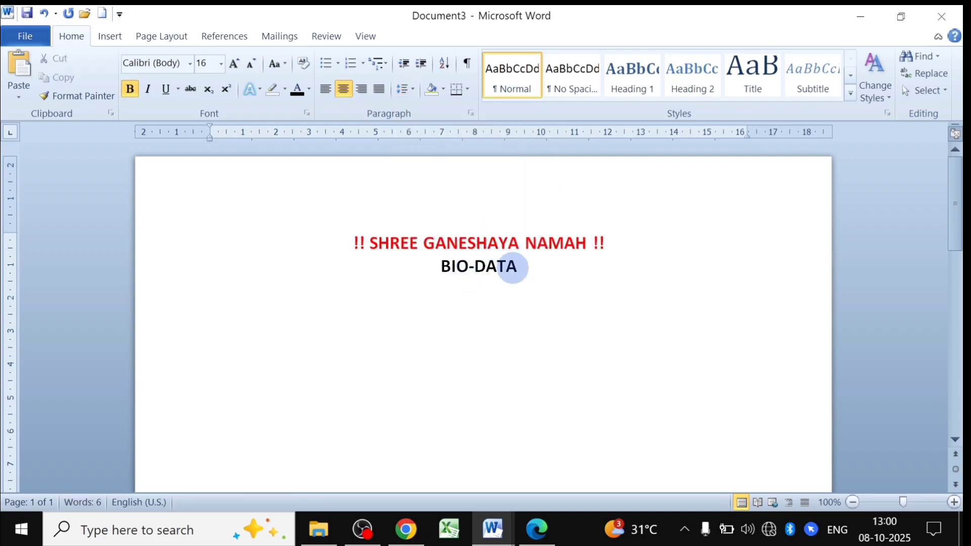
{"action": "left_click", "coordinate": [516, 267]}
{"action": "mouse_move", "coordinate": [493, 530]}
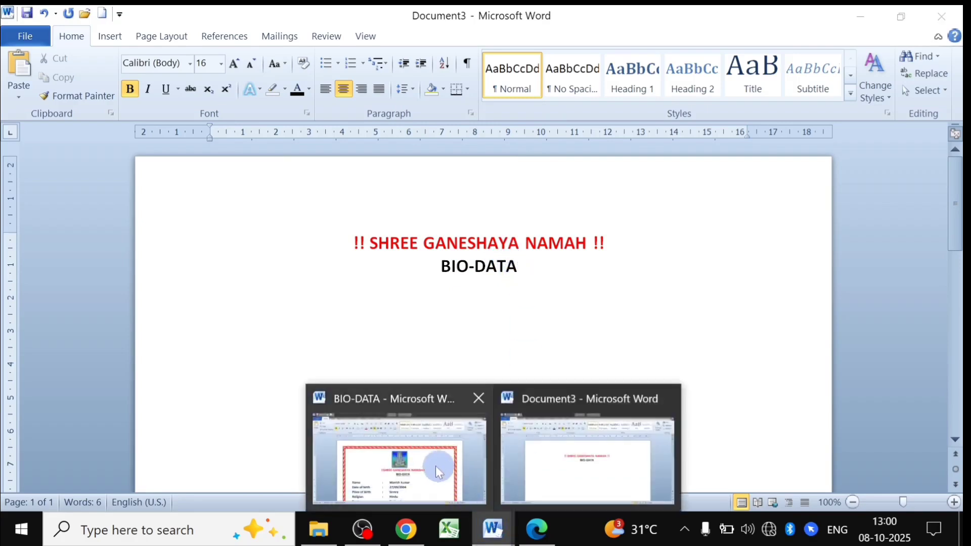
{"action": "left_click", "coordinate": [436, 466]}
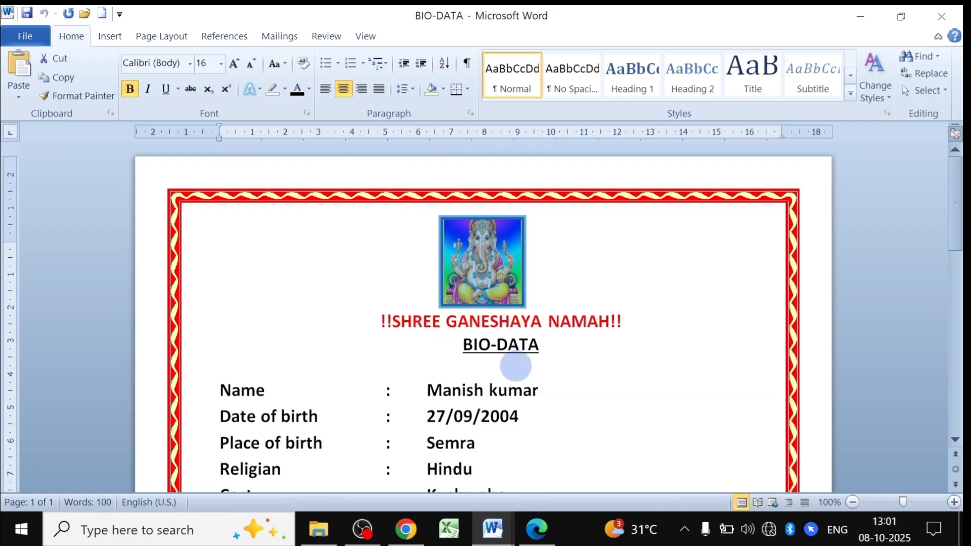
{"action": "mouse_move", "coordinate": [493, 528]}
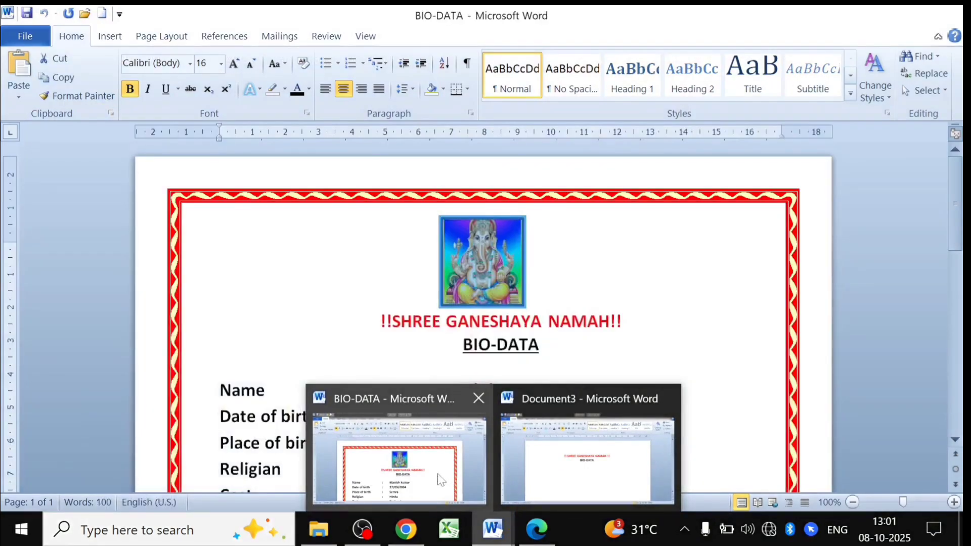
{"action": "left_click", "coordinate": [440, 480]}
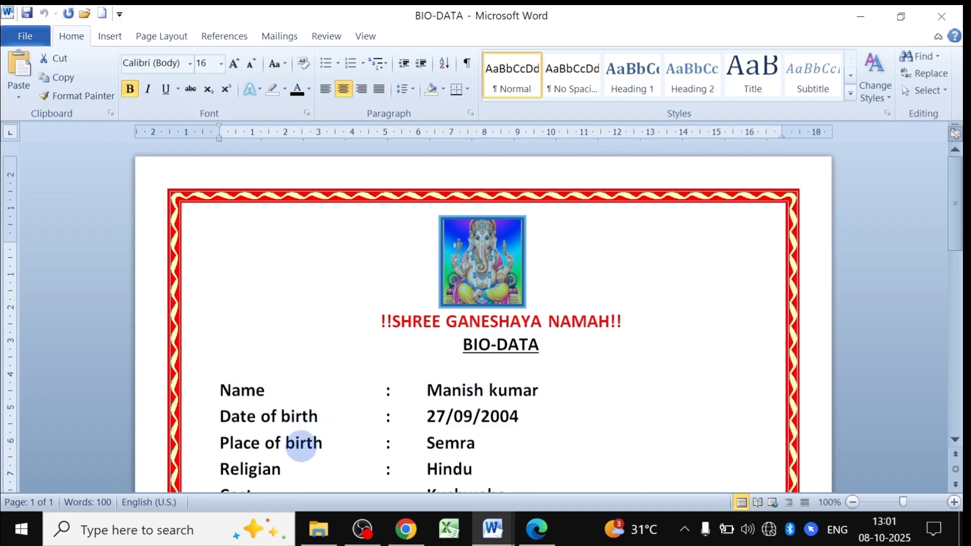
{"action": "left_click", "coordinate": [493, 529]}
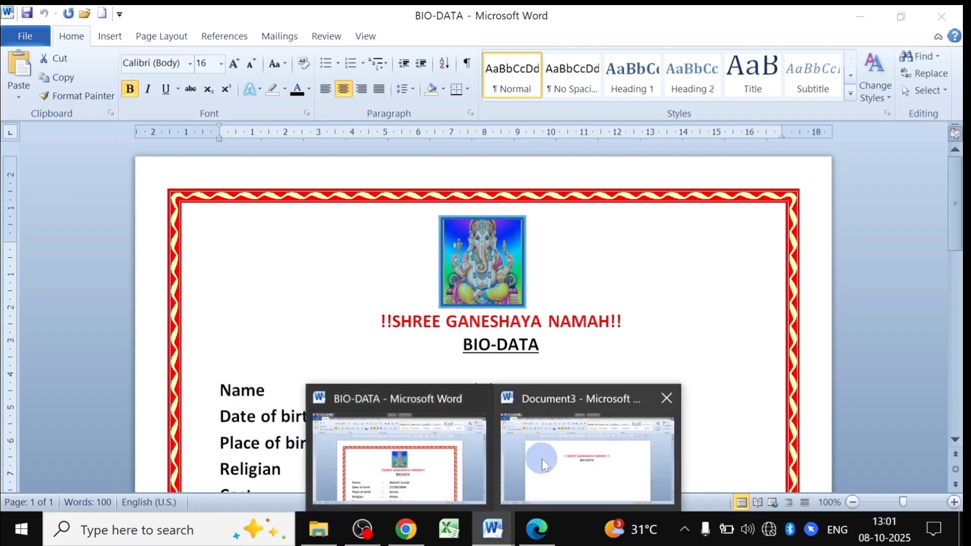
{"action": "left_click", "coordinate": [541, 459]}
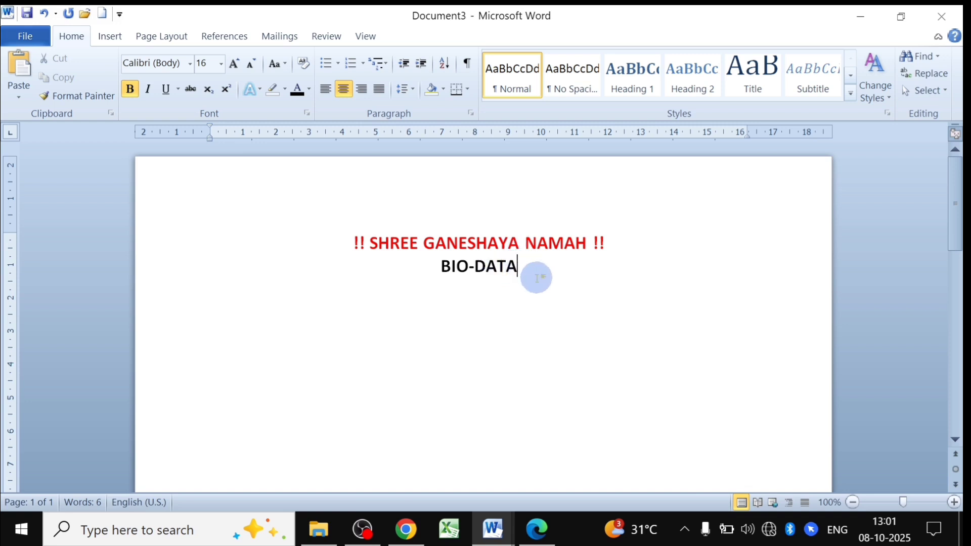
Add a left-aligned line after a blank line below BIO-DATA, labelled 'Name'.
{"action": "key", "text": "Return"}
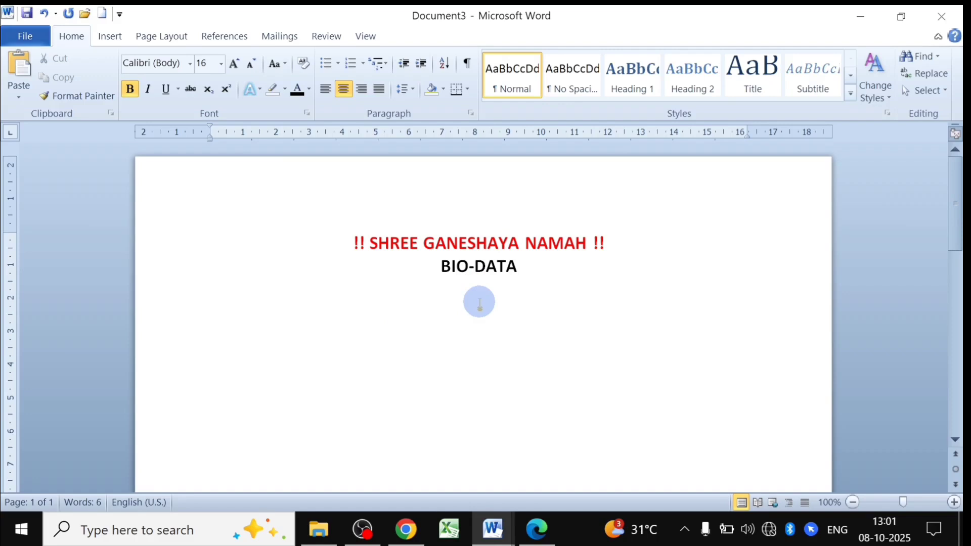
{"action": "left_click", "coordinate": [326, 91]}
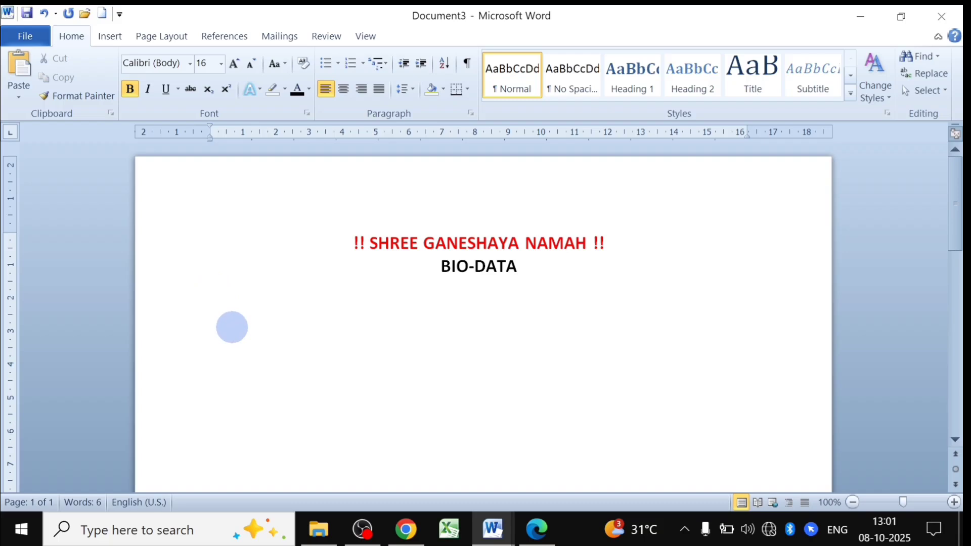
{"action": "key", "text": "Return"}
{"action": "type", "text": "Name"}
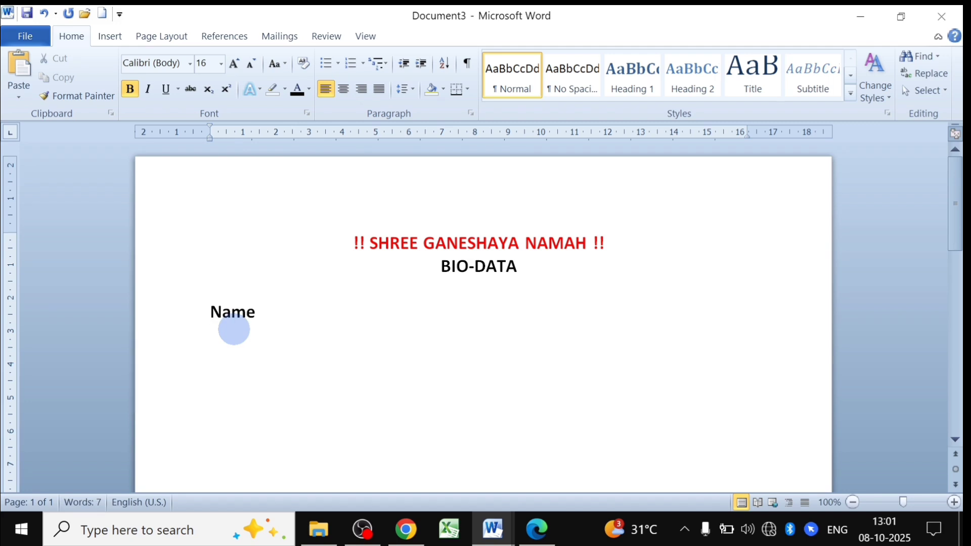
{"action": "left_click", "coordinate": [486, 527]}
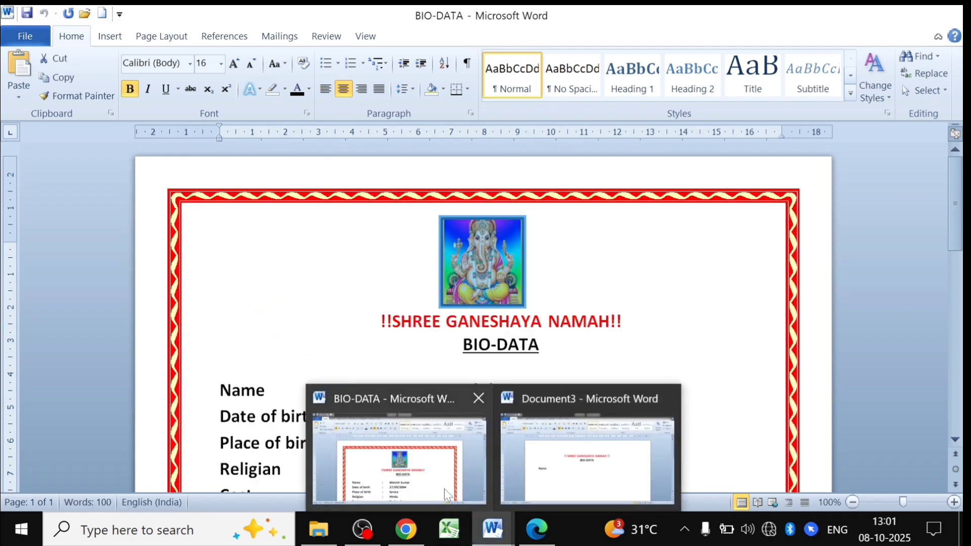
{"action": "left_click", "coordinate": [444, 489]}
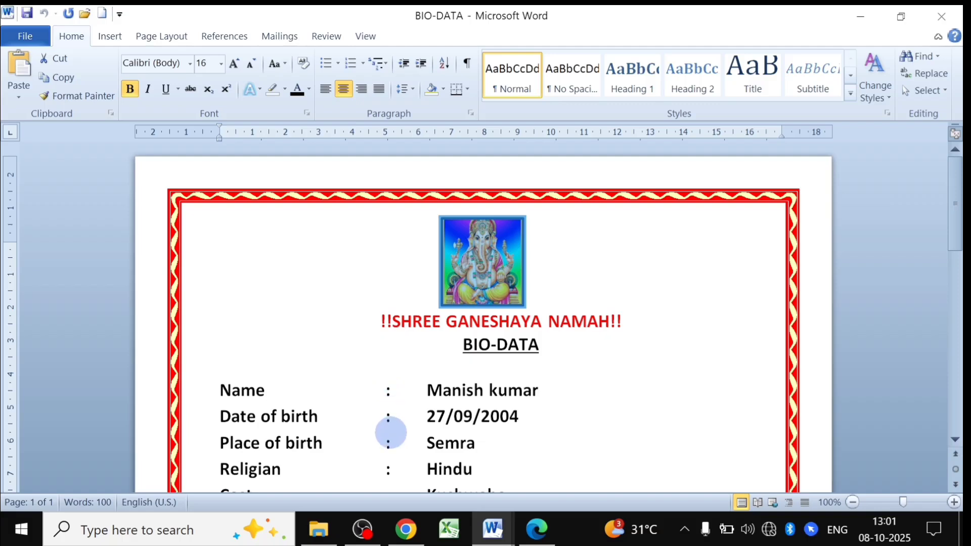
{"action": "scroll", "coordinate": [395, 417], "scroll_direction": "down", "scroll_amount": 3}
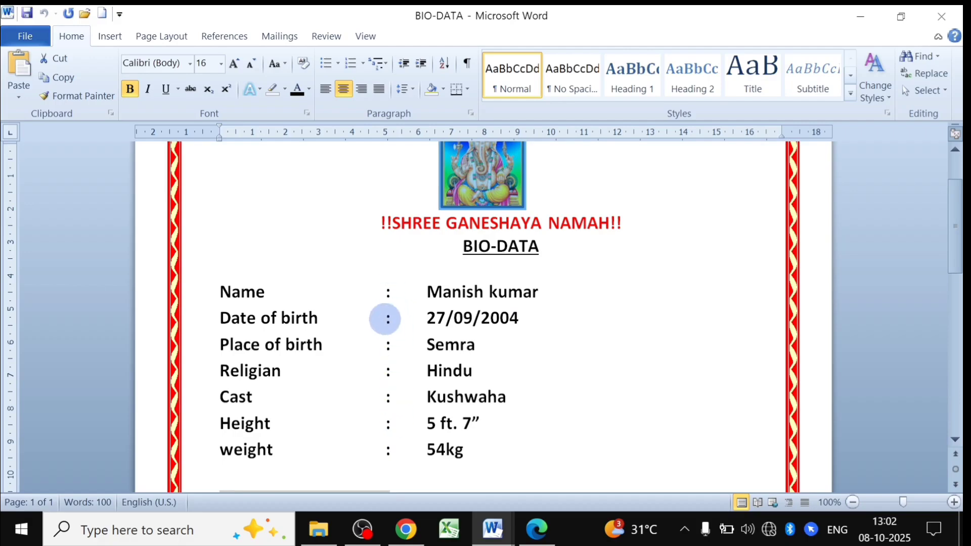
{"action": "scroll", "coordinate": [390, 303], "scroll_direction": "up", "scroll_amount": 3}
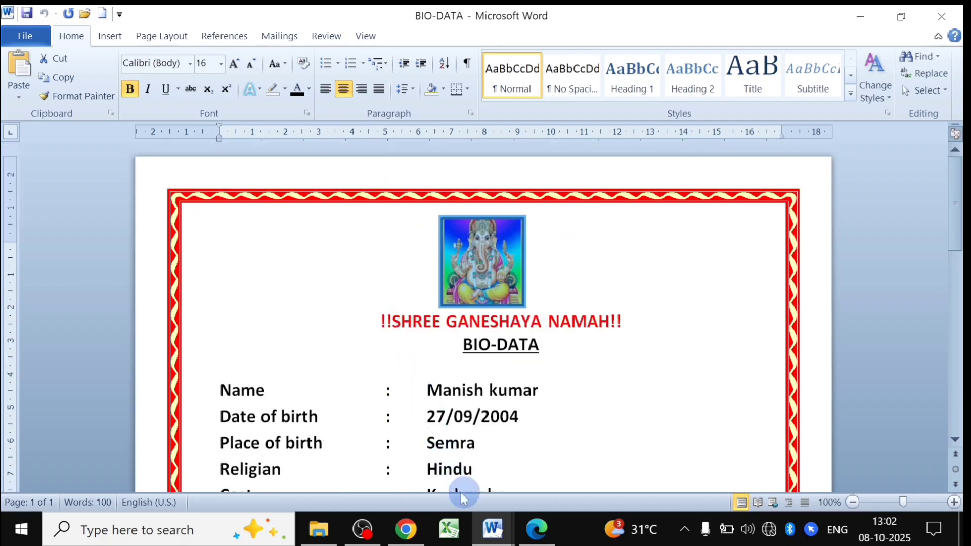
{"action": "left_click", "coordinate": [494, 531]}
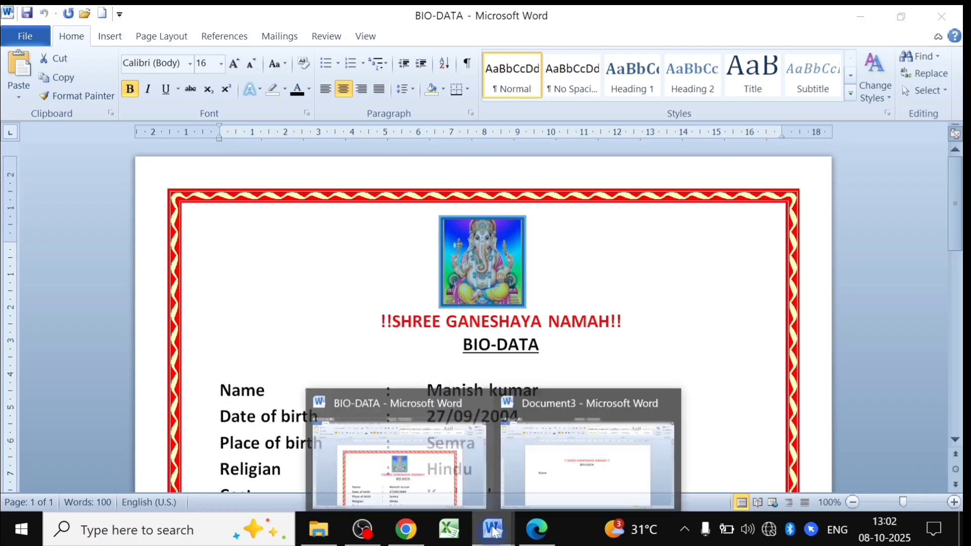
{"action": "left_click", "coordinate": [562, 466]}
{"action": "left_click", "coordinate": [267, 319]}
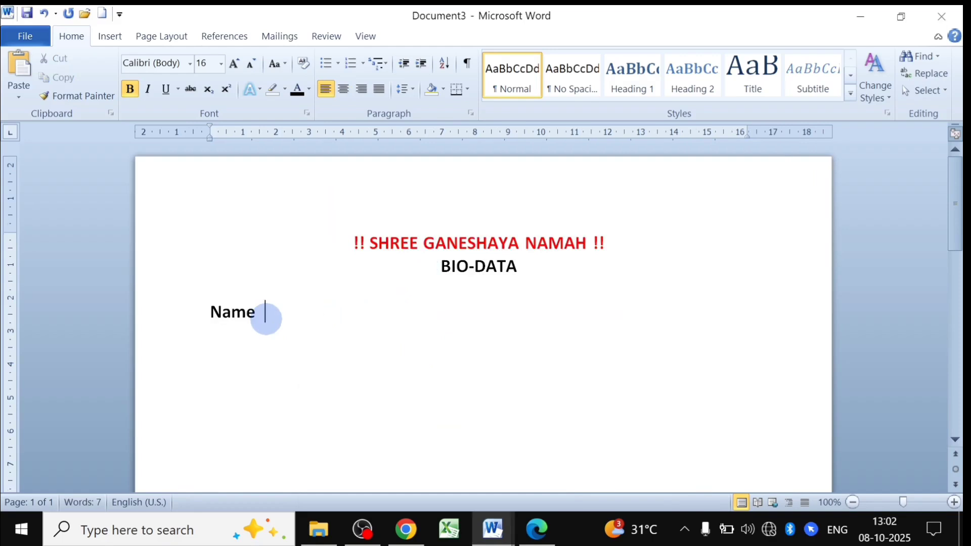
Align a colon after Name at a 5 cm left tab, adding a second stop near 6.5 cm.
{"action": "key", "text": "BackSpace"}
{"action": "key", "text": "BackSpace"}
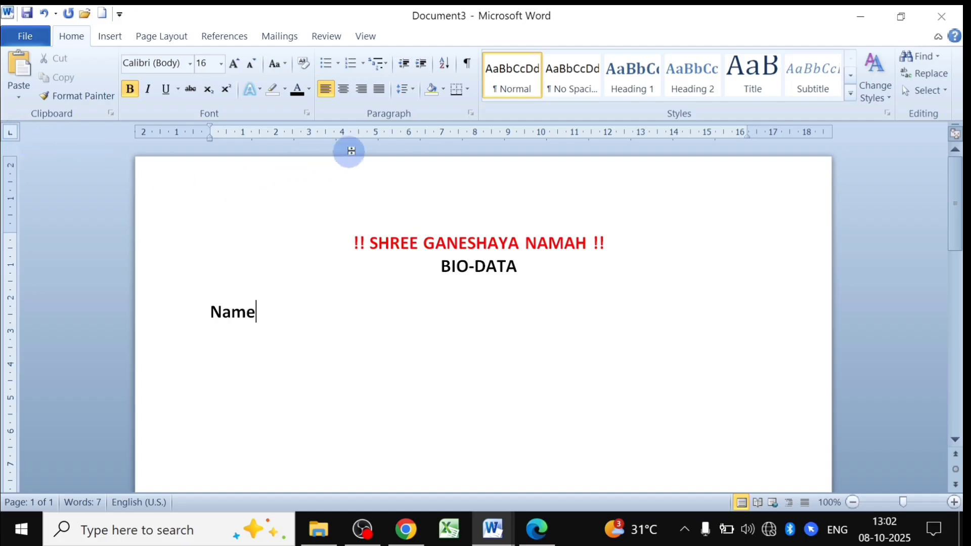
{"action": "left_click", "coordinate": [376, 138]}
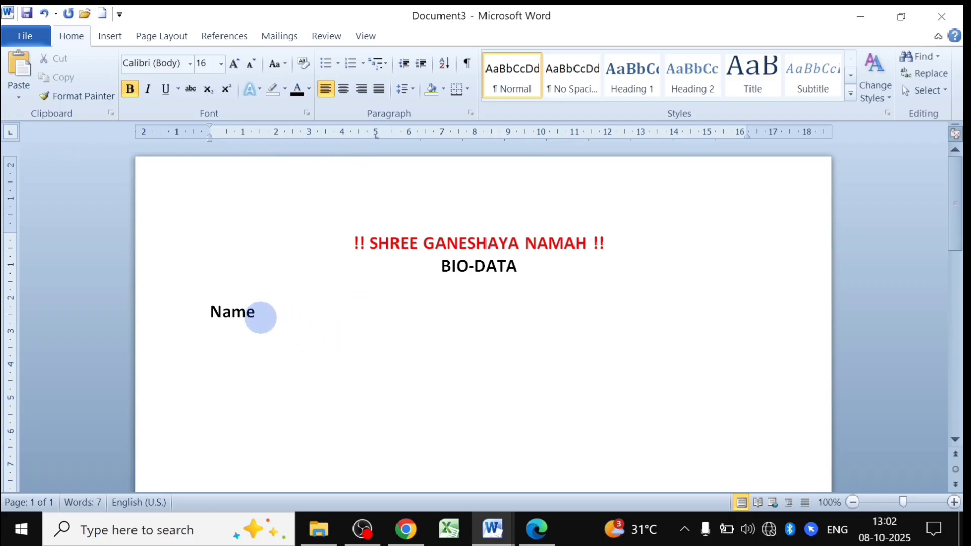
{"action": "key", "text": "Tab"}
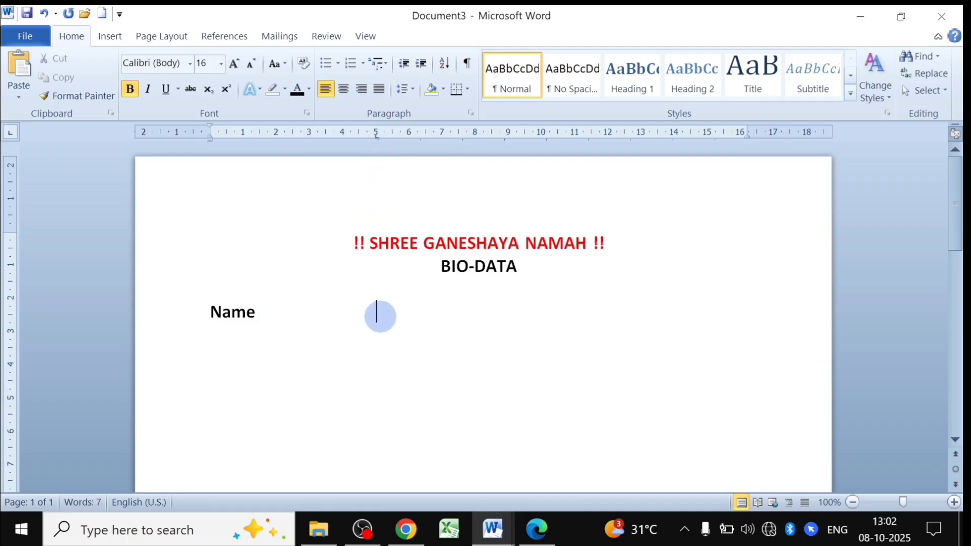
{"action": "type", "text": ":"}
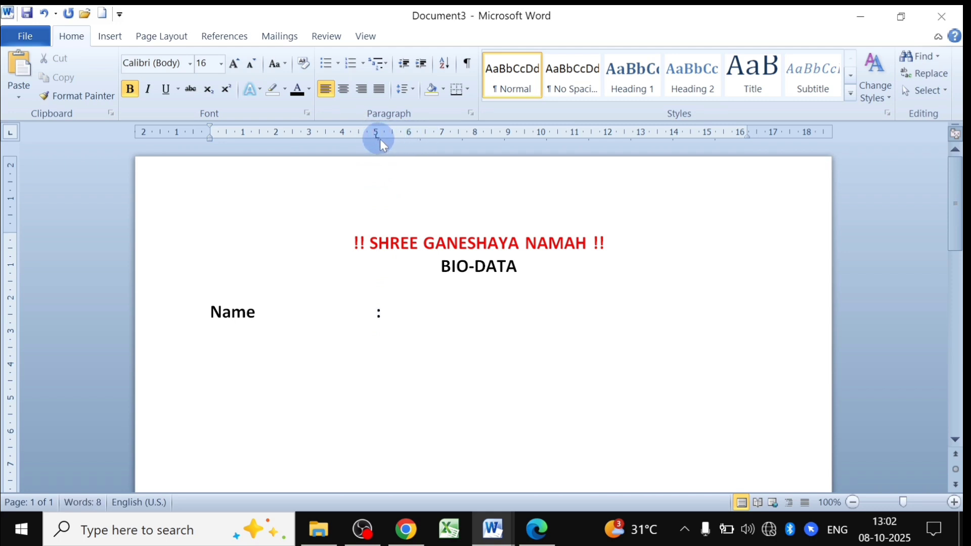
{"action": "left_click", "coordinate": [426, 134]}
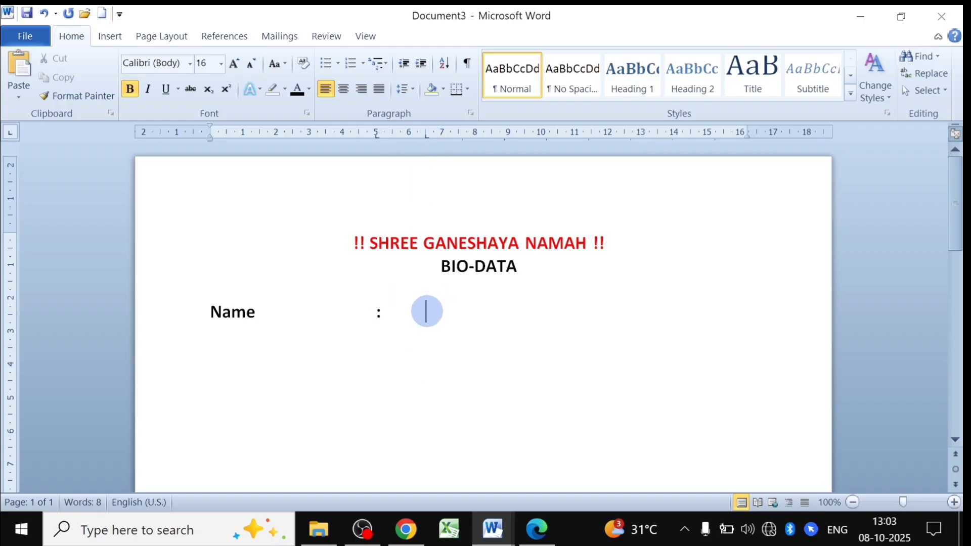
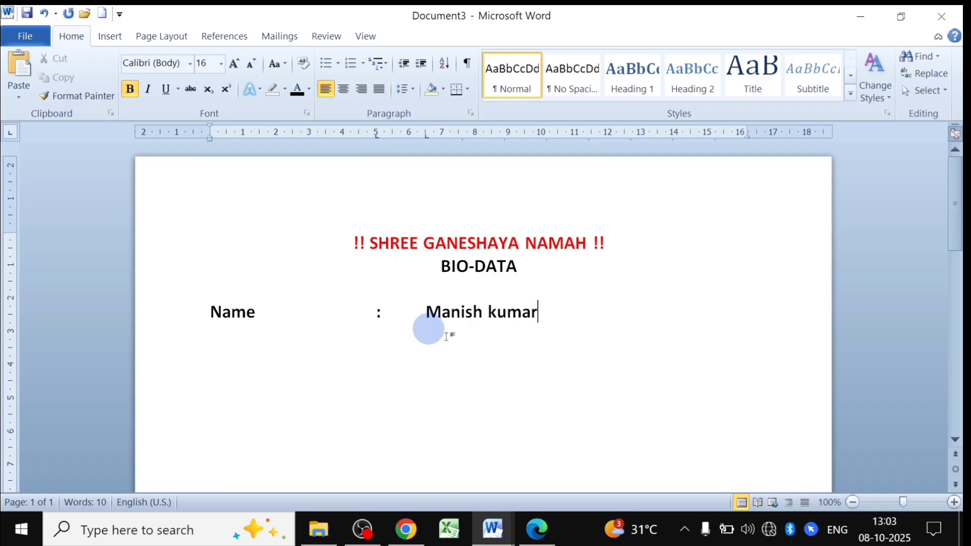
{"action": "key", "text": "Return"}
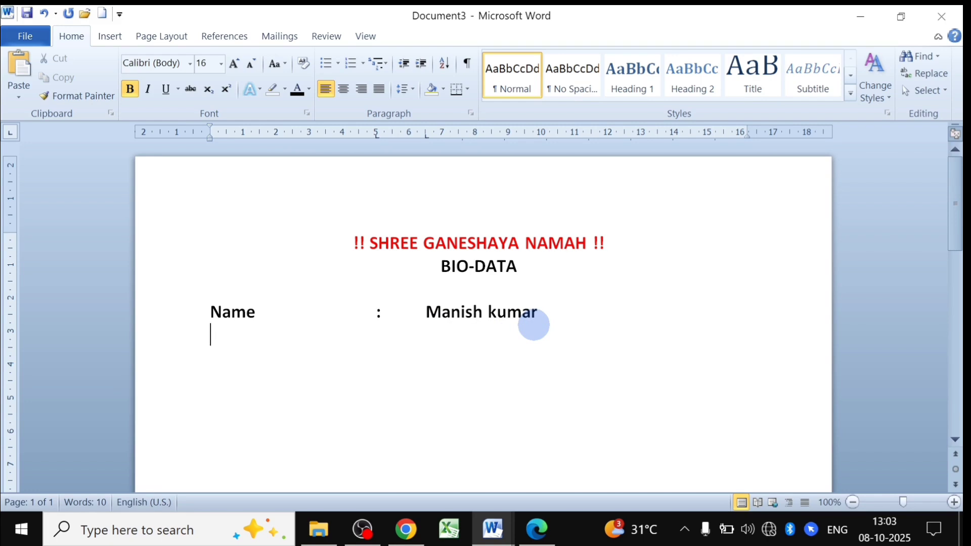
{"action": "type", "text": "Date"}
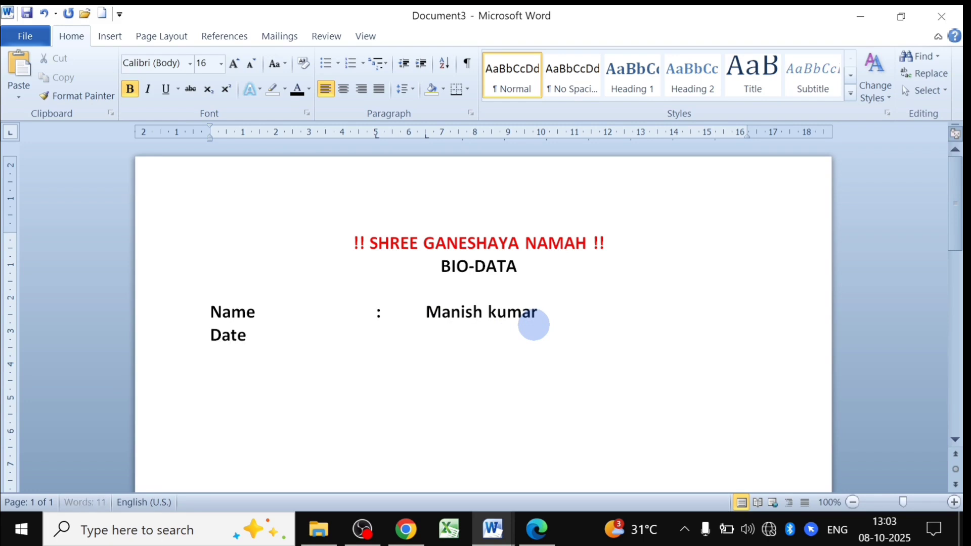
{"action": "type", "text": " of birth"}
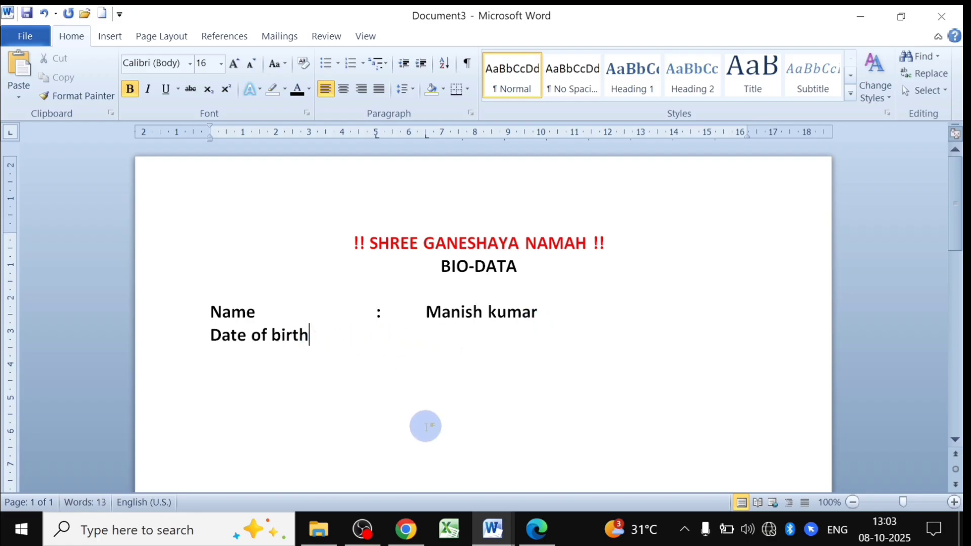
{"action": "key", "text": "Tab"}
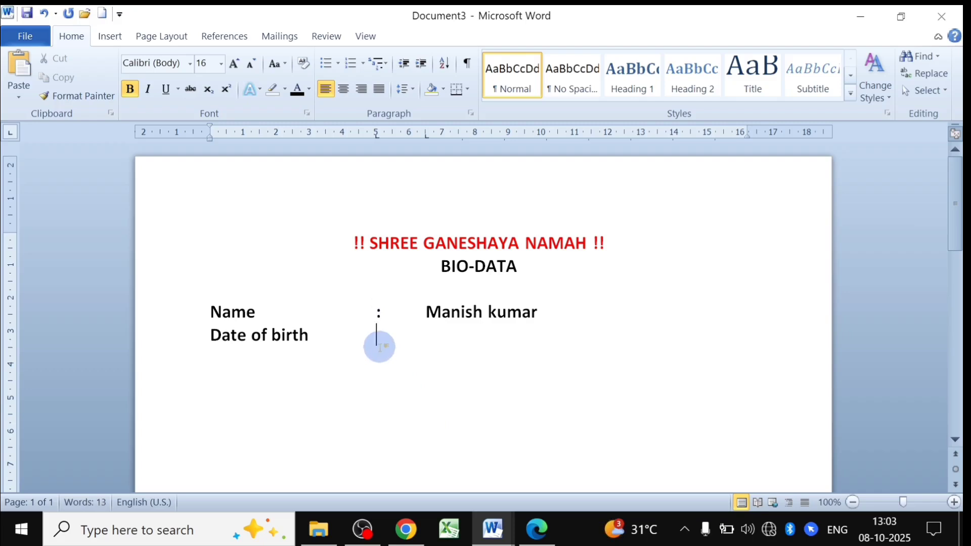
{"action": "type", "text": ":"}
{"action": "key", "text": "Tab"}
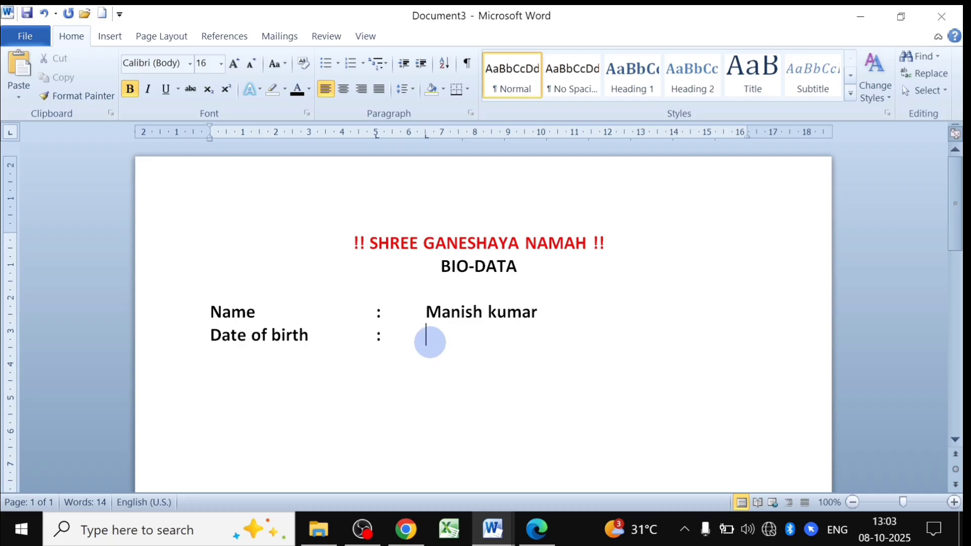
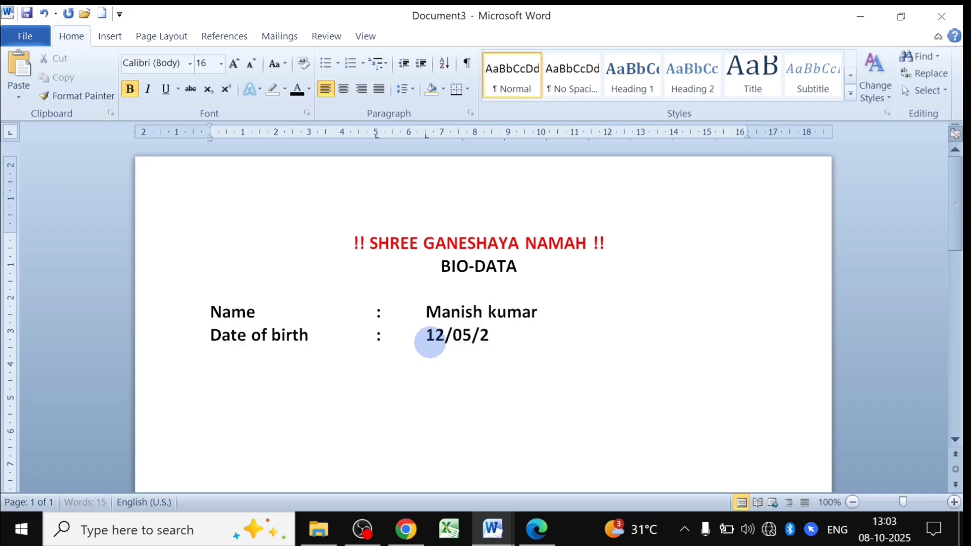
Add the tab-aligned line 'Place of birth : Semra' and start a new line.
{"action": "key", "text": "Return"}
{"action": "type", "text": "p"}
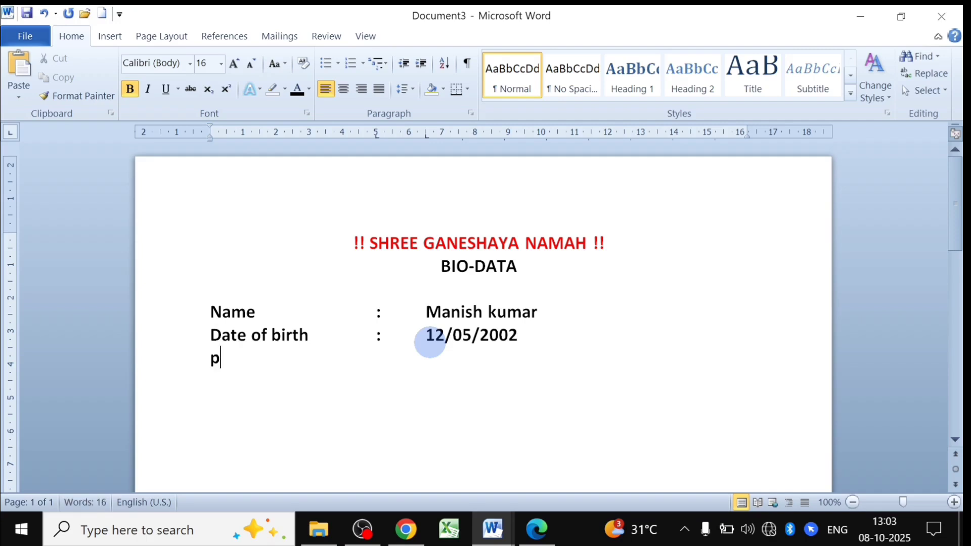
{"action": "type", "text": "la"}
{"action": "key", "text": "BackSpace"}
{"action": "key", "text": "BackSpace"}
{"action": "key", "text": "BackSpace"}
{"action": "type", "text": "Place o"}
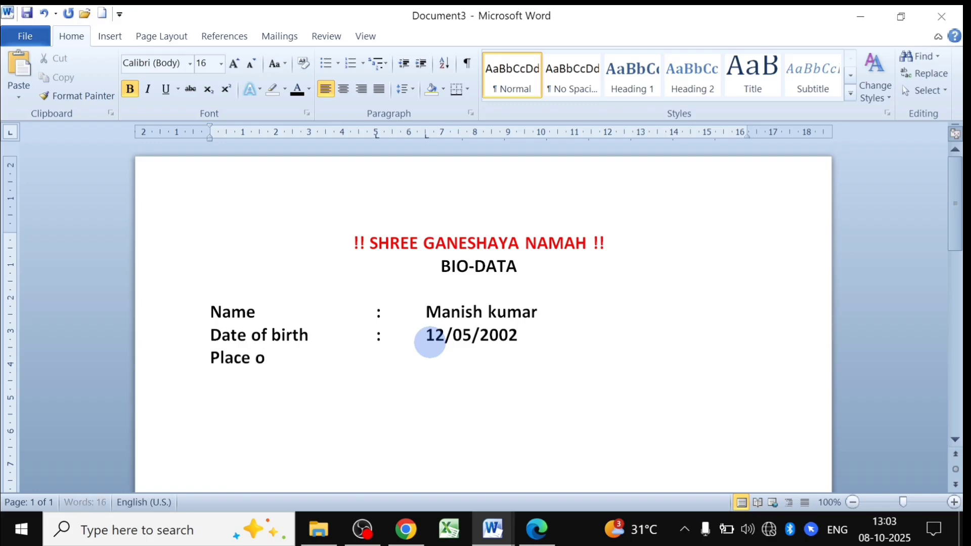
{"action": "type", "text": "f birth"}
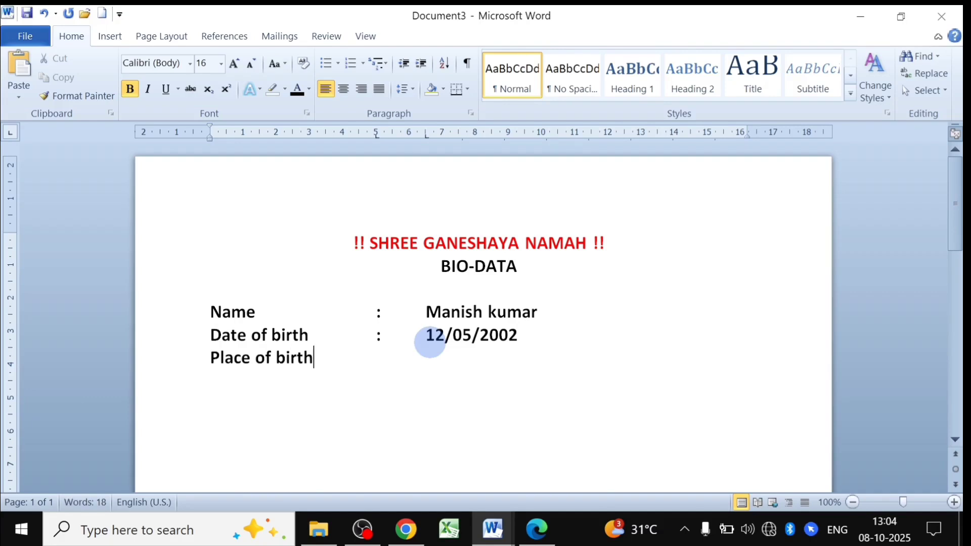
{"action": "key", "text": "Tab"}
{"action": "type", "text": ":"}
{"action": "key", "text": "Tab"}
{"action": "type", "text": "Semra"}
{"action": "key", "text": "Return"}
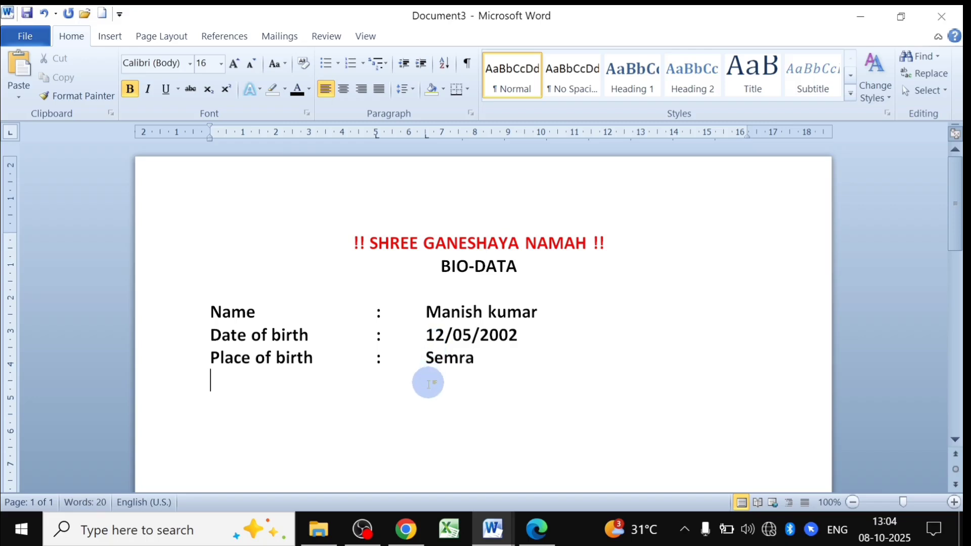
Correct 'Religian' to 'Religion' in the BIO-DATA reference, then return to Document3.
{"action": "mouse_move", "coordinate": [492, 529]}
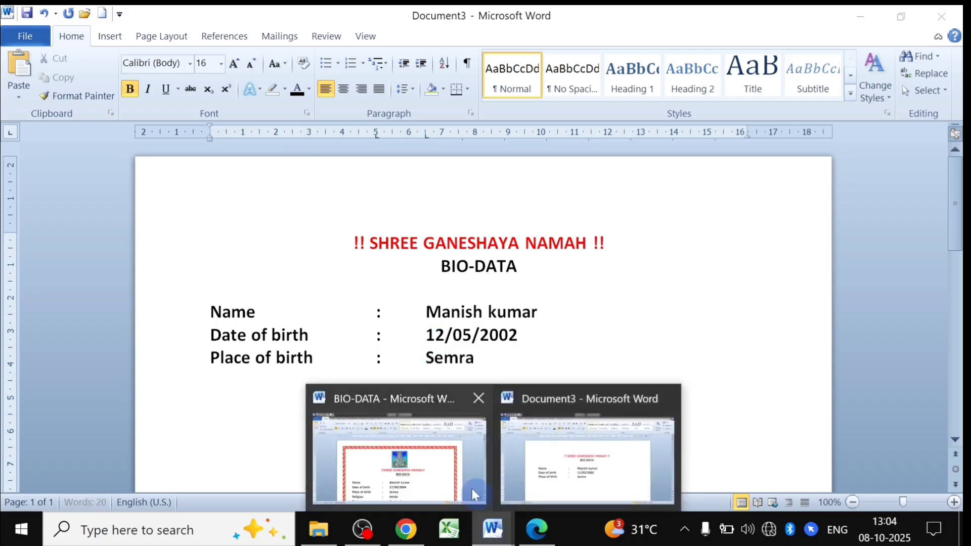
{"action": "left_click", "coordinate": [435, 465]}
{"action": "scroll", "coordinate": [354, 429], "scroll_direction": "down", "scroll_amount": 3}
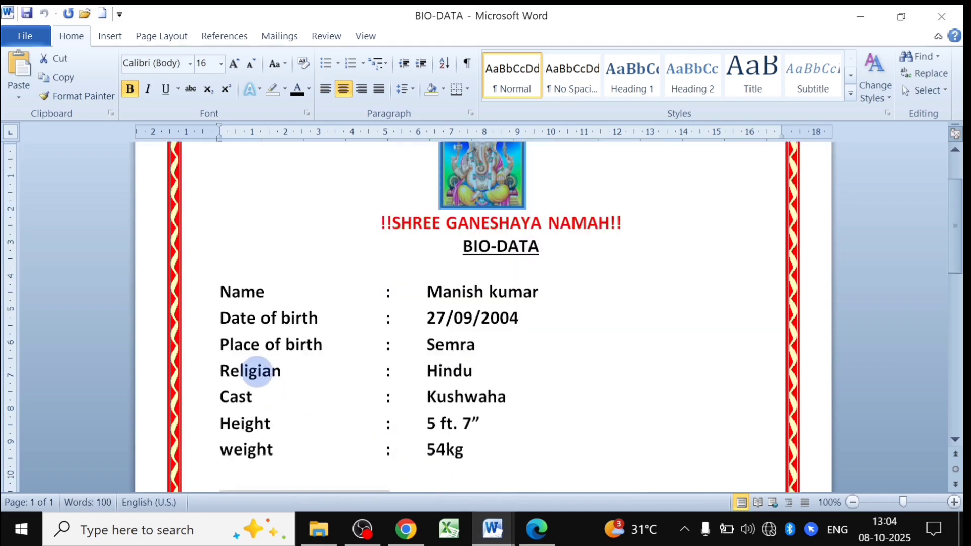
{"action": "left_click", "coordinate": [273, 375]}
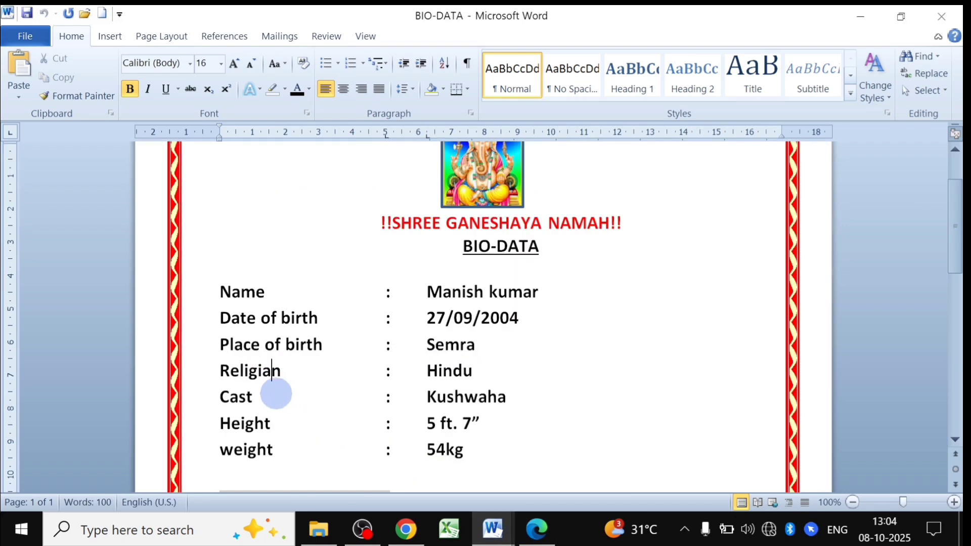
{"action": "key", "text": "BackSpace"}
{"action": "type", "text": "o"}
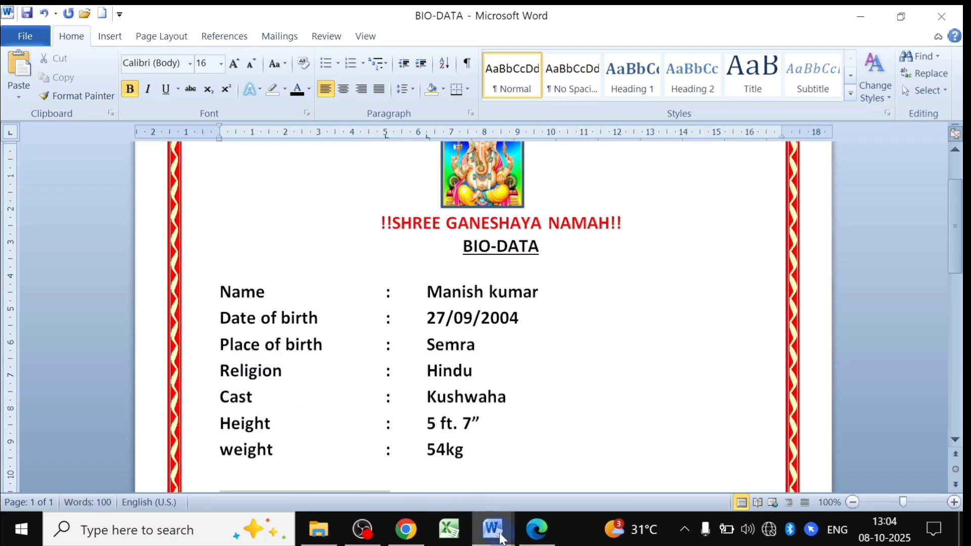
{"action": "mouse_move", "coordinate": [492, 529]}
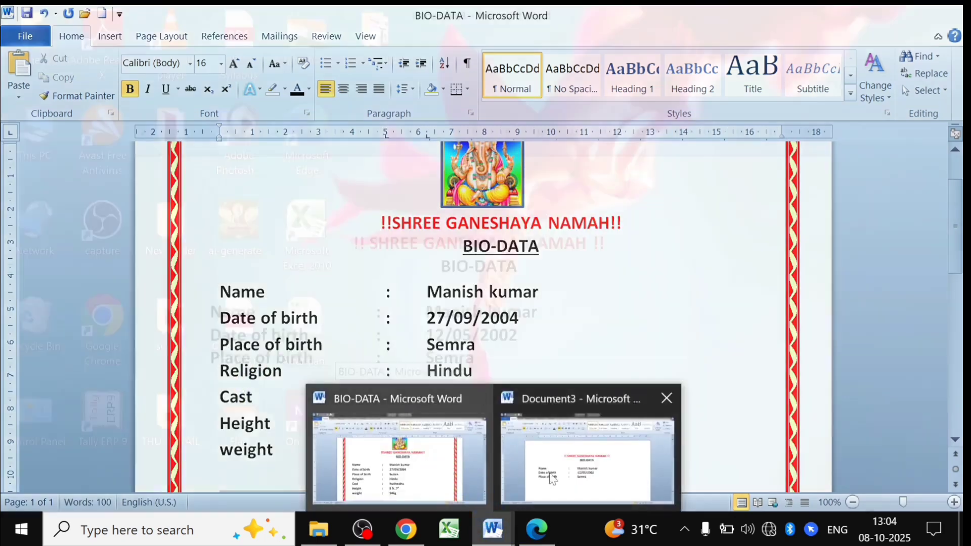
{"action": "left_click", "coordinate": [556, 455]}
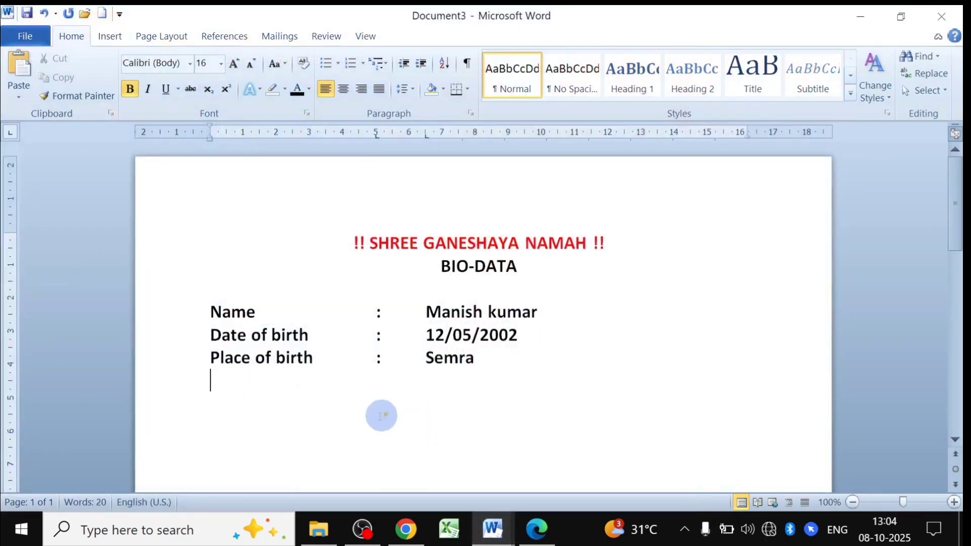
Add tab-aligned lines 'Religion : Hindu' and 'Caste : kushwaha'.
{"action": "type", "text": "Re"}
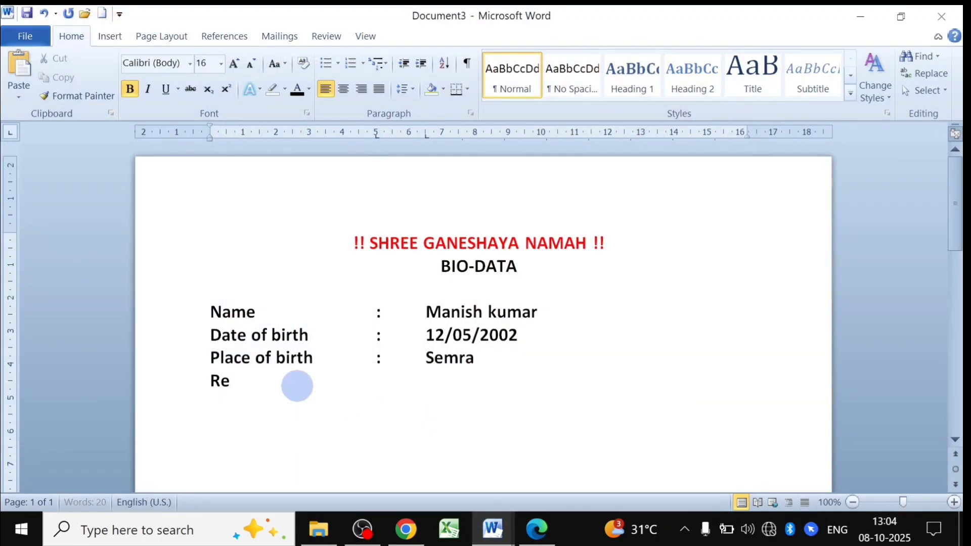
{"action": "type", "text": "ligion"}
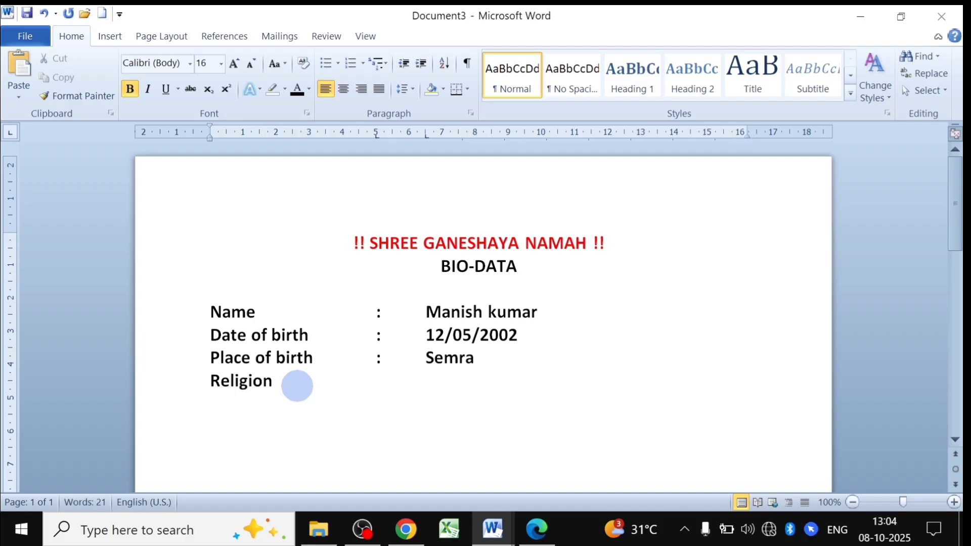
{"action": "key", "text": "Tab"}
{"action": "type", "text": ":"}
{"action": "key", "text": "Tab"}
{"action": "type", "text": "Hindu"}
{"action": "type", "text": "Caste"}
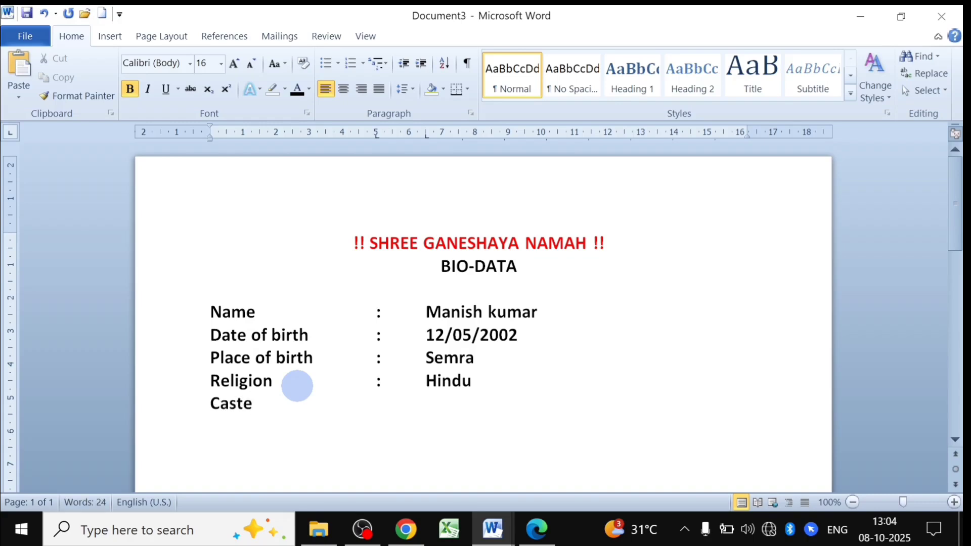
{"action": "key", "text": "Tab"}
{"action": "type", "text": ":\tkush"}
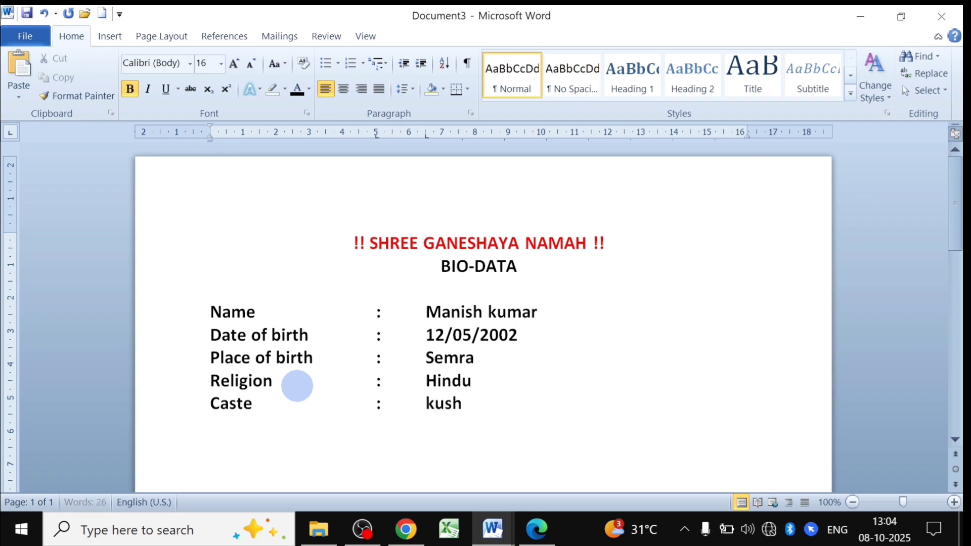
{"action": "type", "text": "waha"}
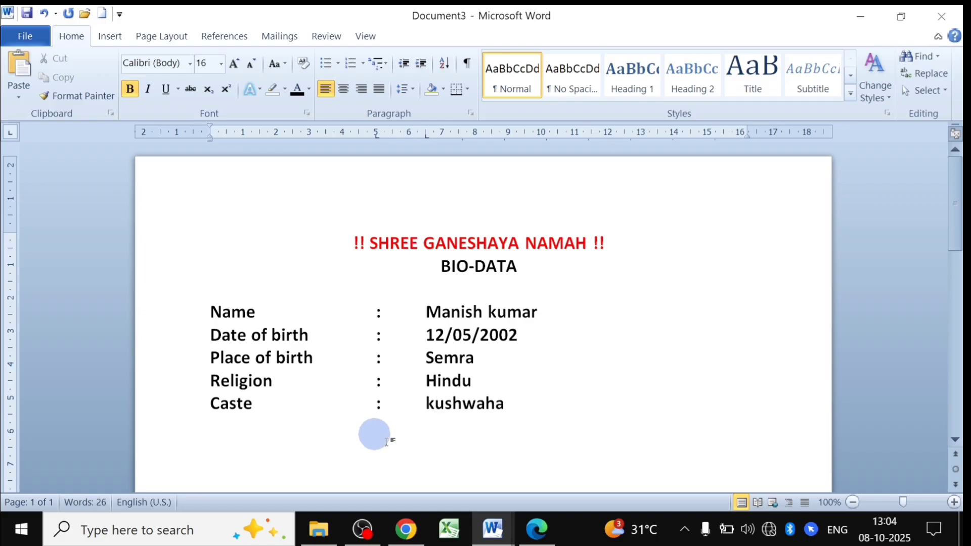
Check the next details in the BIO-DATA sample, then go back to Document3.
{"action": "mouse_move", "coordinate": [528, 529]}
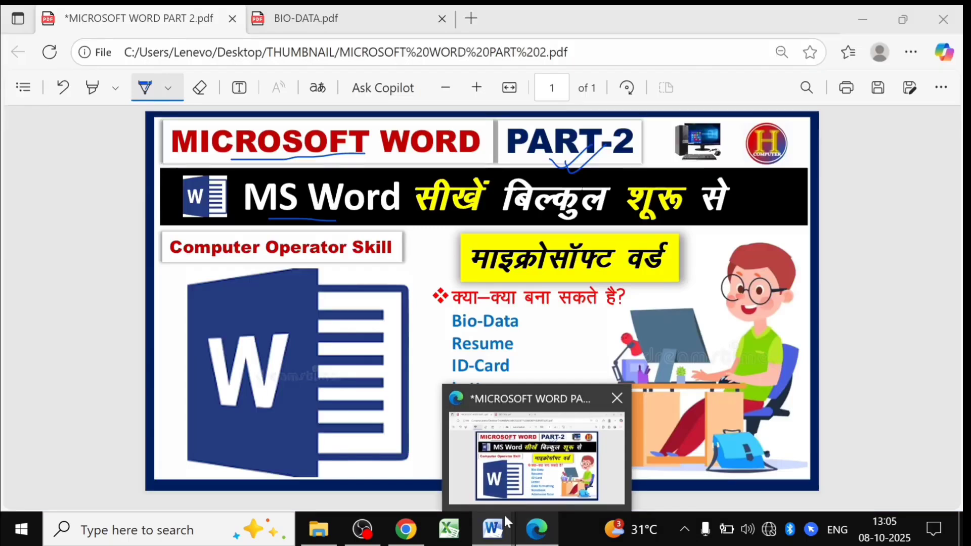
{"action": "mouse_move", "coordinate": [493, 528]}
{"action": "left_click", "coordinate": [443, 487]}
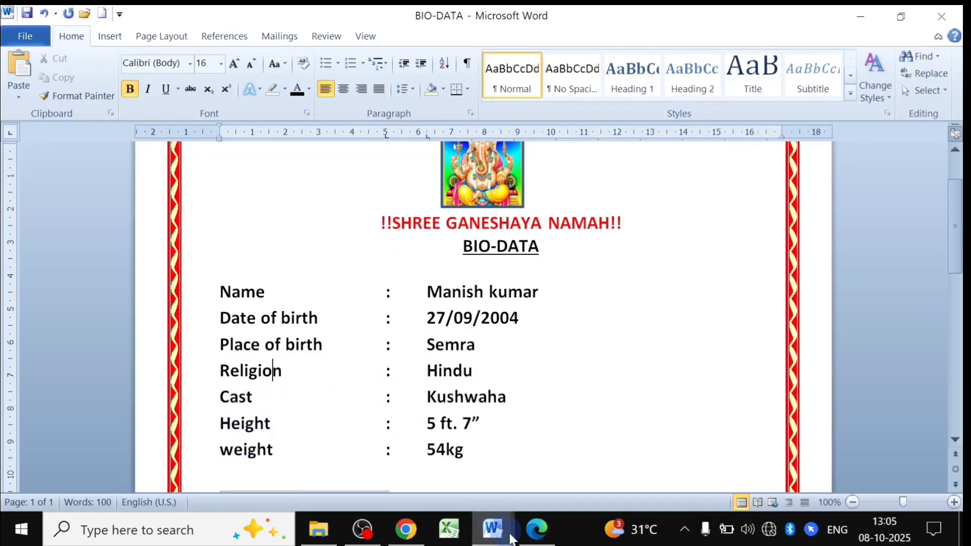
{"action": "mouse_move", "coordinate": [493, 528]}
{"action": "left_click", "coordinate": [557, 473]}
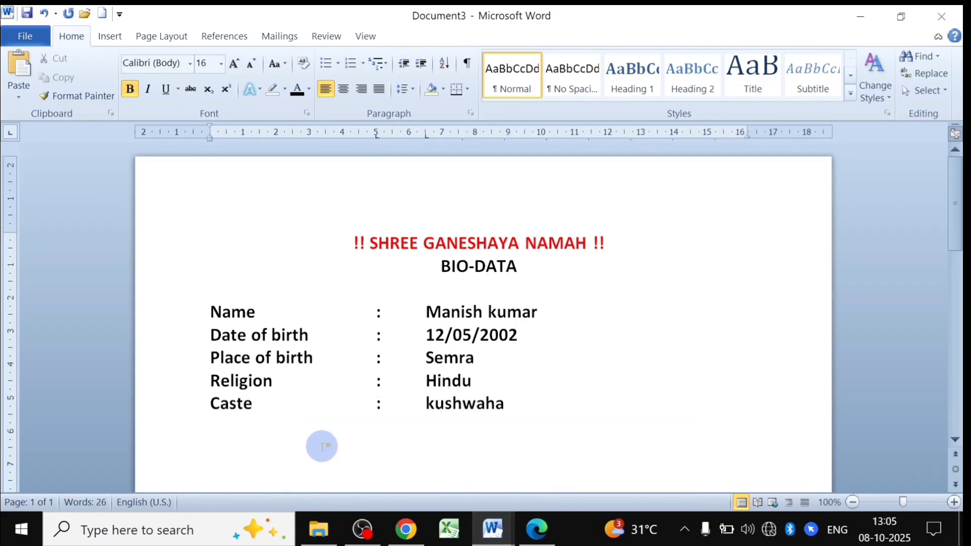
Add tab-aligned lines 'Height : 5 ft 7"' and 'Weight : 54kg'.
{"action": "type", "text": "Height"}
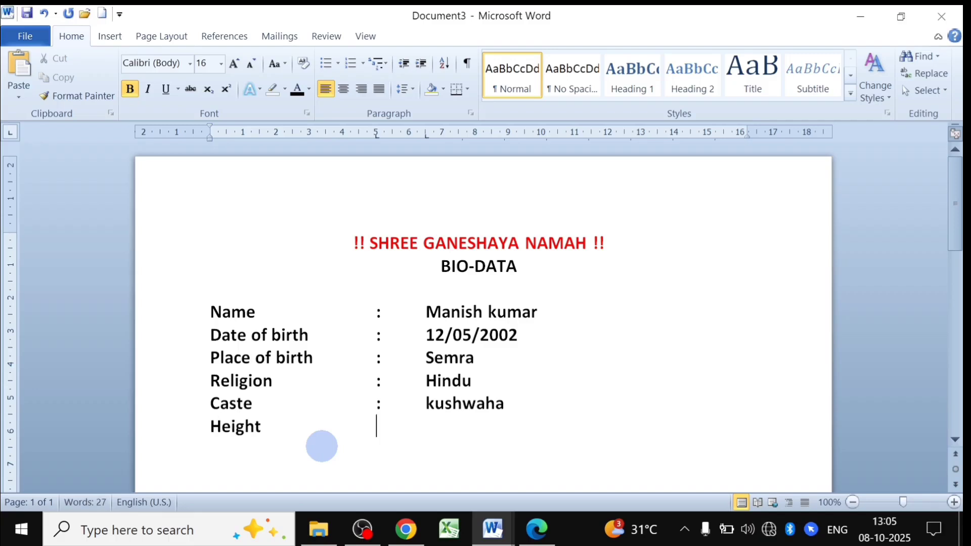
{"action": "key", "text": "Tab"}
{"action": "key", "text": "Tab"}
{"action": "key", "text": "Tab"}
{"action": "type", "text": ":"}
{"action": "key", "text": "Tab"}
{"action": "type", "text": "5 f"}
{"action": "type", "text": "t "}
{"action": "type", "text": "7"}
{"action": "type", "text": "\""}
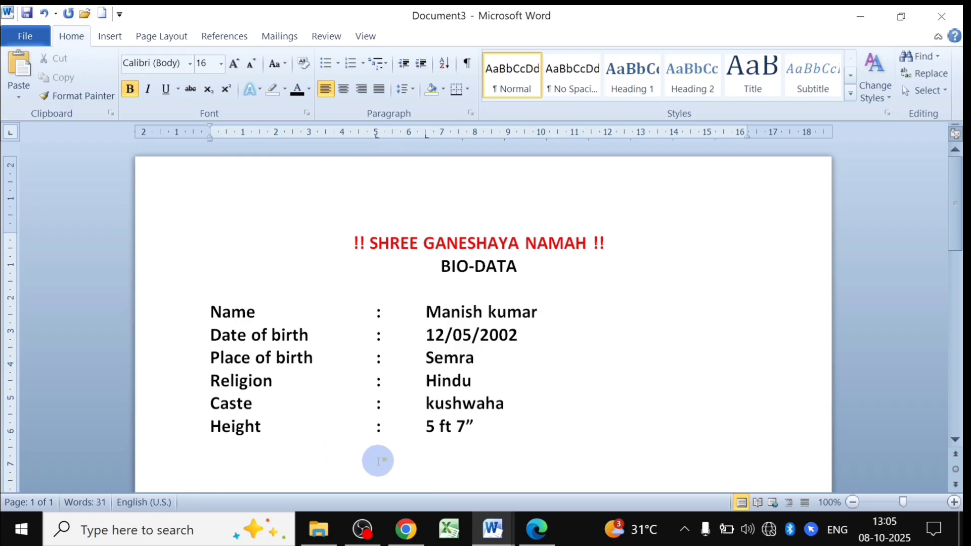
{"action": "key", "text": "Return"}
{"action": "type", "text": "Wi"}
{"action": "type", "text": "eight"}
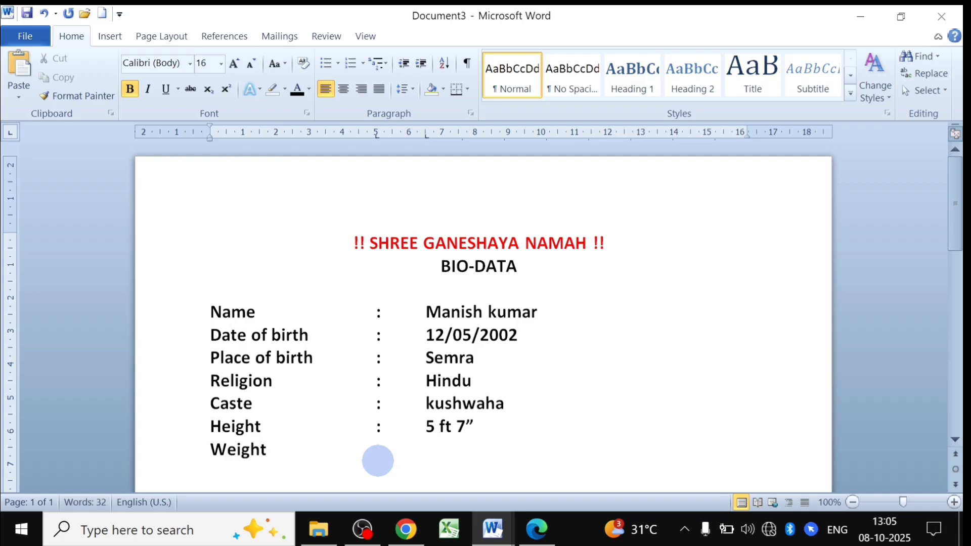
{"action": "type", "text": ":"}
{"action": "key", "text": "Tab"}
{"action": "type", "text": "54kg"}
{"action": "key", "text": "Return"}
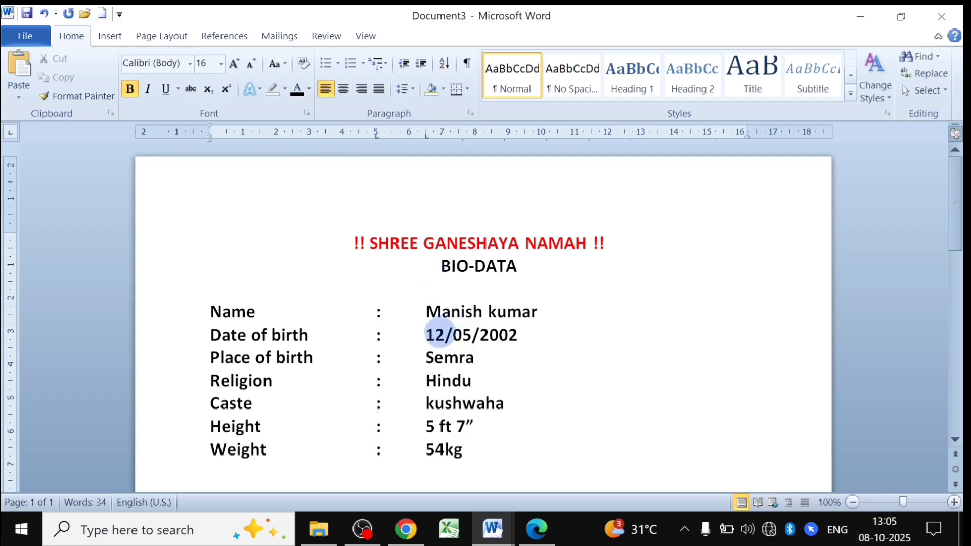
{"action": "mouse_move", "coordinate": [493, 529]}
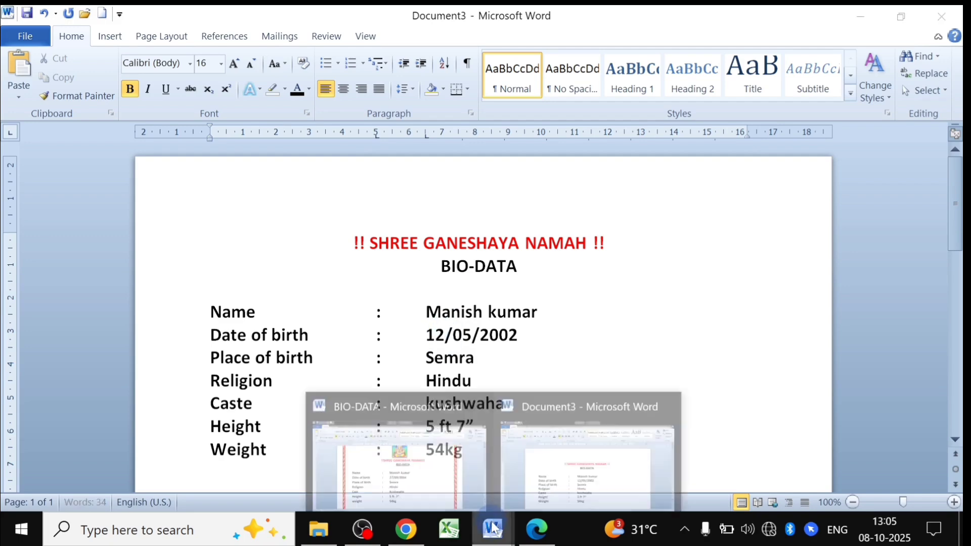
{"action": "left_click", "coordinate": [441, 484]}
{"action": "scroll", "coordinate": [409, 380], "scroll_direction": "down", "scroll_amount": 3}
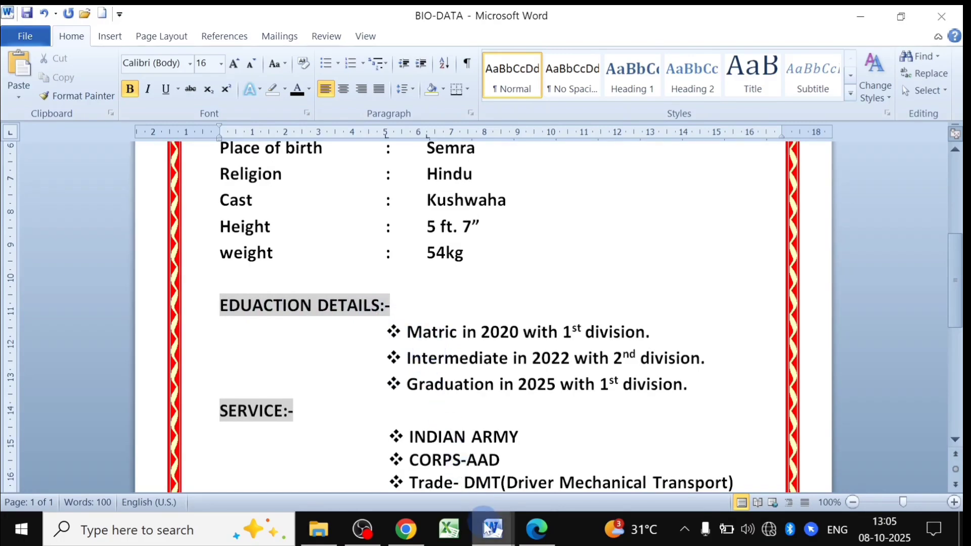
{"action": "mouse_move", "coordinate": [492, 528]}
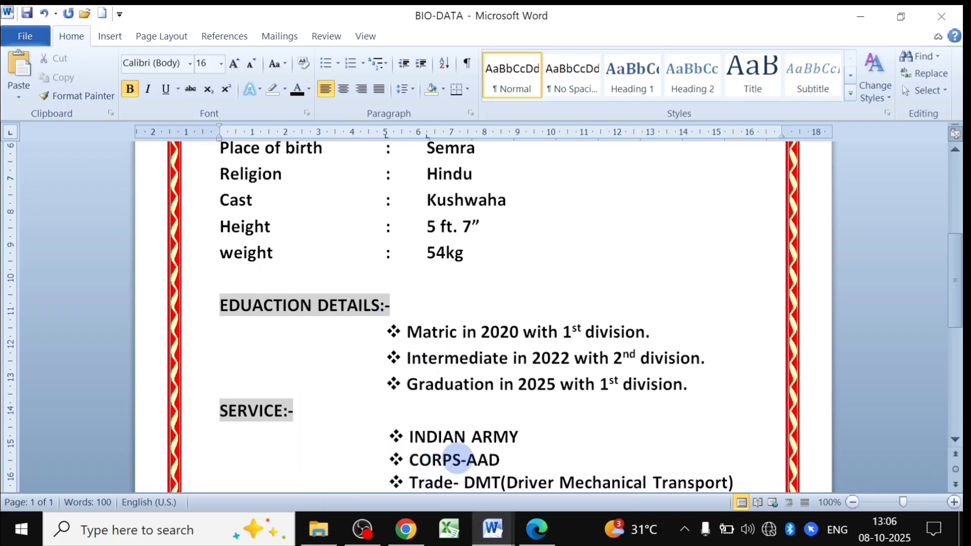
{"action": "left_click", "coordinate": [570, 463]}
{"action": "scroll", "coordinate": [332, 440], "scroll_direction": "down", "scroll_amount": 5}
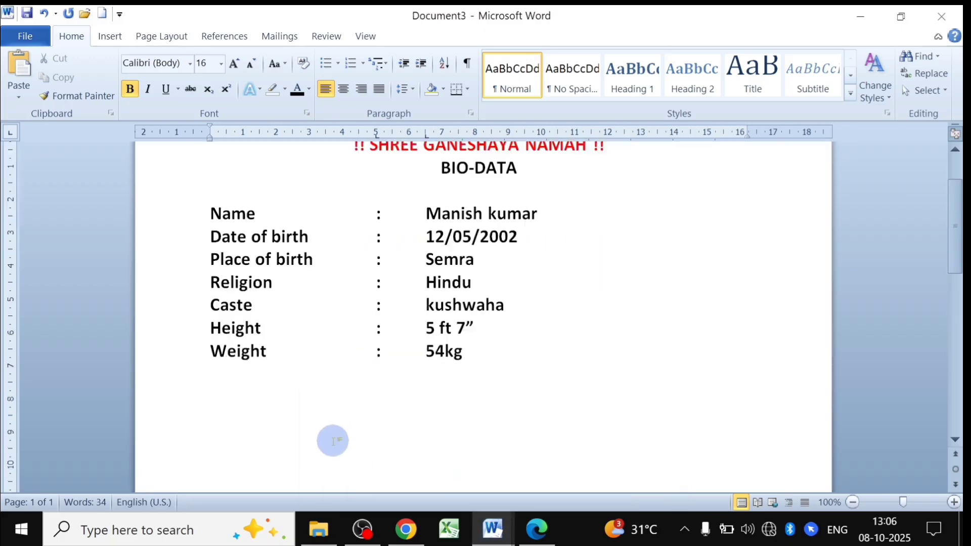
Type the 'Eduacation Details:-' heading after a blank line, then view the BIO-DATA reference.
{"action": "key", "text": "Return"}
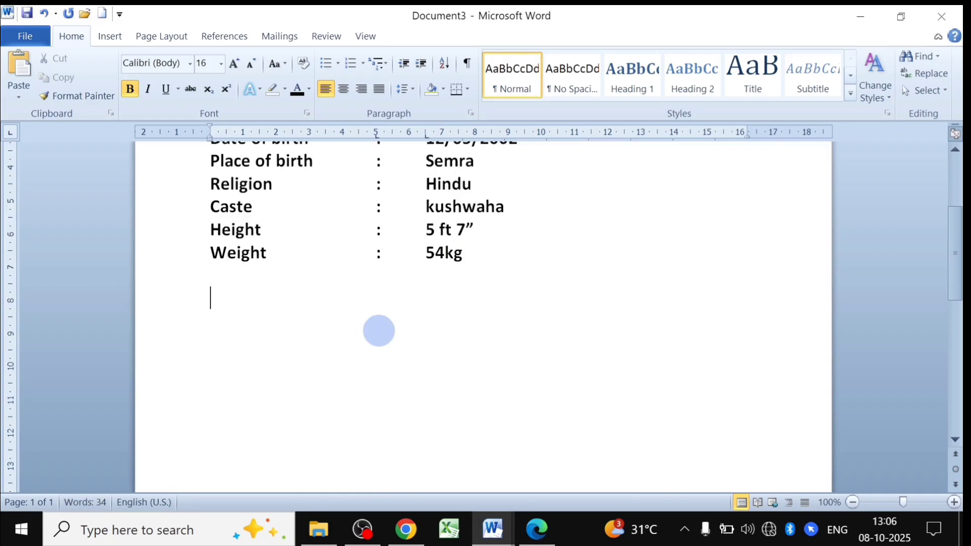
{"action": "type", "text": "Edua"}
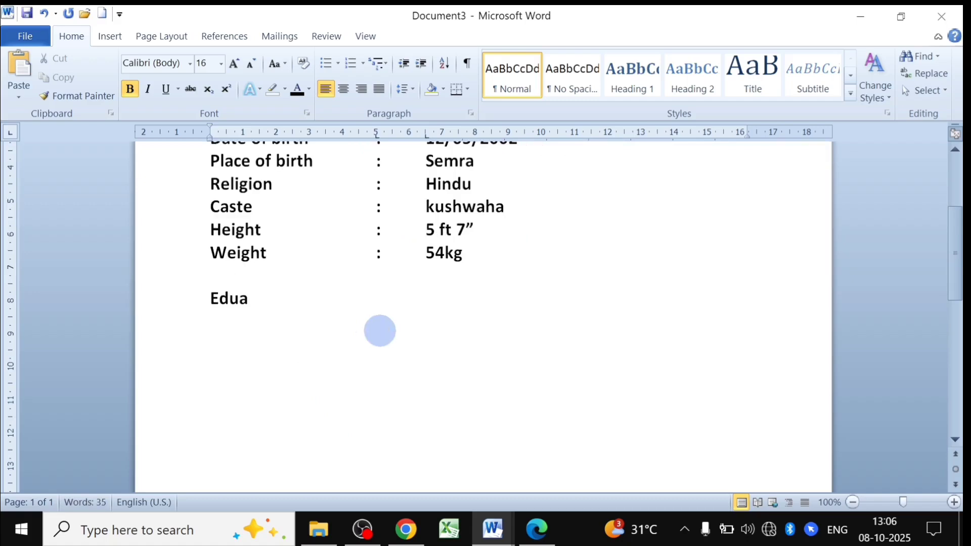
{"action": "type", "text": "cation "}
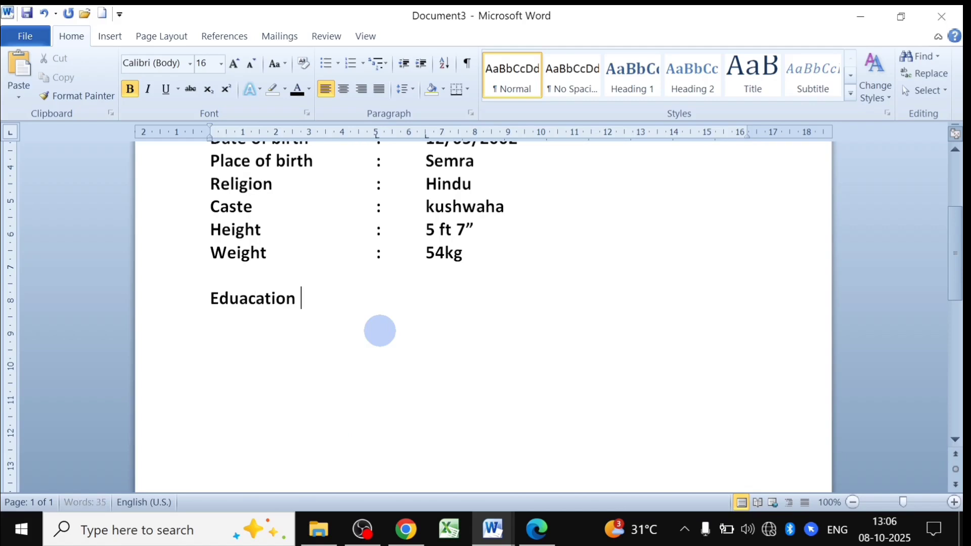
{"action": "type", "text": "Details"}
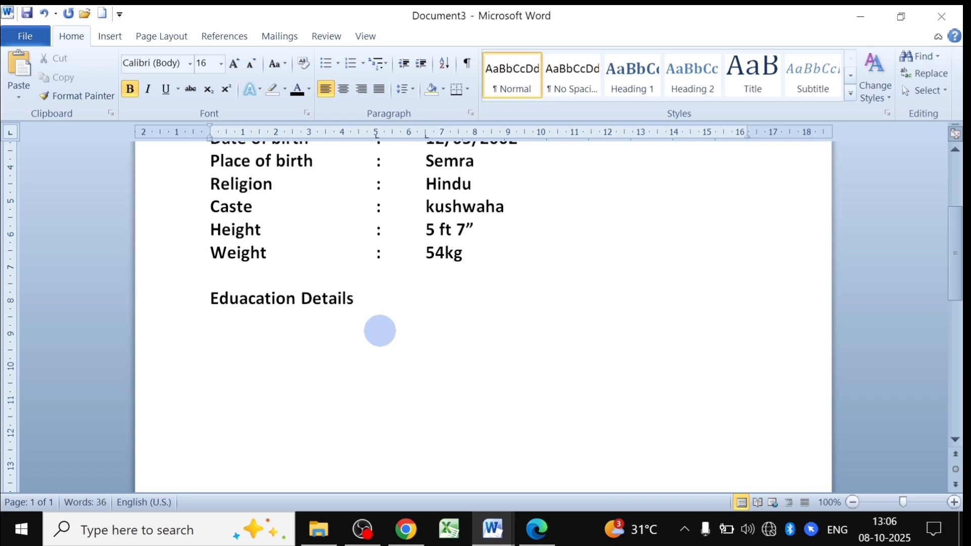
{"action": "type", "text": ":-"}
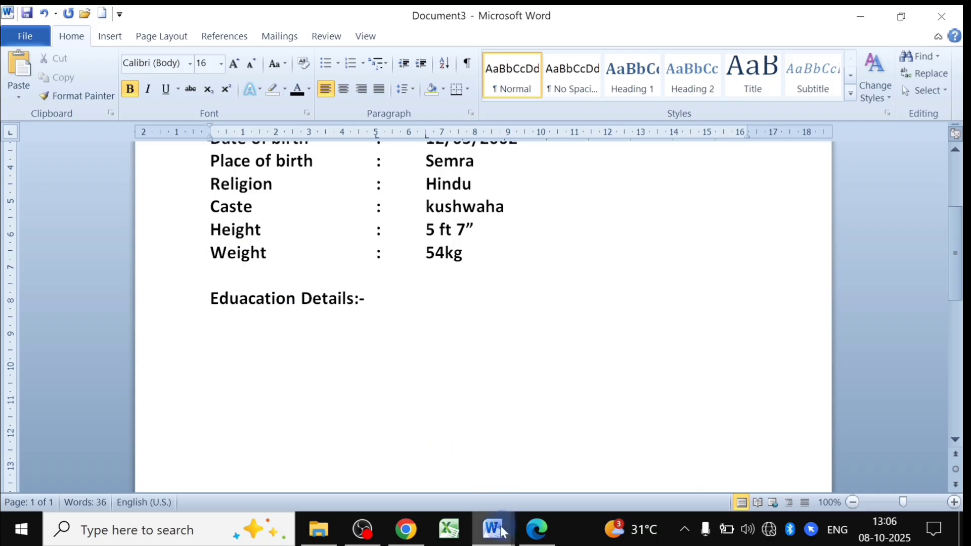
{"action": "mouse_move", "coordinate": [502, 531]}
{"action": "left_click", "coordinate": [435, 473]}
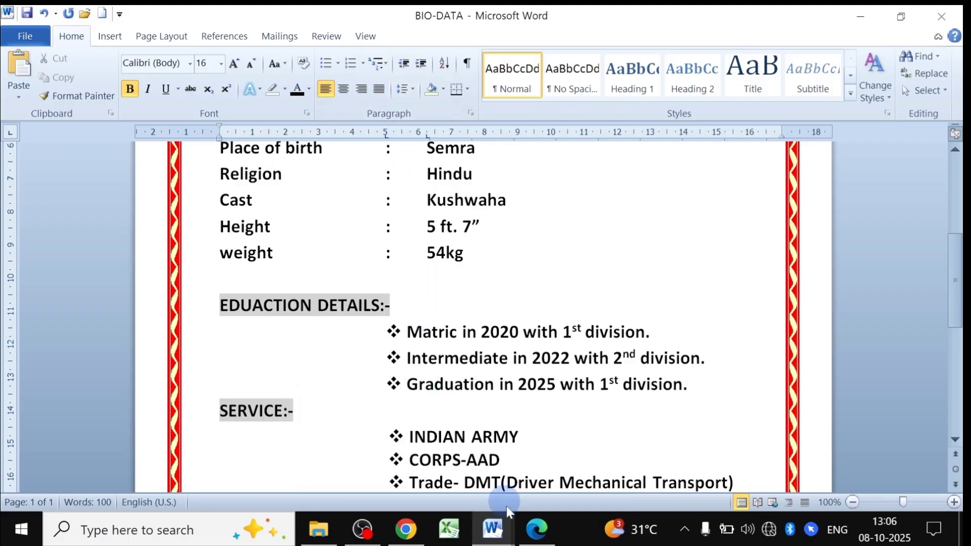
In Document3, type three education lines: Matric 2020 1st, intermediate 2022 2nd, Graduation 2025 1st division.
{"action": "mouse_move", "coordinate": [493, 526]}
{"action": "left_click", "coordinate": [566, 485]}
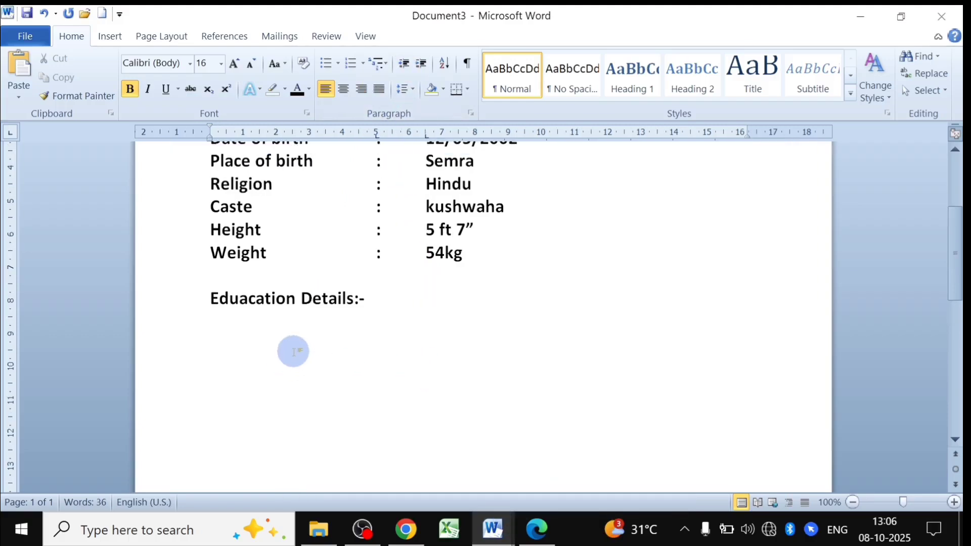
{"action": "type", "text": "Matric in"}
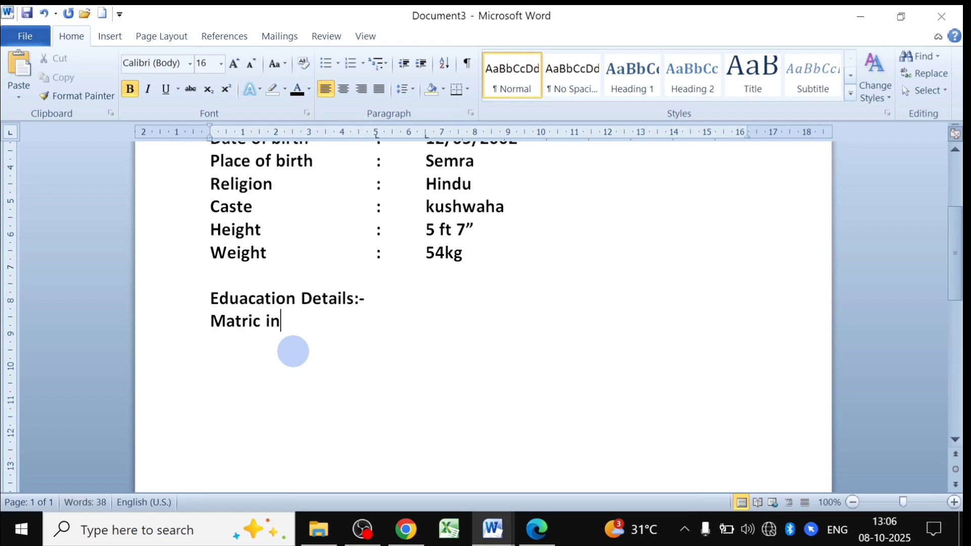
{"action": "type", "text": " 2020 with "}
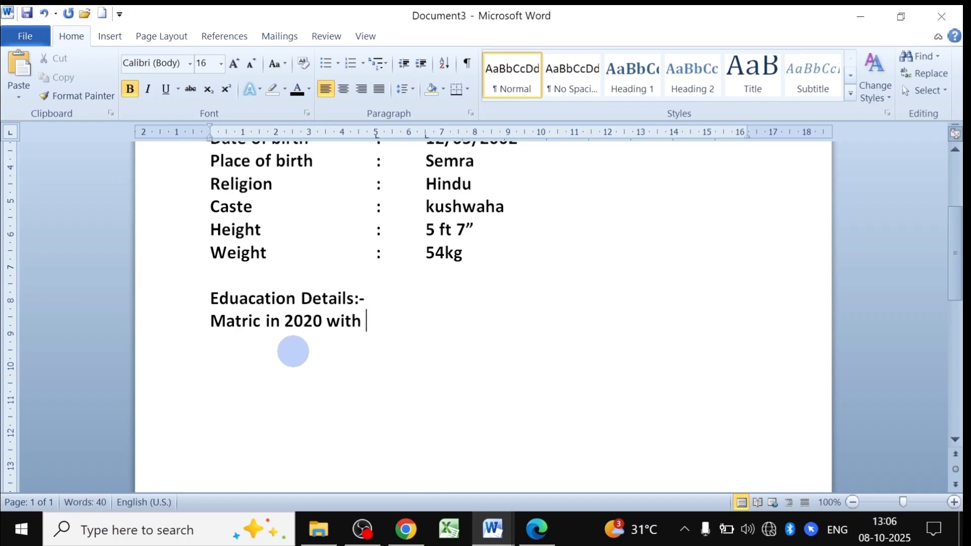
{"action": "type", "text": "1st di"}
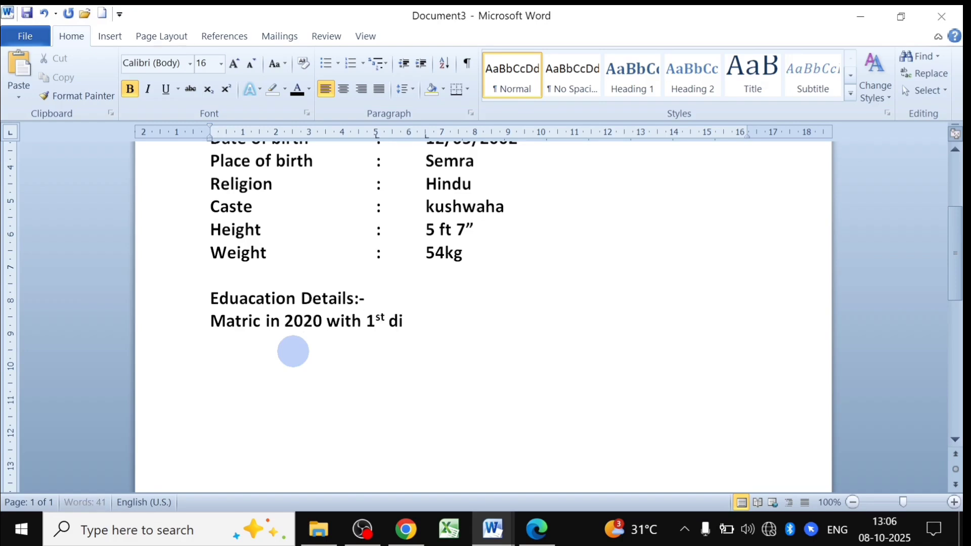
{"action": "type", "text": "vision"}
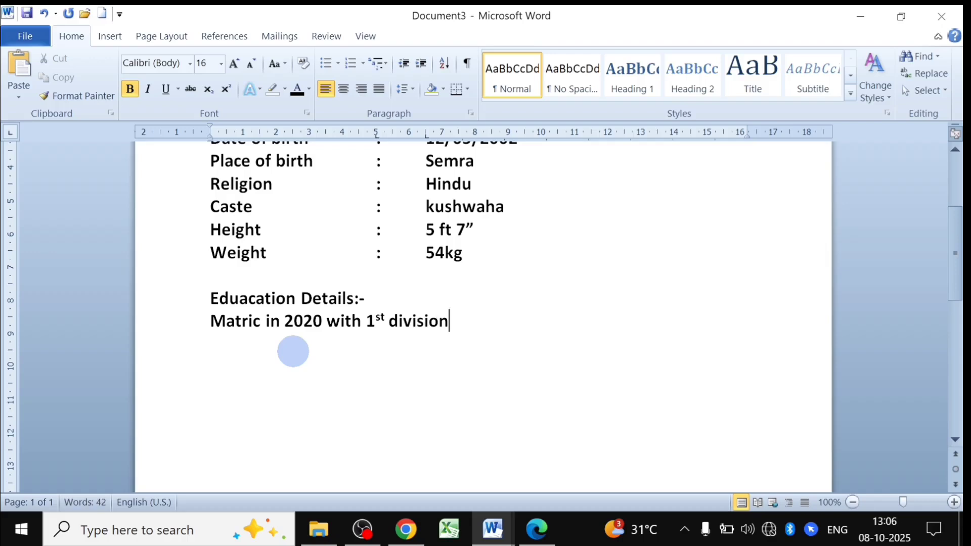
{"action": "type", "text": "."}
{"action": "key", "text": "Return"}
{"action": "type", "text": "intermi"}
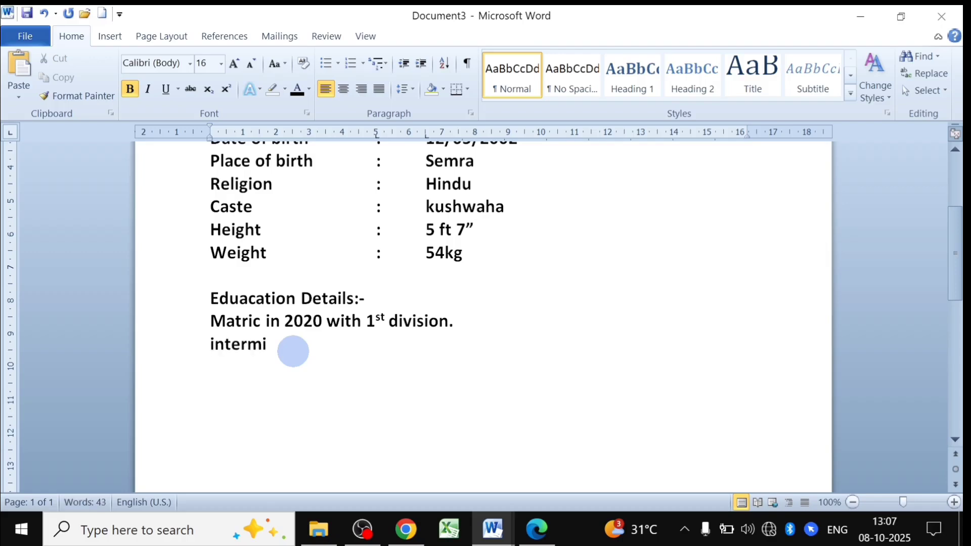
{"action": "key", "text": "BackSpace"}
{"action": "type", "text": "ediate in 20"}
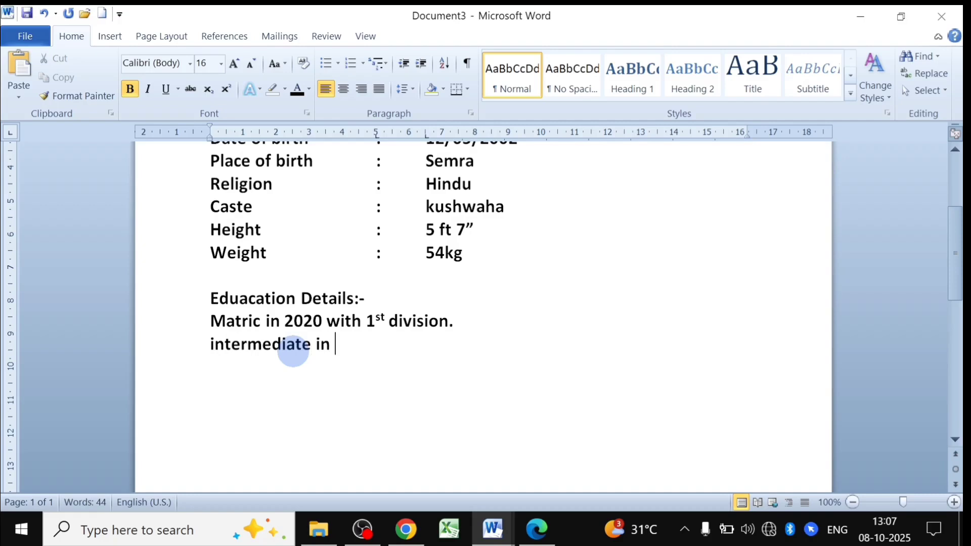
{"action": "type", "text": "2"}
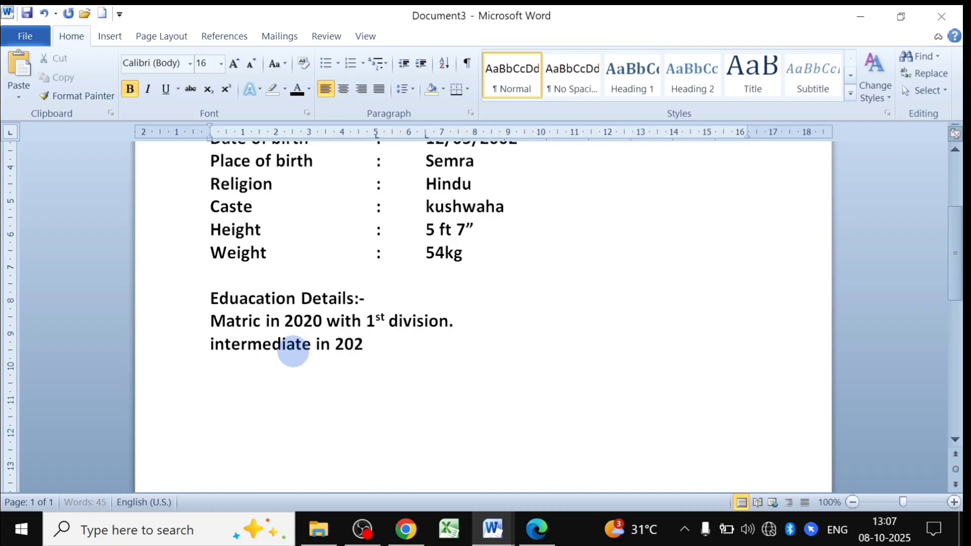
{"action": "type", "text": "2 with 2"}
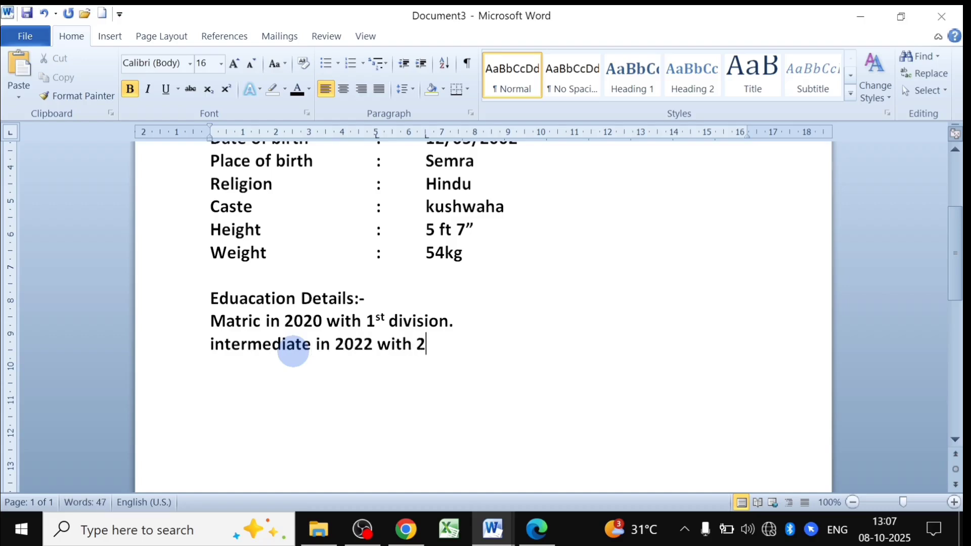
{"action": "type", "text": "nd division."}
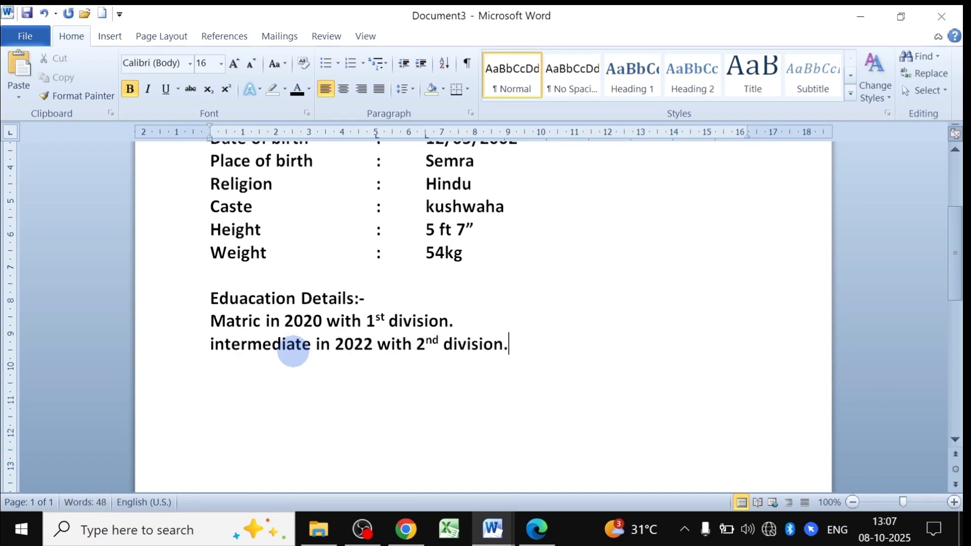
{"action": "key", "text": "Return"}
{"action": "type", "text": "Gradu"}
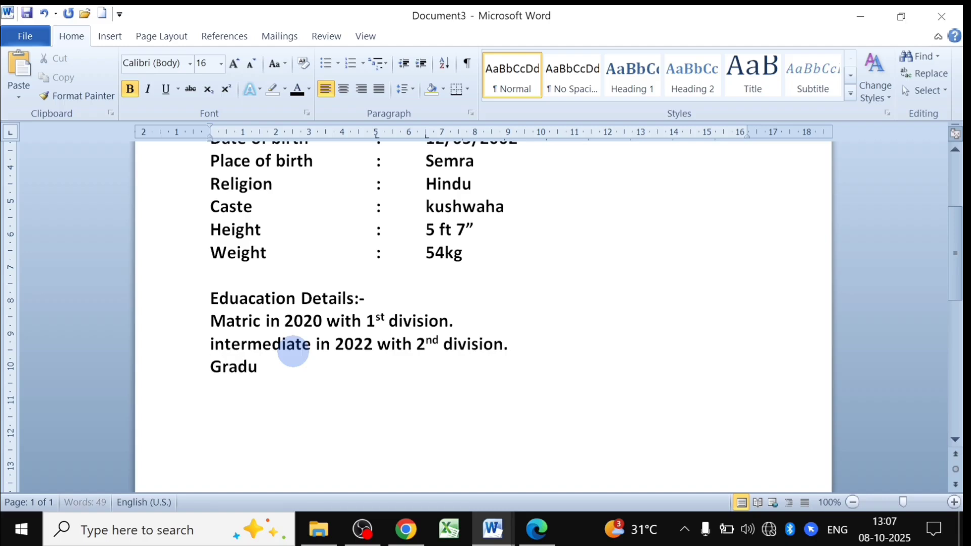
{"action": "type", "text": "ation in 202"}
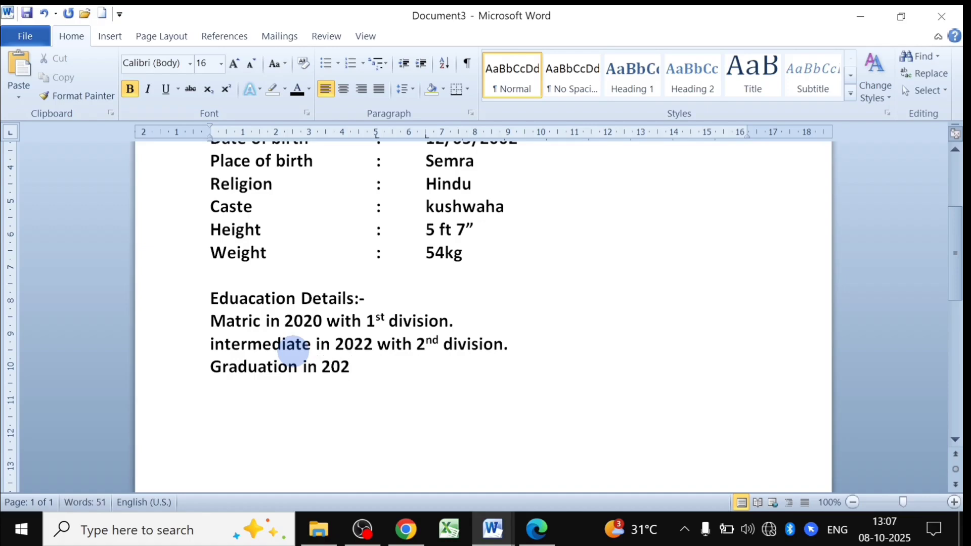
{"action": "type", "text": "5 with "}
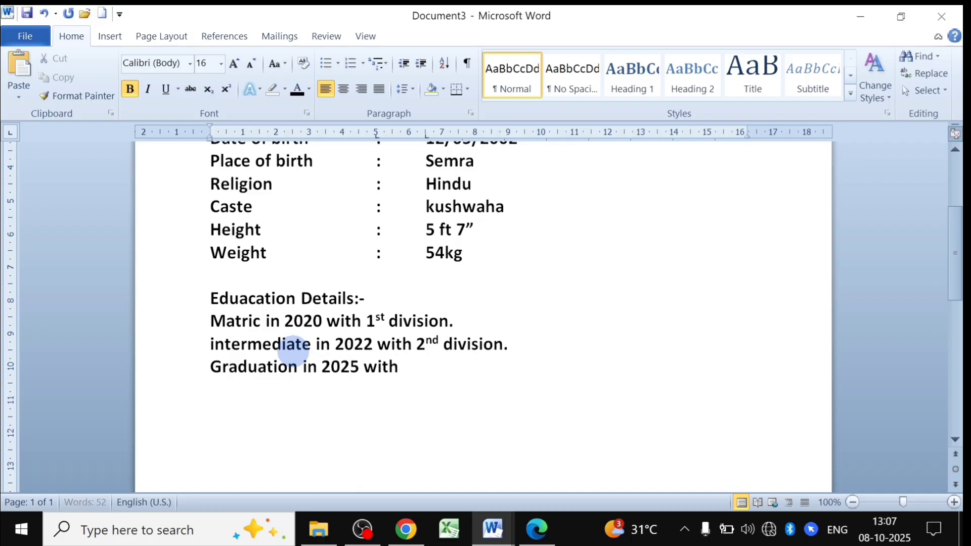
{"action": "type", "text": "1st divi"}
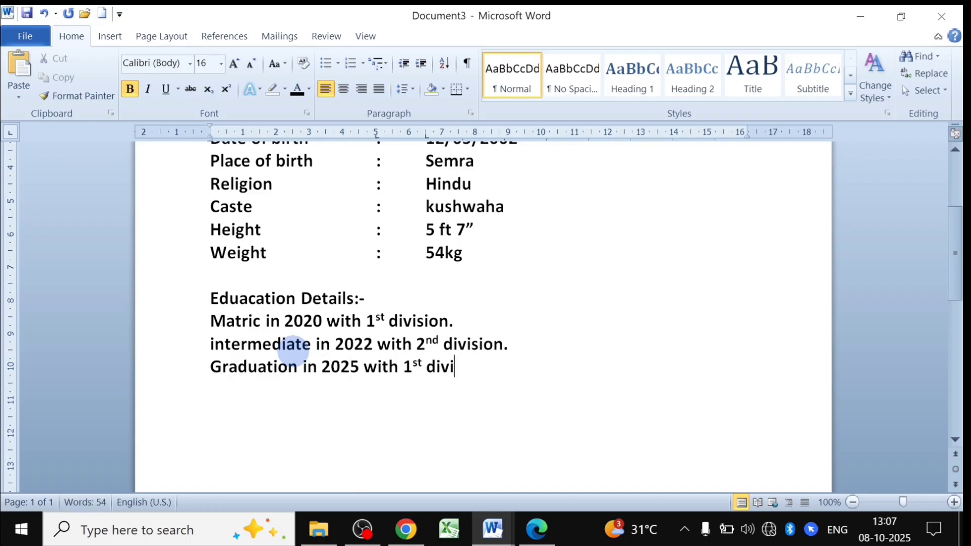
{"action": "type", "text": "sion."}
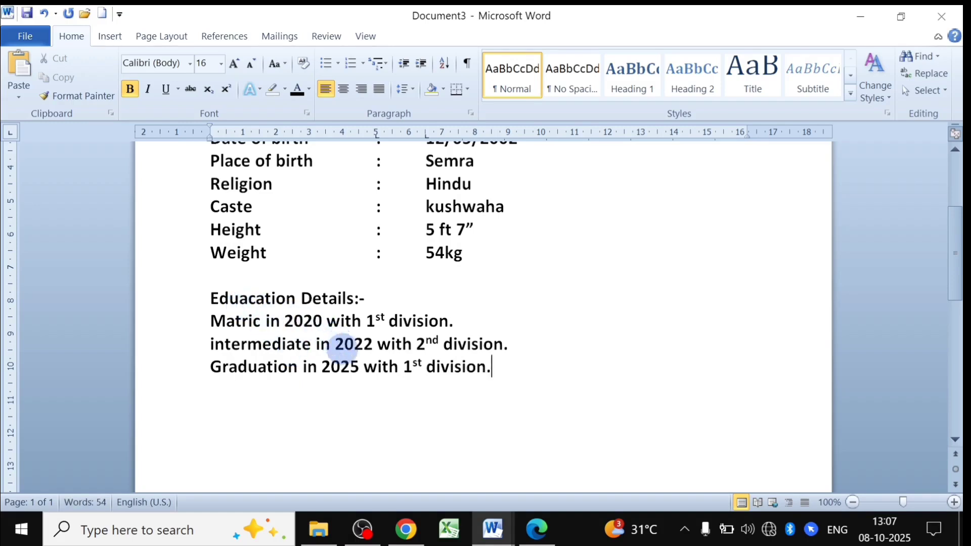
{"action": "mouse_move", "coordinate": [470, 514]}
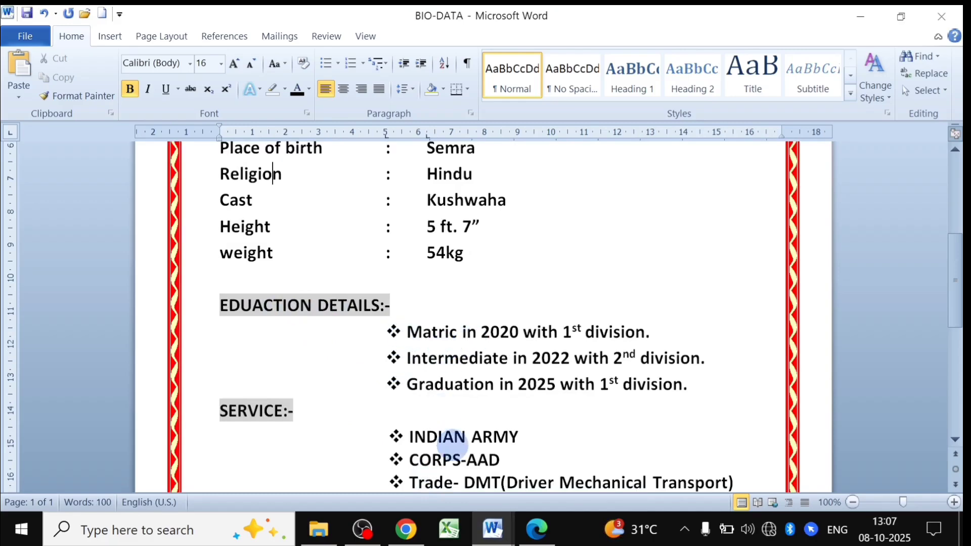
{"action": "left_click", "coordinate": [493, 529]}
Back in Document3, undo an accidental text move and select the three education lines.
{"action": "left_click", "coordinate": [438, 473]}
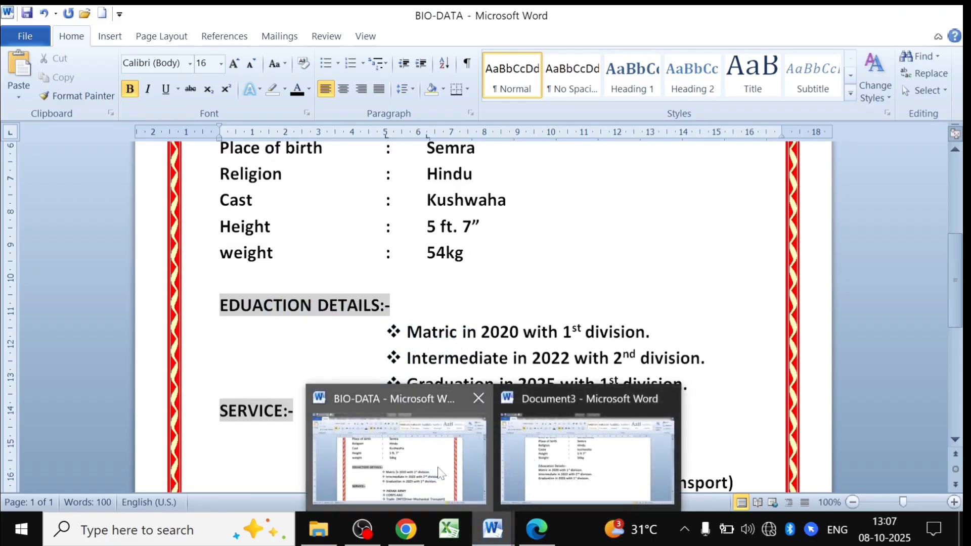
{"action": "left_click", "coordinate": [492, 529]}
{"action": "left_click", "coordinate": [579, 467]}
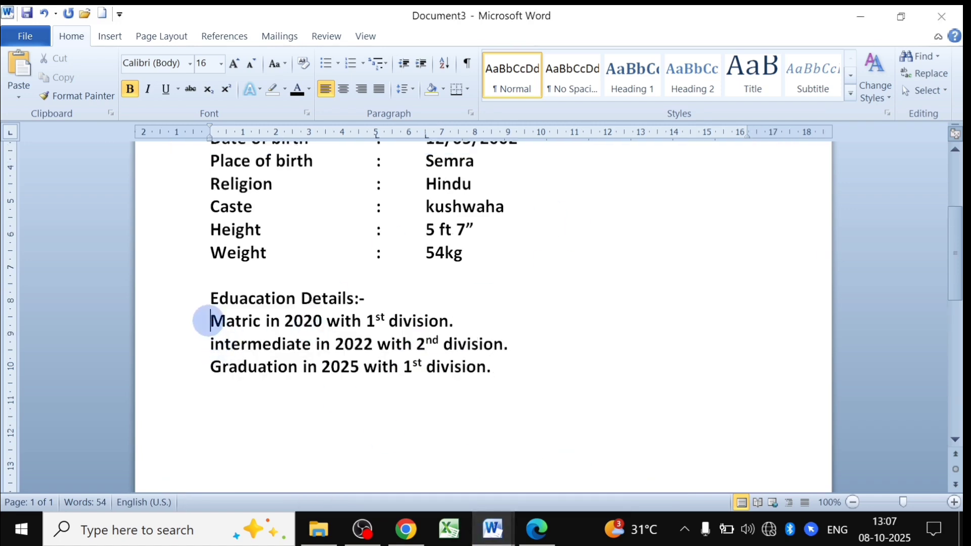
{"action": "left_click_drag", "start_coordinate": [209, 321], "coordinate": [363, 366]}
{"action": "left_click_drag", "start_coordinate": [354, 366], "coordinate": [489, 366]}
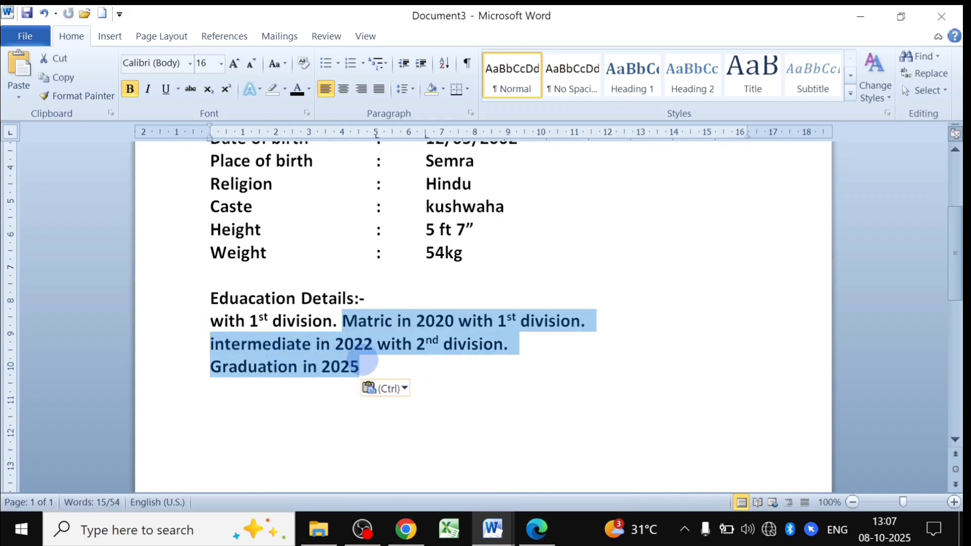
{"action": "key", "text": "ctrl+z"}
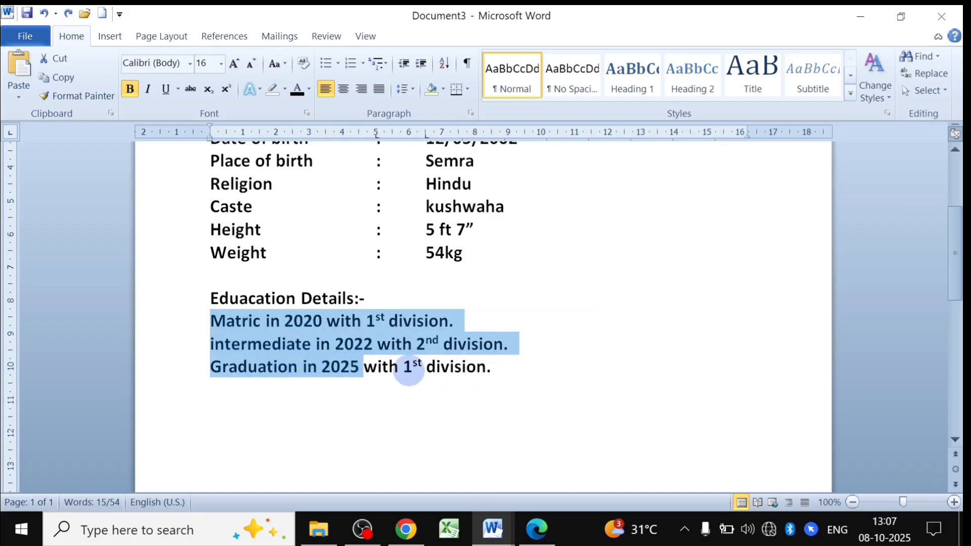
{"action": "left_click", "coordinate": [408, 368]}
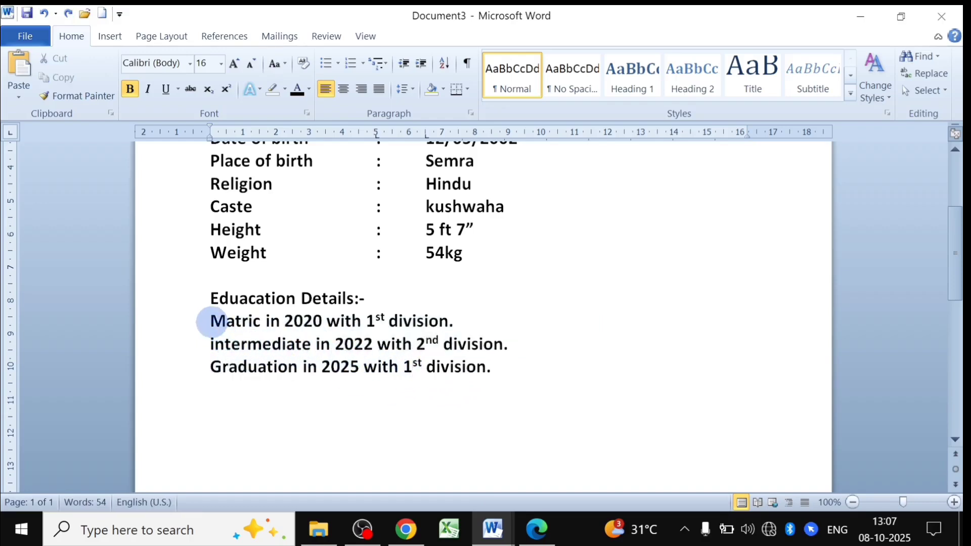
{"action": "left_click_drag", "start_coordinate": [211, 320], "coordinate": [489, 364]}
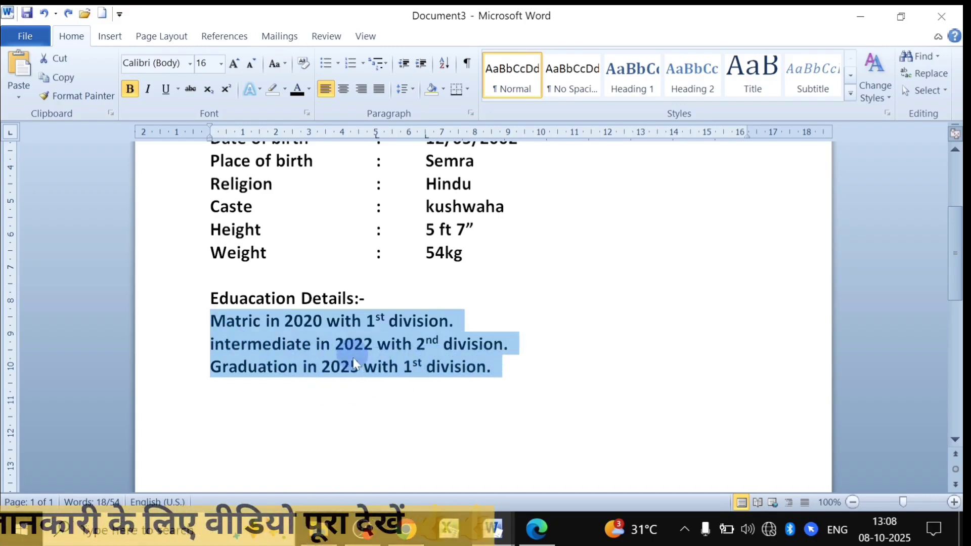
Apply the four-diamond bullet style to the three selected education lines.
{"action": "left_click", "coordinate": [337, 64]}
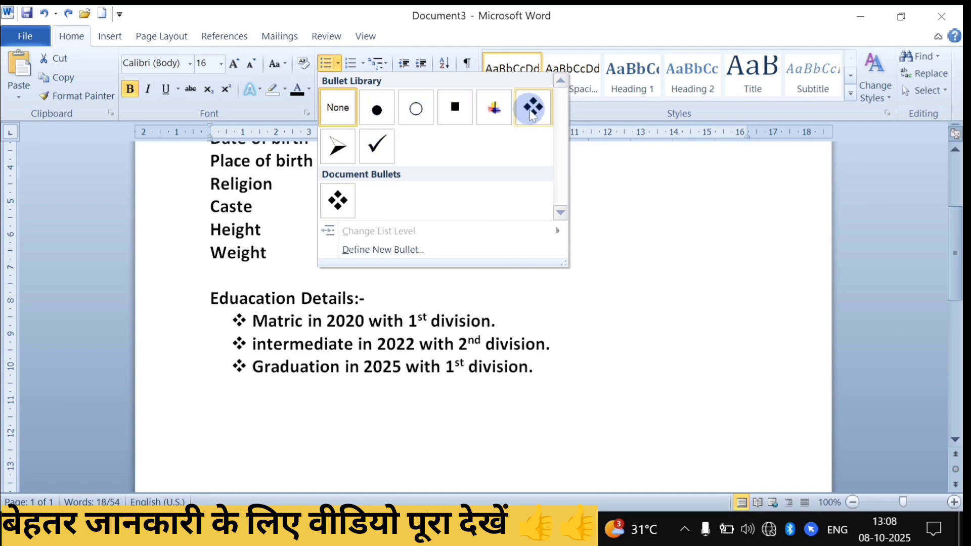
{"action": "left_click", "coordinate": [532, 112]}
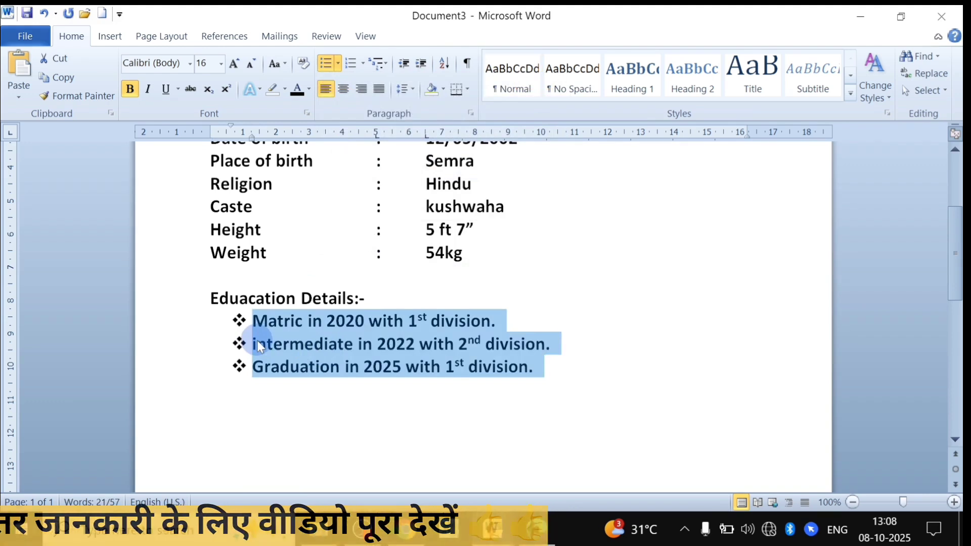
{"action": "left_click", "coordinate": [362, 64]}
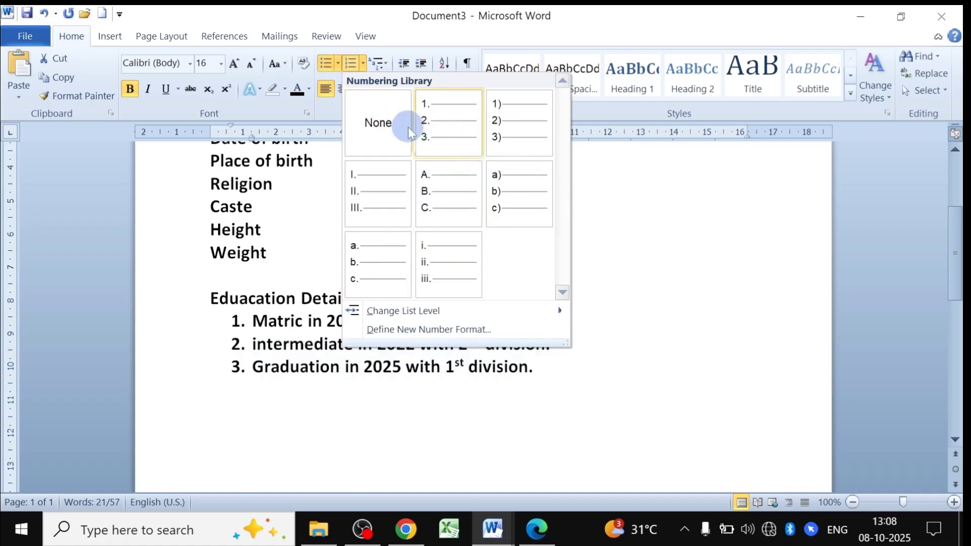
{"action": "left_click", "coordinate": [337, 63]}
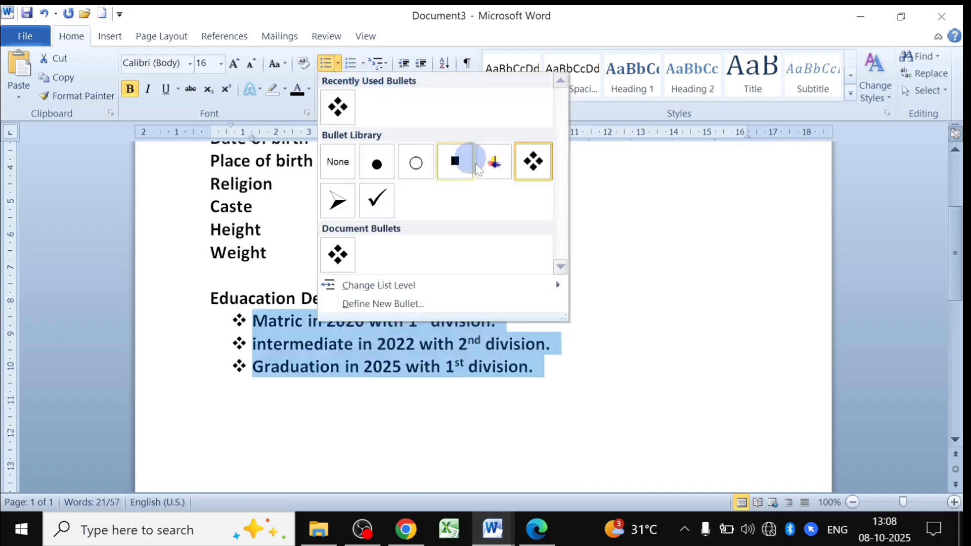
{"action": "left_click", "coordinate": [532, 172]}
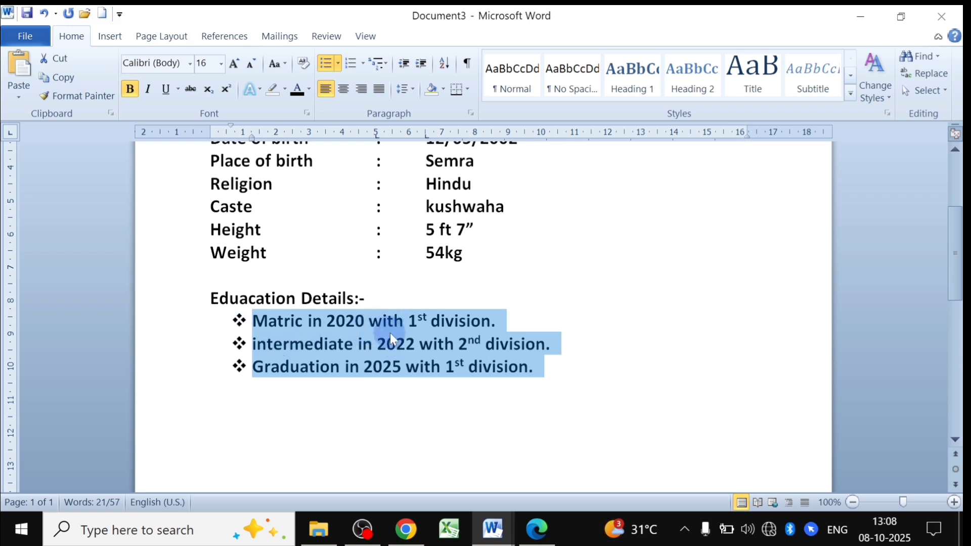
Indent the diamond-bulleted education list until its bullets align under the personal-detail colons.
{"action": "left_click", "coordinate": [423, 71]}
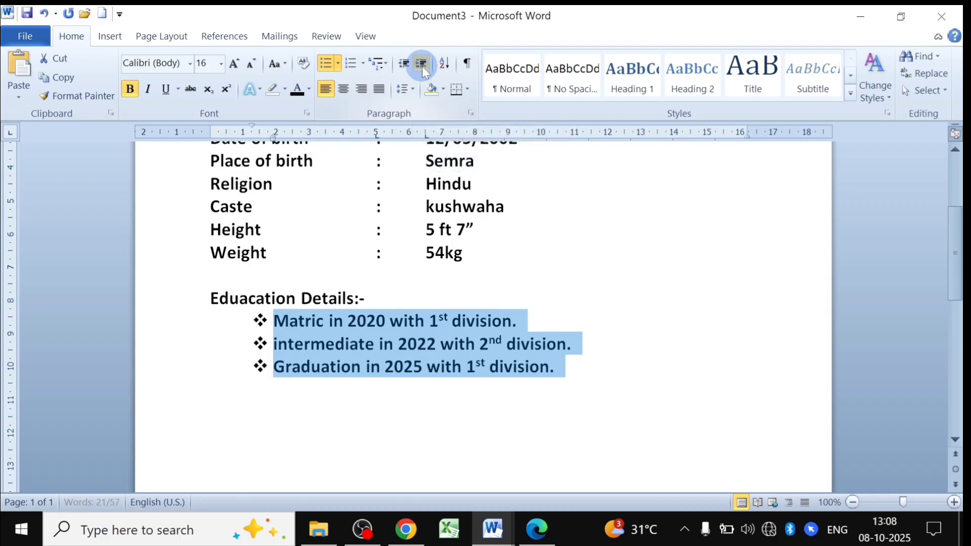
{"action": "left_click", "coordinate": [422, 71]}
{"action": "left_click", "coordinate": [422, 71]}
{"action": "left_click", "coordinate": [423, 71]}
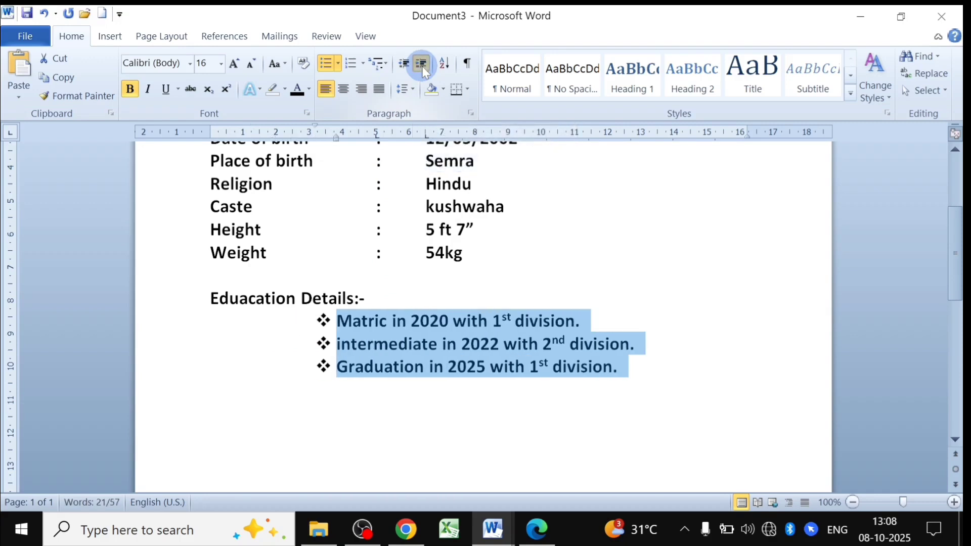
{"action": "left_click", "coordinate": [422, 71]}
{"action": "left_click", "coordinate": [422, 71]}
{"action": "left_click", "coordinate": [422, 71]}
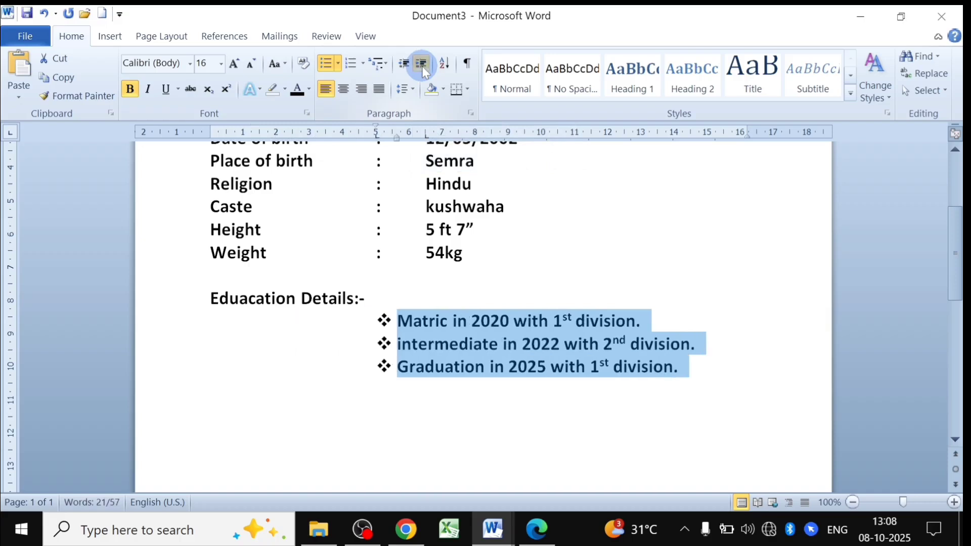
{"action": "left_click", "coordinate": [422, 71]}
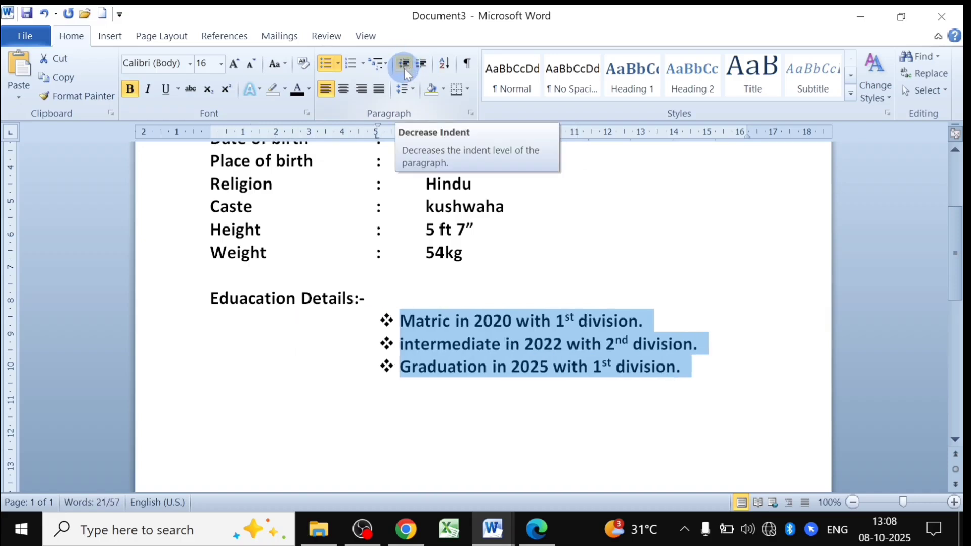
{"action": "left_click", "coordinate": [404, 67]}
{"action": "left_click", "coordinate": [405, 67]}
{"action": "left_click", "coordinate": [405, 67]}
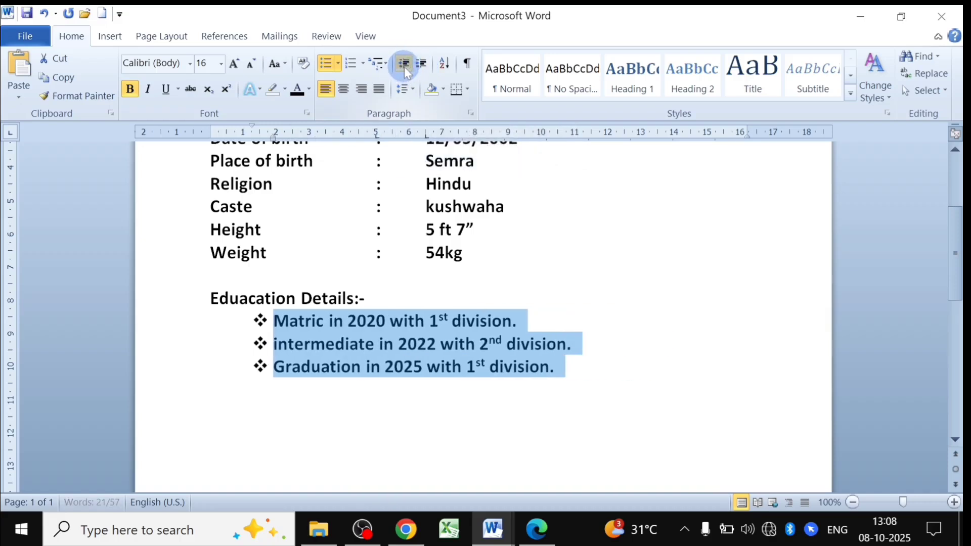
{"action": "left_click", "coordinate": [404, 66]}
{"action": "left_click", "coordinate": [420, 68]}
{"action": "left_click", "coordinate": [423, 71]}
{"action": "left_click", "coordinate": [423, 71]}
{"action": "left_click", "coordinate": [423, 70]}
{"action": "left_click", "coordinate": [423, 70]}
{"action": "left_click", "coordinate": [423, 71]}
{"action": "left_click", "coordinate": [423, 71]}
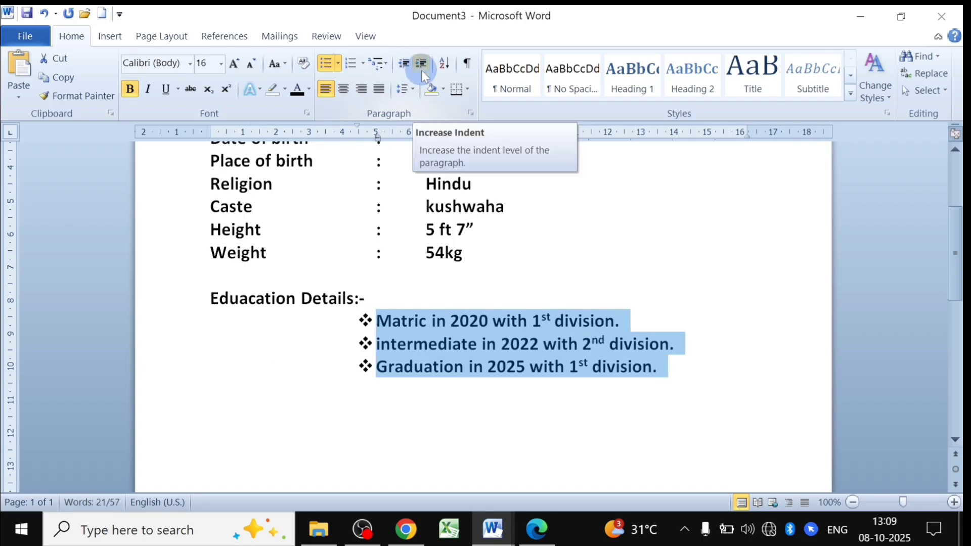
{"action": "left_click", "coordinate": [421, 71]}
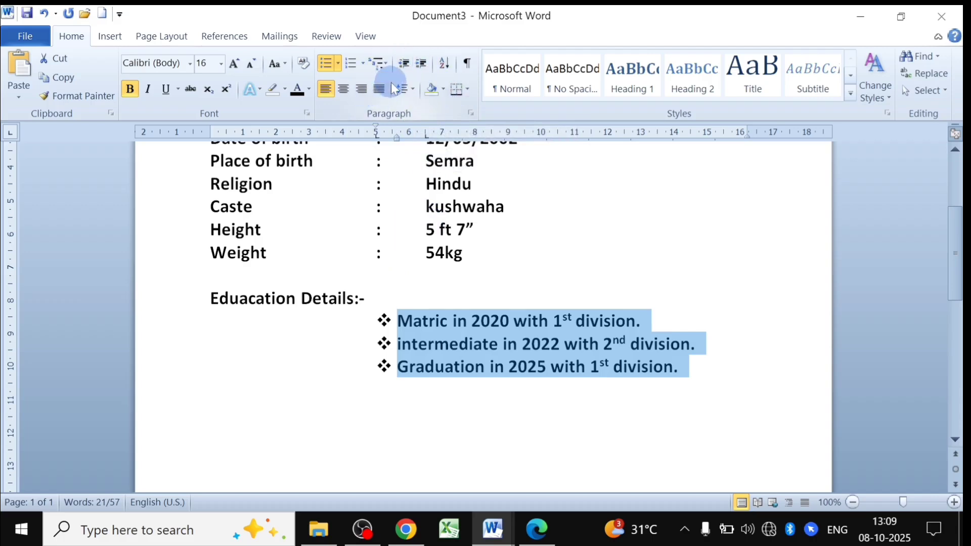
{"action": "left_click", "coordinate": [475, 366]}
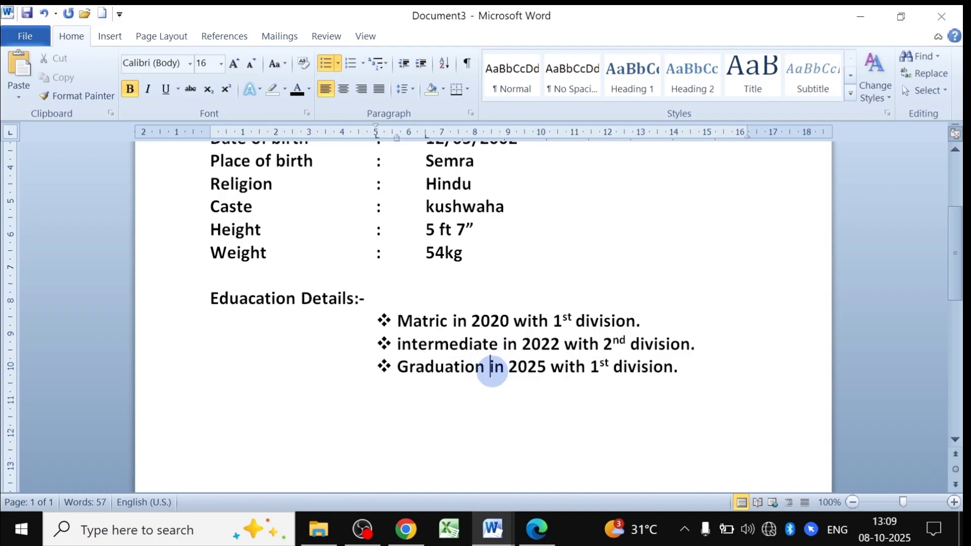
Add a blank, bullet-free line at the left margin after the Graduation entry.
{"action": "key", "text": "Return"}
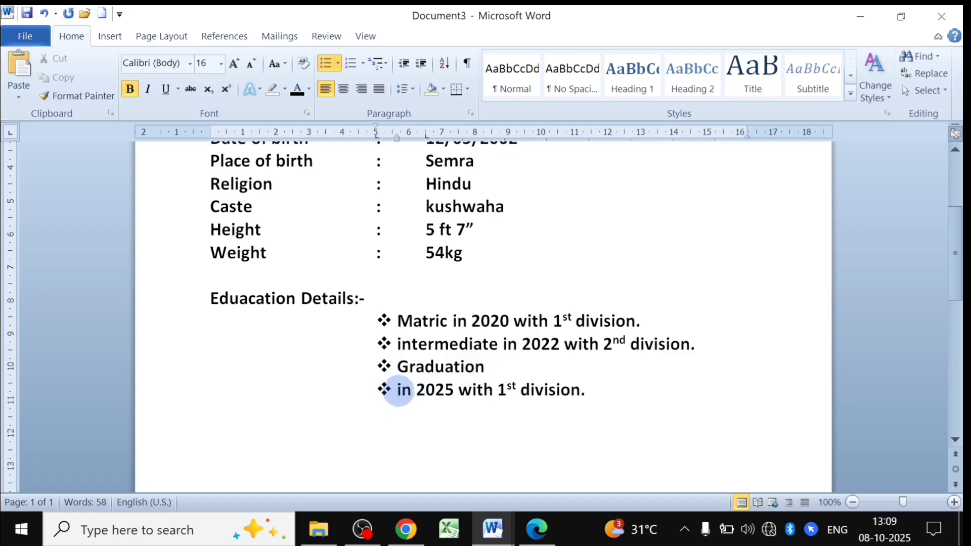
{"action": "key", "text": "ctrl+z"}
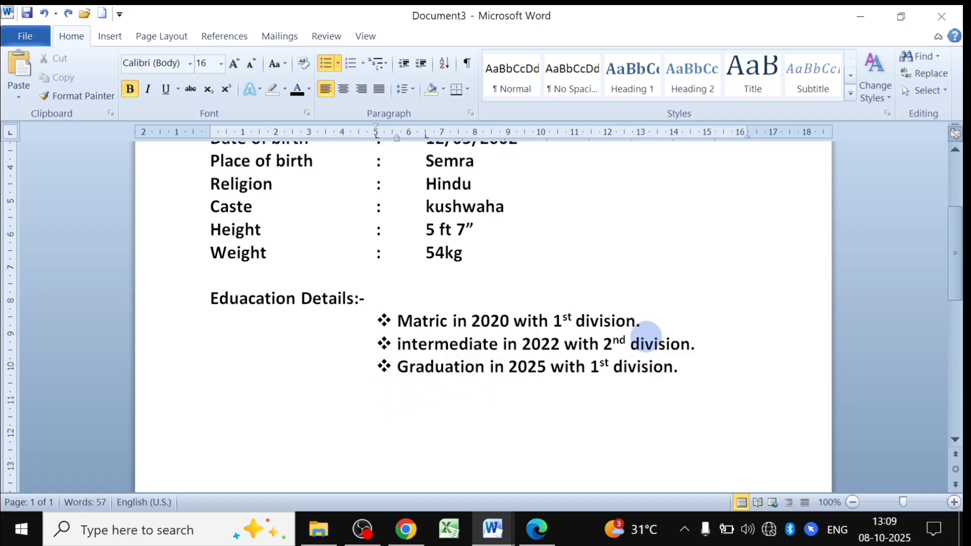
{"action": "left_click", "coordinate": [680, 398]}
{"action": "key", "text": "Return"}
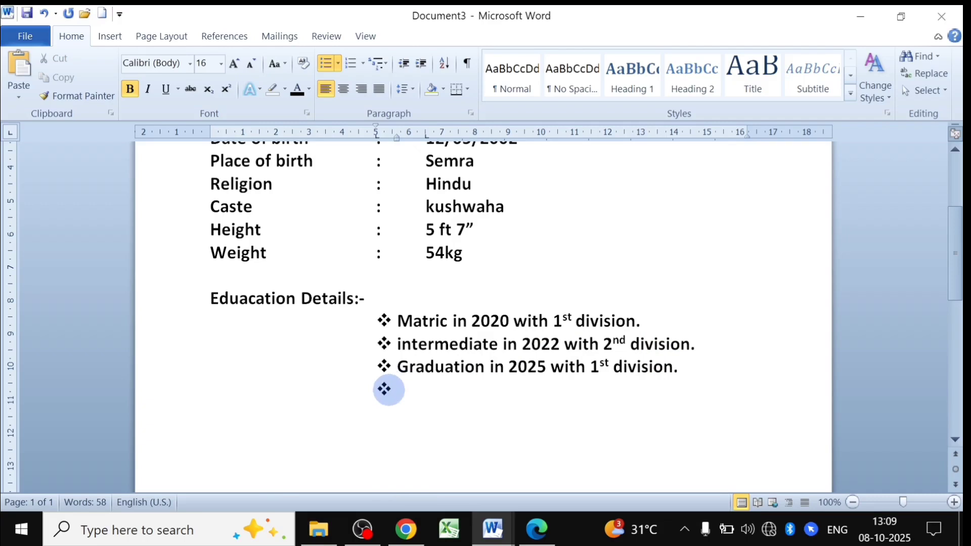
{"action": "key", "text": "BackSpace"}
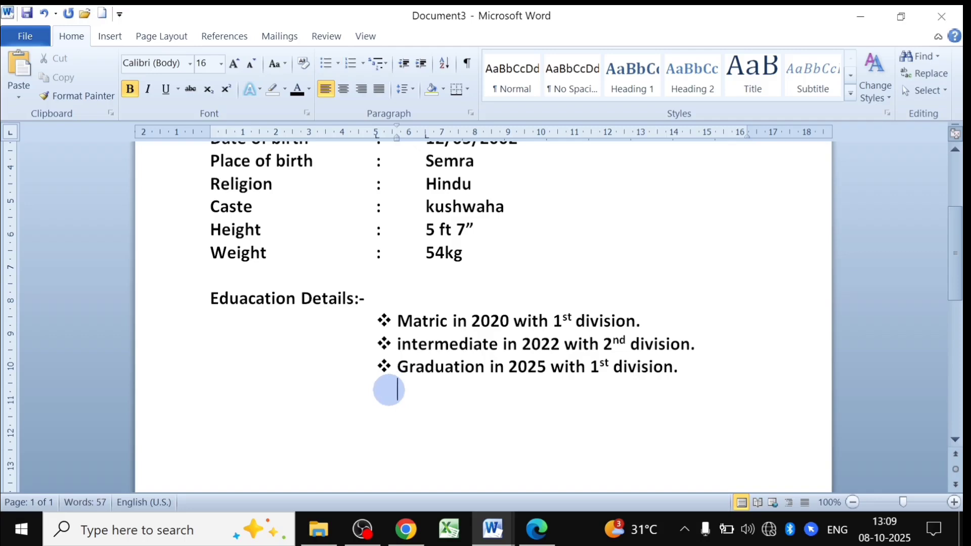
{"action": "key", "text": "BackSpace"}
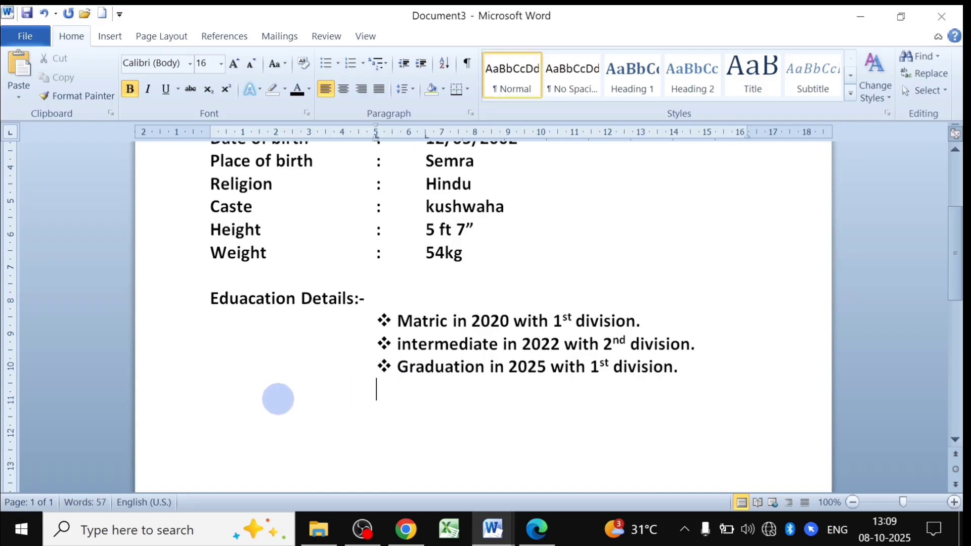
{"action": "key", "text": "BackSpace"}
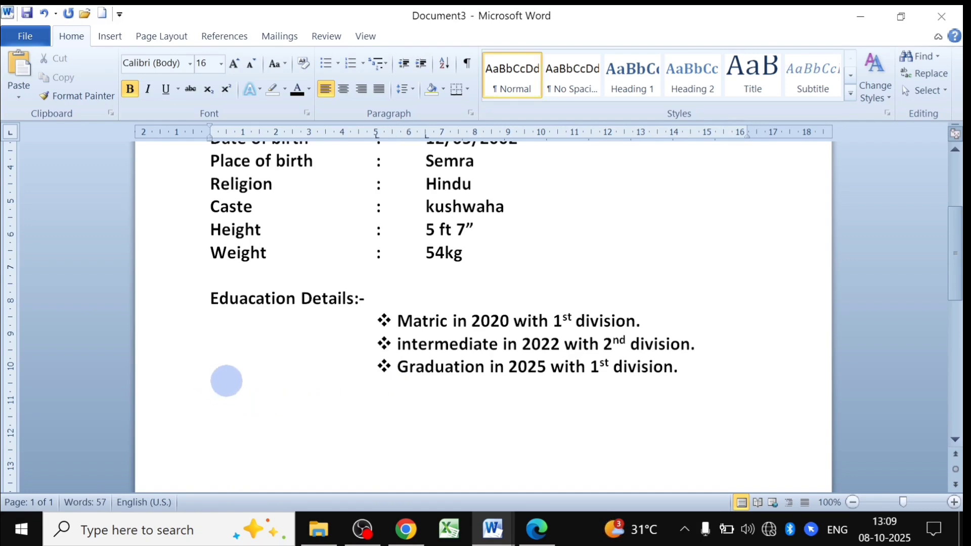
Check the BIO-DATA heading's formatting, then select the Eduacation Details heading in Document3.
{"action": "mouse_move", "coordinate": [501, 531]}
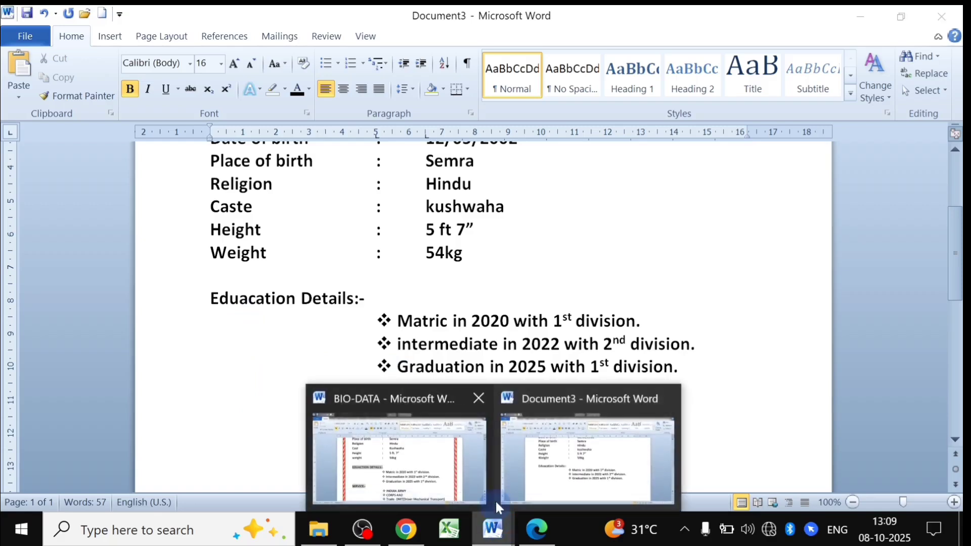
{"action": "left_click", "coordinate": [428, 463]}
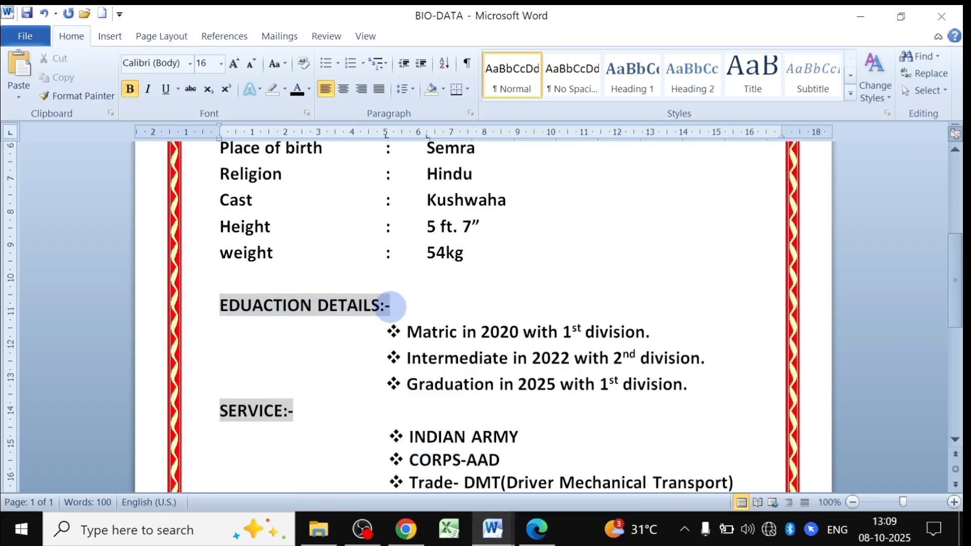
{"action": "left_click_drag", "start_coordinate": [390, 305], "coordinate": [268, 311]}
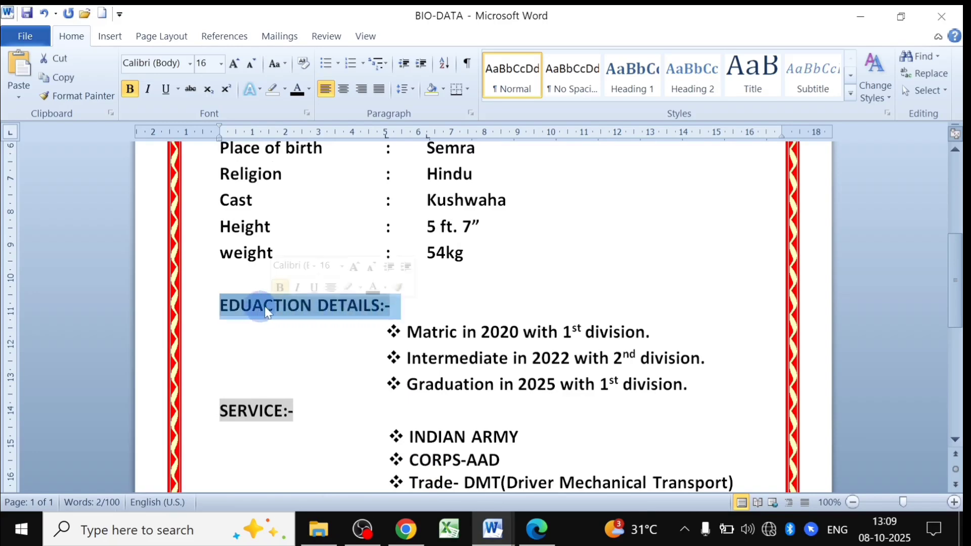
{"action": "left_click", "coordinate": [281, 324]}
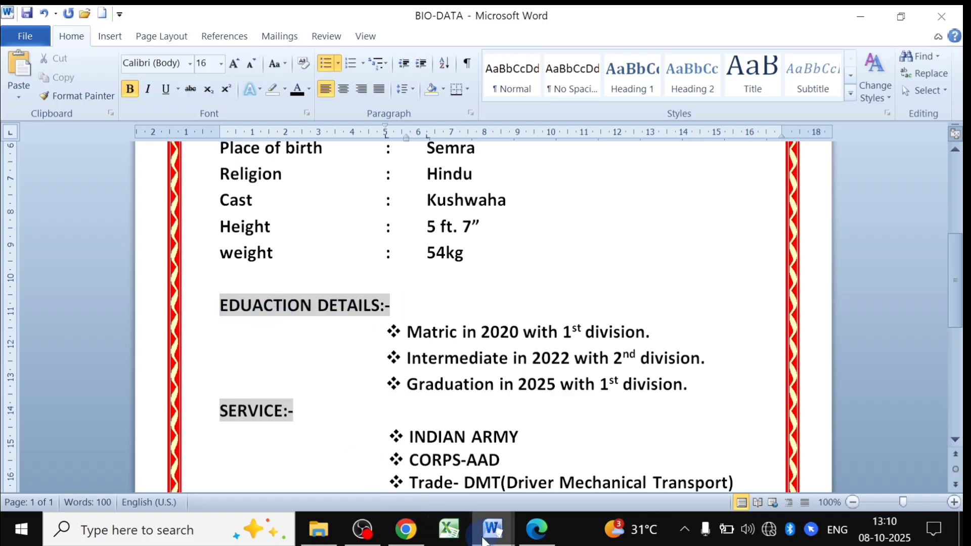
{"action": "mouse_move", "coordinate": [493, 528]}
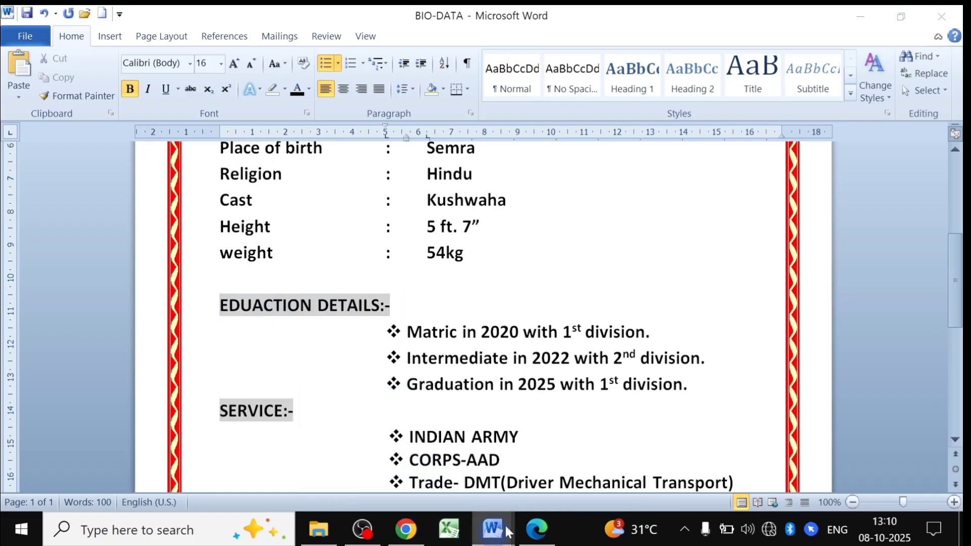
{"action": "left_click", "coordinate": [556, 474]}
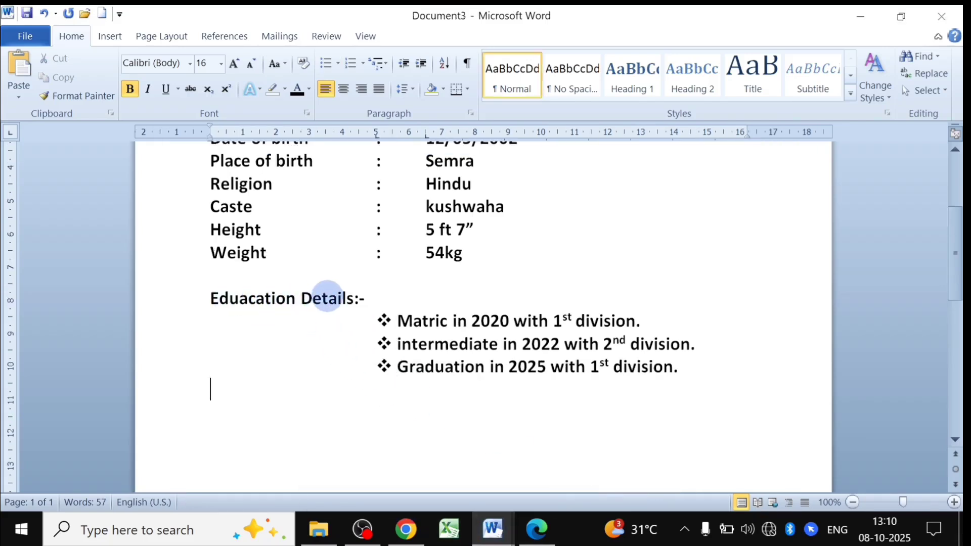
{"action": "left_click_drag", "start_coordinate": [373, 298], "coordinate": [250, 297]}
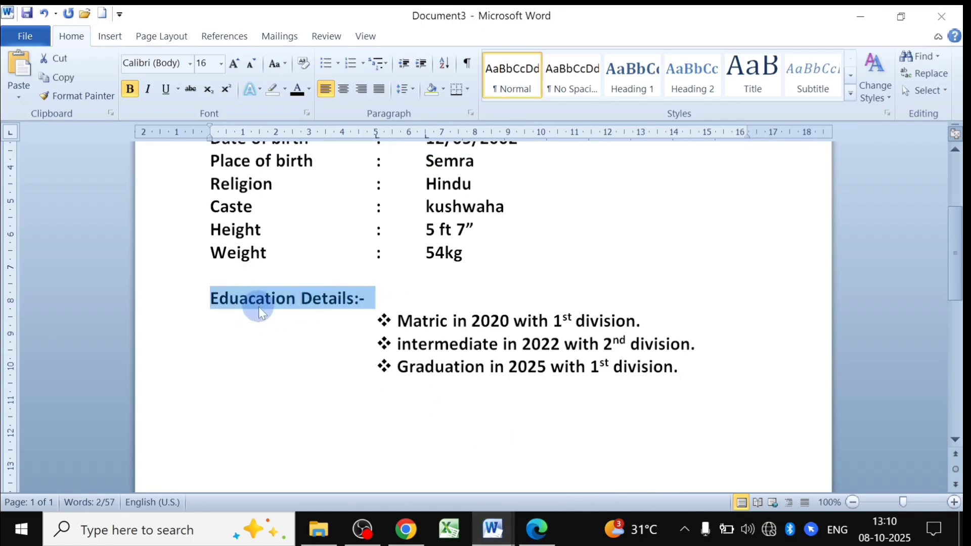
{"action": "left_click", "coordinate": [368, 300]}
{"action": "left_click_drag", "start_coordinate": [362, 297], "coordinate": [256, 297]}
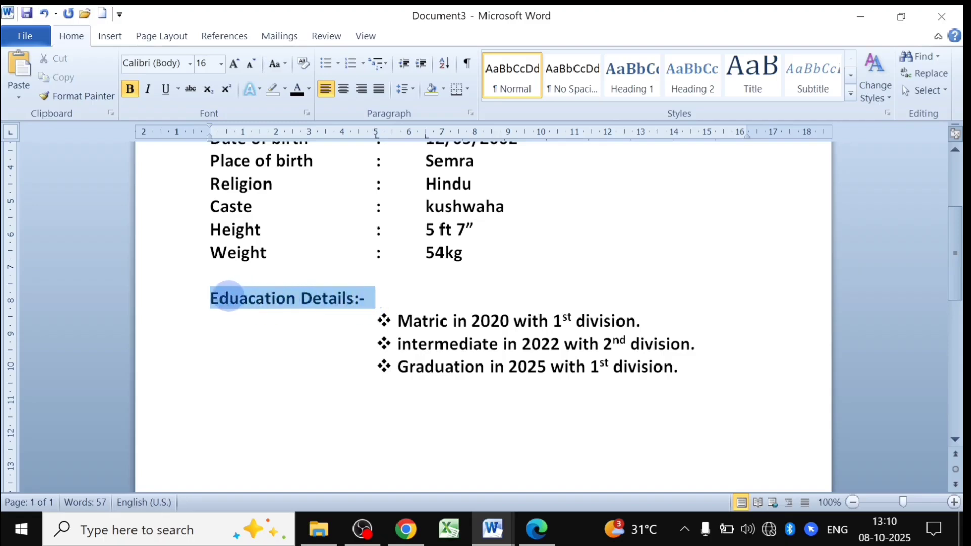
Change the heading to UPPERCASE and give it a light-grey highlight.
{"action": "left_click", "coordinate": [284, 66]}
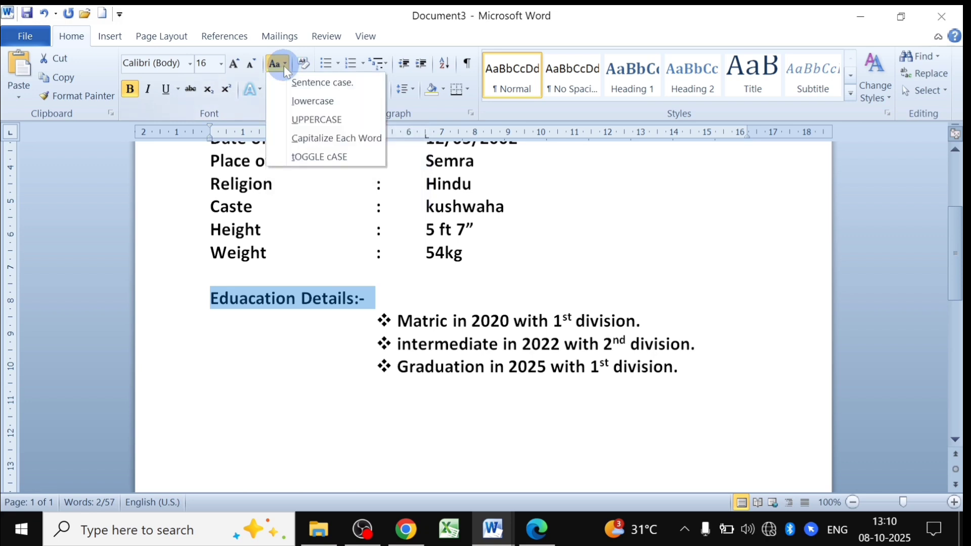
{"action": "left_click", "coordinate": [311, 121]}
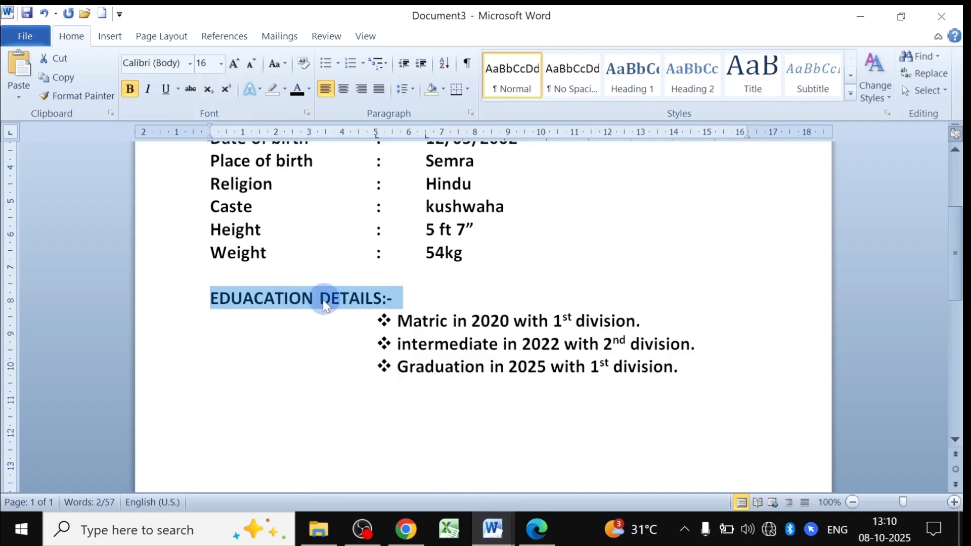
{"action": "left_click", "coordinate": [283, 91]}
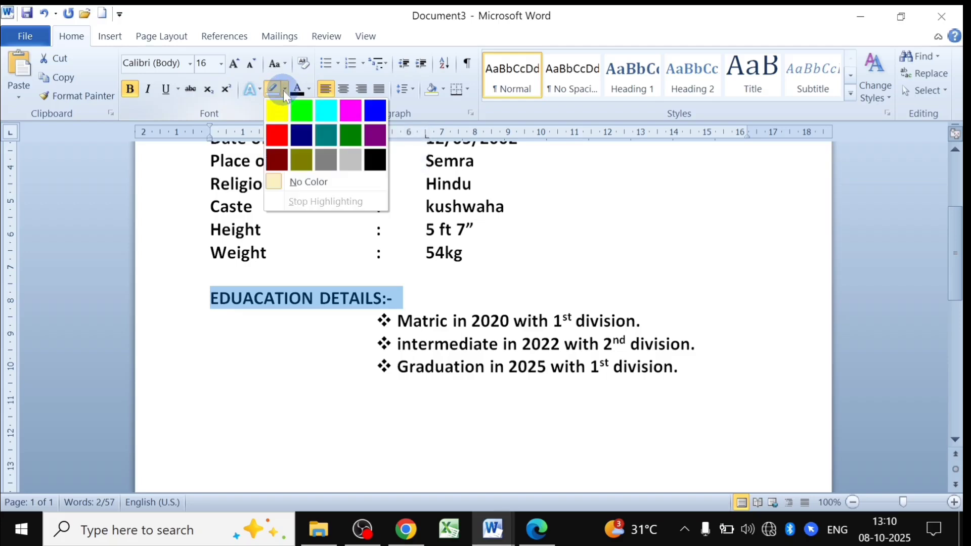
{"action": "left_click", "coordinate": [350, 162]}
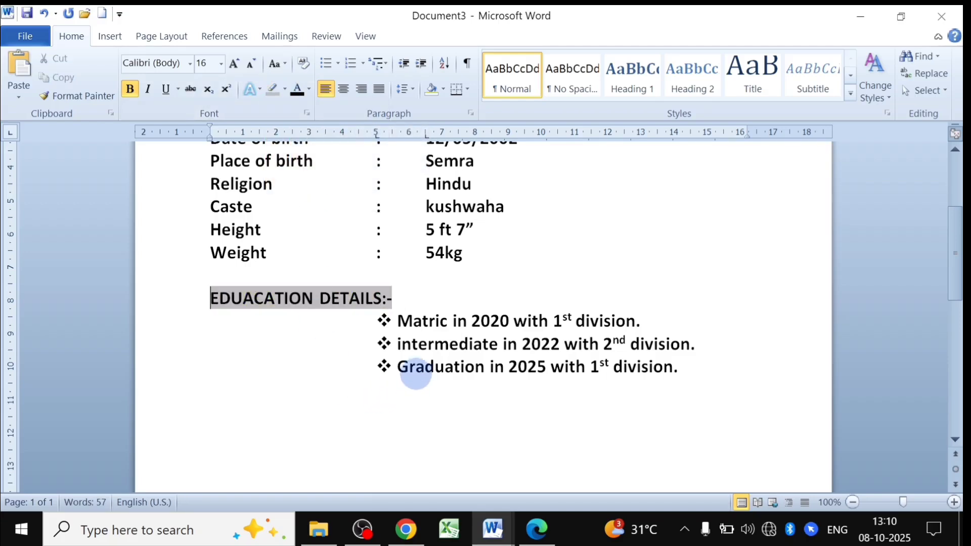
{"action": "left_click", "coordinate": [415, 371]}
{"action": "scroll", "coordinate": [431, 388], "scroll_direction": "down", "scroll_amount": 3}
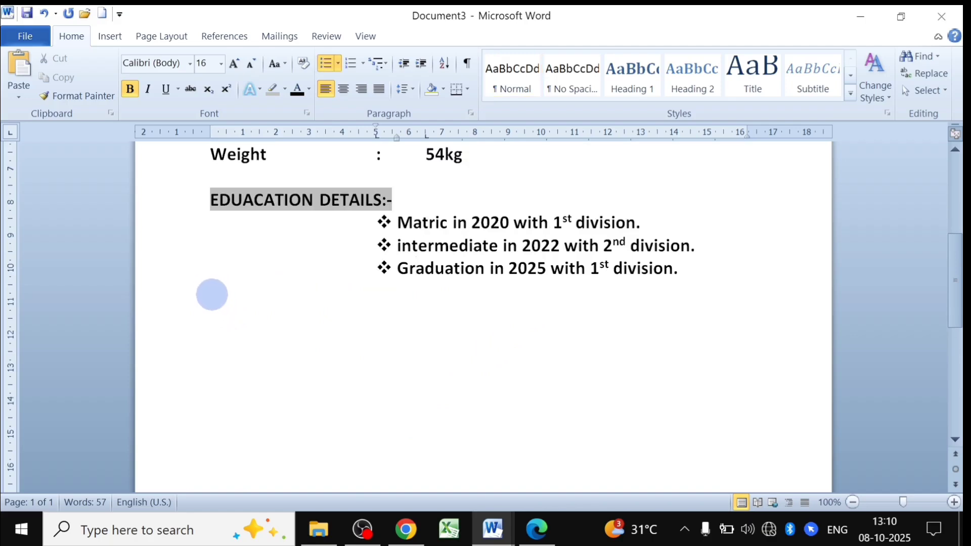
Copy the three SERVICE bullet entries from the BIO-DATA document and return to Document3.
{"action": "left_click", "coordinate": [211, 297]}
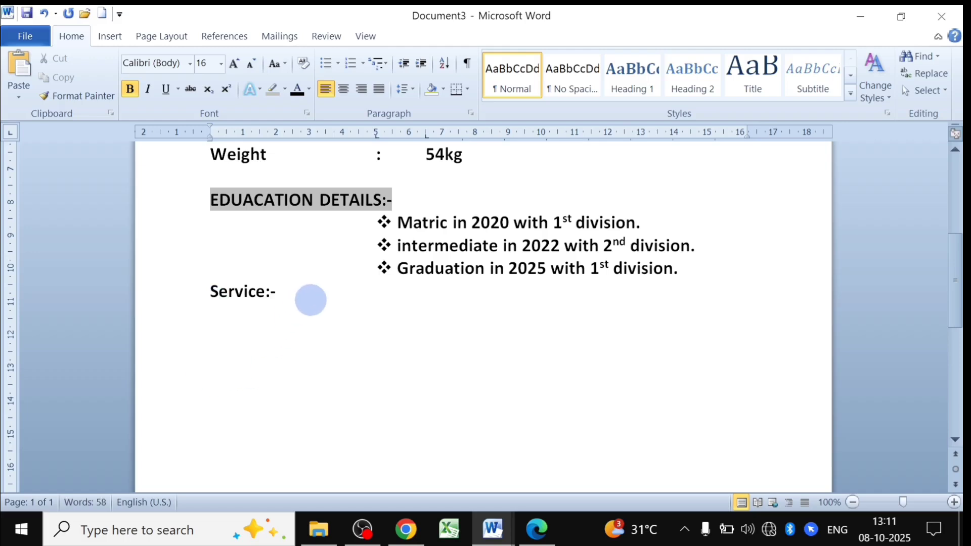
{"action": "left_click", "coordinate": [498, 529]}
{"action": "left_click", "coordinate": [445, 456]}
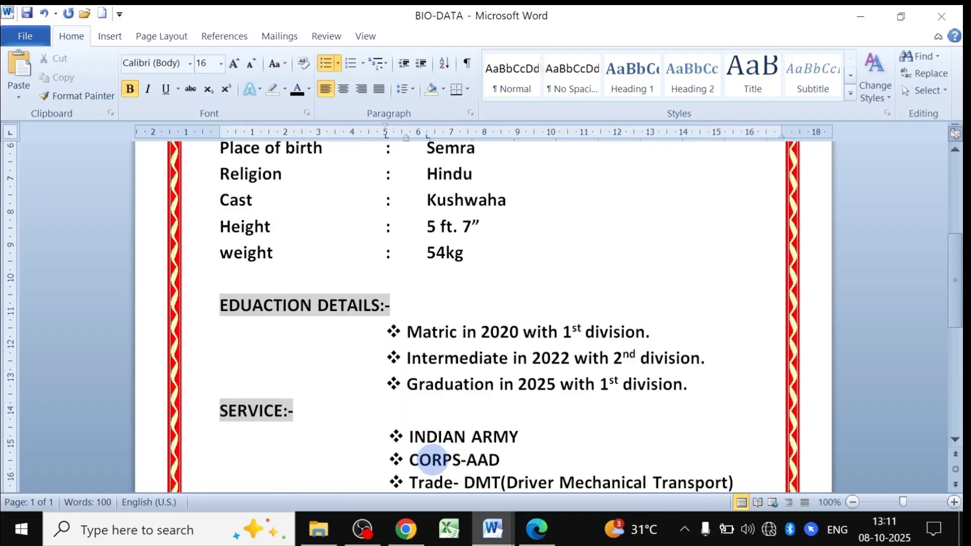
{"action": "scroll", "coordinate": [436, 436], "scroll_direction": "down", "scroll_amount": 3}
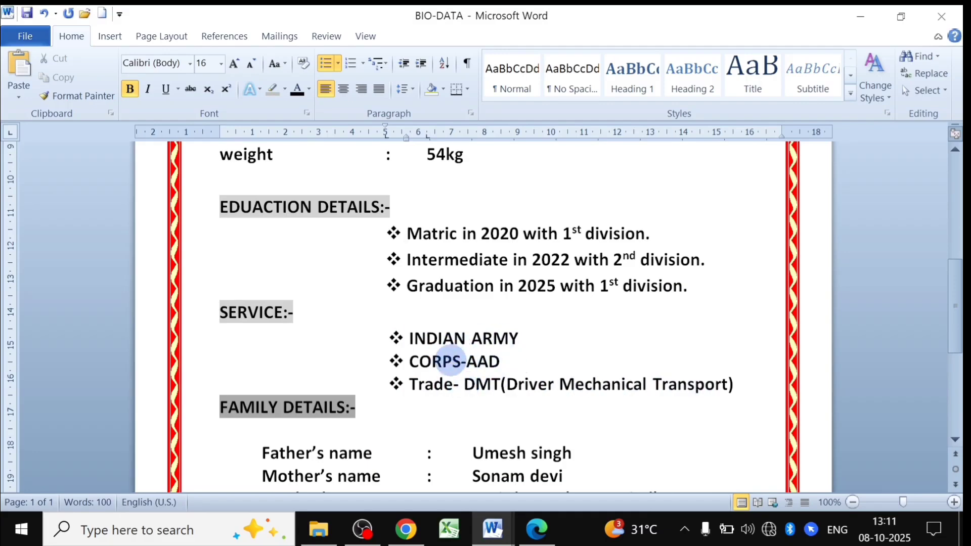
{"action": "key", "text": "ctrl+c"}
{"action": "left_click_drag", "start_coordinate": [409, 338], "coordinate": [752, 390]}
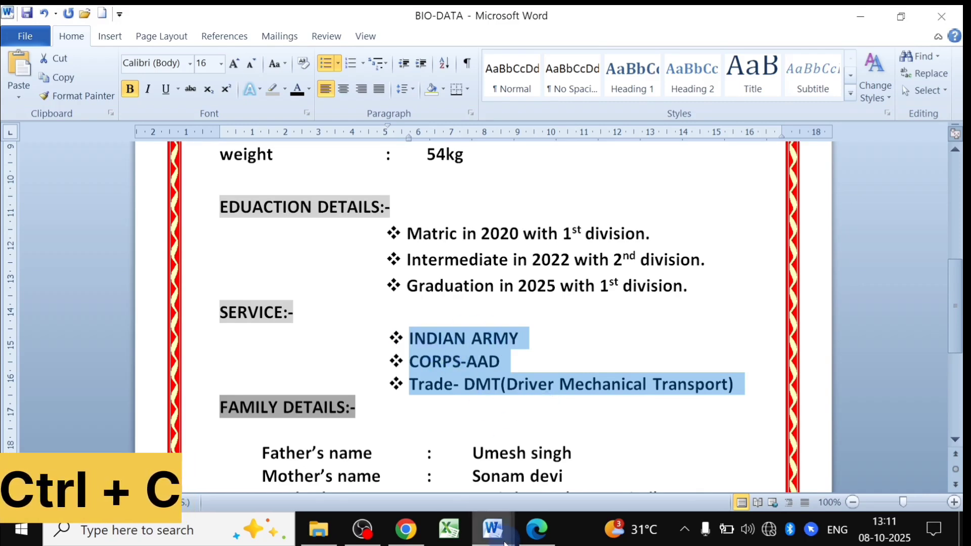
{"action": "mouse_move", "coordinate": [505, 543]}
{"action": "left_click", "coordinate": [559, 460]}
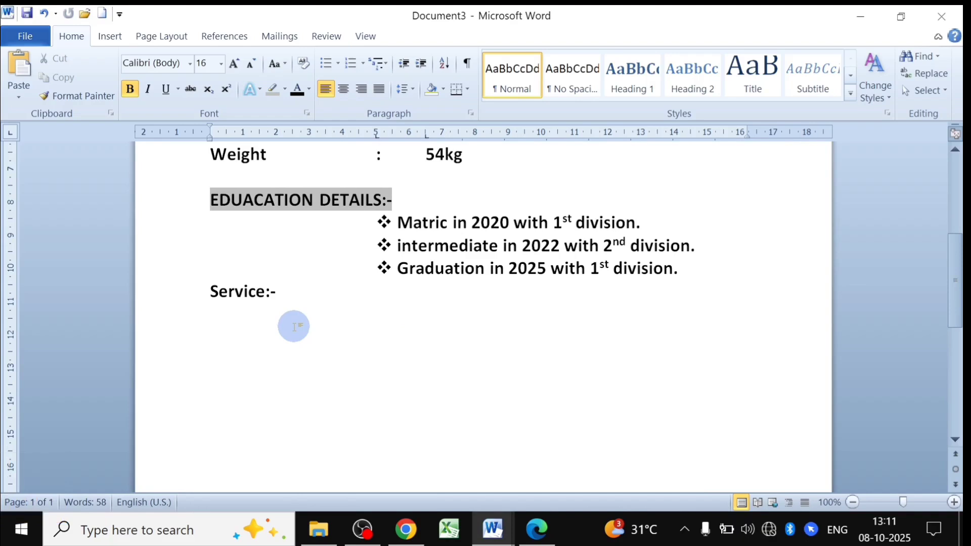
Paste the INDIAN ARMY, CORPS-AAD and Trade- DMT bullets under Service:-, comparing with BIO-DATA.
{"action": "key", "text": "ctrl+v"}
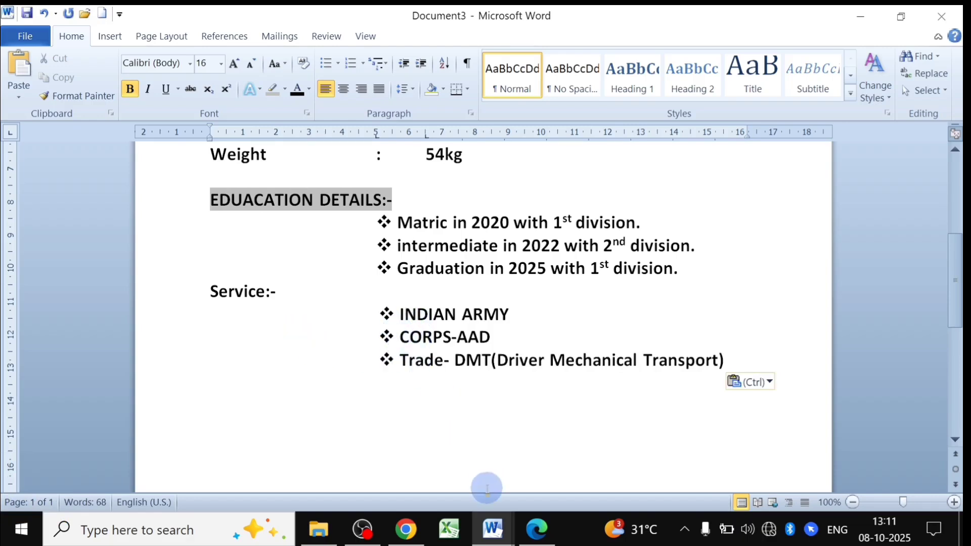
{"action": "mouse_move", "coordinate": [493, 529]}
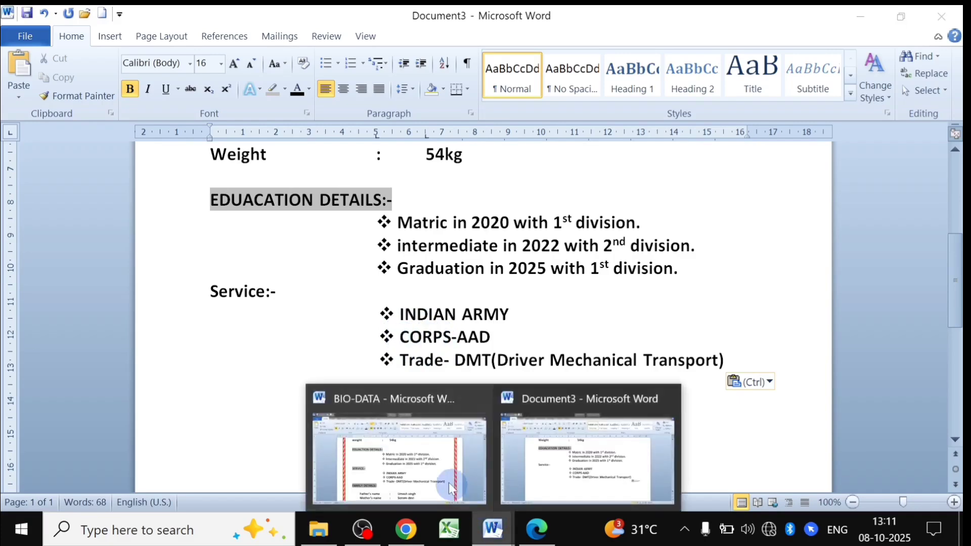
{"action": "left_click", "coordinate": [448, 482]}
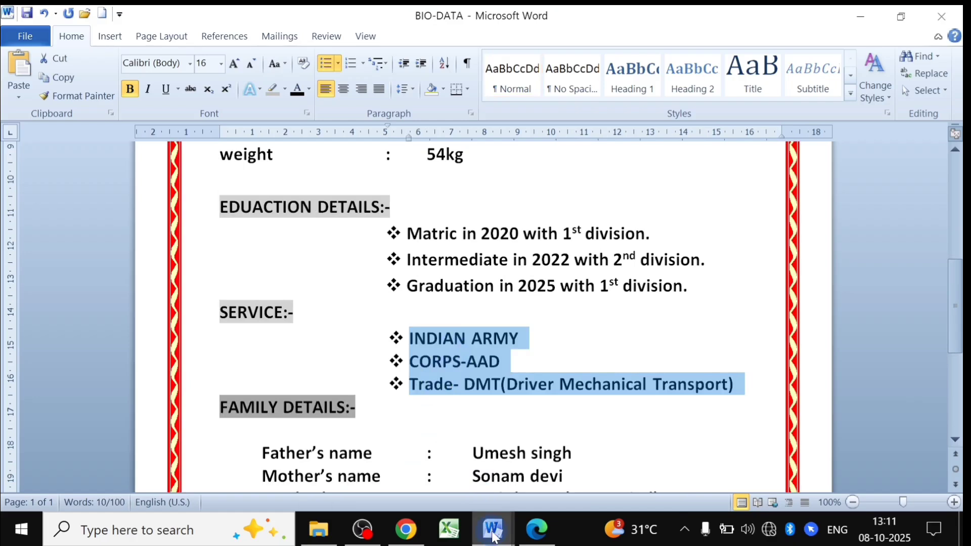
{"action": "left_click", "coordinate": [587, 475]}
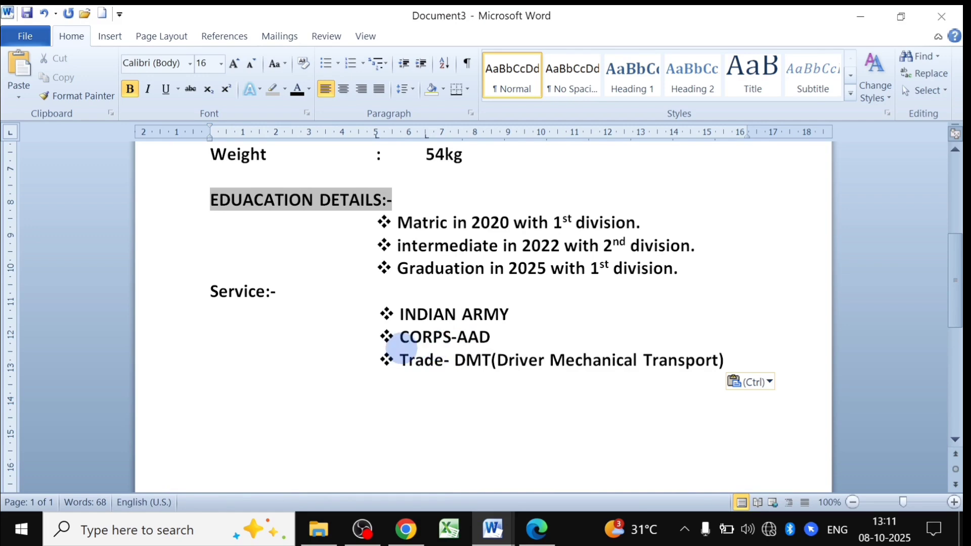
{"action": "scroll", "coordinate": [397, 349], "scroll_direction": "down", "scroll_amount": 2}
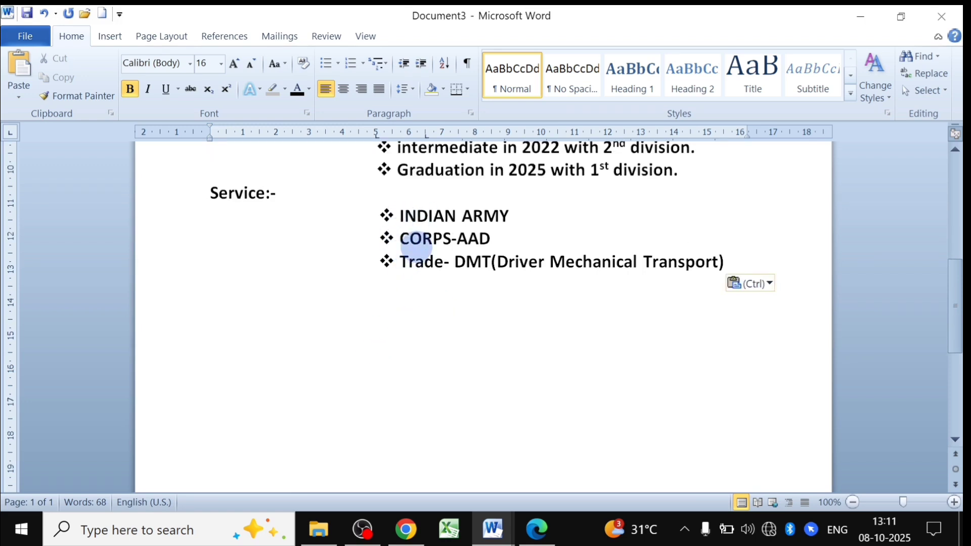
{"action": "mouse_move", "coordinate": [493, 528]}
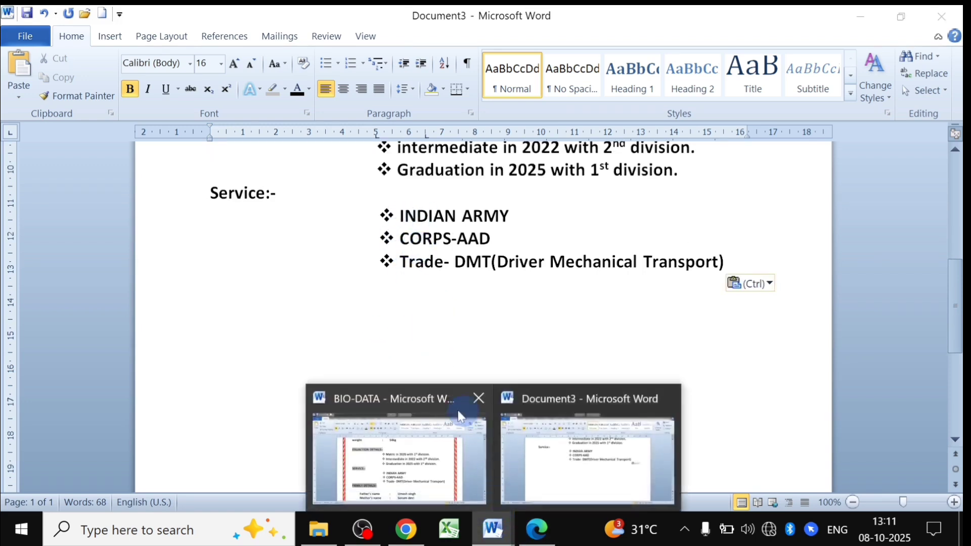
{"action": "left_click", "coordinate": [415, 459]}
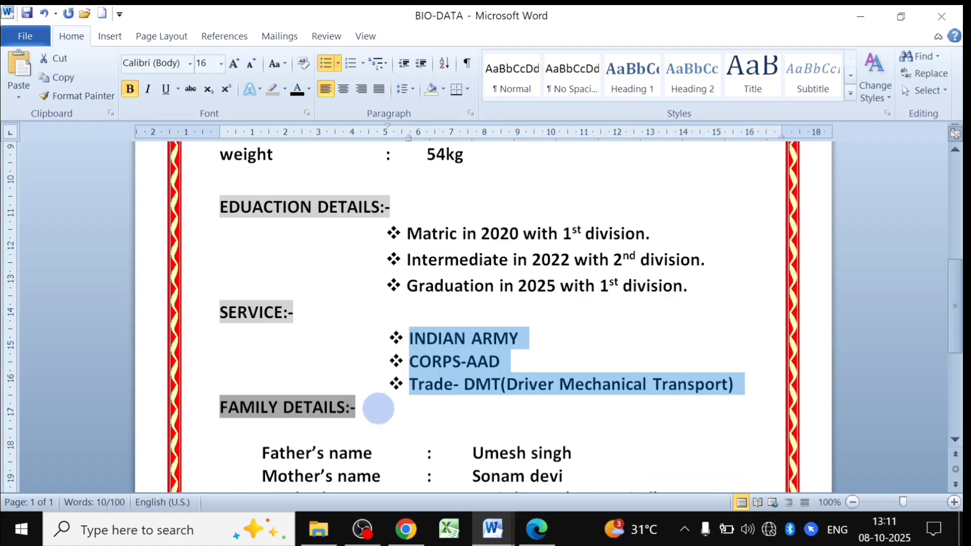
{"action": "left_click", "coordinate": [378, 407]}
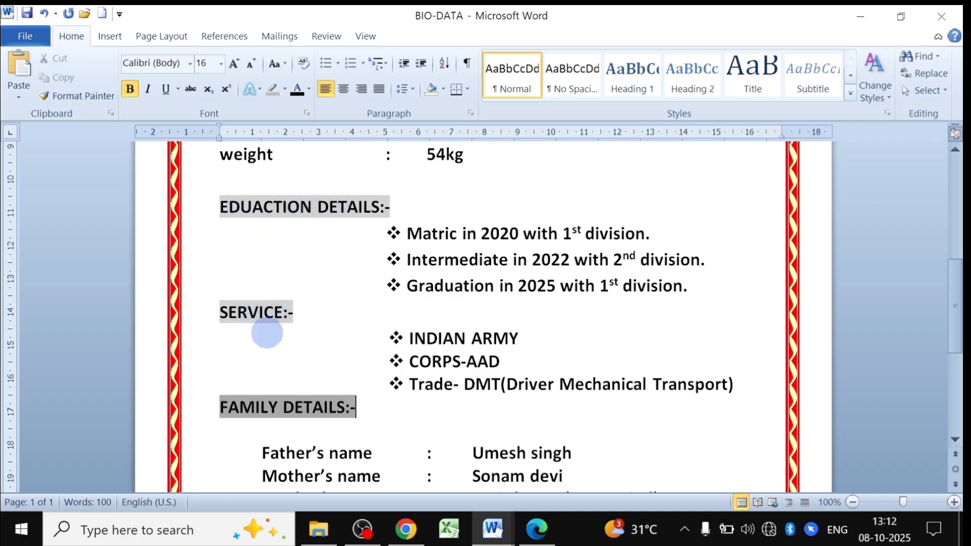
{"action": "mouse_move", "coordinate": [493, 529]}
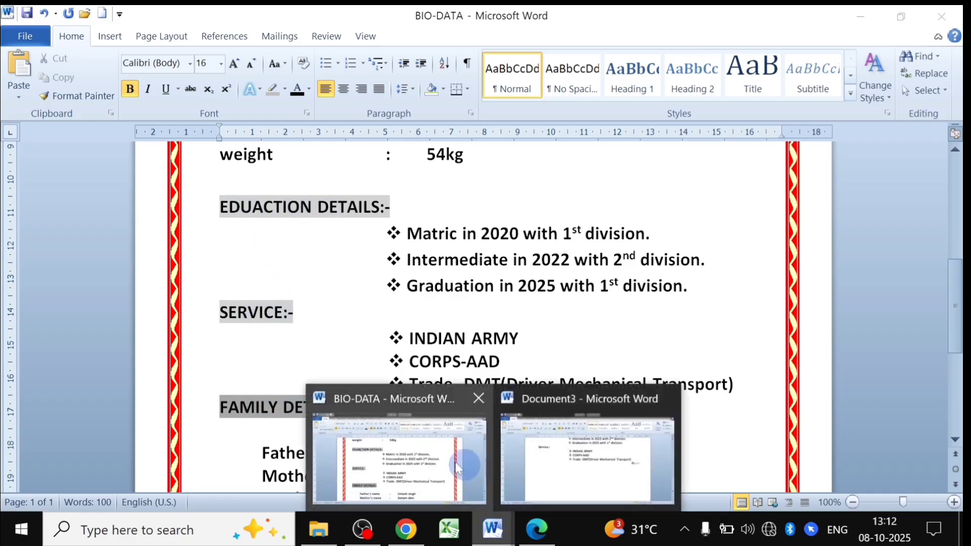
{"action": "left_click", "coordinate": [505, 453]}
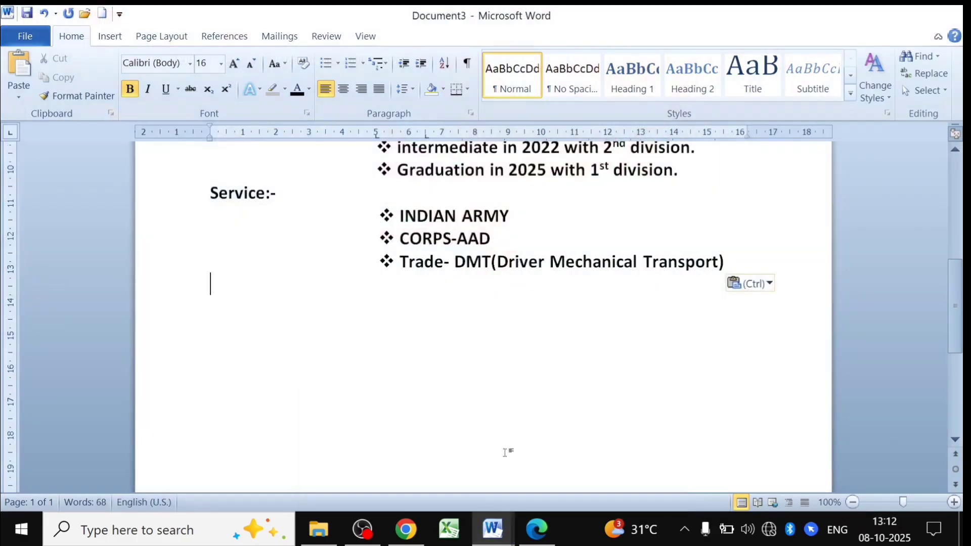
{"action": "scroll", "coordinate": [243, 212], "scroll_direction": "up", "scroll_amount": 5}
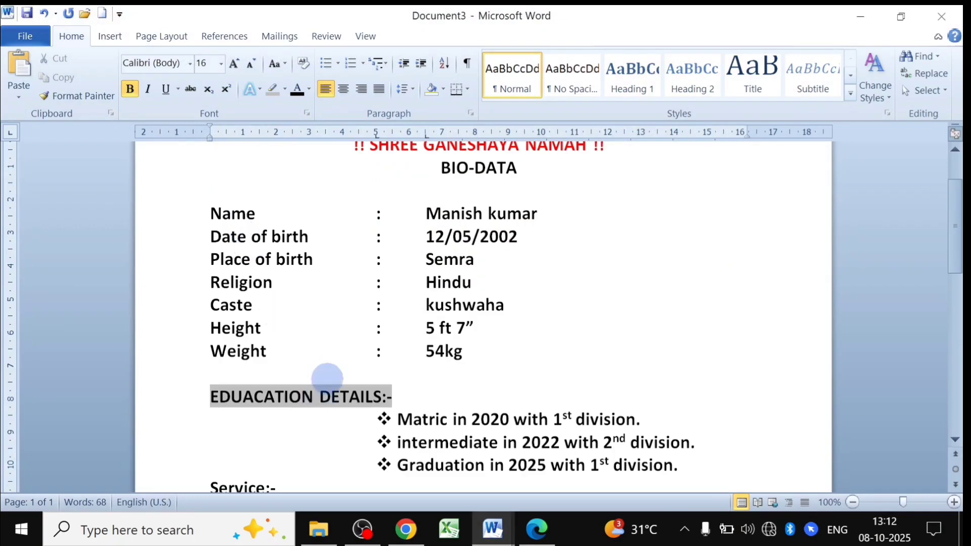
{"action": "scroll", "coordinate": [326, 380], "scroll_direction": "down", "scroll_amount": 3}
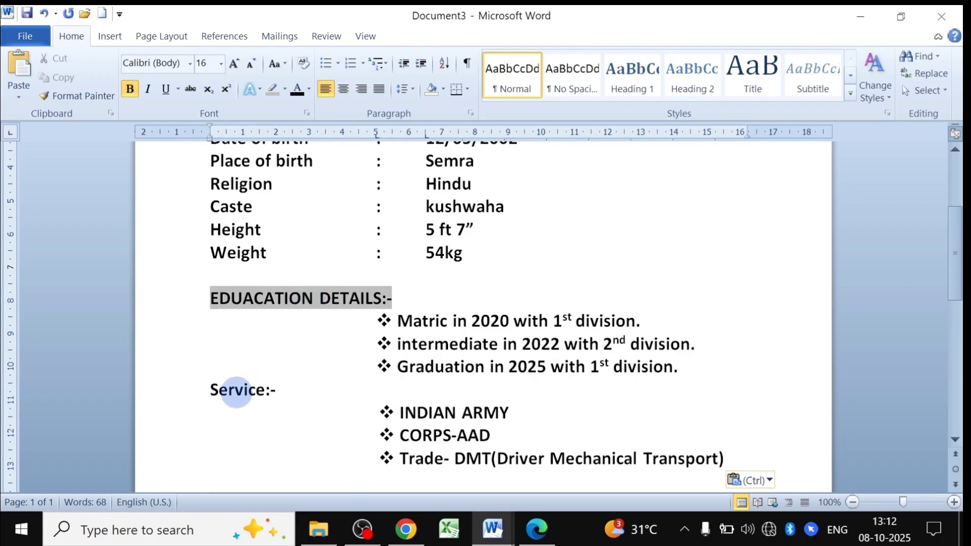
Copy the education heading's grey highlight onto Service:- with Format Painter.
{"action": "left_click_drag", "start_coordinate": [277, 289], "coordinate": [265, 291]}
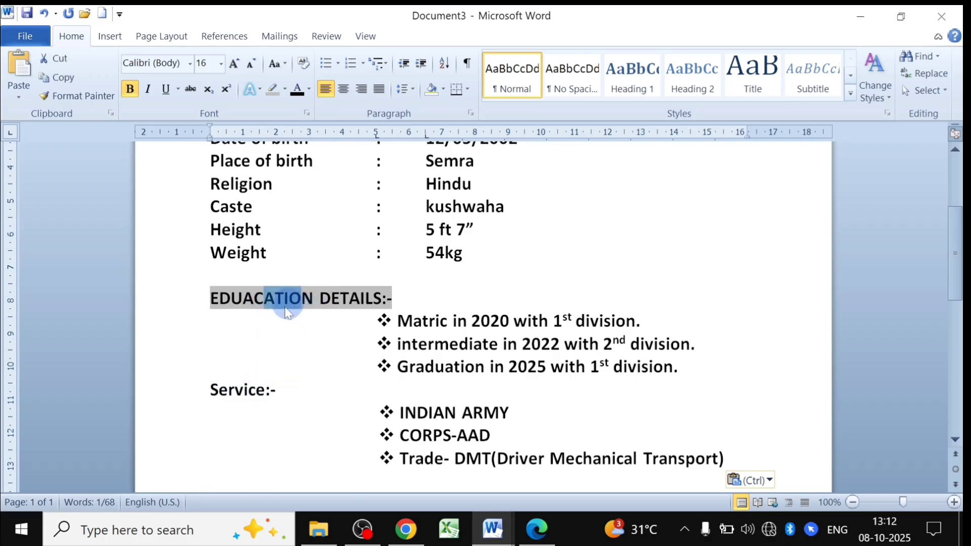
{"action": "left_click", "coordinate": [80, 96]}
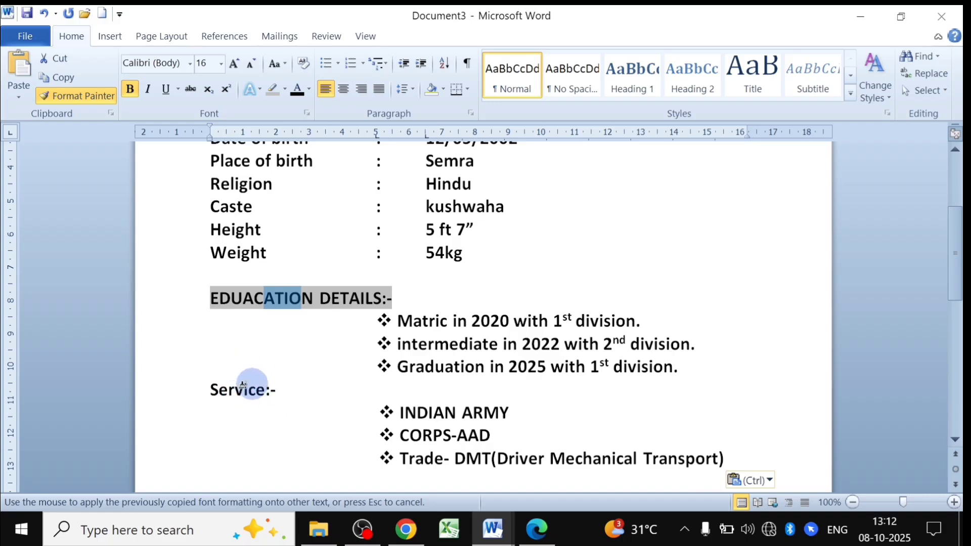
{"action": "left_click_drag", "start_coordinate": [278, 390], "coordinate": [210, 390]}
{"action": "left_click", "coordinate": [265, 419]}
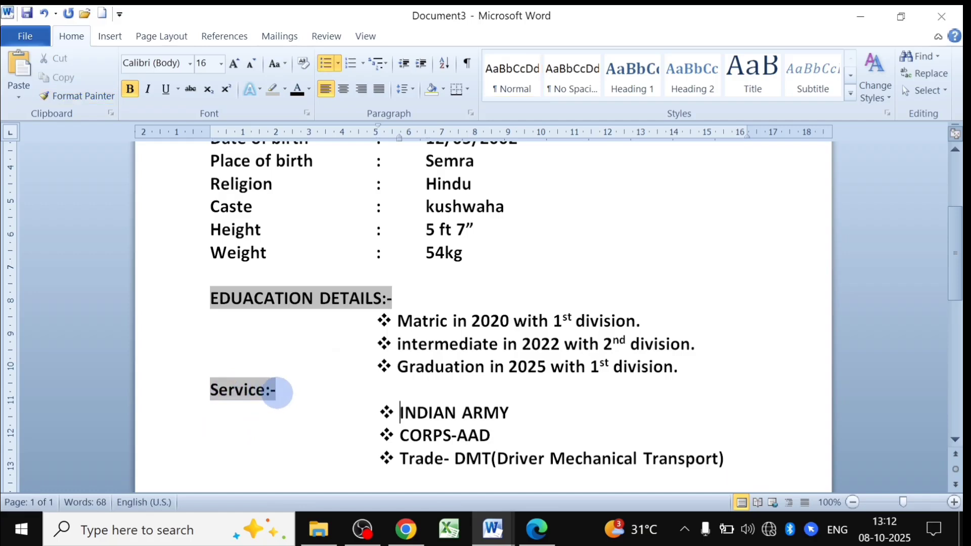
Change the Service:- heading to UPPERCASE so it reads SERVICE:-.
{"action": "left_click_drag", "start_coordinate": [271, 390], "coordinate": [205, 390]}
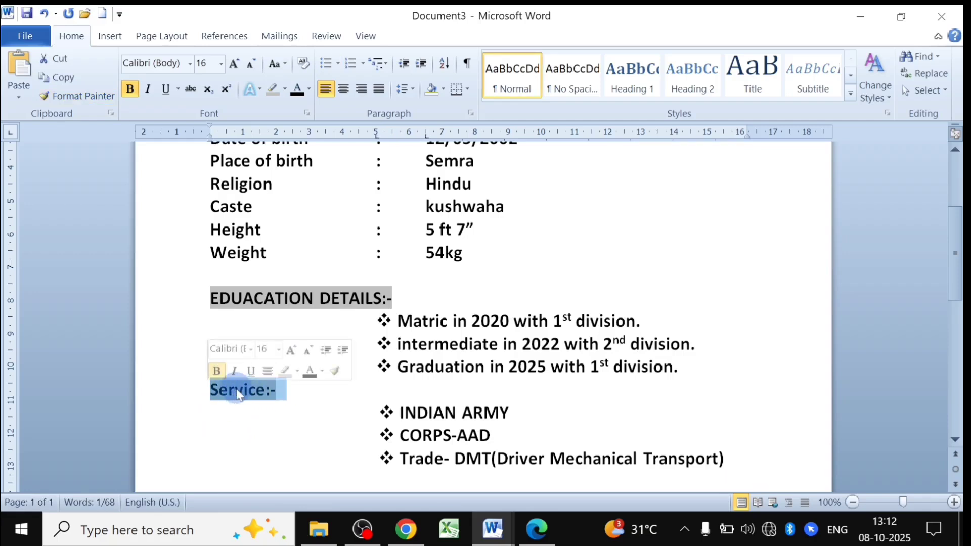
{"action": "left_click", "coordinate": [282, 71]}
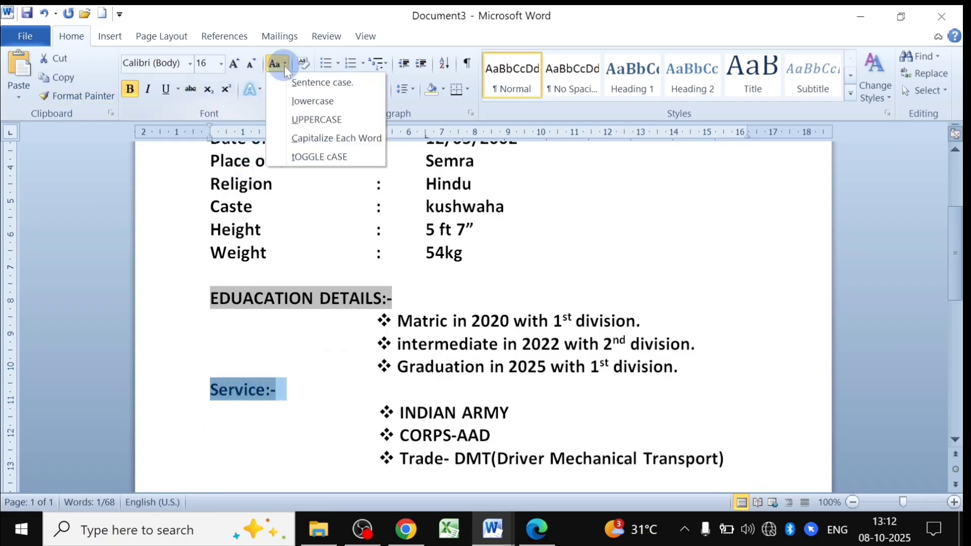
{"action": "left_click", "coordinate": [310, 123]}
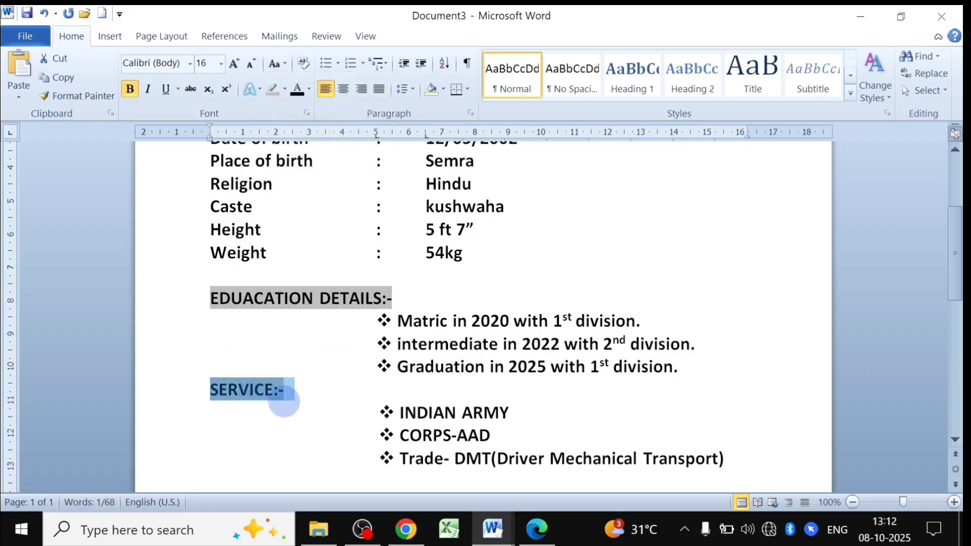
{"action": "scroll", "coordinate": [284, 399], "scroll_direction": "down", "scroll_amount": 3}
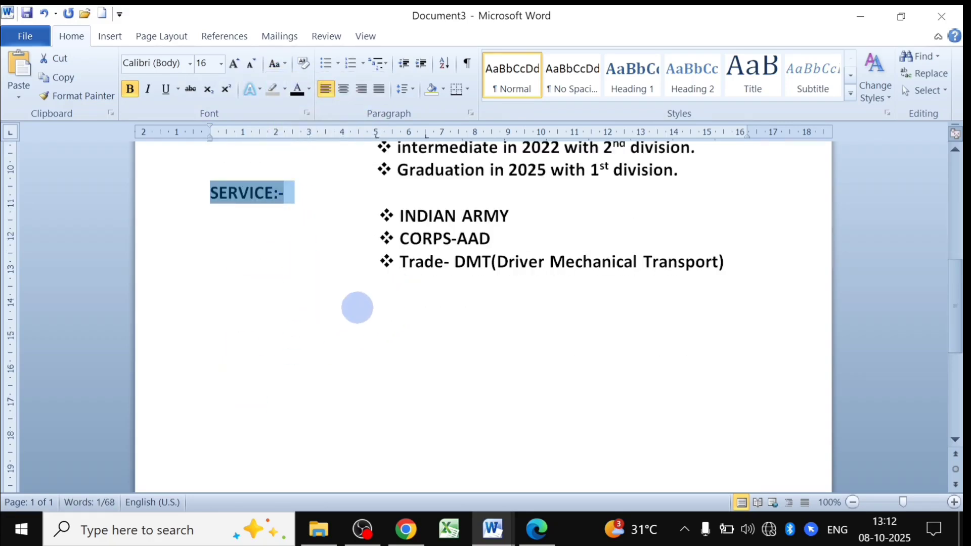
{"action": "left_click", "coordinate": [219, 301]}
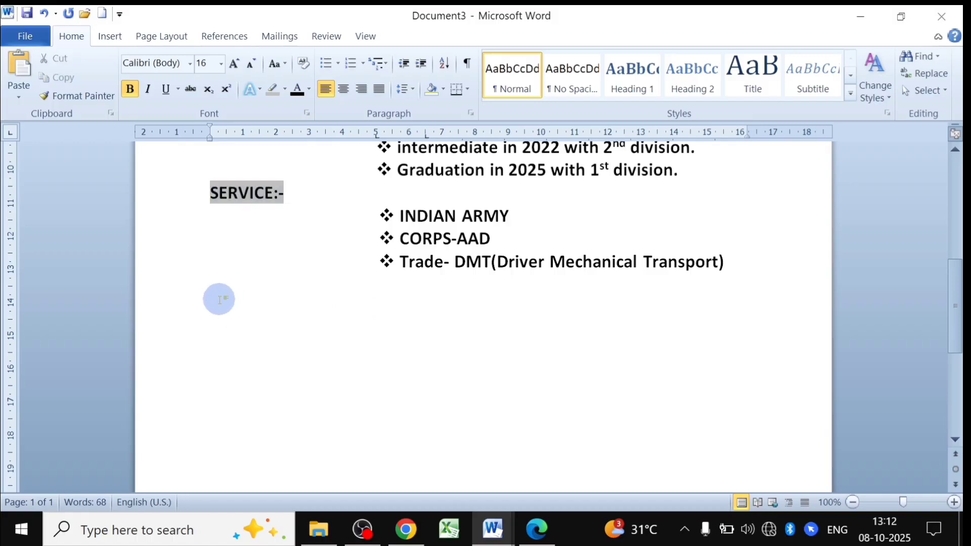
Review the lower part of the BIO-DATA reference document, then return to Document3.
{"action": "left_click", "coordinate": [493, 528]}
{"action": "left_click", "coordinate": [439, 473]}
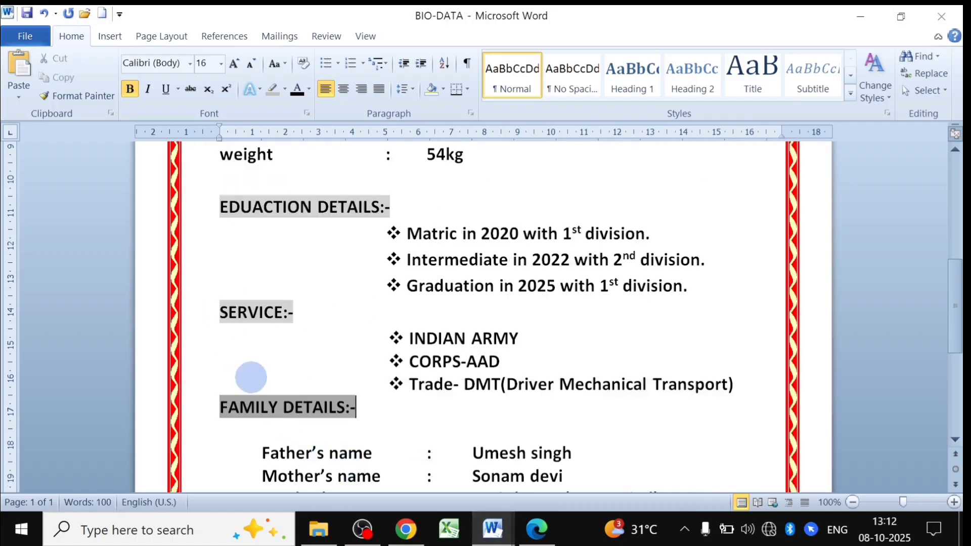
{"action": "scroll", "coordinate": [469, 429], "scroll_direction": "down", "scroll_amount": 2}
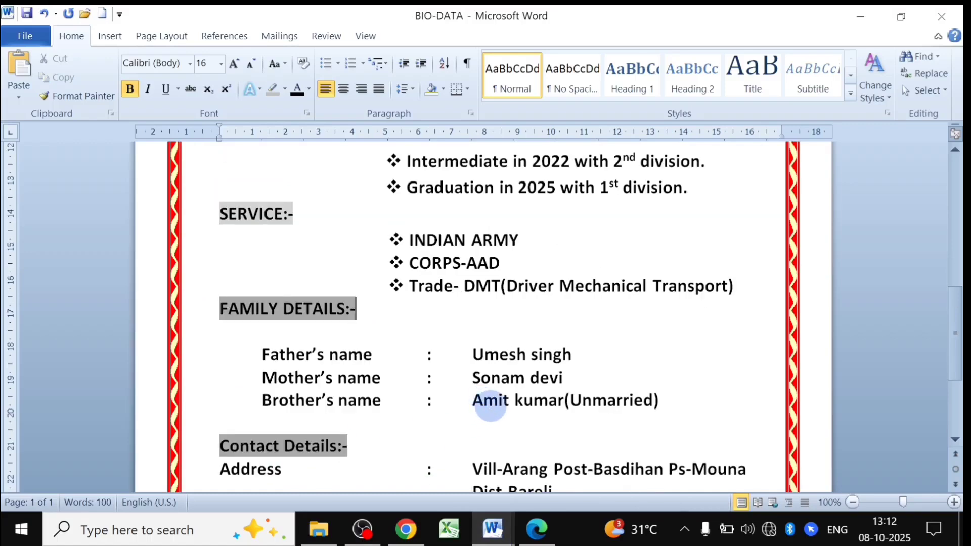
{"action": "scroll", "coordinate": [379, 357], "scroll_direction": "down", "scroll_amount": 2}
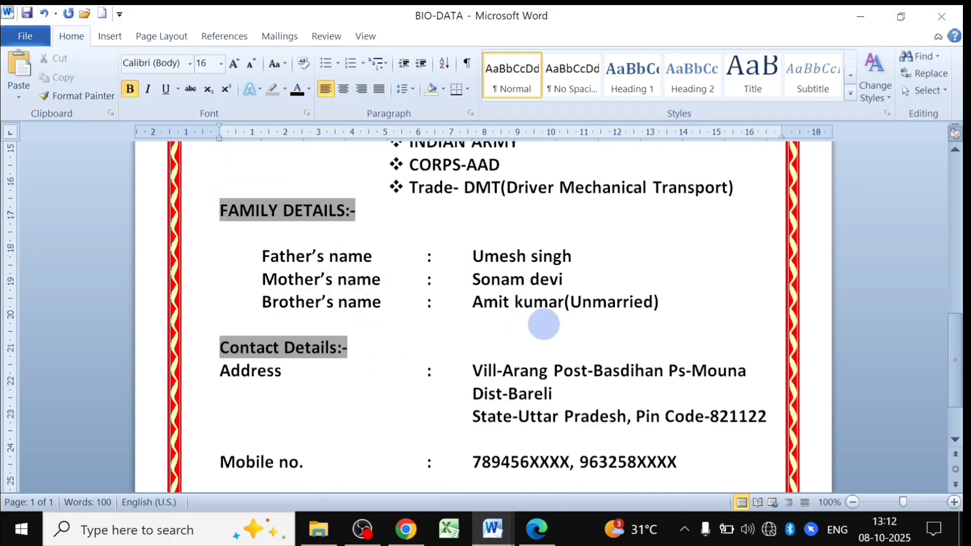
{"action": "mouse_move", "coordinate": [493, 531]}
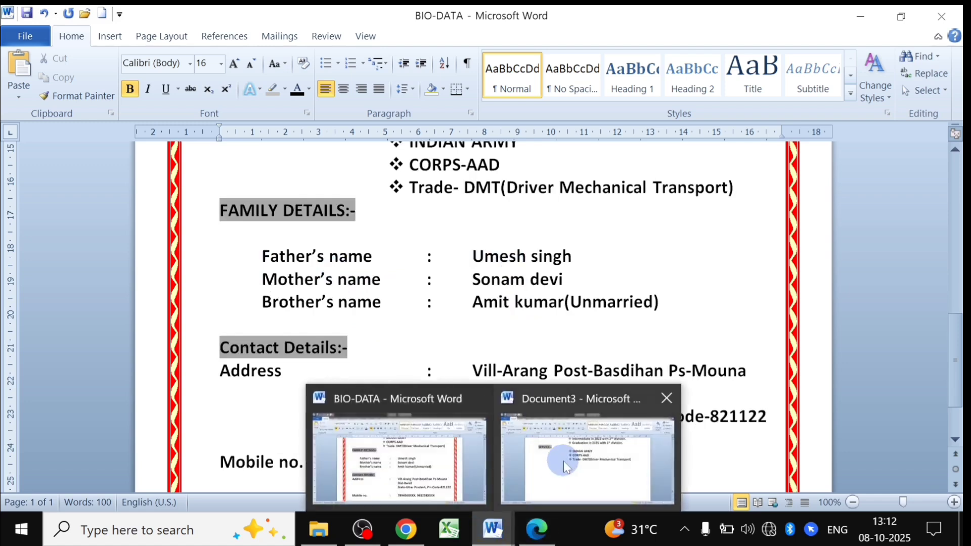
{"action": "left_click", "coordinate": [564, 460]}
Add the 'Family details' heading and a tab-aligned Father's name line with the father's name.
{"action": "left_click", "coordinate": [268, 294]}
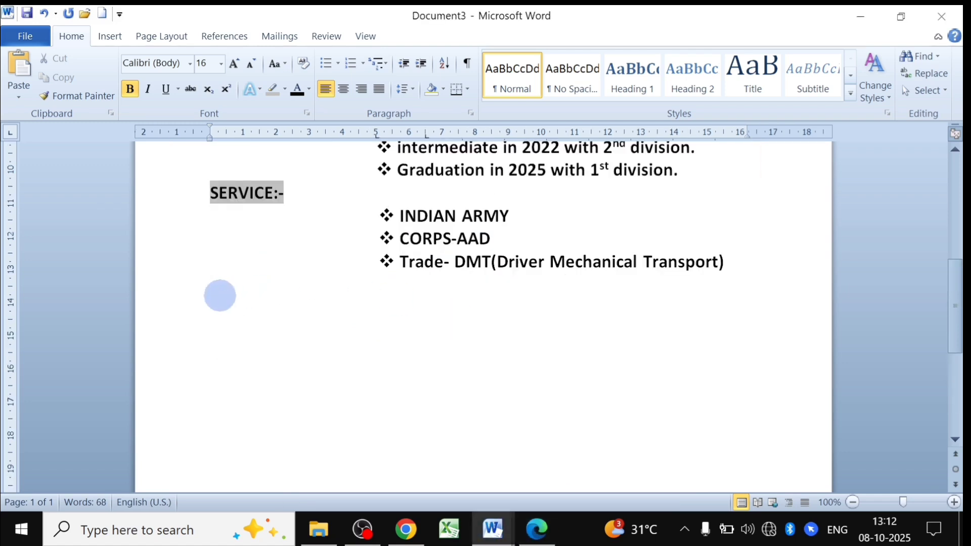
{"action": "type", "text": "Family"}
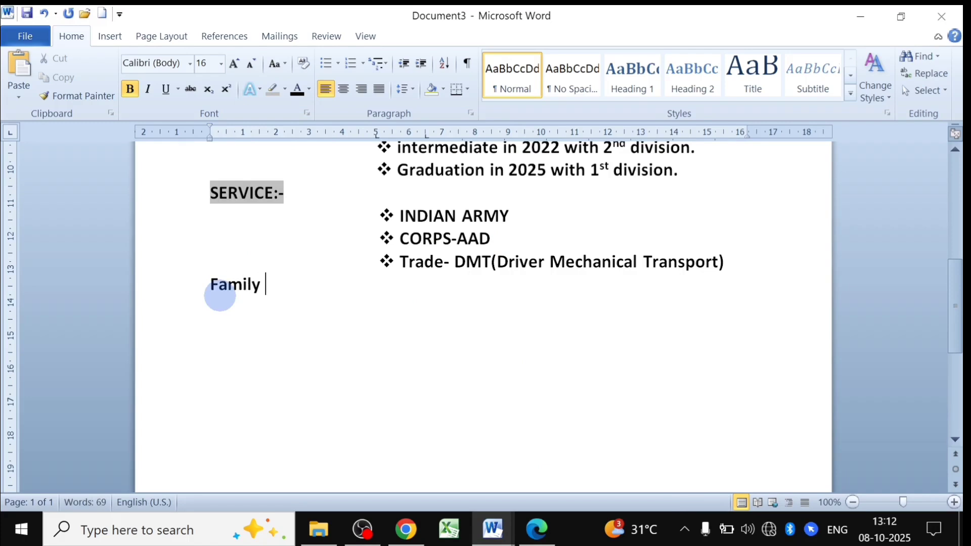
{"action": "type", "text": " details:-"}
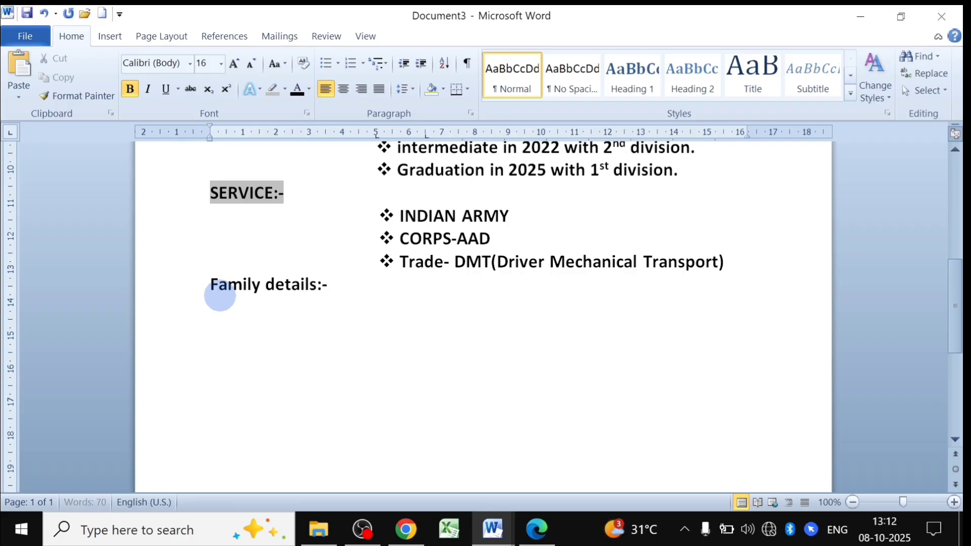
{"action": "key", "text": "Return"}
{"action": "type", "text": "Father"}
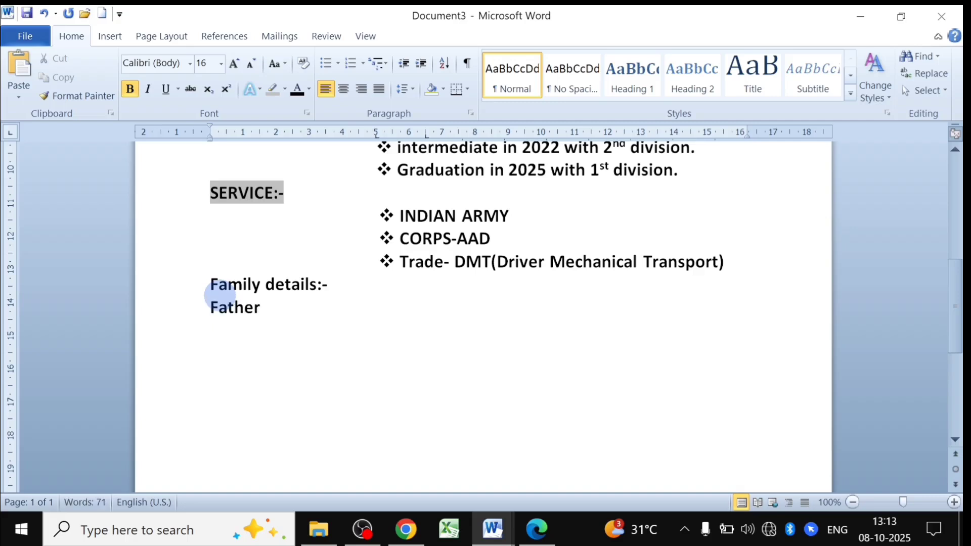
{"action": "type", "text": "'s name"}
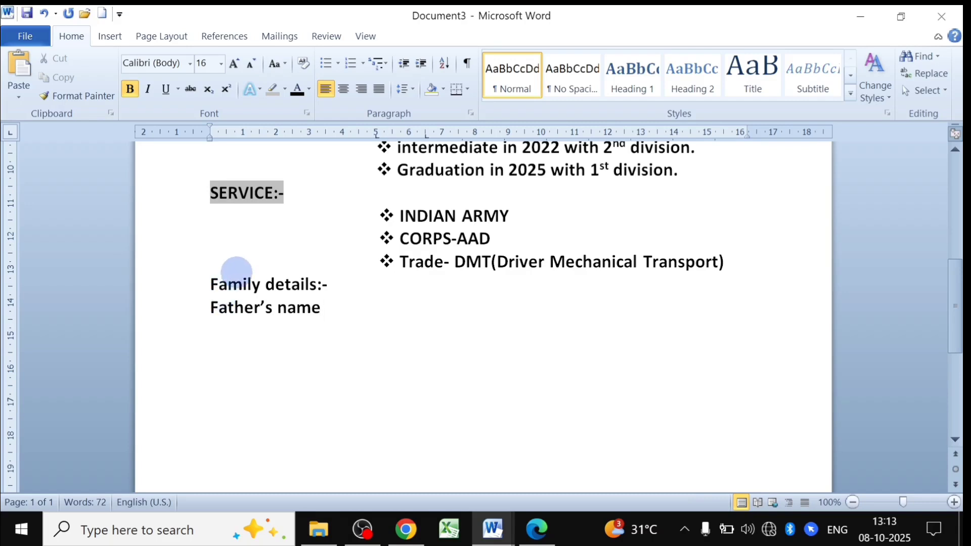
{"action": "double_click", "coordinate": [380, 304]}
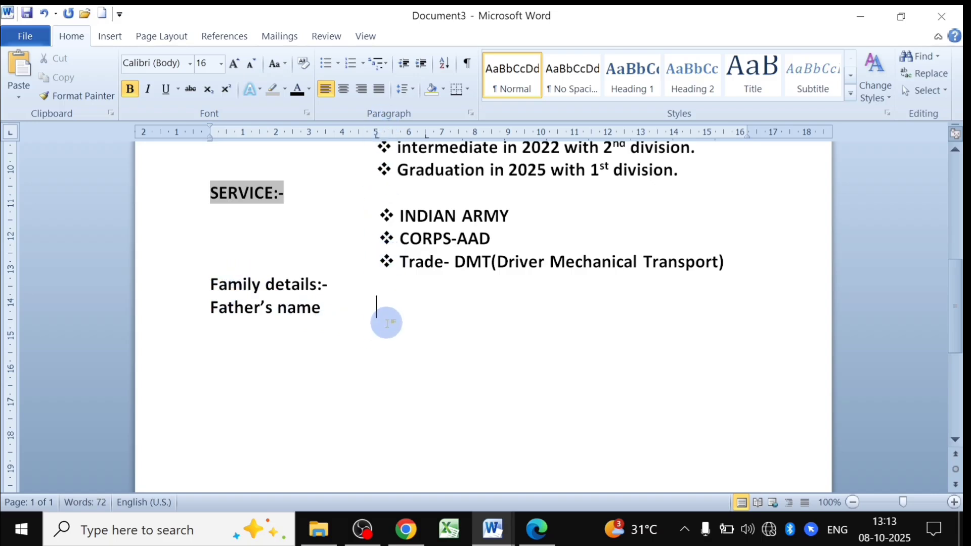
{"action": "type", "text": ":"}
{"action": "key", "text": "Tab"}
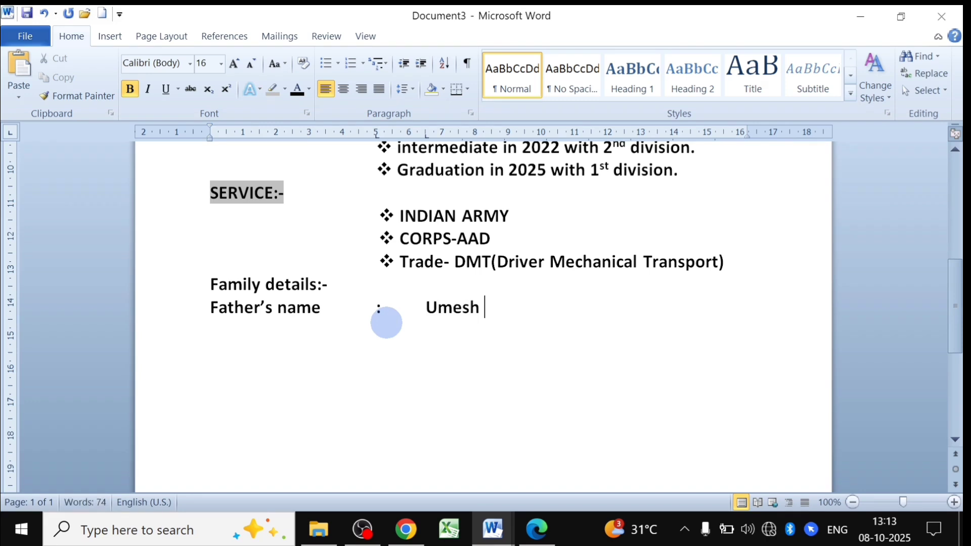
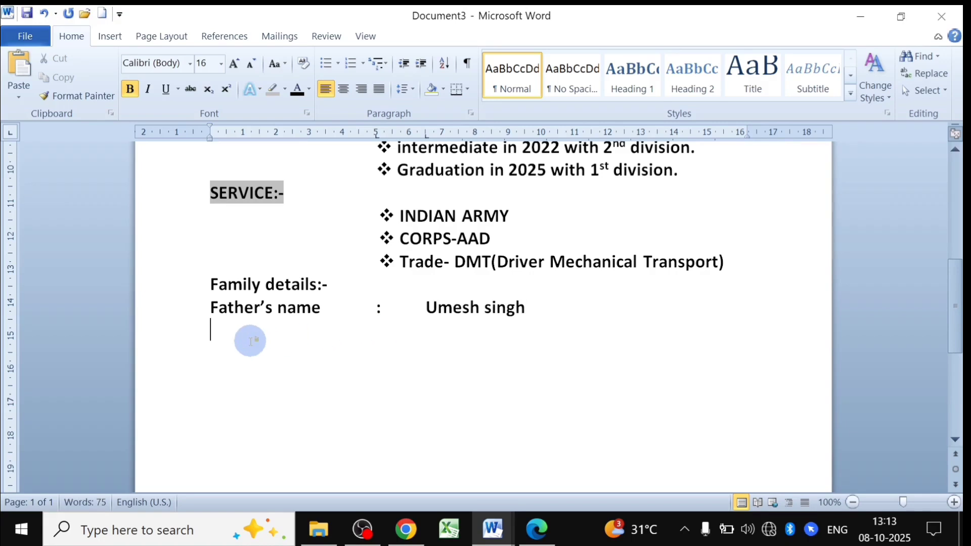
{"action": "type", "text": "other"}
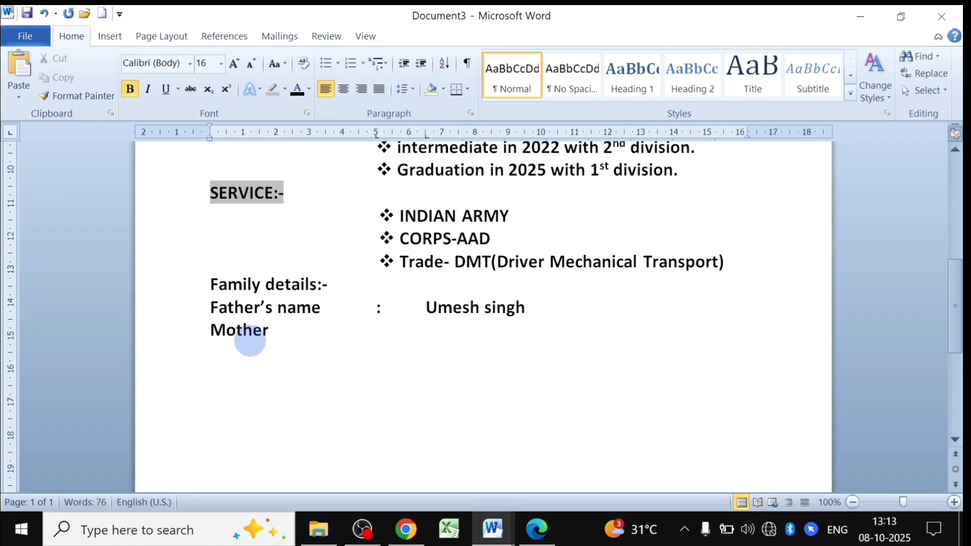
{"action": "type", "text": "'s name :"}
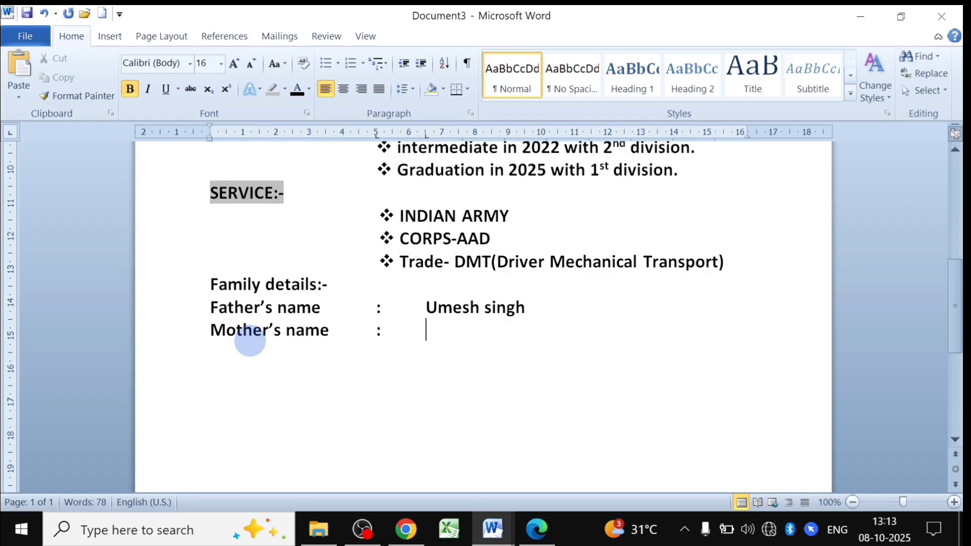
Compare against the finished BIO-DATA document, then go back to the Document3 draft.
{"action": "mouse_move", "coordinate": [492, 529]}
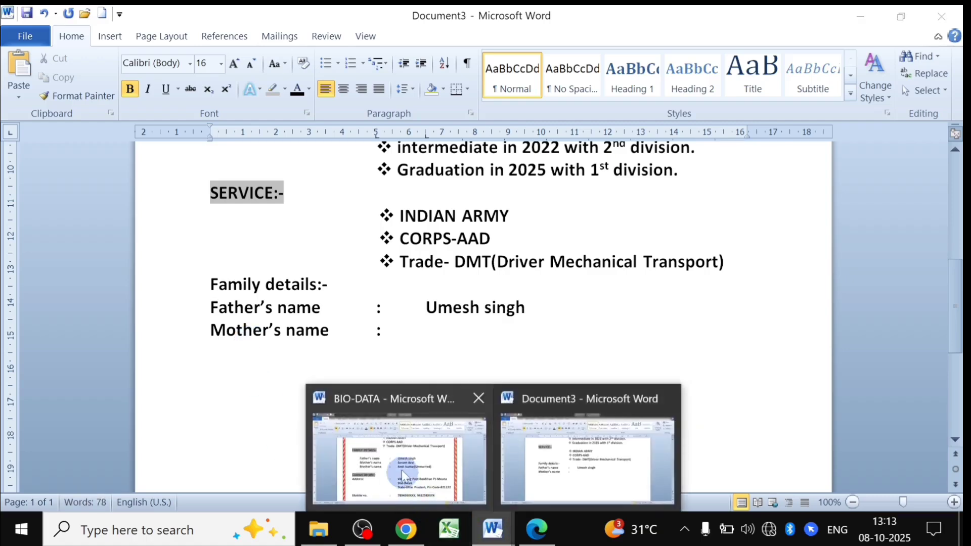
{"action": "left_click", "coordinate": [415, 417]}
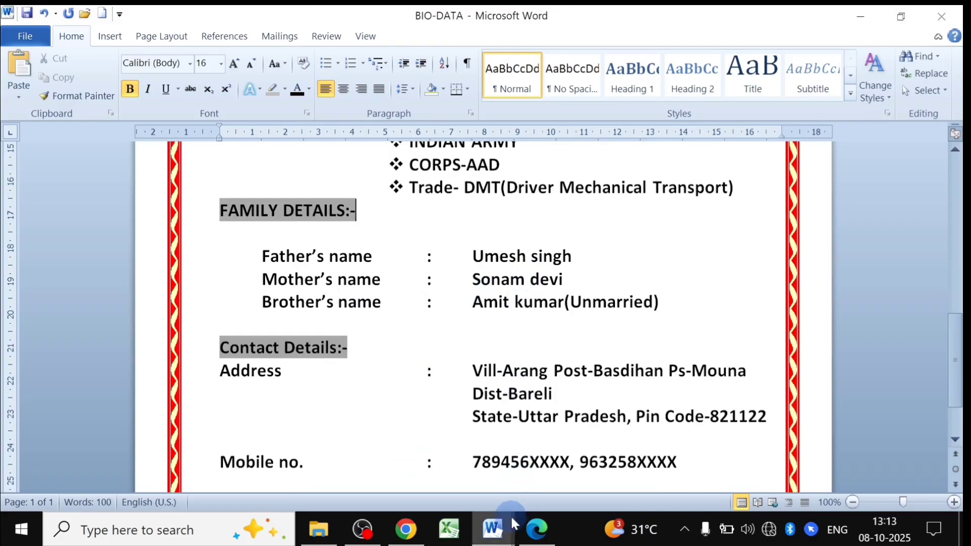
{"action": "mouse_move", "coordinate": [511, 515]}
{"action": "left_click", "coordinate": [547, 471]}
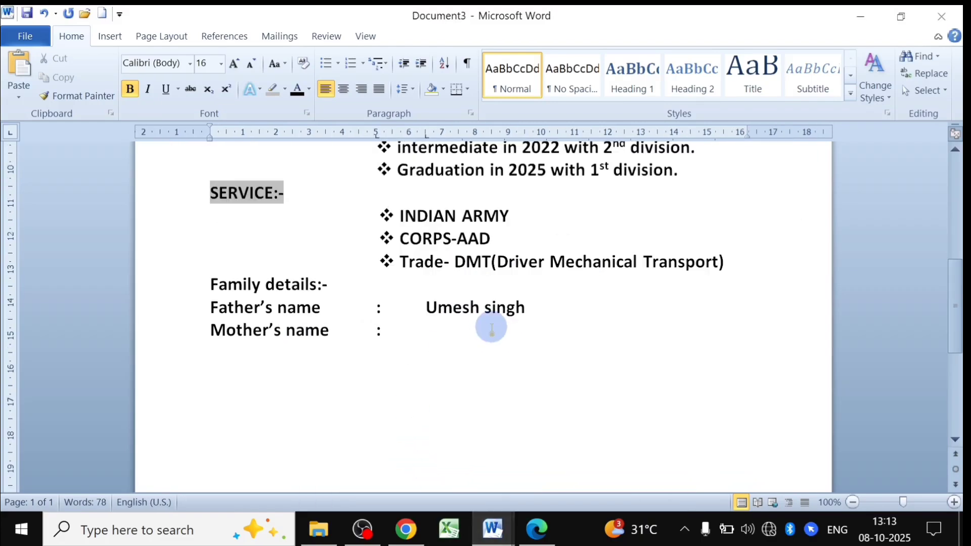
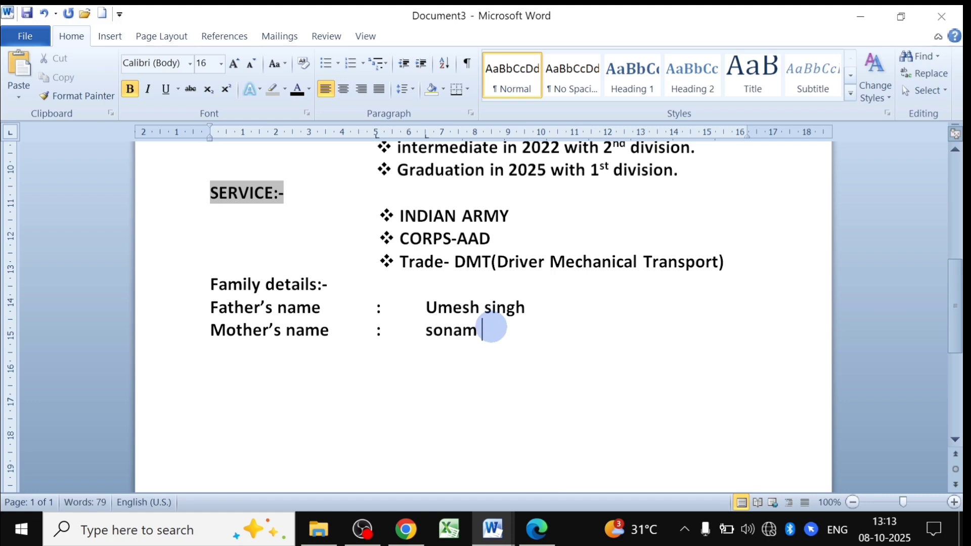
Enter the mother's name and add a Brother's name line with the brother's name marked '(Unmarried)'.
{"action": "key", "text": "Return"}
{"action": "type", "text": "B"}
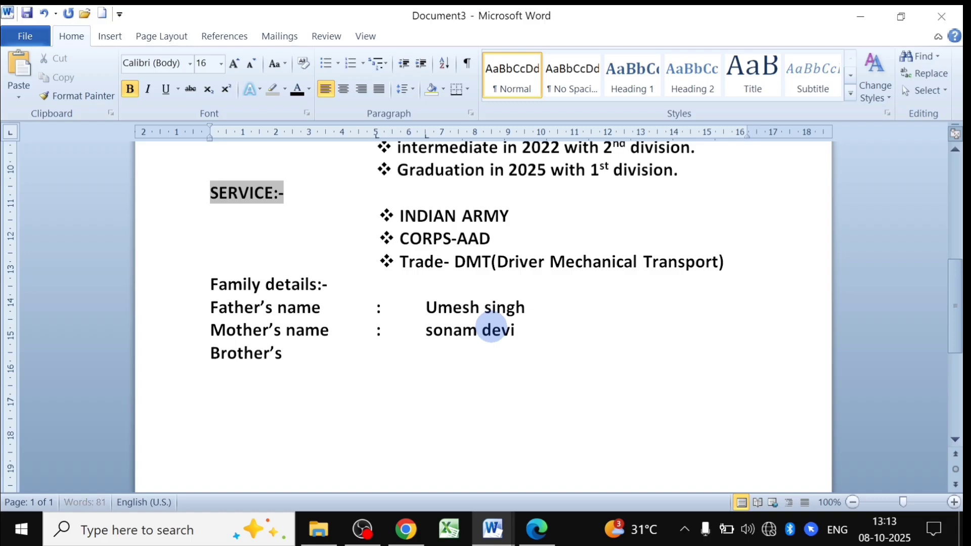
{"action": "type", "text": "rother's name"}
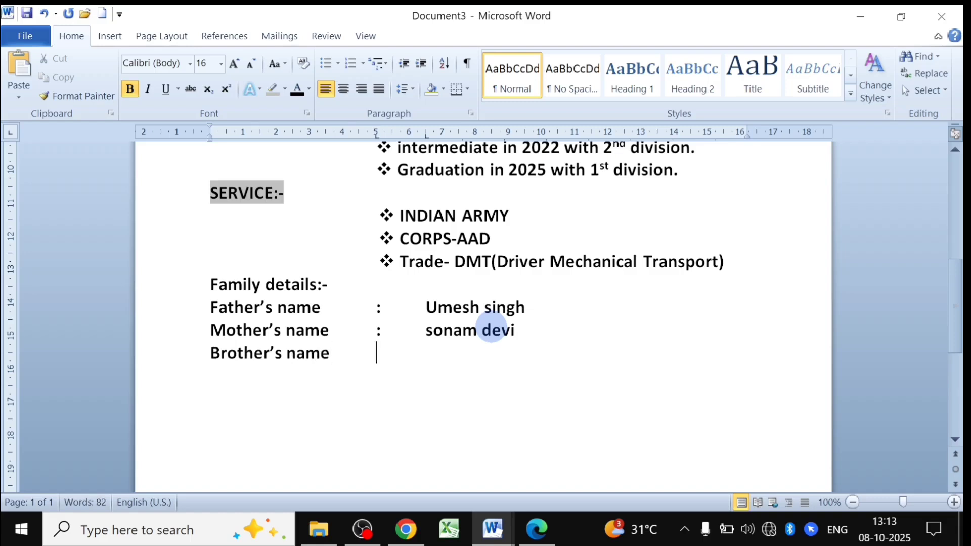
{"action": "type", "text": ":"}
{"action": "key", "text": "Tab"}
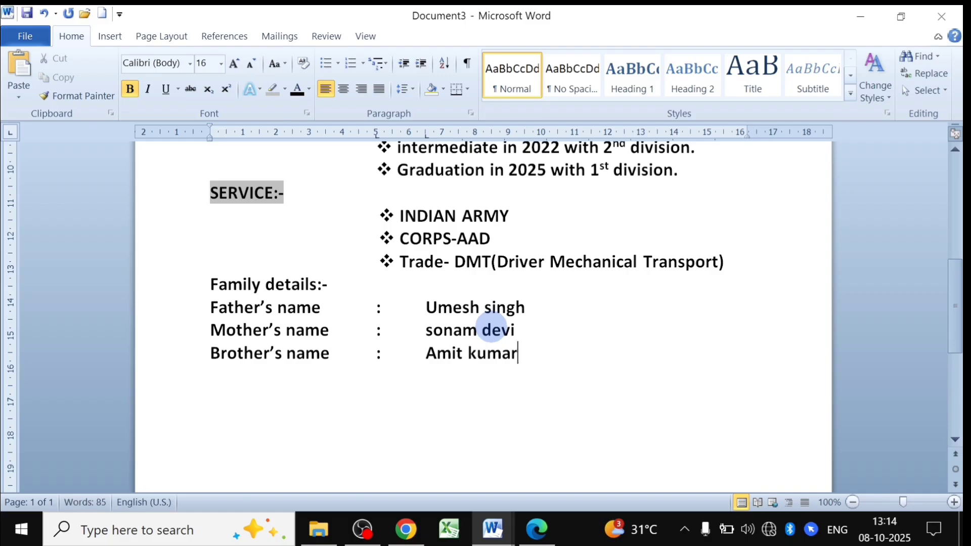
{"action": "type", "text": "(Unmarried"}
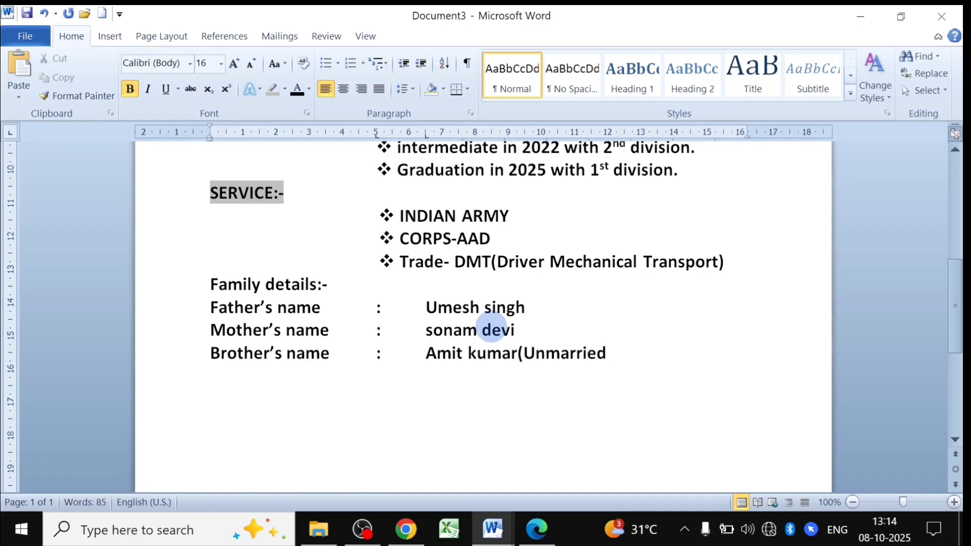
{"action": "type", "text": ")"}
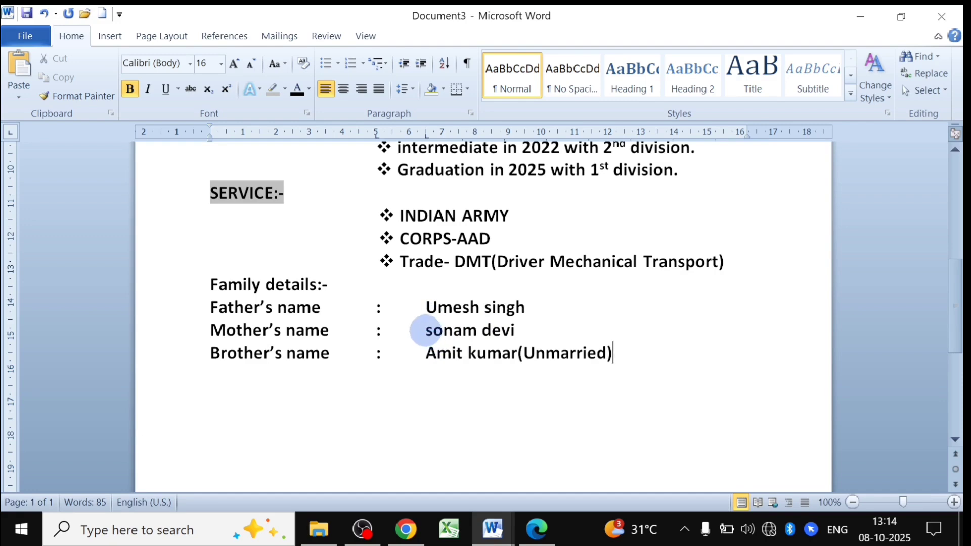
Apply Capitalize Each Word to the mother's name, then set its second word to lowercase.
{"action": "left_click_drag", "start_coordinate": [424, 332], "coordinate": [508, 331]}
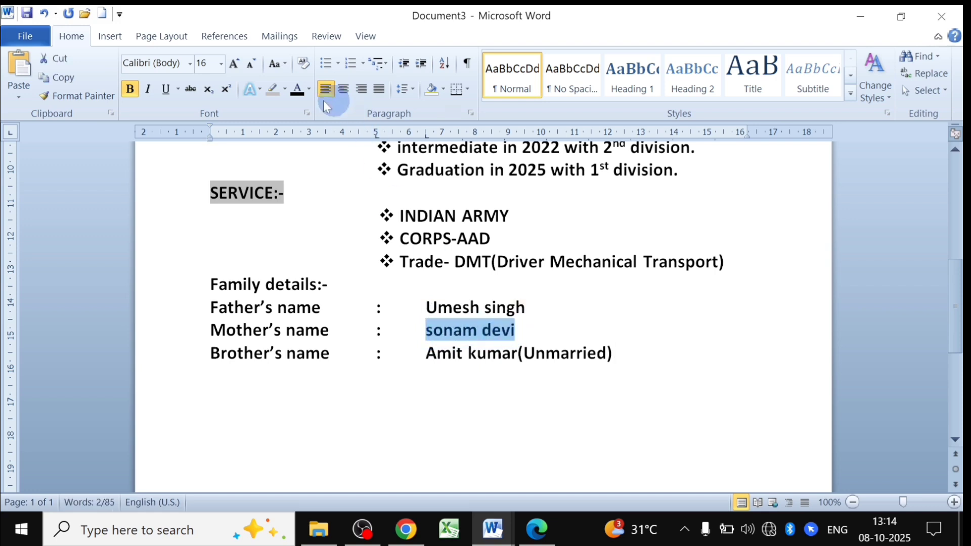
{"action": "left_click", "coordinate": [286, 64]}
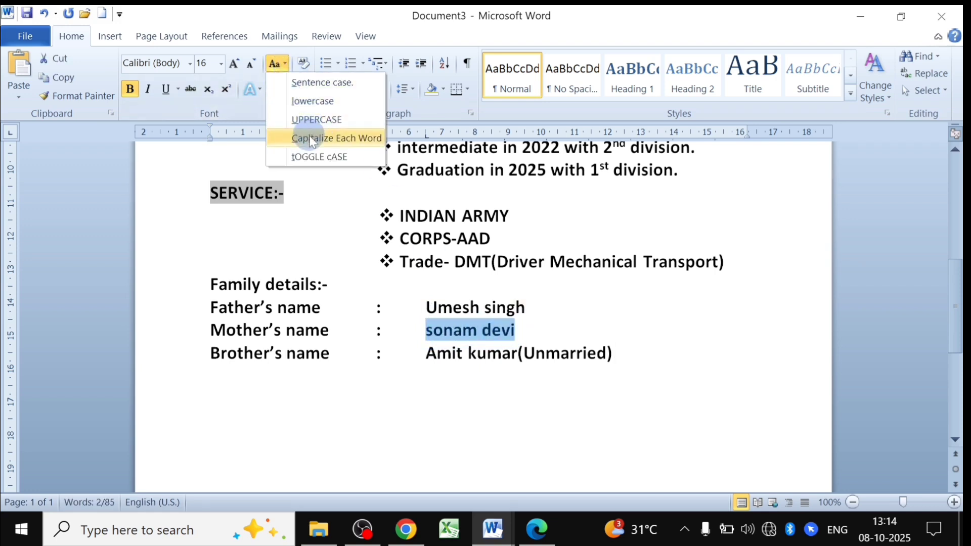
{"action": "left_click", "coordinate": [334, 140]}
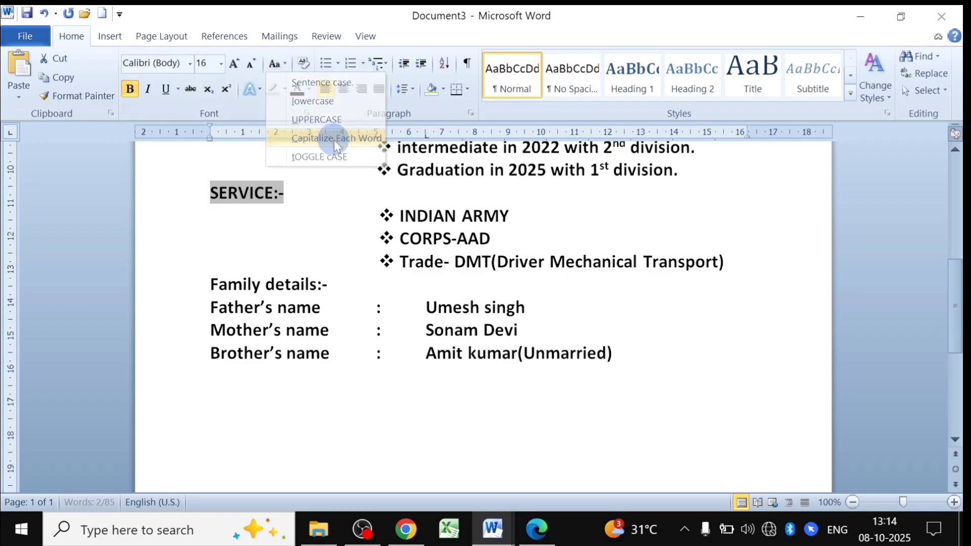
{"action": "left_click", "coordinate": [478, 334]}
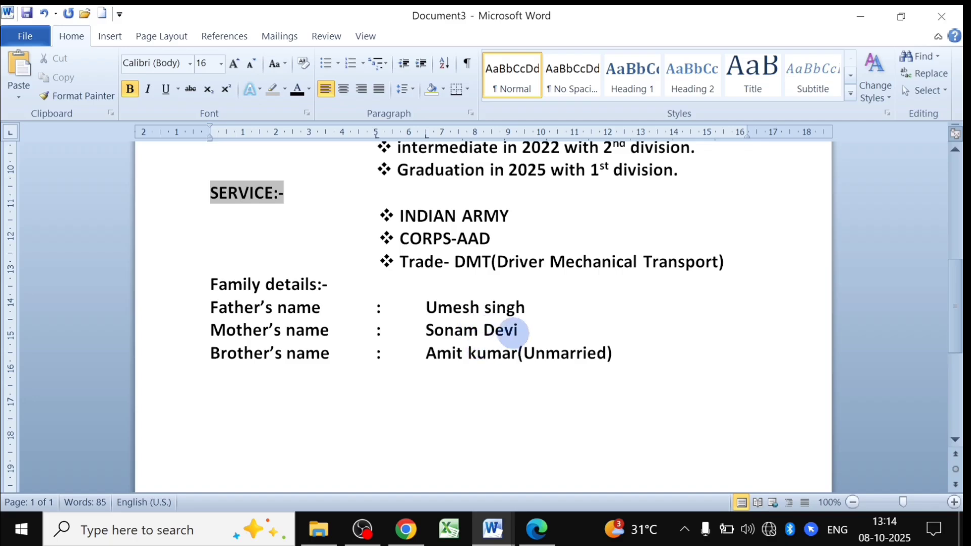
{"action": "left_click_drag", "start_coordinate": [517, 331], "coordinate": [489, 334]}
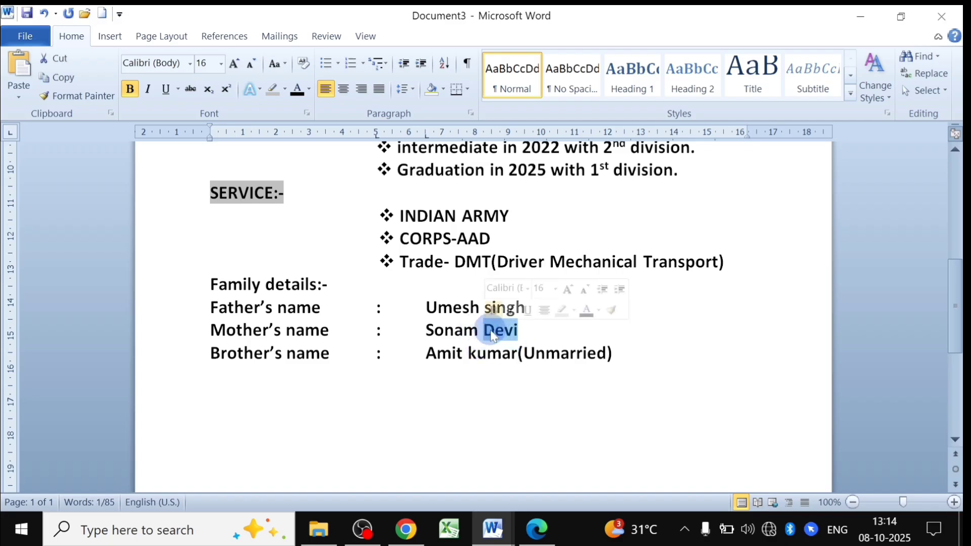
{"action": "left_click", "coordinate": [285, 63]}
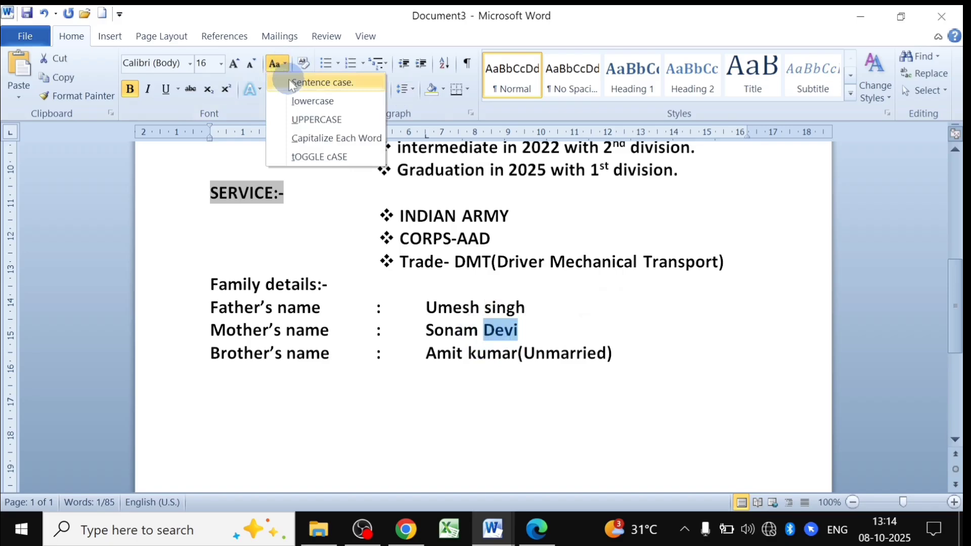
{"action": "left_click", "coordinate": [312, 101]}
{"action": "left_click", "coordinate": [521, 333]}
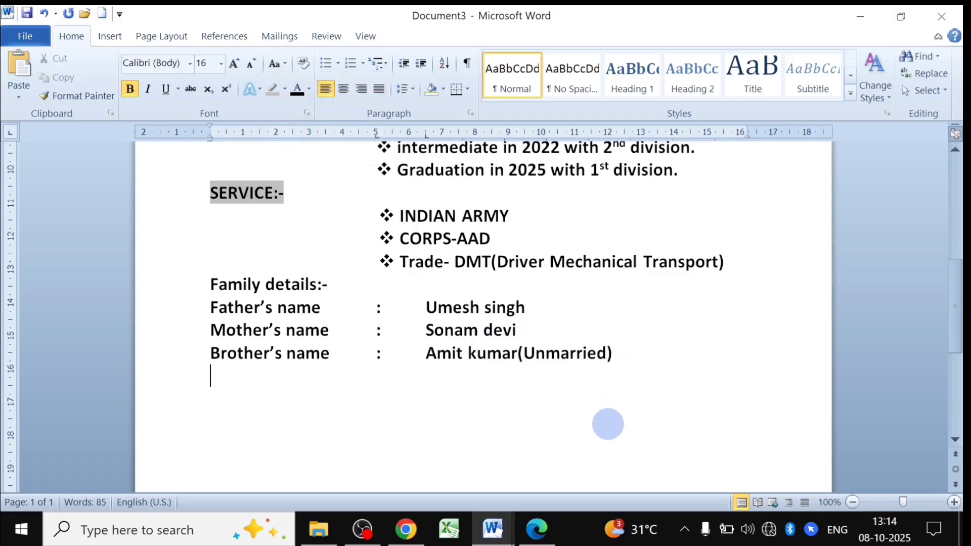
Add an empty line below Brother's name, compare with the BIO-DATA layout, and return to Document3.
{"action": "key", "text": "Return"}
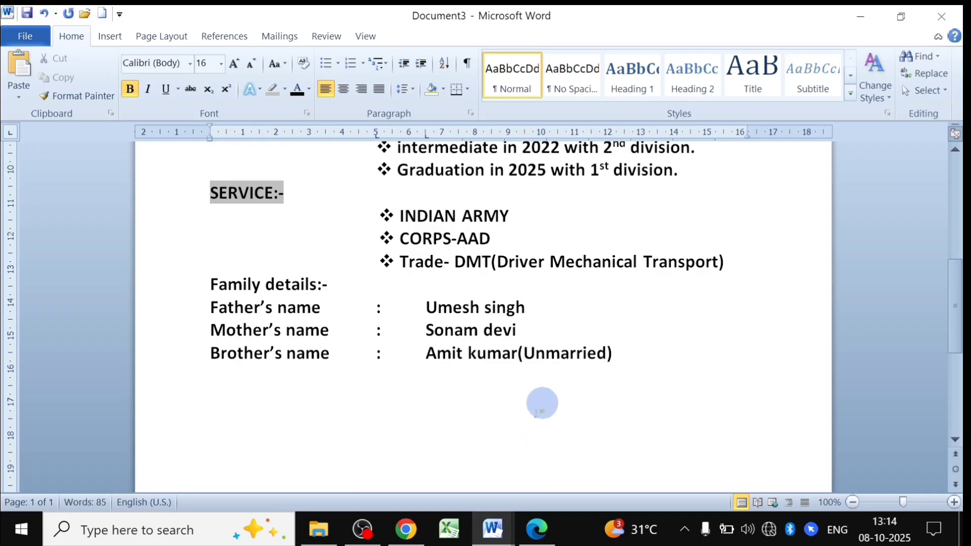
{"action": "mouse_move", "coordinate": [493, 526]}
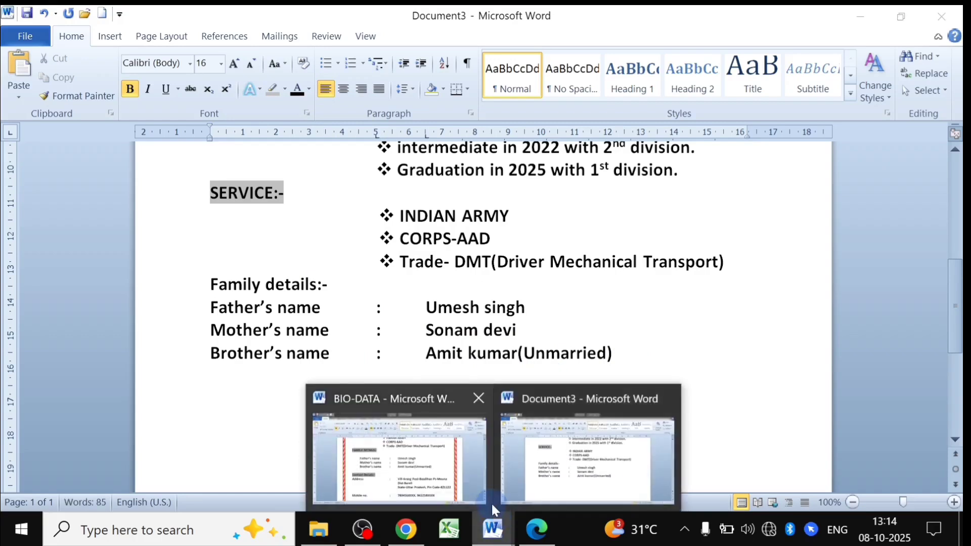
{"action": "left_click", "coordinate": [450, 478]}
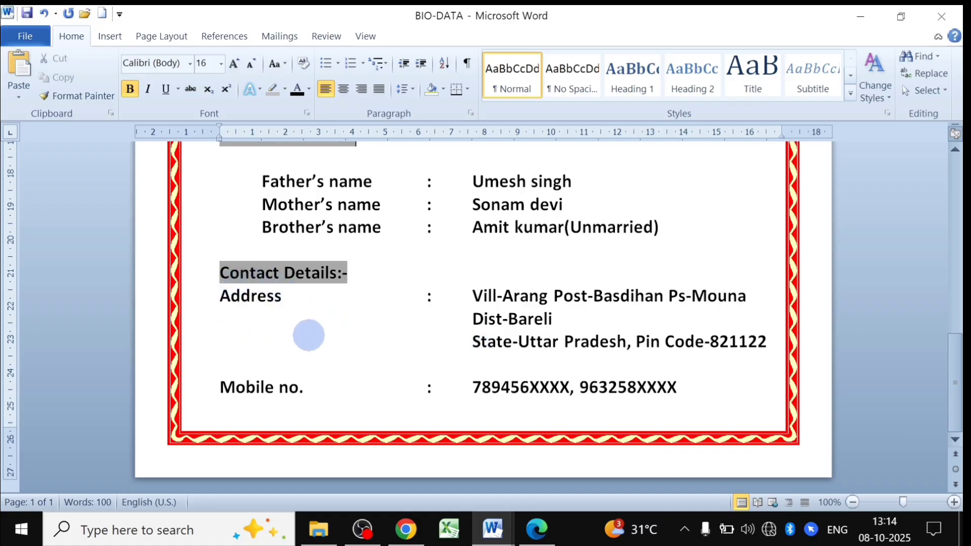
{"action": "scroll", "coordinate": [309, 333], "scroll_direction": "up", "scroll_amount": 12}
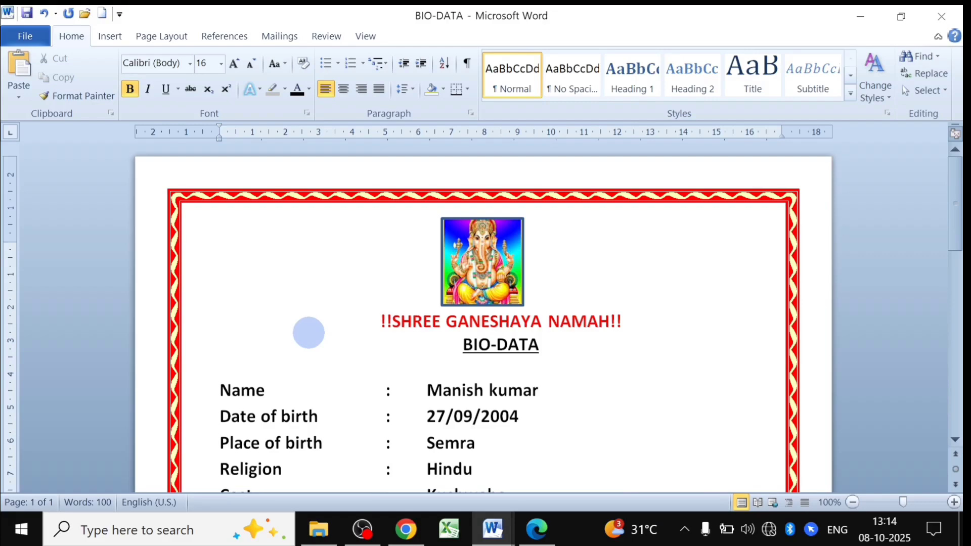
{"action": "scroll", "coordinate": [309, 333], "scroll_direction": "down", "scroll_amount": 2}
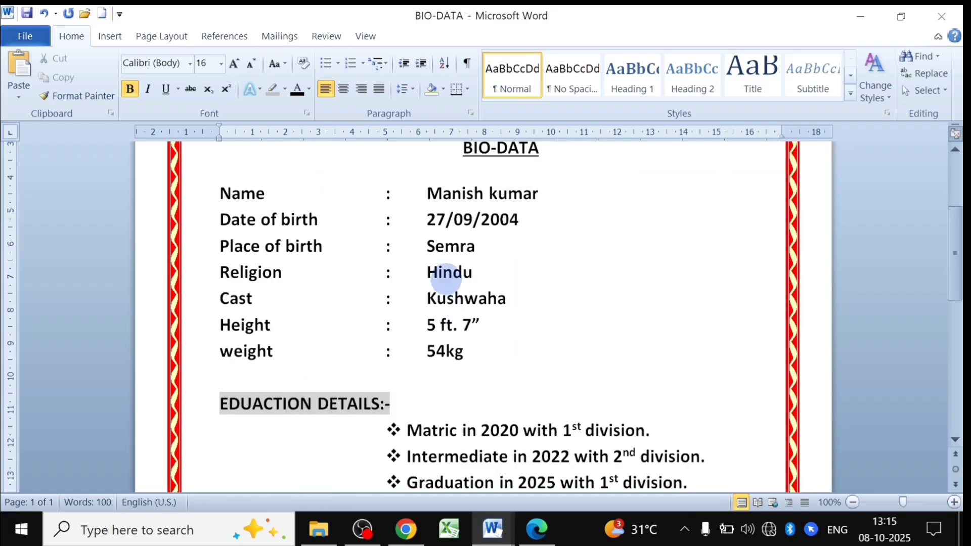
{"action": "scroll", "coordinate": [445, 278], "scroll_direction": "up", "scroll_amount": 4}
{"action": "scroll", "coordinate": [445, 303], "scroll_direction": "down", "scroll_amount": 14}
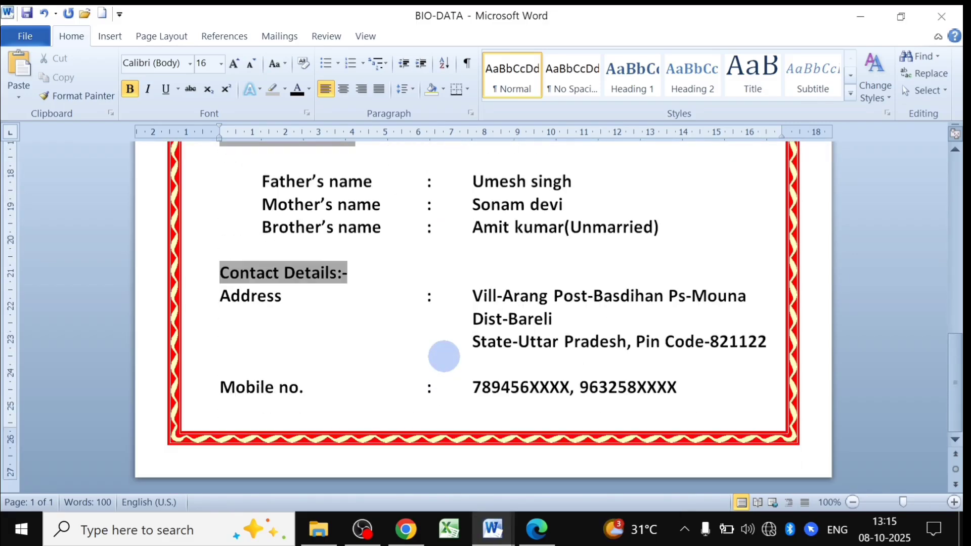
{"action": "scroll", "coordinate": [444, 354], "scroll_direction": "up", "scroll_amount": 14}
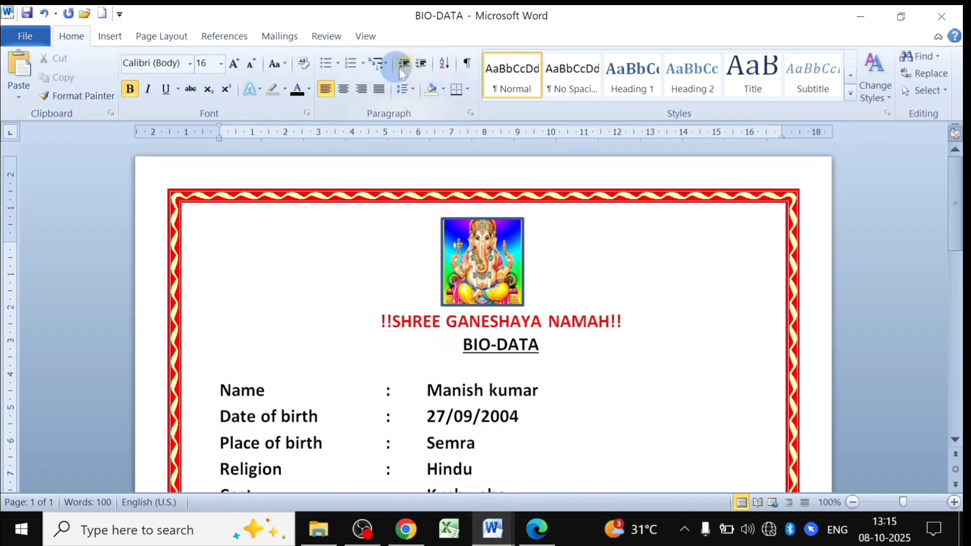
{"action": "scroll", "coordinate": [499, 314], "scroll_direction": "down", "scroll_amount": 14}
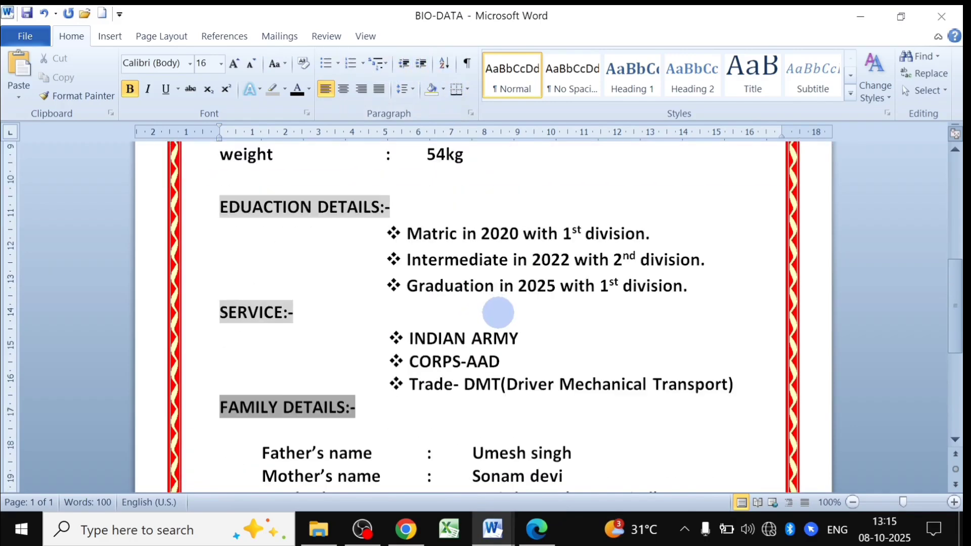
{"action": "mouse_move", "coordinate": [492, 530]}
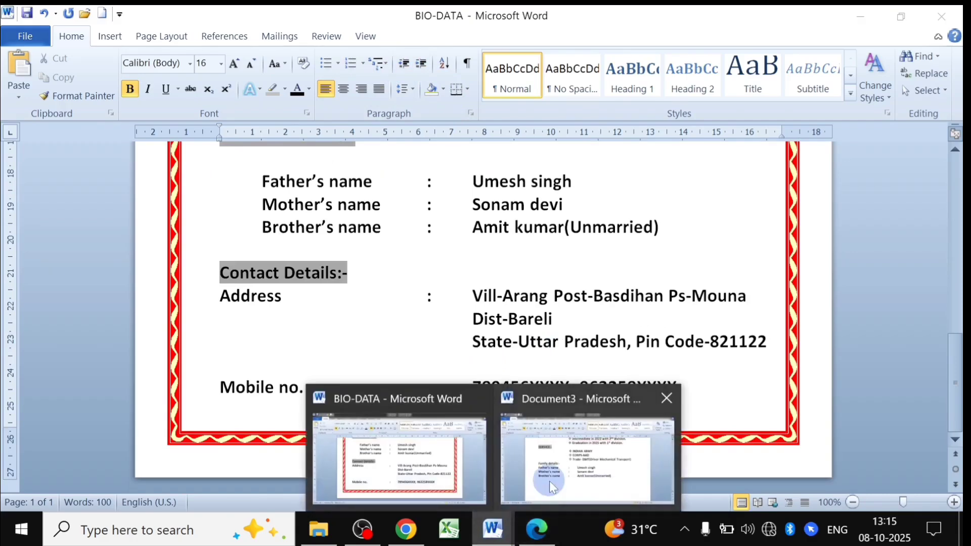
{"action": "left_click", "coordinate": [550, 480]}
{"action": "scroll", "coordinate": [461, 384], "scroll_direction": "up", "scroll_amount": 10}
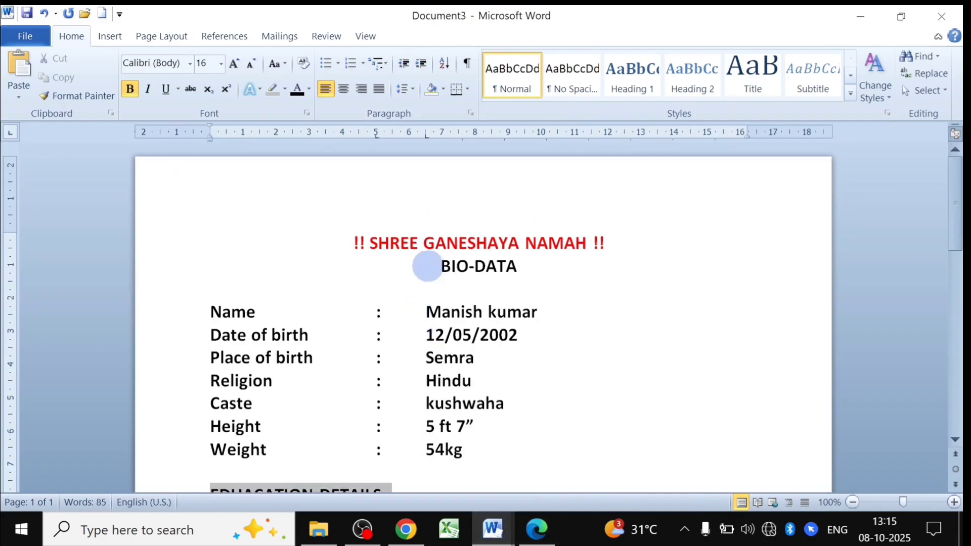
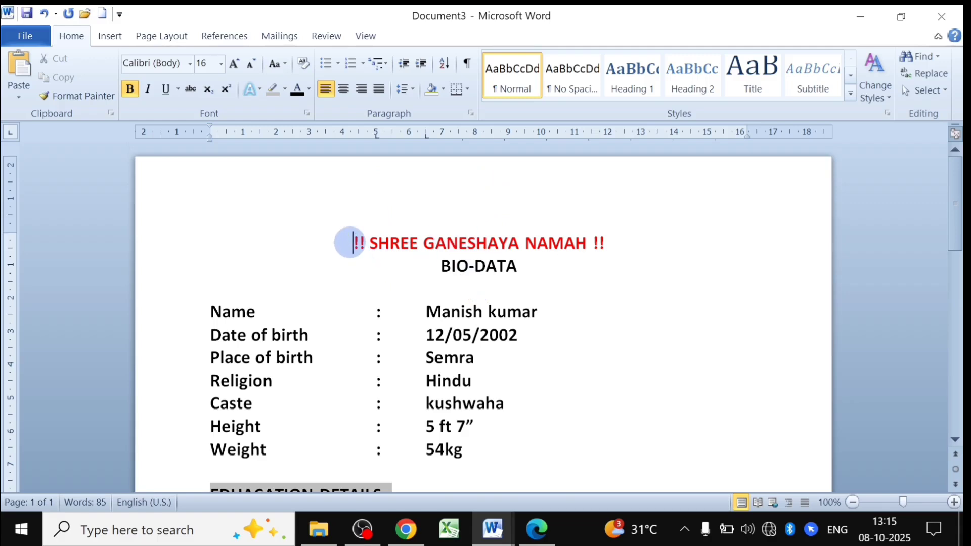
Add two blank lines above the red heading.
{"action": "left_click", "coordinate": [349, 243]}
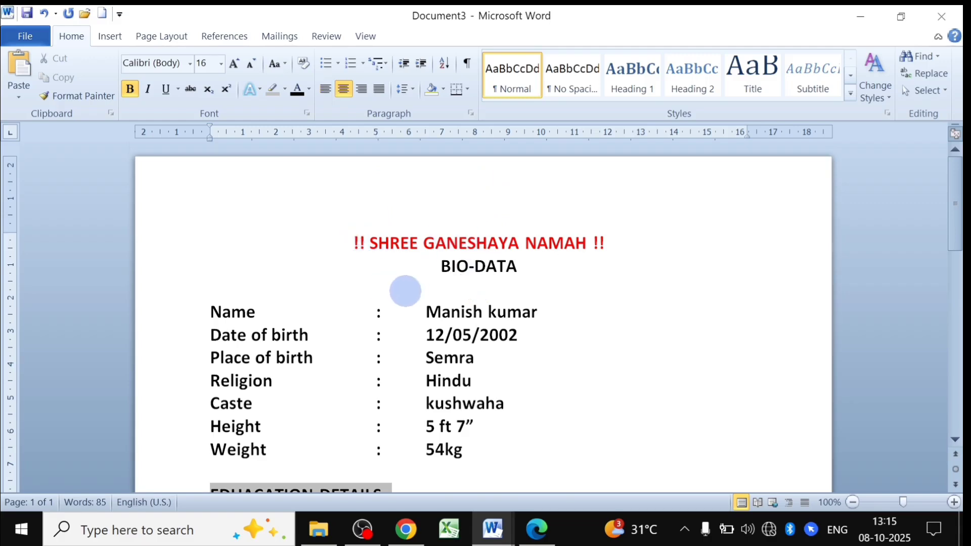
{"action": "key", "text": "Return"}
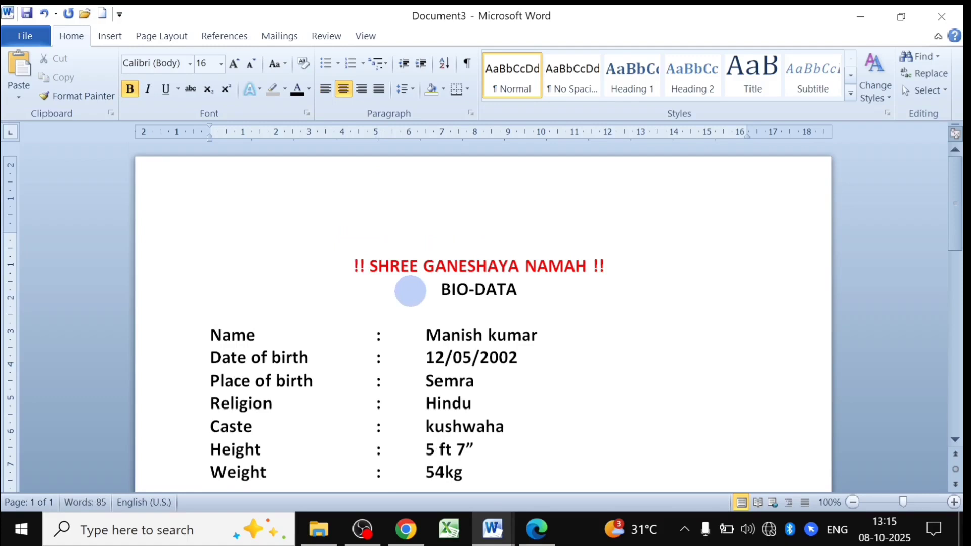
{"action": "key", "text": "Return"}
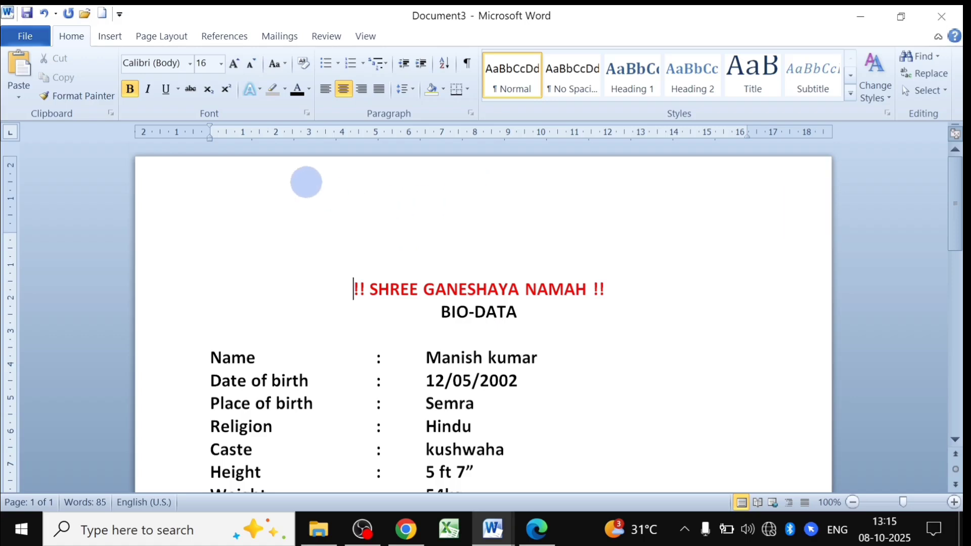
Draw a square rectangle about 2.66 × 2.63 cm and centre it above the heading.
{"action": "left_click", "coordinate": [110, 37]}
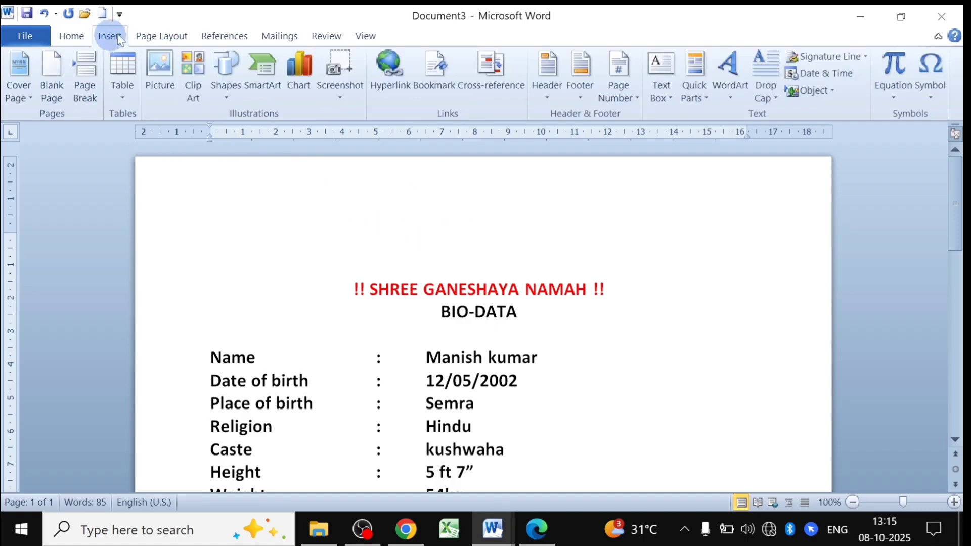
{"action": "left_click", "coordinate": [226, 91]}
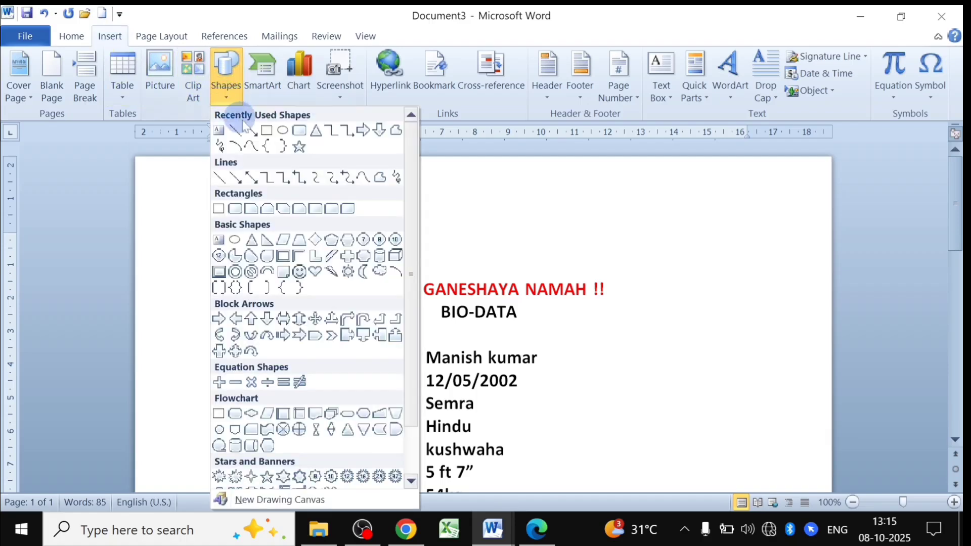
{"action": "left_click", "coordinate": [266, 132]}
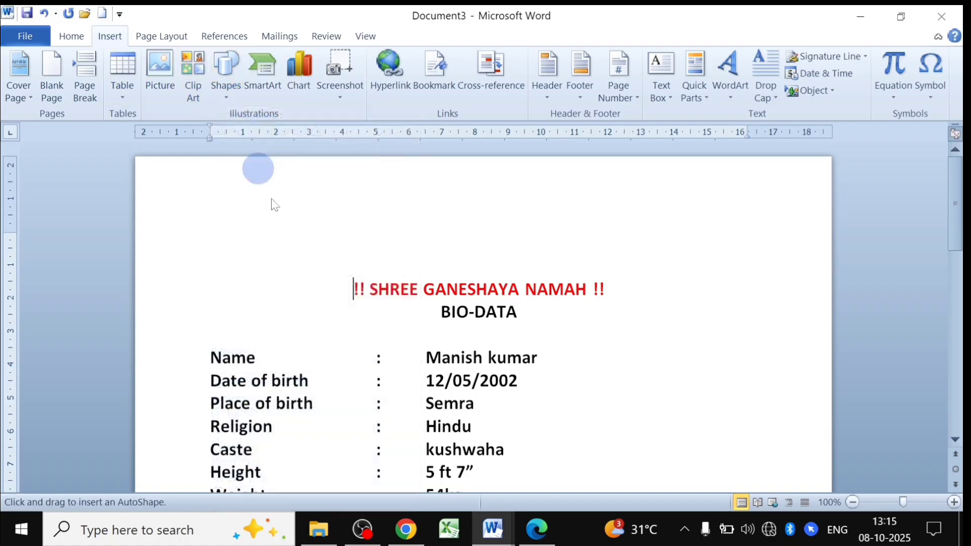
{"action": "mouse_move", "coordinate": [409, 174]}
{"action": "left_mouse_down"}
{"action": "mouse_move", "coordinate": [450, 235]}
{"action": "mouse_move", "coordinate": [497, 272]}
{"action": "left_mouse_up"}
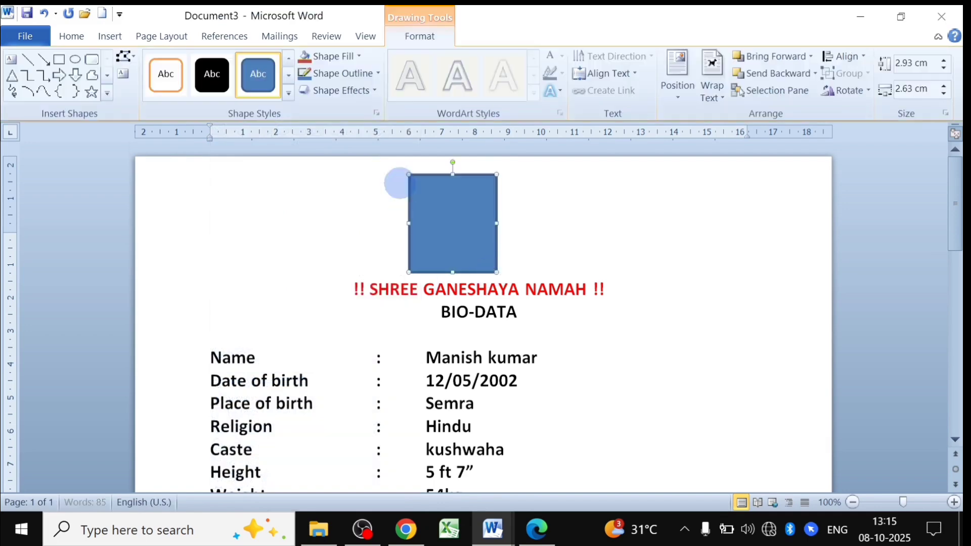
{"action": "mouse_move", "coordinate": [468, 211]}
{"action": "left_mouse_down"}
{"action": "mouse_move", "coordinate": [479, 211]}
{"action": "mouse_move", "coordinate": [465, 183]}
{"action": "left_mouse_up"}
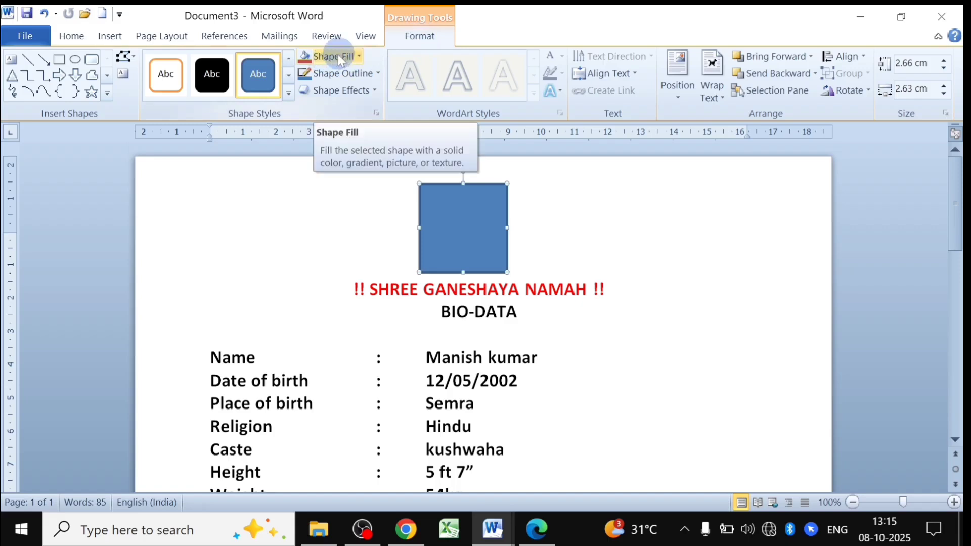
Fill the square with the Ganesha picture 'download (1)'.
{"action": "left_click", "coordinate": [354, 55]}
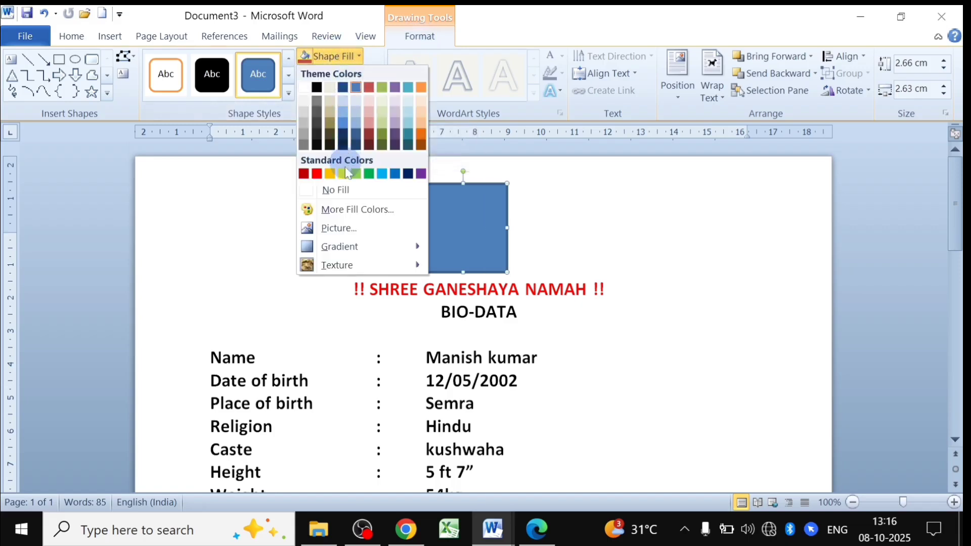
{"action": "left_click", "coordinate": [328, 228]}
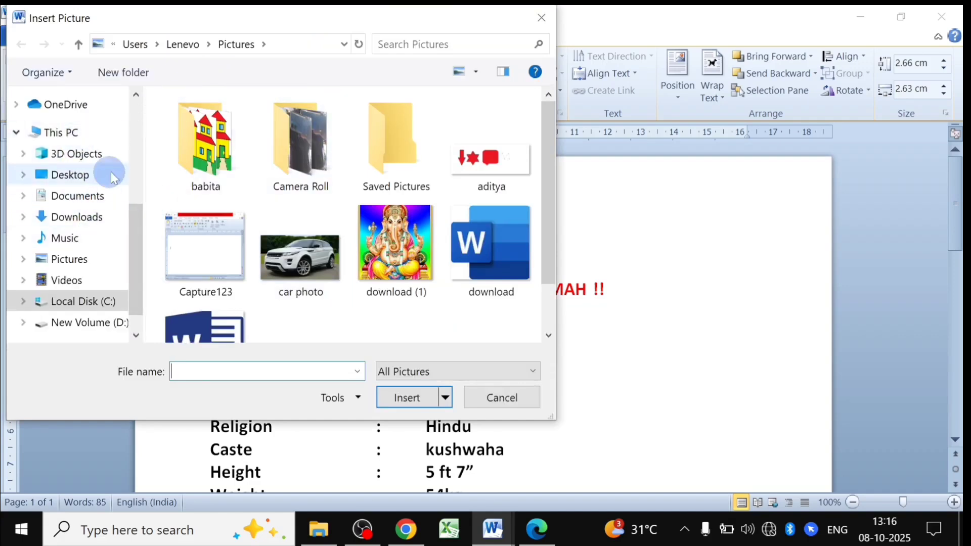
{"action": "left_click", "coordinate": [404, 249]}
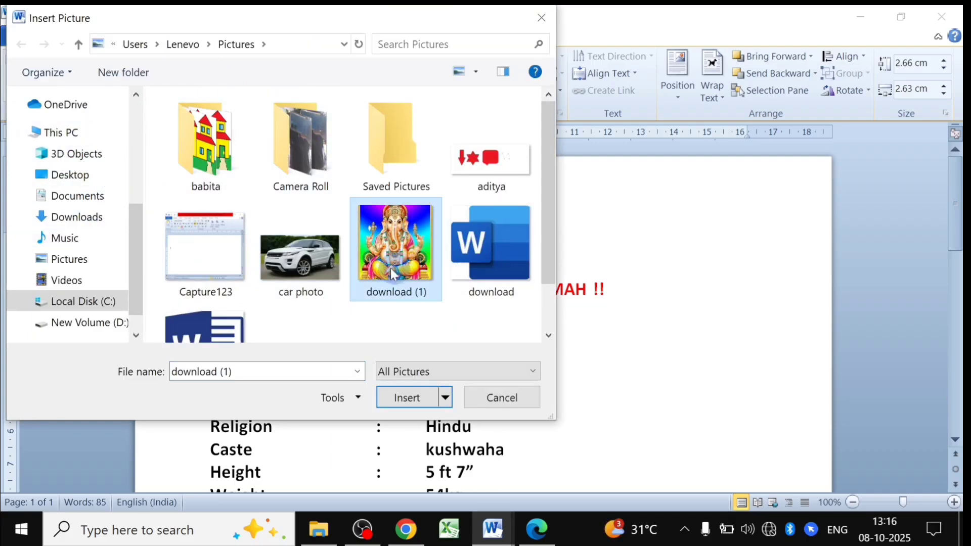
{"action": "left_click", "coordinate": [413, 400]}
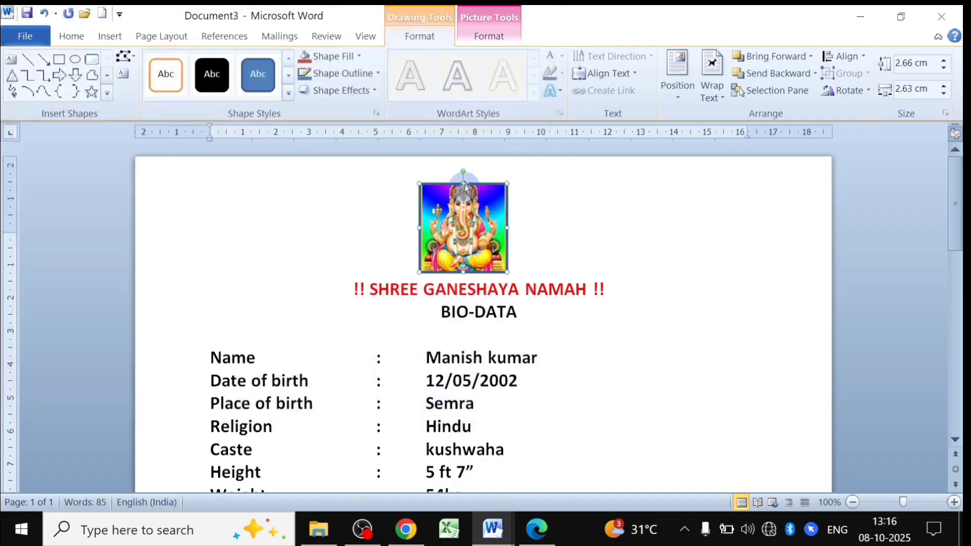
{"action": "scroll", "coordinate": [531, 238], "scroll_direction": "down", "scroll_amount": 3}
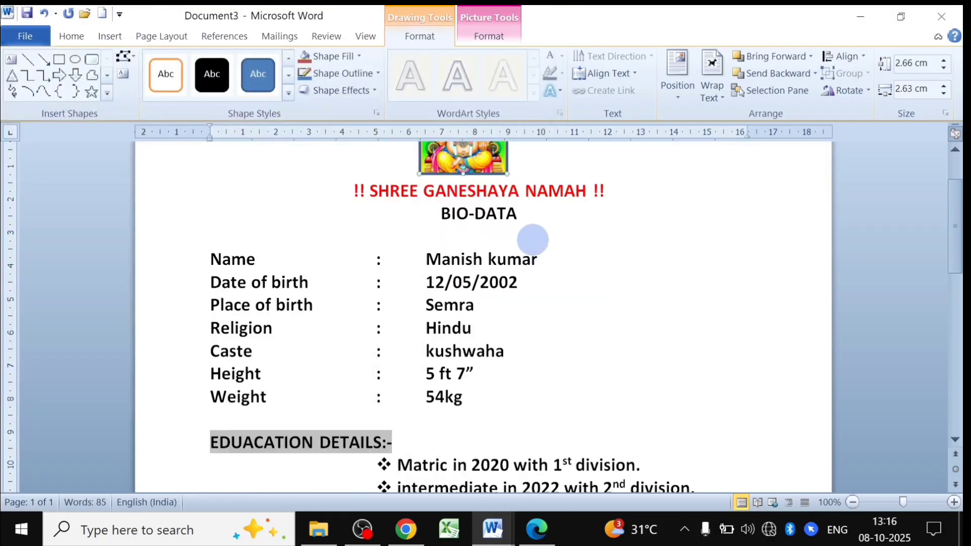
Check the finished BIO-DATA document for reference, then return to Document3.
{"action": "scroll", "coordinate": [490, 277], "scroll_direction": "down", "scroll_amount": 12}
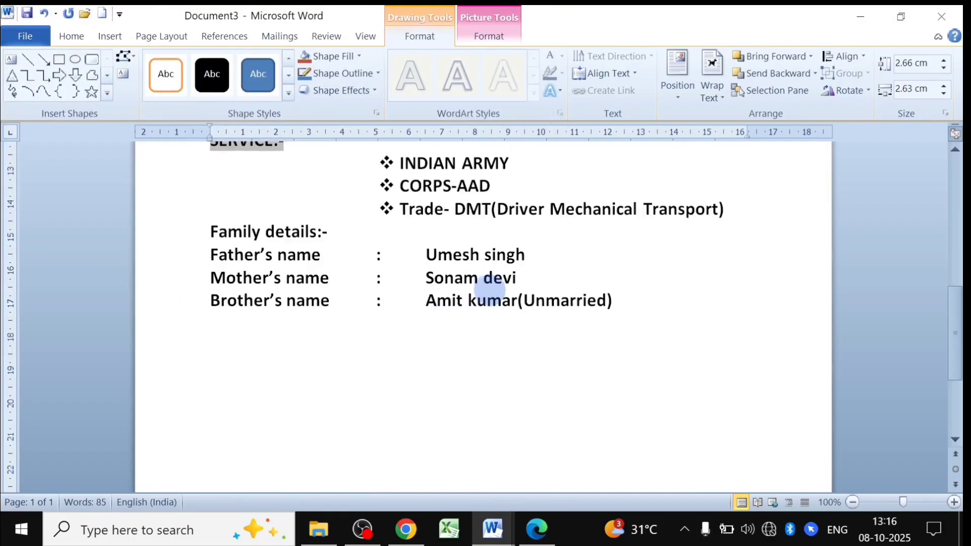
{"action": "left_click", "coordinate": [501, 538]}
{"action": "left_click", "coordinate": [413, 467]}
{"action": "scroll", "coordinate": [455, 355], "scroll_direction": "up", "scroll_amount": 5}
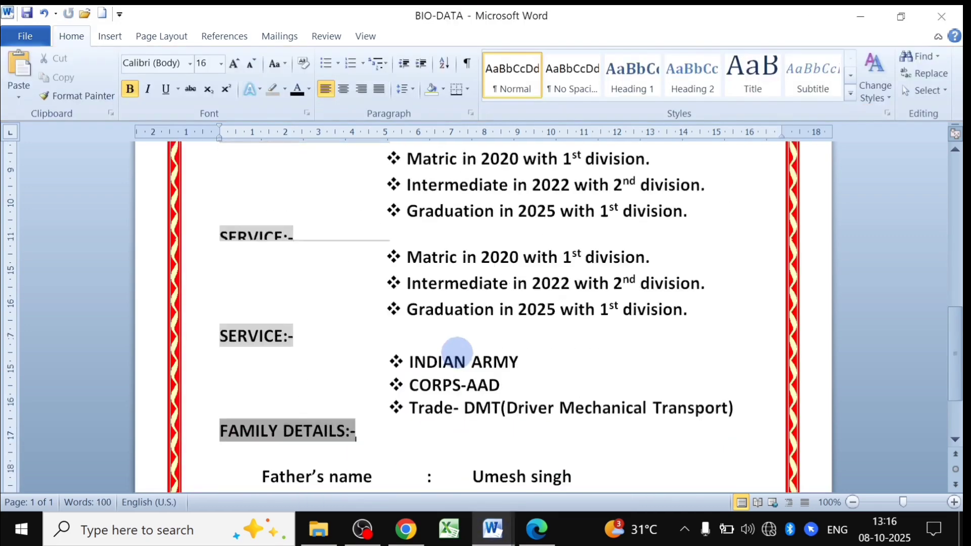
{"action": "scroll", "coordinate": [457, 287], "scroll_direction": "up", "scroll_amount": 5}
{"action": "scroll", "coordinate": [457, 293], "scroll_direction": "down", "scroll_amount": 15}
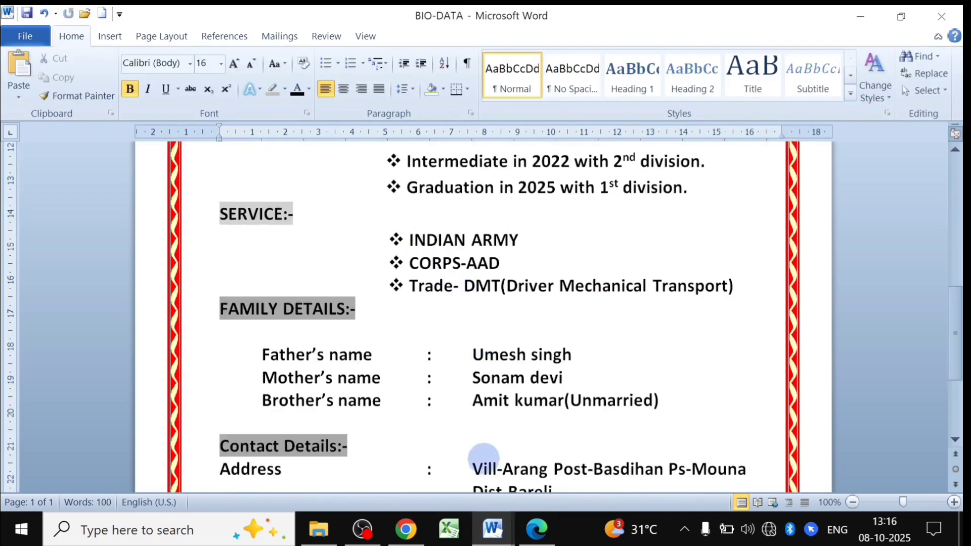
{"action": "left_click", "coordinate": [496, 530]}
{"action": "left_click", "coordinate": [536, 458]}
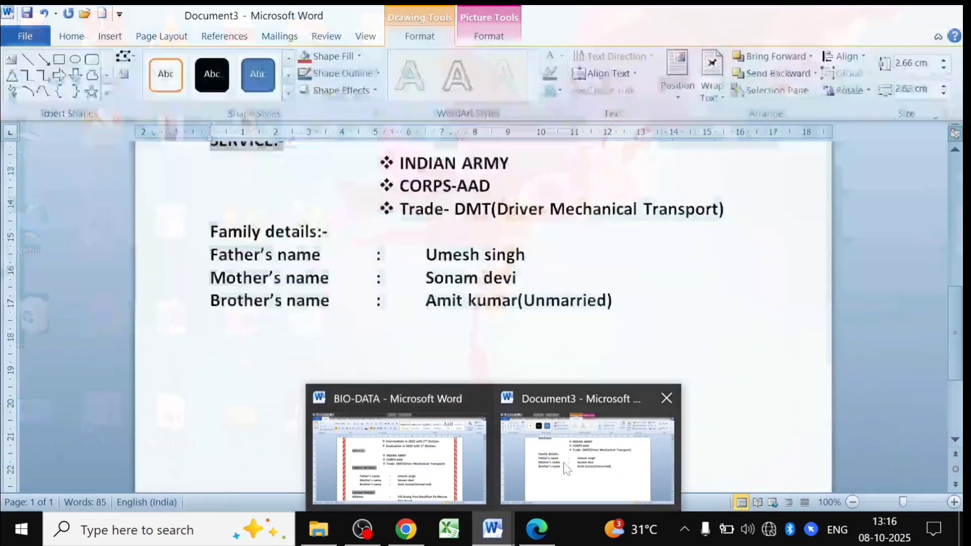
{"action": "scroll", "coordinate": [498, 311], "scroll_direction": "up", "scroll_amount": 8}
{"action": "scroll", "coordinate": [485, 343], "scroll_direction": "down", "scroll_amount": 3}
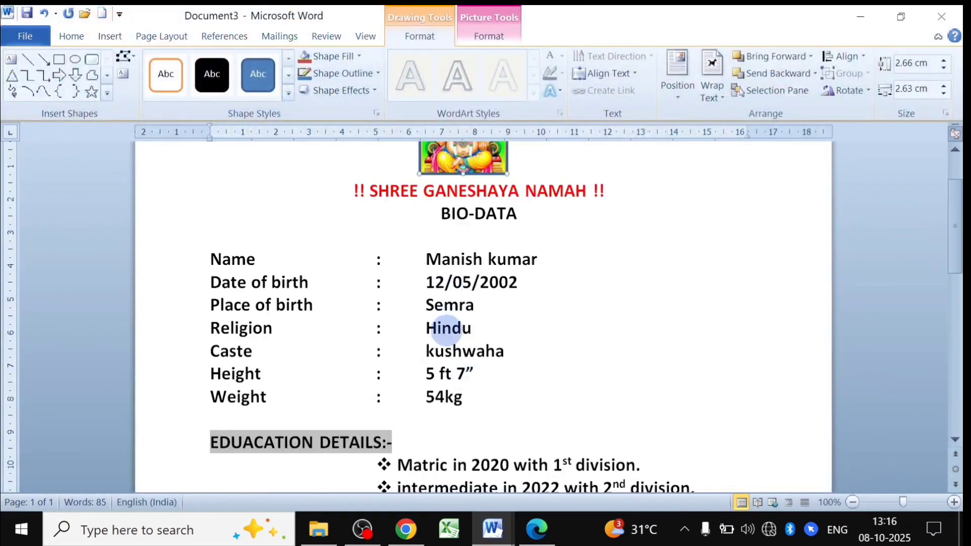
Apply 1.15 line spacing to the details from Name through the family details.
{"action": "mouse_move", "coordinate": [206, 251]}
{"action": "left_mouse_down"}
{"action": "mouse_move", "coordinate": [310, 349]}
{"action": "mouse_move", "coordinate": [506, 406]}
{"action": "mouse_move", "coordinate": [596, 505]}
{"action": "mouse_move", "coordinate": [618, 450]}
{"action": "mouse_move", "coordinate": [622, 499]}
{"action": "mouse_move", "coordinate": [633, 407]}
{"action": "left_mouse_up"}
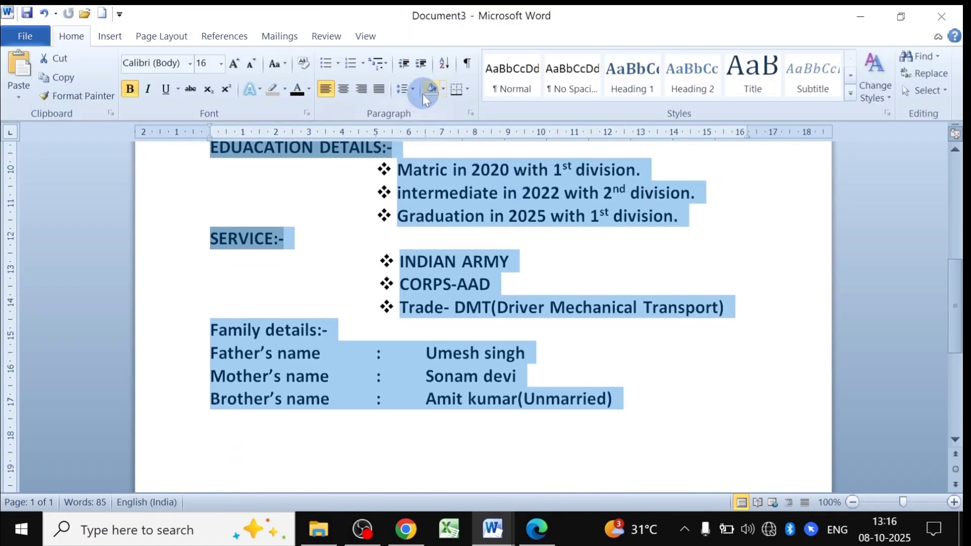
{"action": "left_click", "coordinate": [407, 89]}
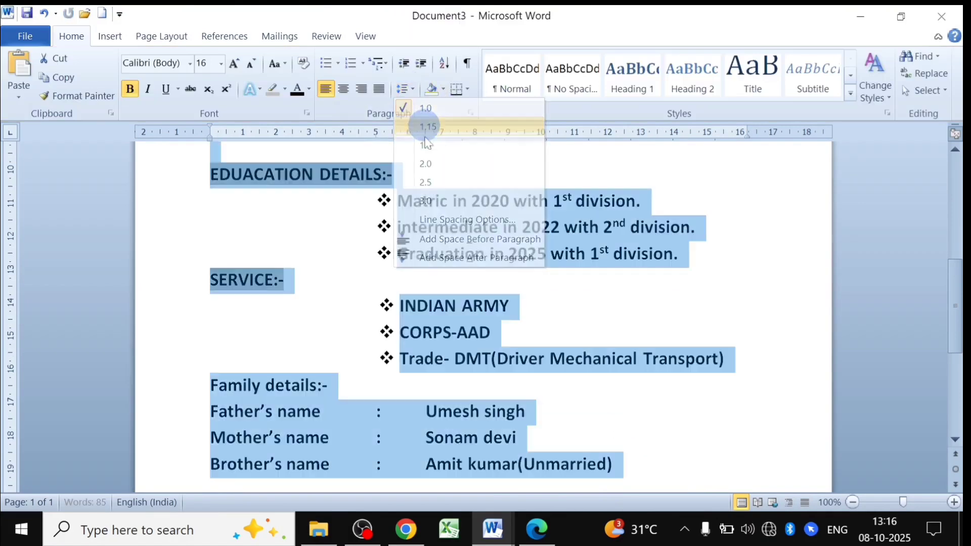
{"action": "left_click", "coordinate": [427, 126]}
{"action": "scroll", "coordinate": [430, 338], "scroll_direction": "up", "scroll_amount": 10}
{"action": "left_click", "coordinate": [433, 363]}
{"action": "scroll", "coordinate": [424, 368], "scroll_direction": "down", "scroll_amount": 5}
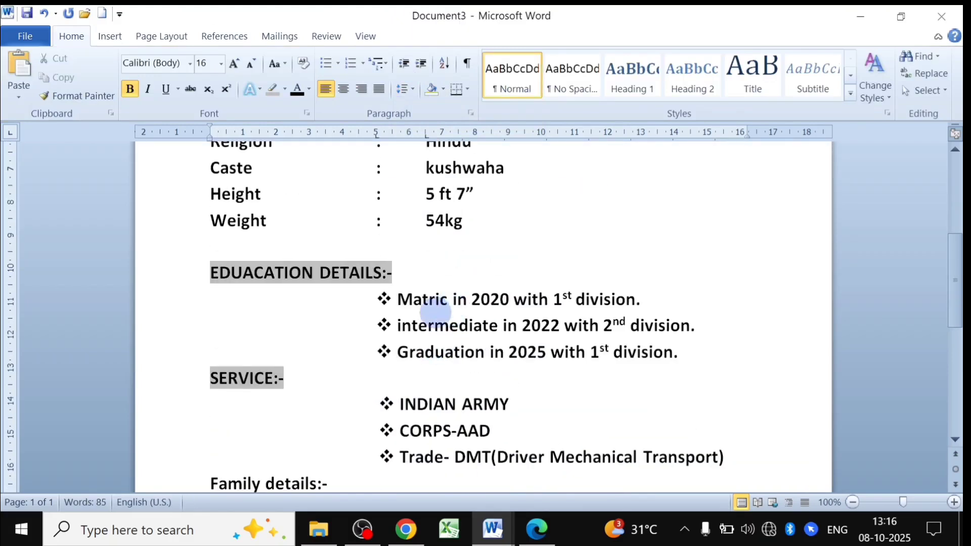
{"action": "scroll", "coordinate": [425, 368], "scroll_direction": "up", "scroll_amount": 5}
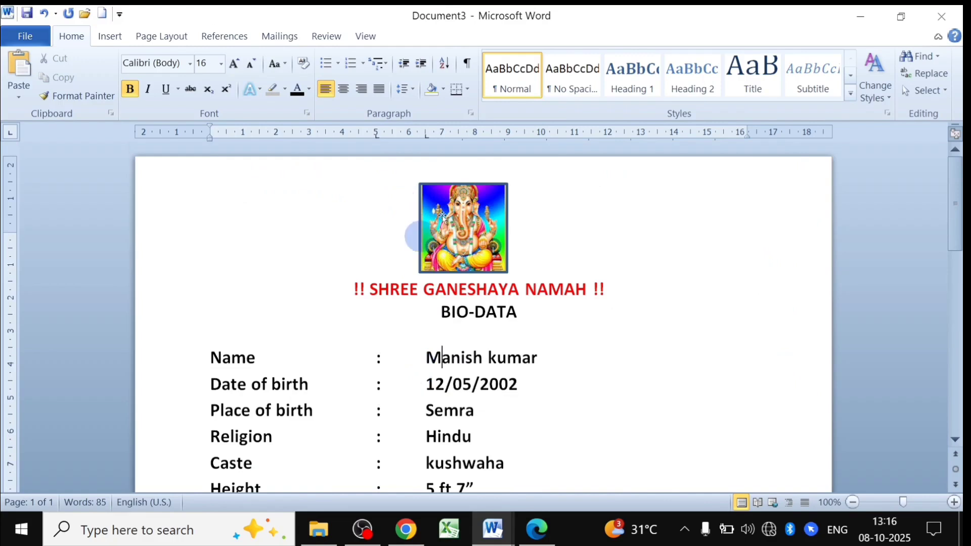
Start a Box page border in the Page Borders dialog.
{"action": "left_click", "coordinate": [162, 39]}
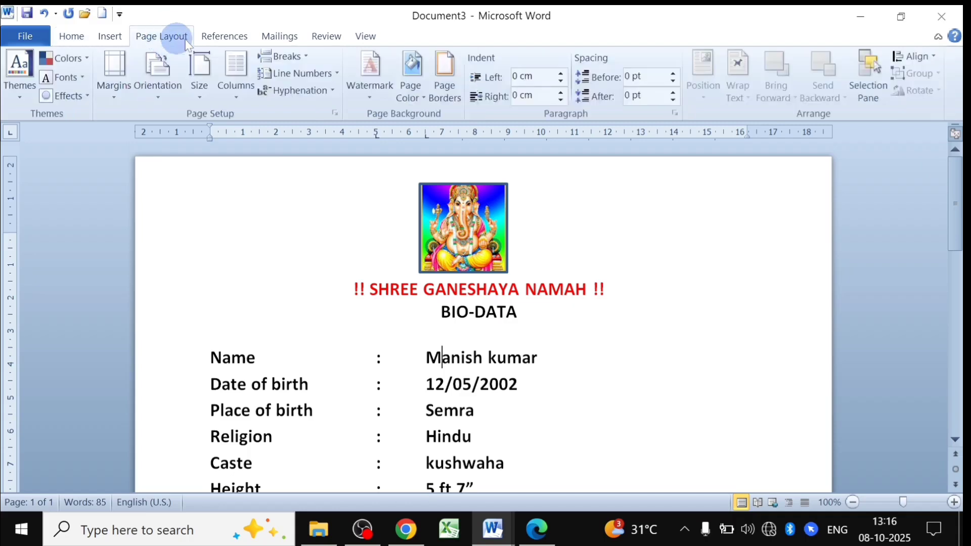
{"action": "left_click", "coordinate": [442, 74]}
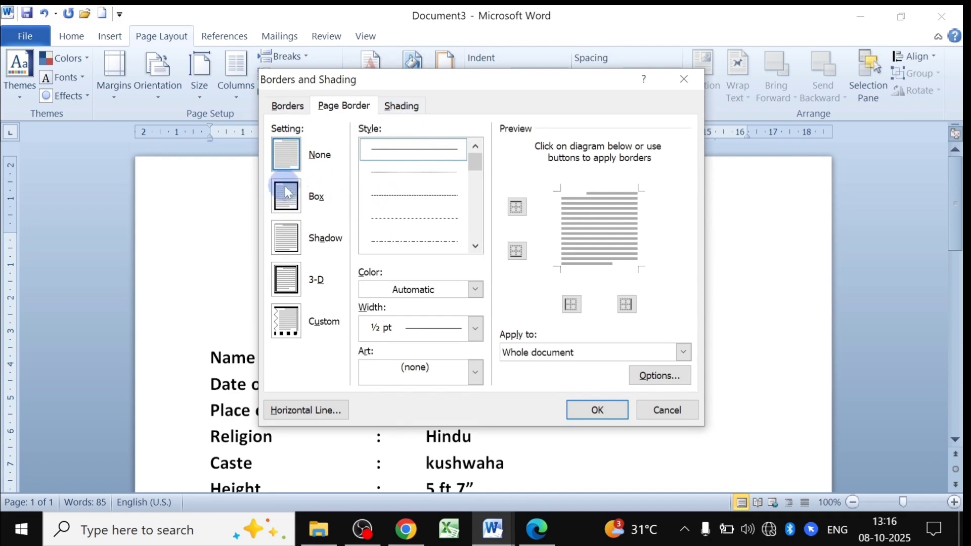
{"action": "left_click", "coordinate": [291, 200]}
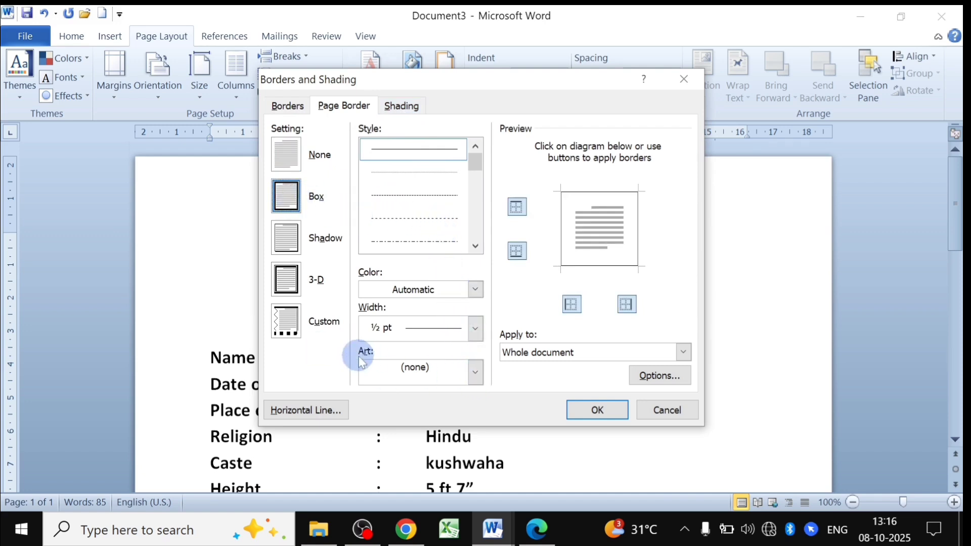
Browse the Art border designs and pick the wavy design.
{"action": "left_click", "coordinate": [476, 374]}
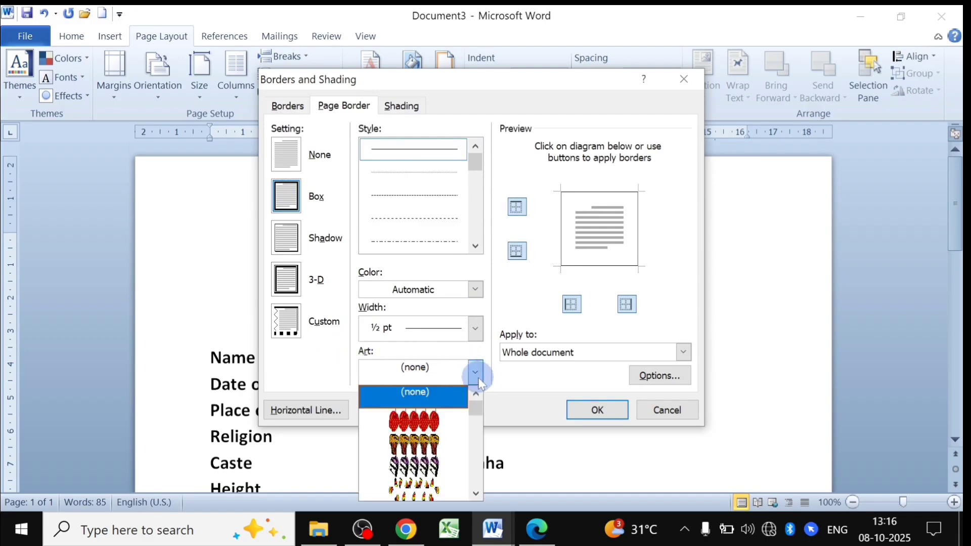
{"action": "left_click", "coordinate": [475, 493]}
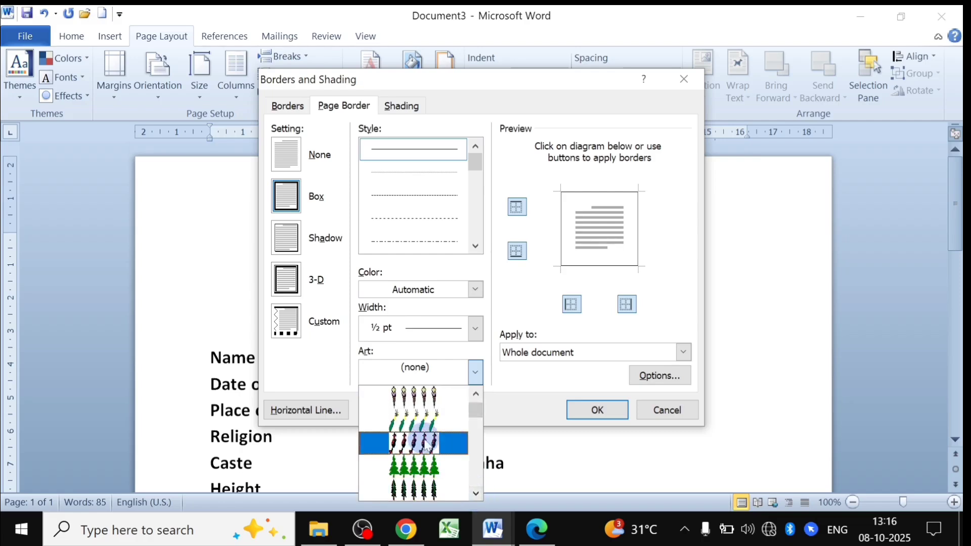
{"action": "left_click", "coordinate": [478, 493]}
{"action": "left_click", "coordinate": [478, 494]}
{"action": "left_click", "coordinate": [478, 493]}
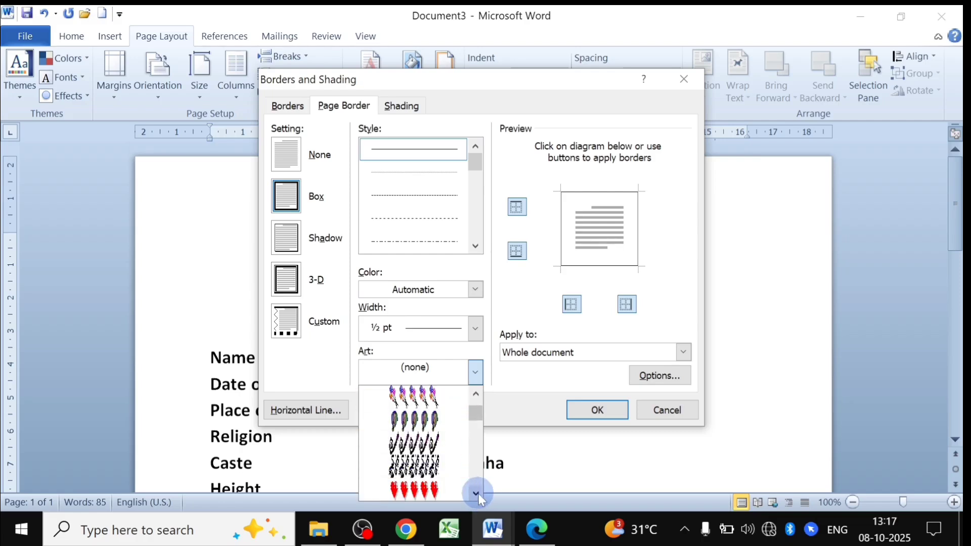
{"action": "left_click", "coordinate": [478, 494]}
{"action": "left_click", "coordinate": [478, 494]}
{"action": "left_click", "coordinate": [478, 493]}
{"action": "left_click", "coordinate": [478, 494]}
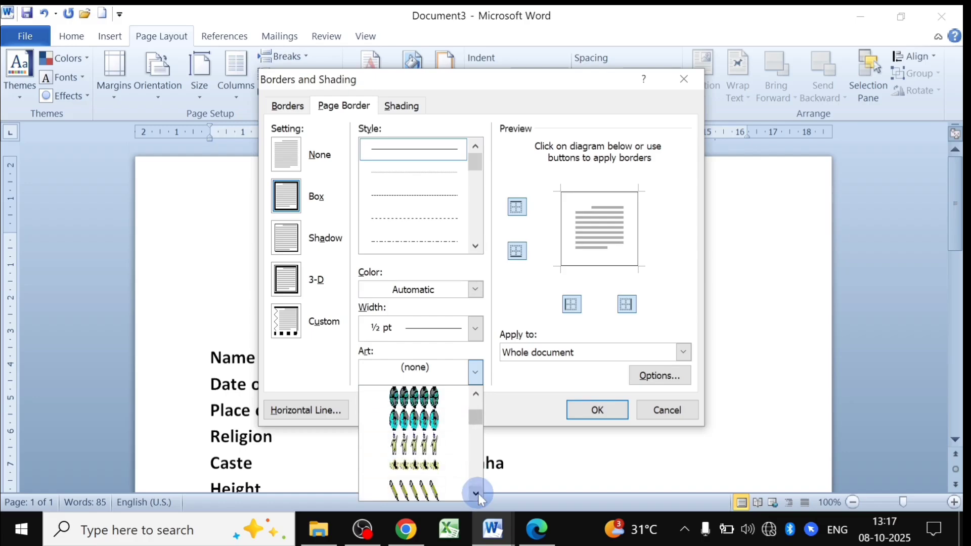
{"action": "left_click", "coordinate": [478, 494]}
{"action": "left_click", "coordinate": [478, 494]}
{"action": "left_click", "coordinate": [478, 493]}
{"action": "left_click", "coordinate": [478, 493]}
{"action": "left_click", "coordinate": [478, 494]}
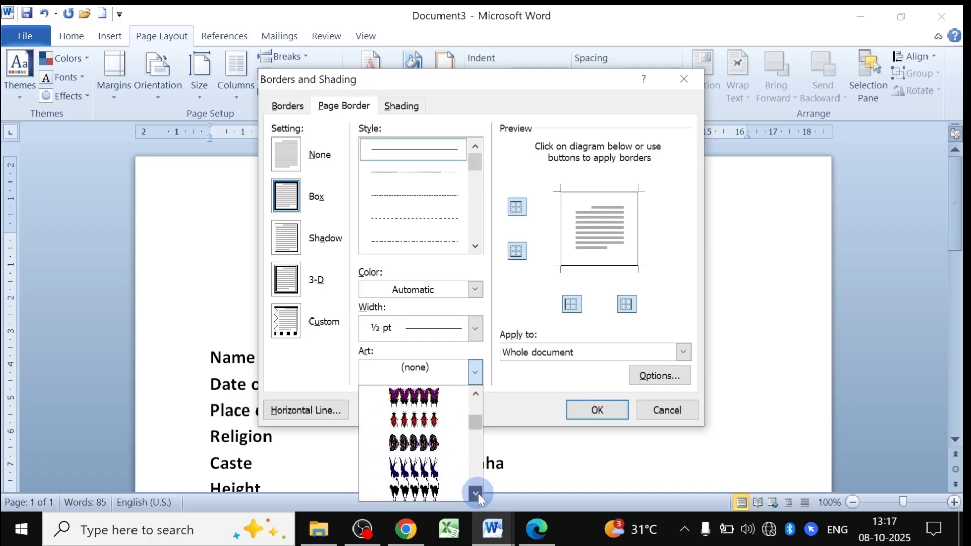
{"action": "left_click_drag", "start_coordinate": [472, 426], "coordinate": [475, 435]}
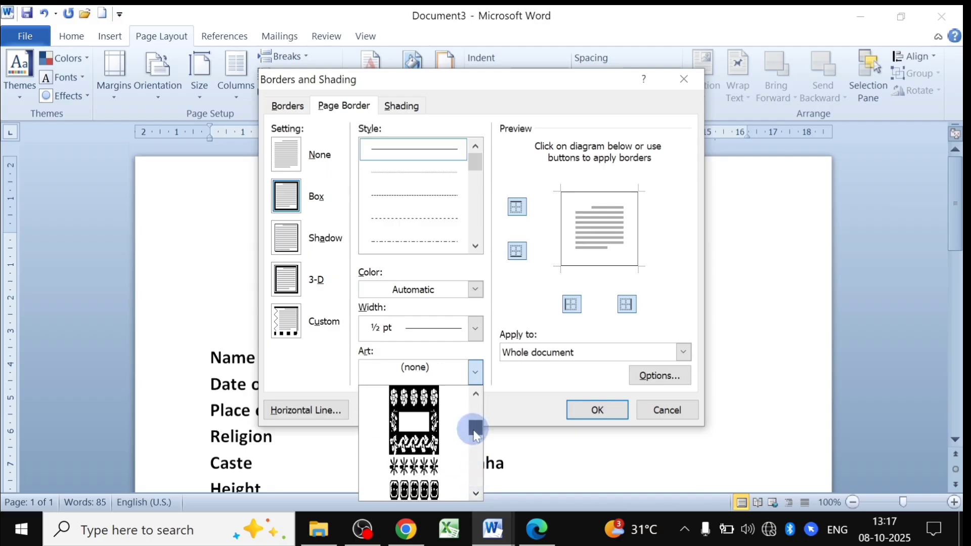
{"action": "left_click", "coordinate": [478, 494]}
{"action": "left_click", "coordinate": [478, 494]}
{"action": "left_click", "coordinate": [478, 494]}
{"action": "left_click", "coordinate": [478, 494]}
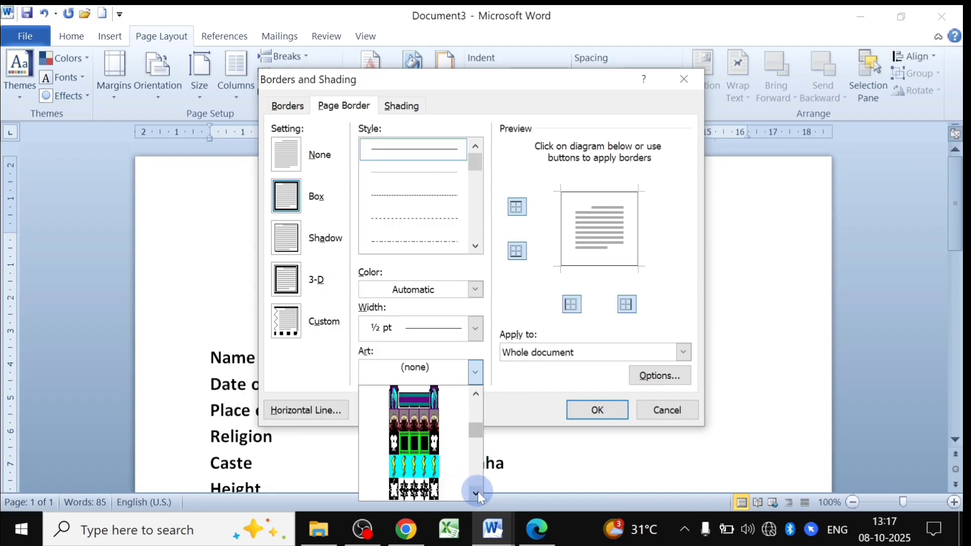
{"action": "left_click", "coordinate": [478, 493]}
{"action": "left_click", "coordinate": [478, 493]}
{"action": "left_click", "coordinate": [478, 494]}
{"action": "left_click", "coordinate": [478, 494]}
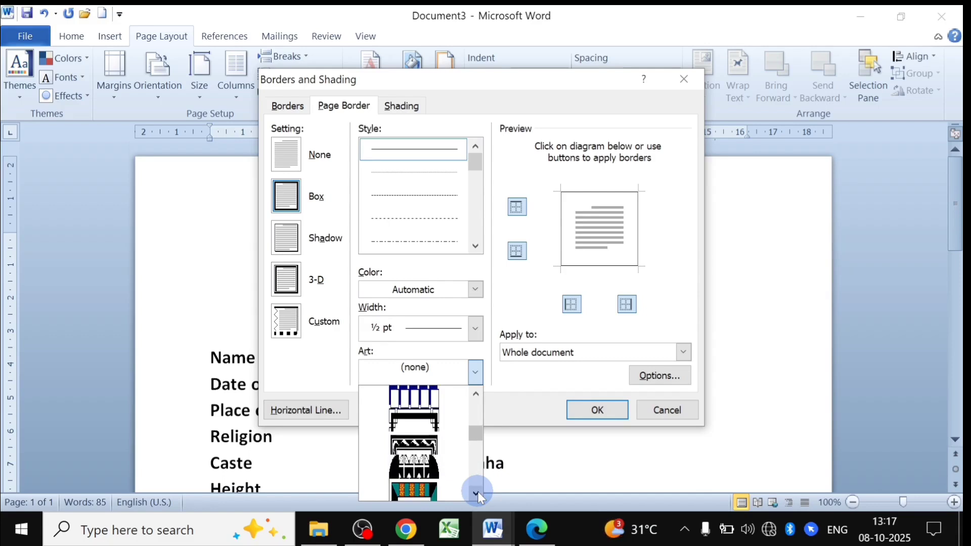
{"action": "left_click", "coordinate": [423, 447]}
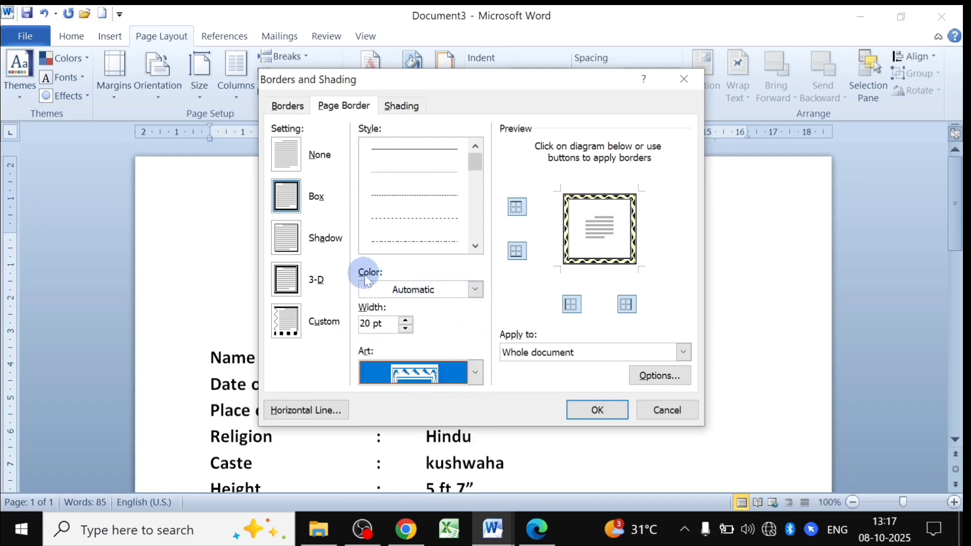
Colour the art border red and apply it to the whole document.
{"action": "left_click", "coordinate": [476, 289]}
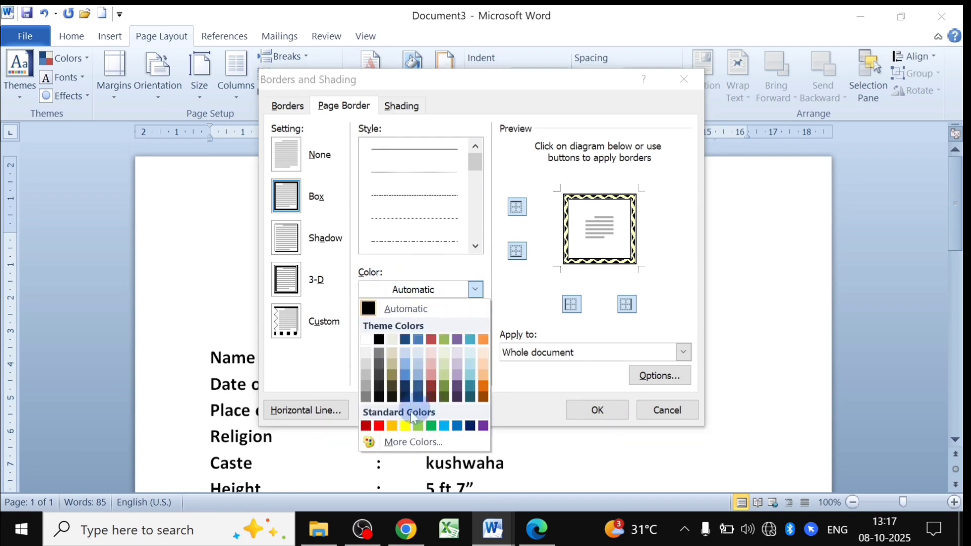
{"action": "left_click", "coordinate": [383, 428]}
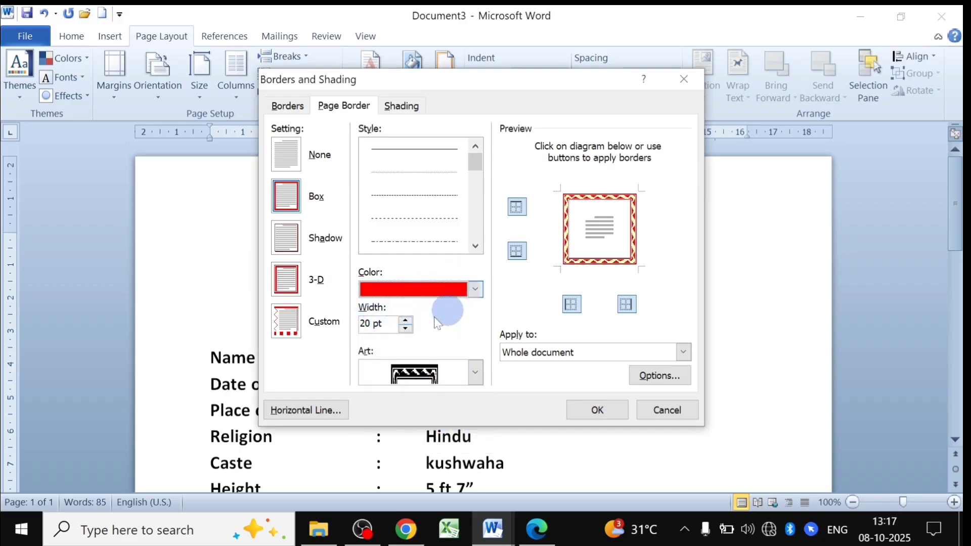
{"action": "left_click", "coordinate": [598, 410]}
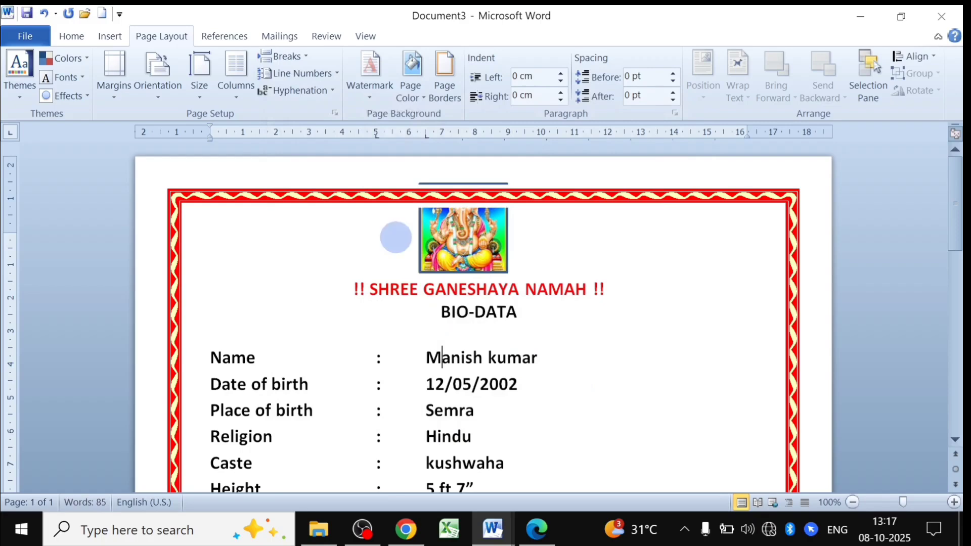
Add an empty line above the title and move the Ganesha picture slightly lower.
{"action": "scroll", "coordinate": [601, 255], "scroll_direction": "down", "scroll_amount": 15}
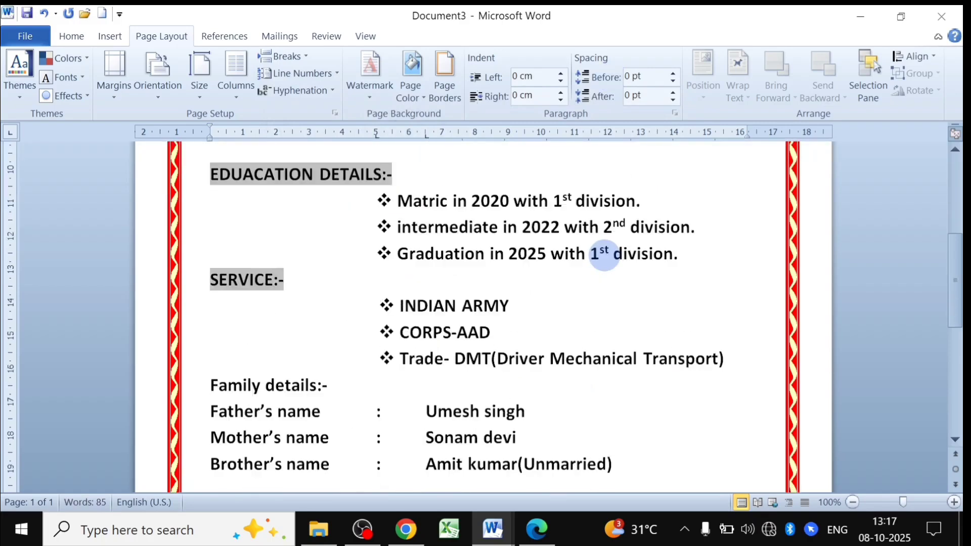
{"action": "scroll", "coordinate": [434, 341], "scroll_direction": "up", "scroll_amount": 15}
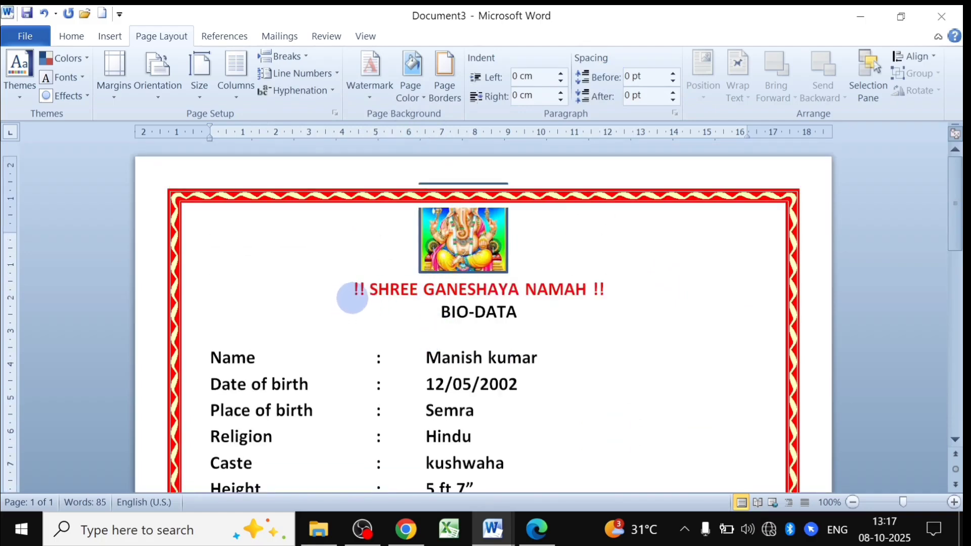
{"action": "key", "text": "Return"}
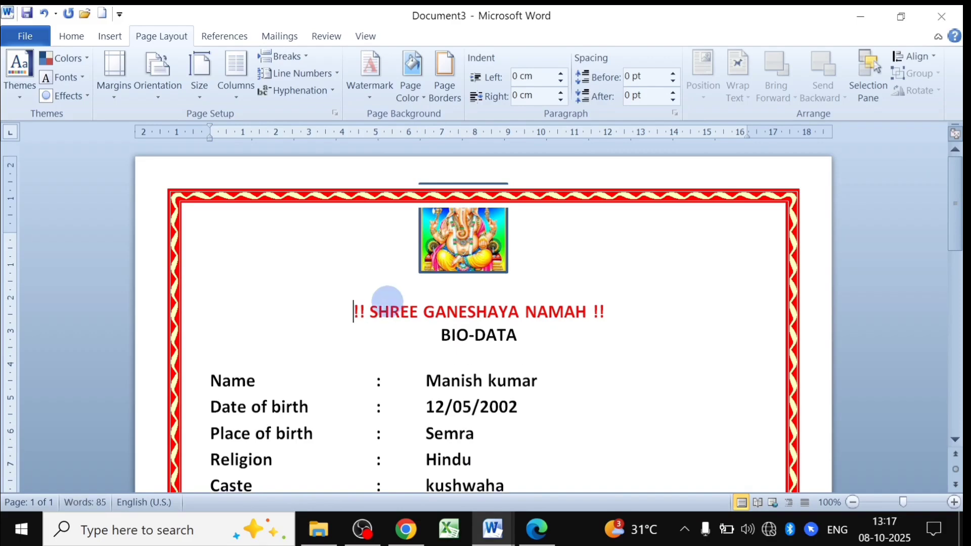
{"action": "left_click", "coordinate": [478, 230]}
{"action": "left_click_drag", "start_coordinate": [488, 249], "coordinate": [490, 253]}
{"action": "left_click", "coordinate": [582, 255]}
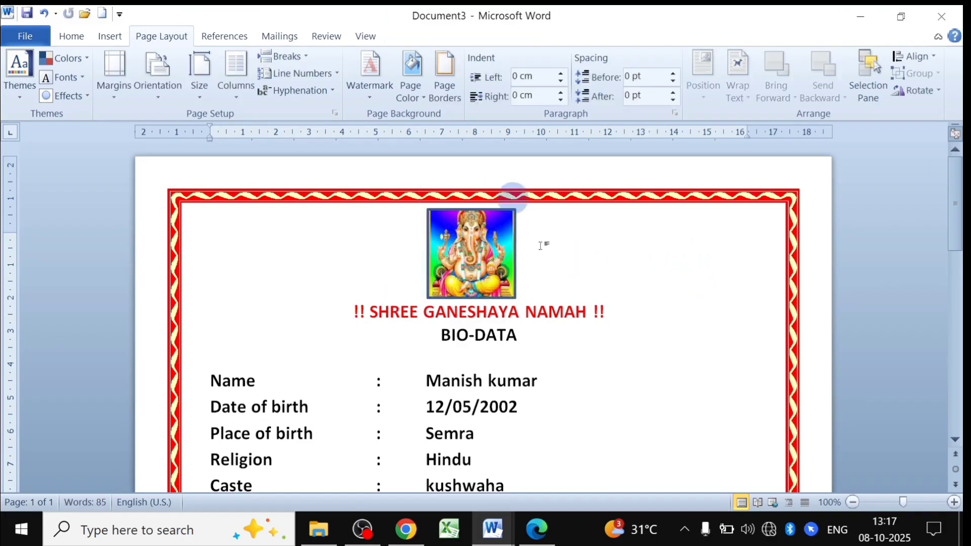
Bring up the BIO-DATA reference document to view its Contact Details section.
{"action": "scroll", "coordinate": [488, 281], "scroll_direction": "down", "scroll_amount": 6}
{"action": "scroll", "coordinate": [485, 329], "scroll_direction": "down", "scroll_amount": 4}
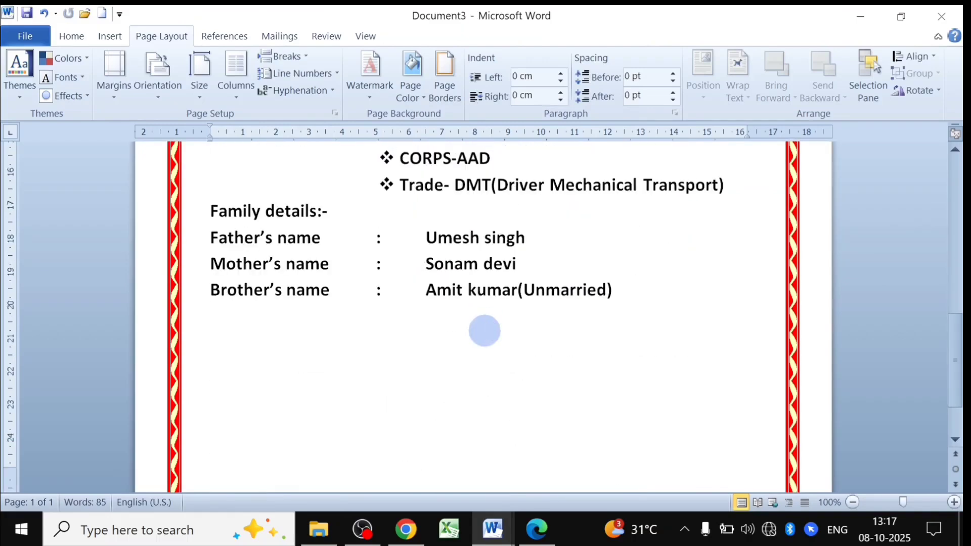
{"action": "scroll", "coordinate": [483, 329], "scroll_direction": "up", "scroll_amount": 10}
{"action": "scroll", "coordinate": [484, 329], "scroll_direction": "down", "scroll_amount": 8}
{"action": "scroll", "coordinate": [484, 323], "scroll_direction": "down", "scroll_amount": 3}
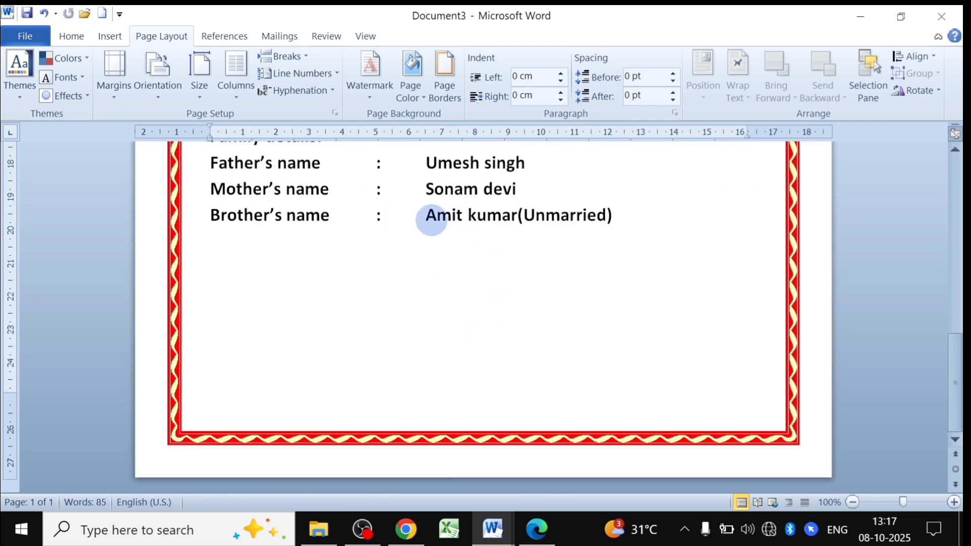
{"action": "mouse_move", "coordinate": [492, 529]}
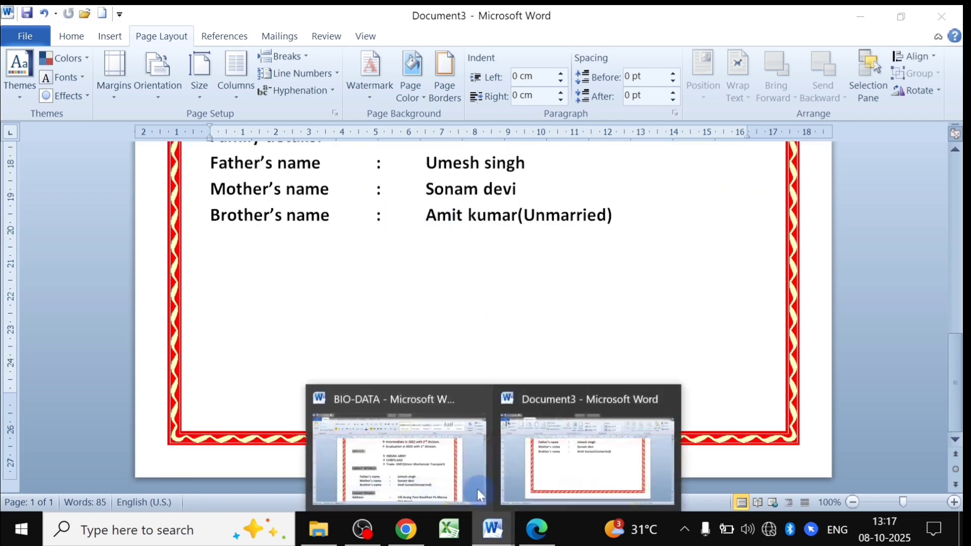
{"action": "left_click", "coordinate": [424, 470]}
{"action": "scroll", "coordinate": [354, 394], "scroll_direction": "down", "scroll_amount": 3}
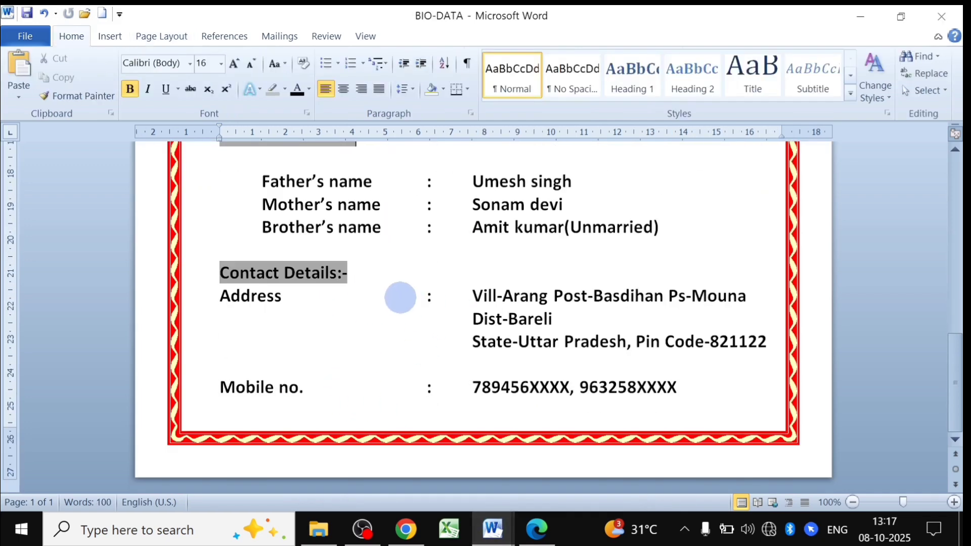
Back in Document3, add blank lines below Brother's name until a second bordered page begins.
{"action": "mouse_move", "coordinate": [506, 512]}
{"action": "left_click", "coordinate": [570, 462]}
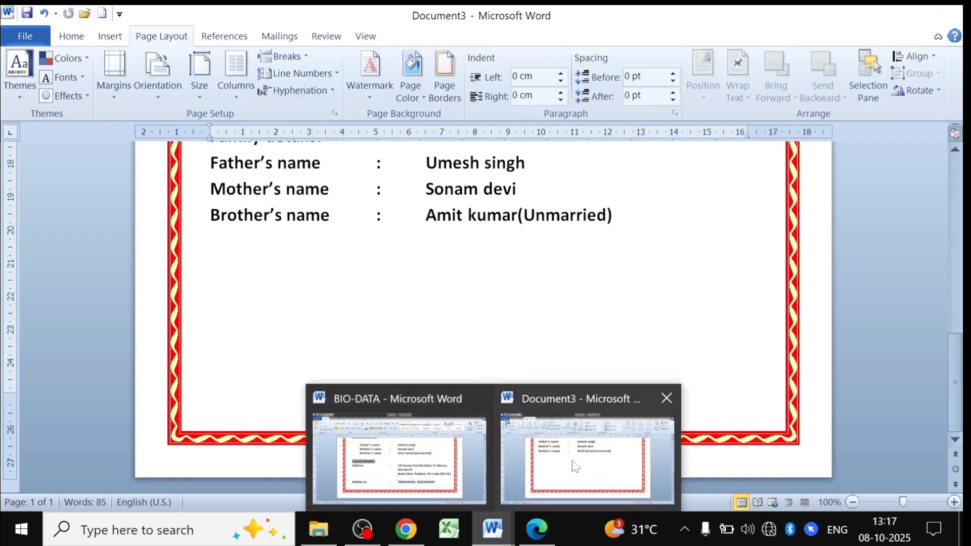
{"action": "scroll", "coordinate": [416, 266], "scroll_direction": "up", "scroll_amount": 5}
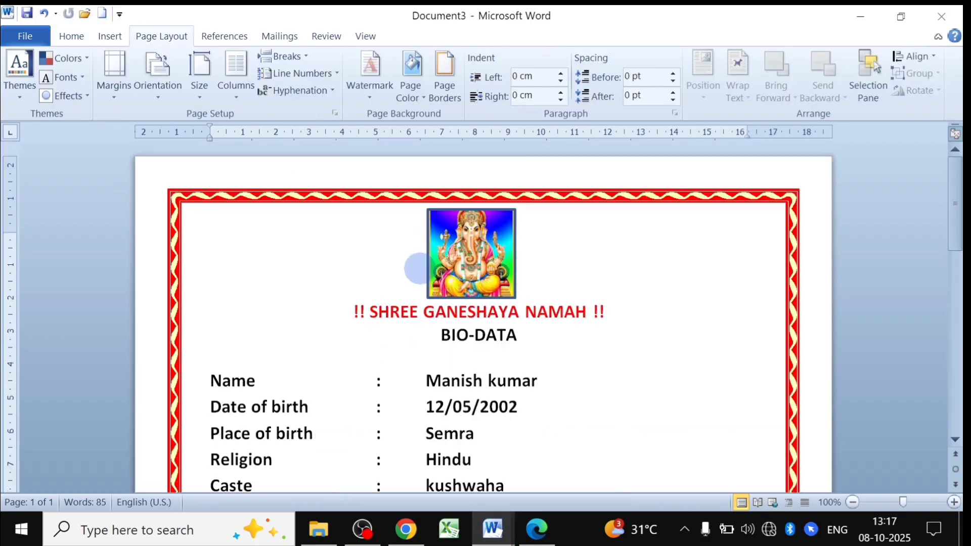
{"action": "left_click", "coordinate": [71, 36]}
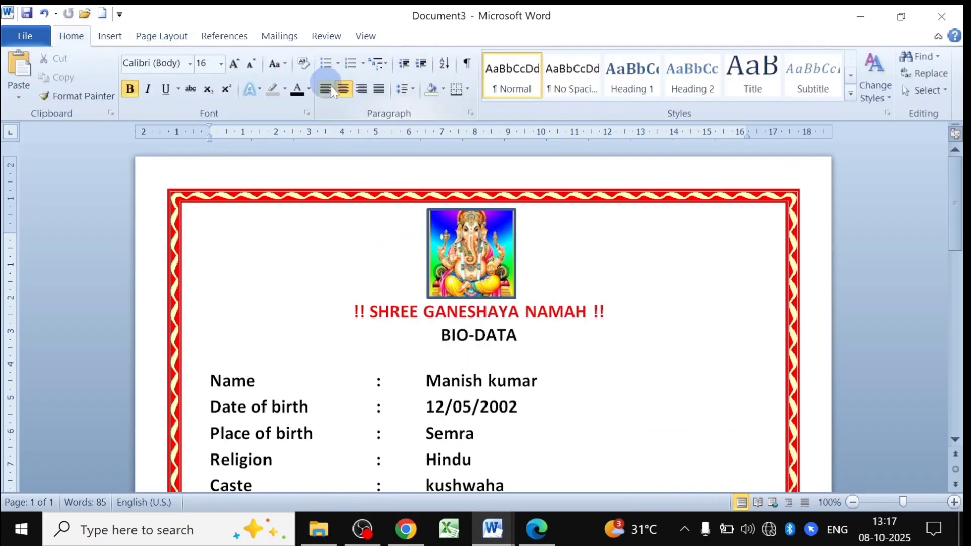
{"action": "scroll", "coordinate": [376, 268], "scroll_direction": "down", "scroll_amount": 15}
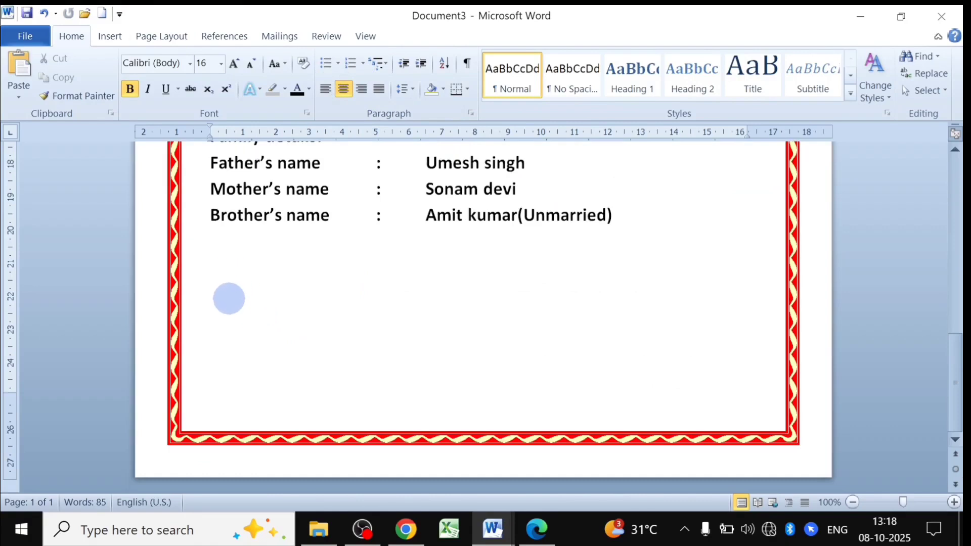
{"action": "left_click", "coordinate": [230, 339]}
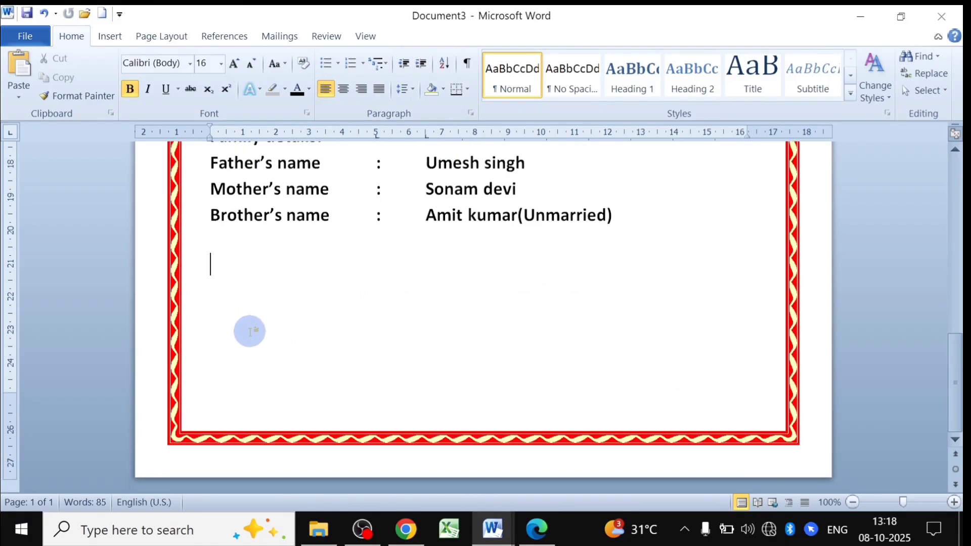
{"action": "key", "text": "Return"}
{"action": "key", "text": "Return"}
{"action": "key", "text": "Return"}
{"action": "key", "text": "Return"}
{"action": "key", "text": "Return"}
{"action": "key", "text": "Return"}
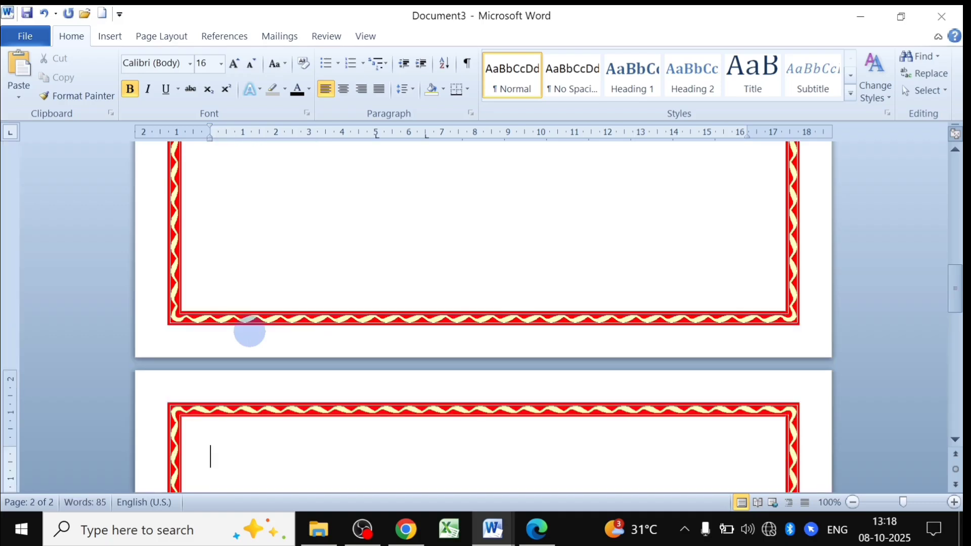
{"action": "scroll", "coordinate": [253, 332], "scroll_direction": "down", "scroll_amount": 3}
Select and copy the three education bullet lines: Matric, intermediate and Graduation.
{"action": "scroll", "coordinate": [227, 278], "scroll_direction": "up", "scroll_amount": 10}
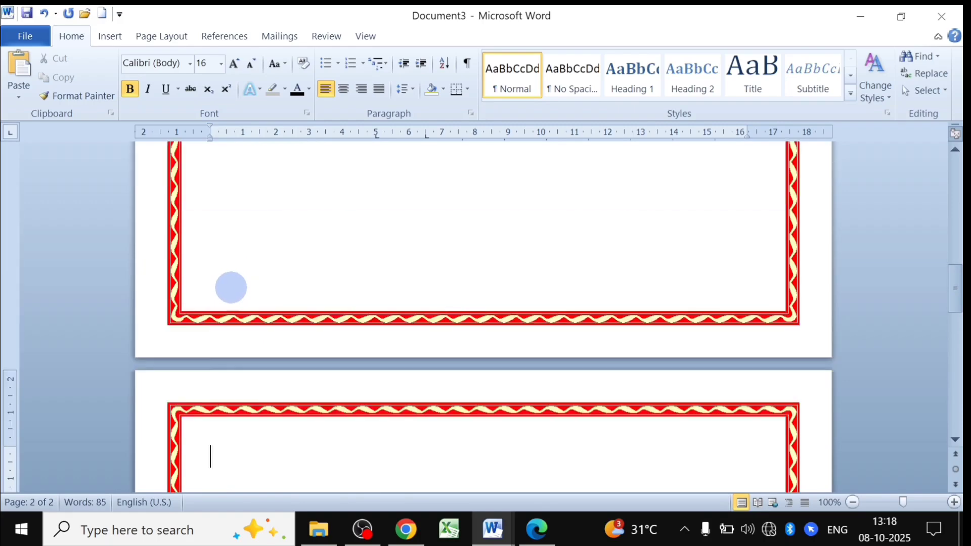
{"action": "scroll", "coordinate": [236, 287], "scroll_direction": "down", "scroll_amount": 10}
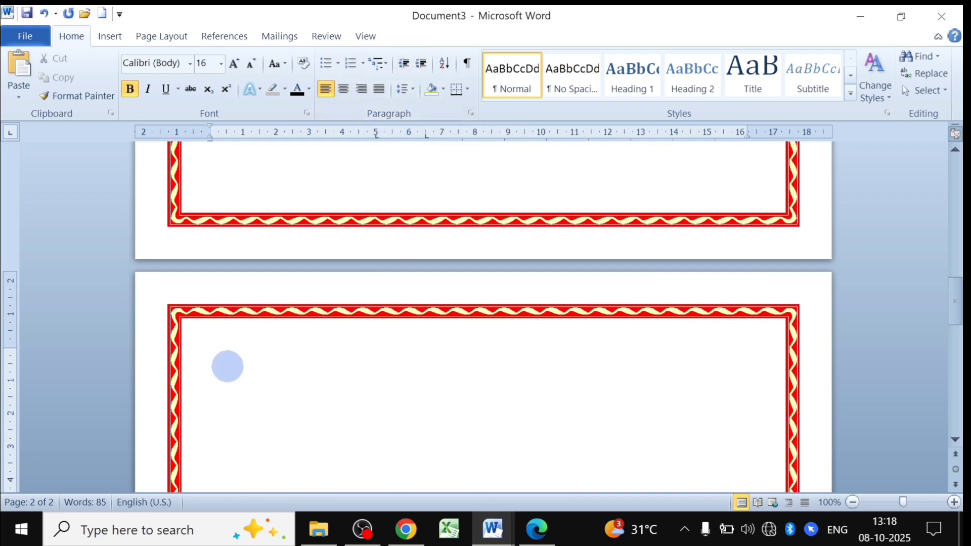
{"action": "scroll", "coordinate": [312, 347], "scroll_direction": "up", "scroll_amount": 10}
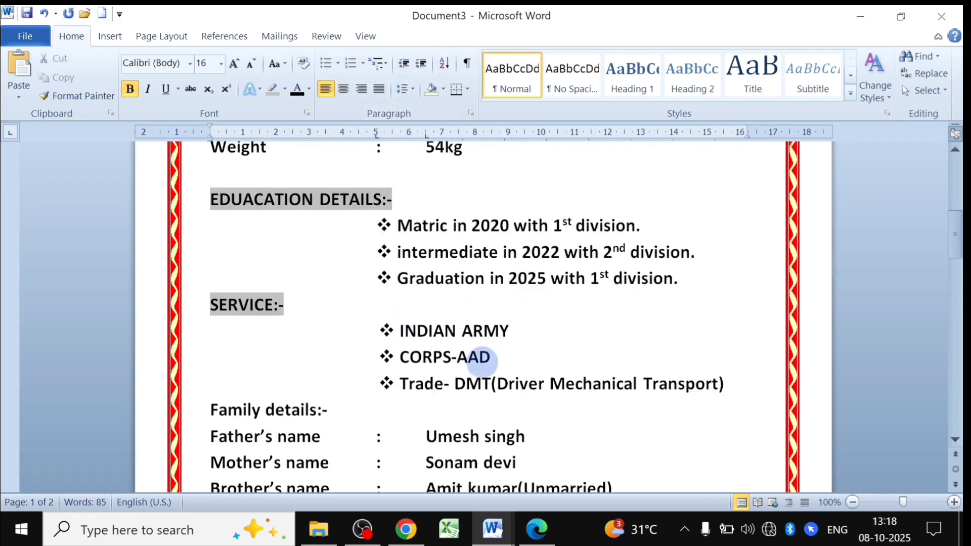
{"action": "scroll", "coordinate": [472, 359], "scroll_direction": "up", "scroll_amount": 8}
{"action": "scroll", "coordinate": [455, 384], "scroll_direction": "down", "scroll_amount": 8}
{"action": "scroll", "coordinate": [475, 404], "scroll_direction": "down", "scroll_amount": 4}
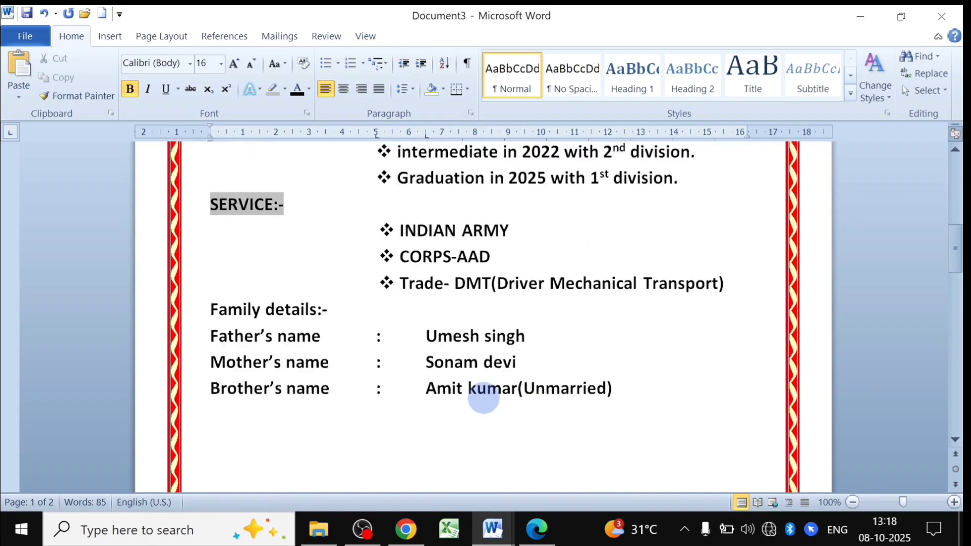
{"action": "scroll", "coordinate": [438, 356], "scroll_direction": "up", "scroll_amount": 4}
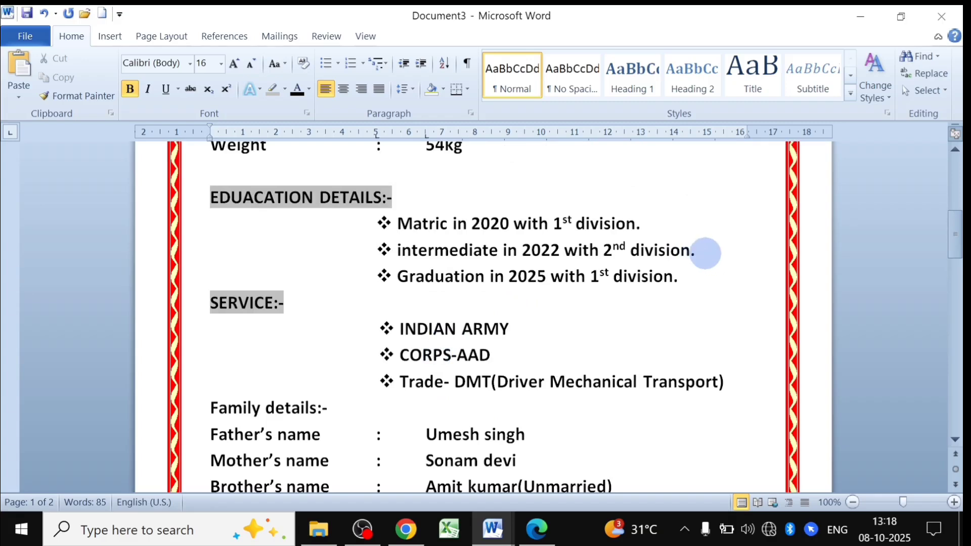
{"action": "left_click_drag", "start_coordinate": [704, 251], "coordinate": [427, 256]}
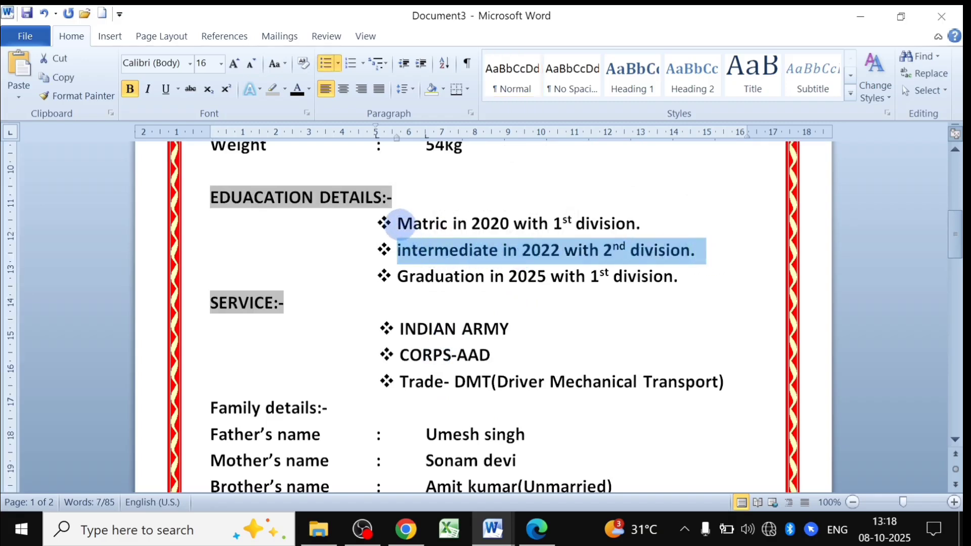
{"action": "left_click_drag", "start_coordinate": [398, 223], "coordinate": [688, 283]}
{"action": "key", "text": "ctrl+c"}
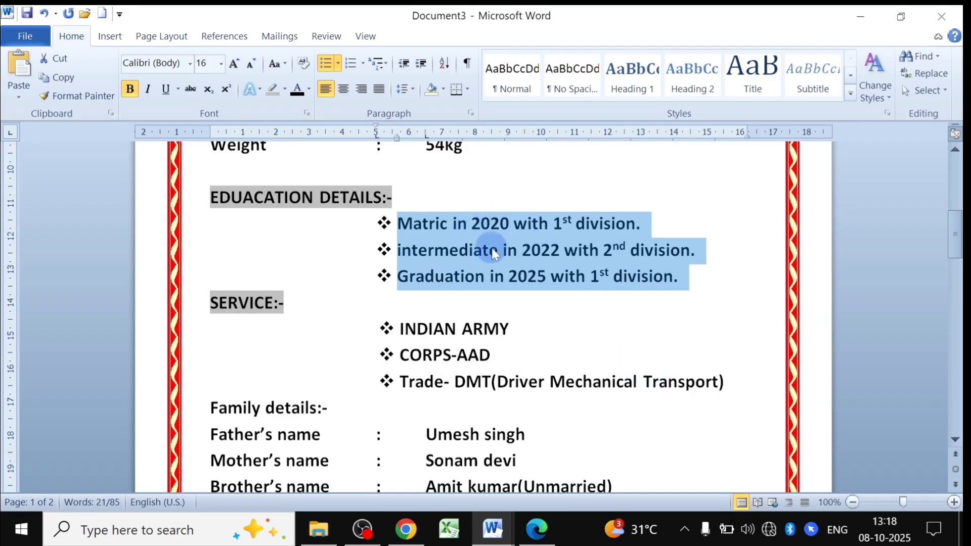
Paste the three education lines onto page 2.
{"action": "scroll", "coordinate": [488, 269], "scroll_direction": "down", "scroll_amount": 10}
{"action": "left_click", "coordinate": [216, 368]}
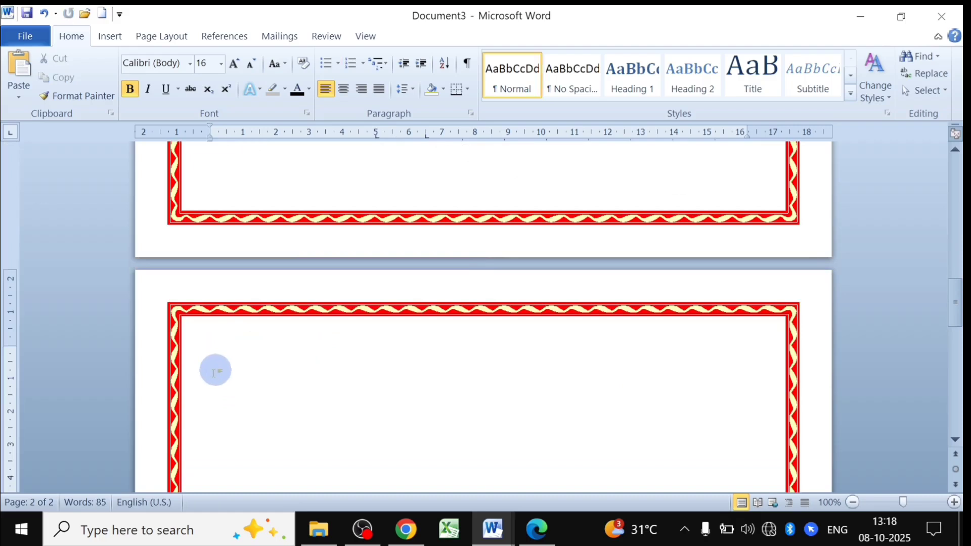
{"action": "key", "text": "ctrl+v"}
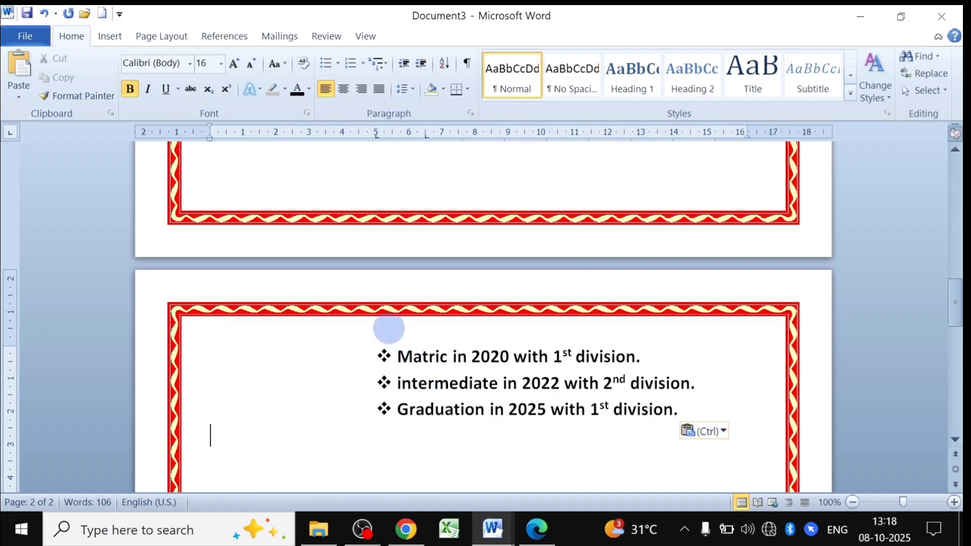
{"action": "left_click", "coordinate": [394, 355]}
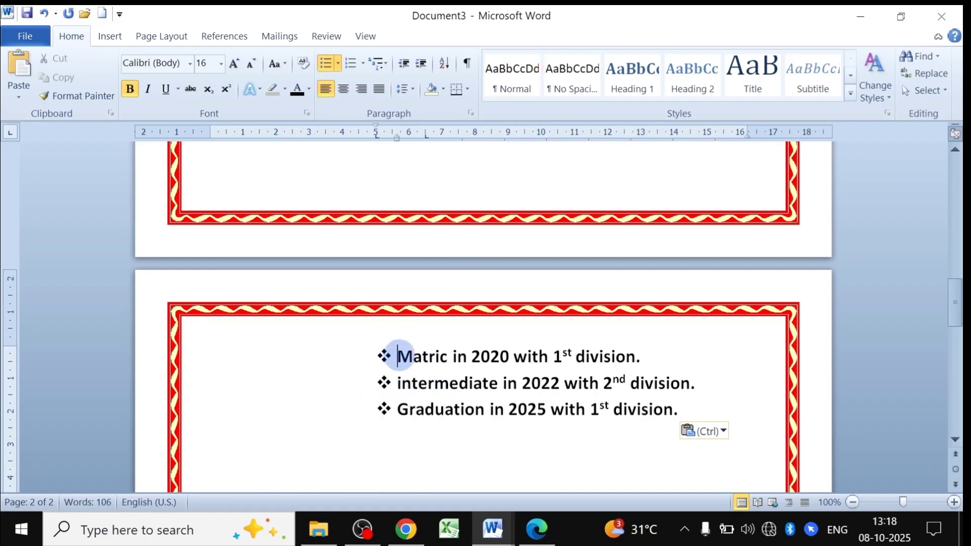
Set the bullets of the three pasted qualification lines to None, leaving plain bold text.
{"action": "left_click_drag", "start_coordinate": [397, 356], "coordinate": [683, 410]}
{"action": "left_click", "coordinate": [334, 66]}
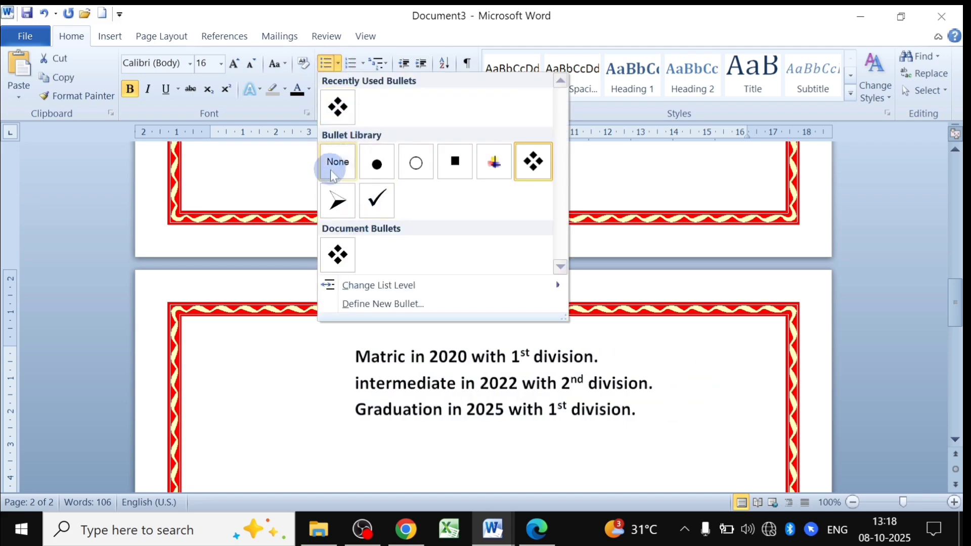
{"action": "left_click", "coordinate": [348, 163]}
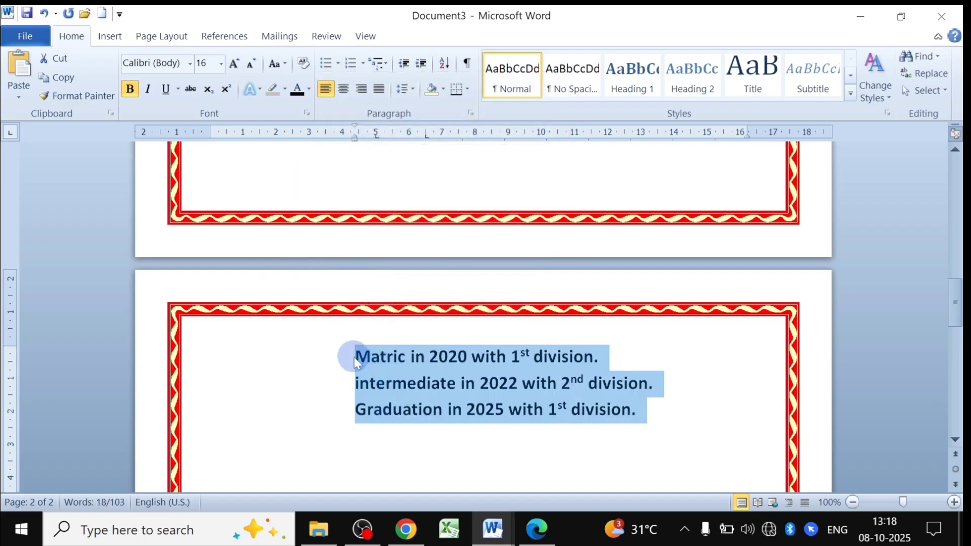
{"action": "left_click", "coordinate": [362, 65]}
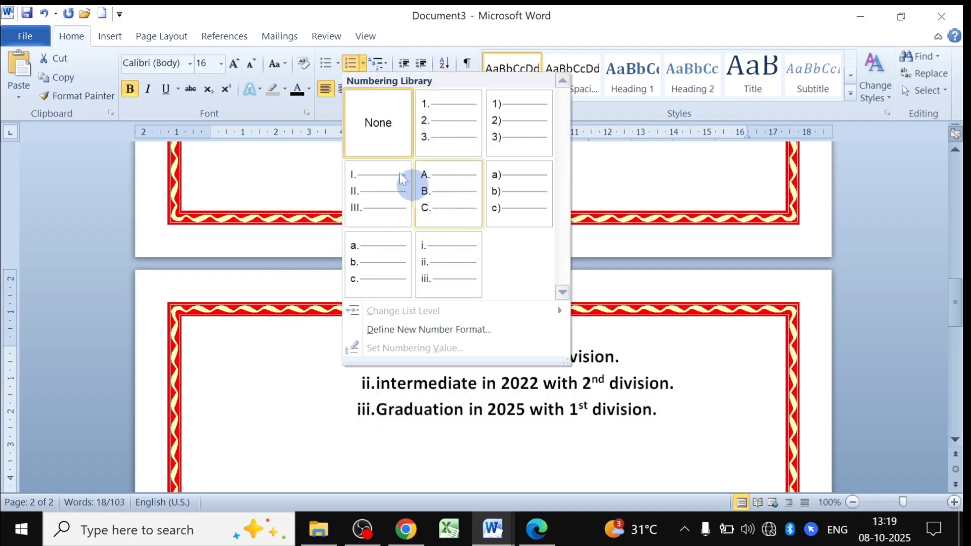
{"action": "left_click", "coordinate": [329, 112]}
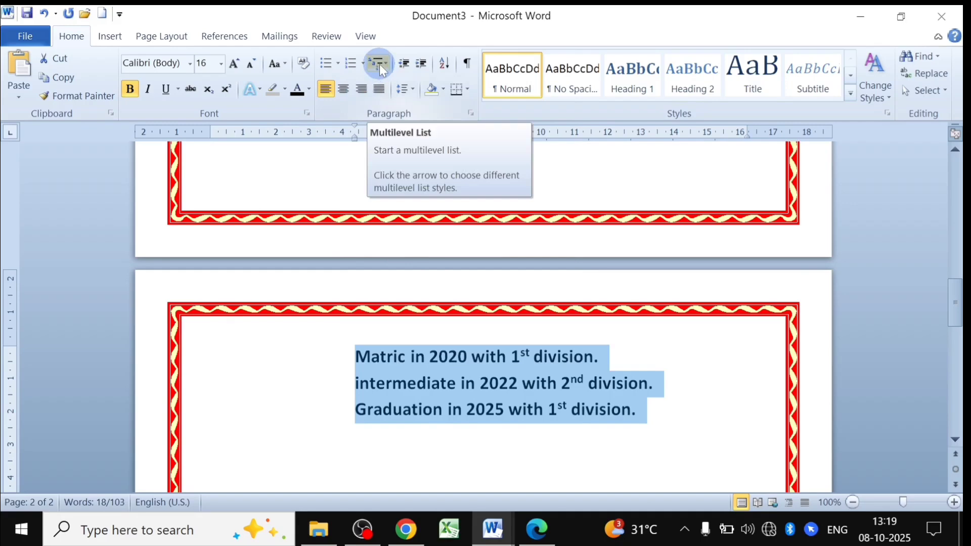
{"action": "left_click", "coordinate": [322, 428]}
{"action": "scroll", "coordinate": [321, 425], "scroll_direction": "down", "scroll_amount": 4}
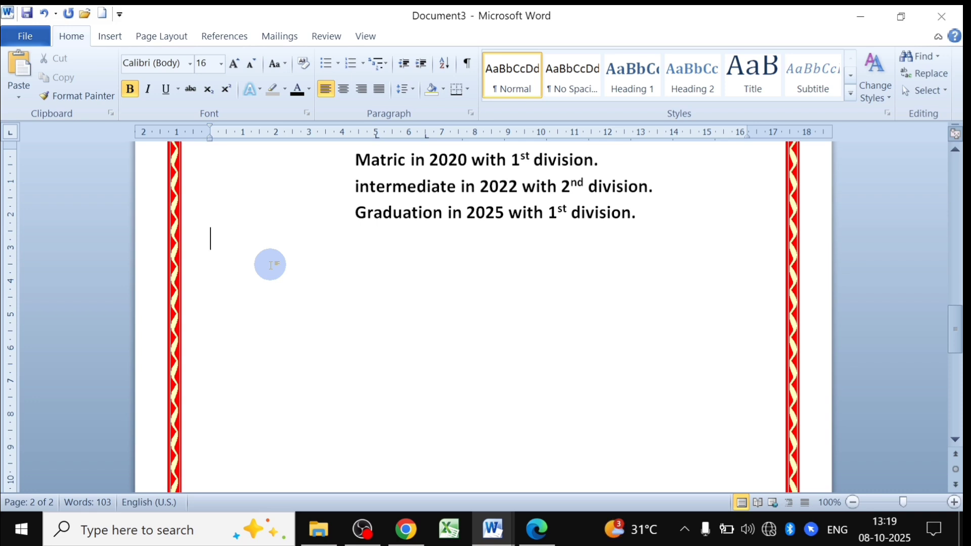
Type COMPUTER and number it as item 1 with 1. 2. 3. numbering.
{"action": "type", "text": "COMPUTER"}
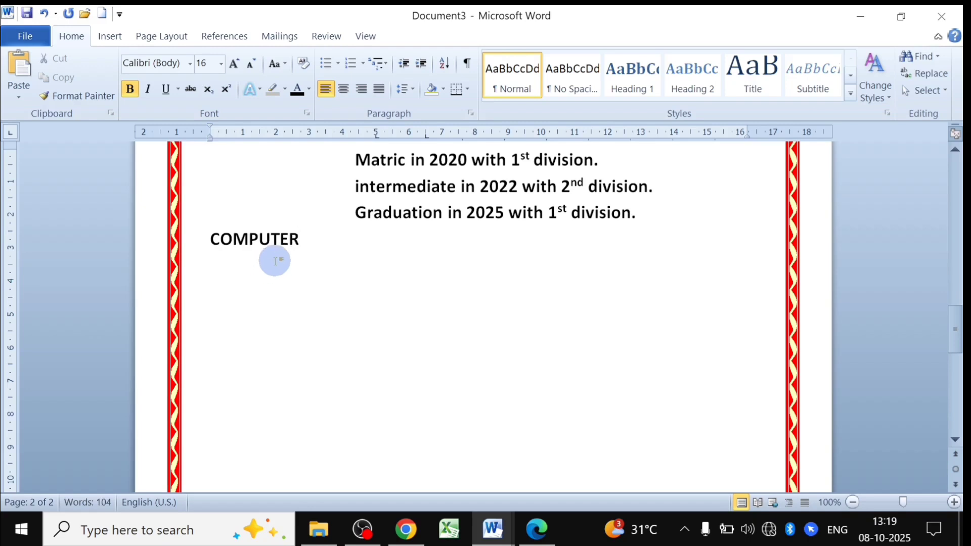
{"action": "left_click_drag", "start_coordinate": [298, 239], "coordinate": [211, 238]}
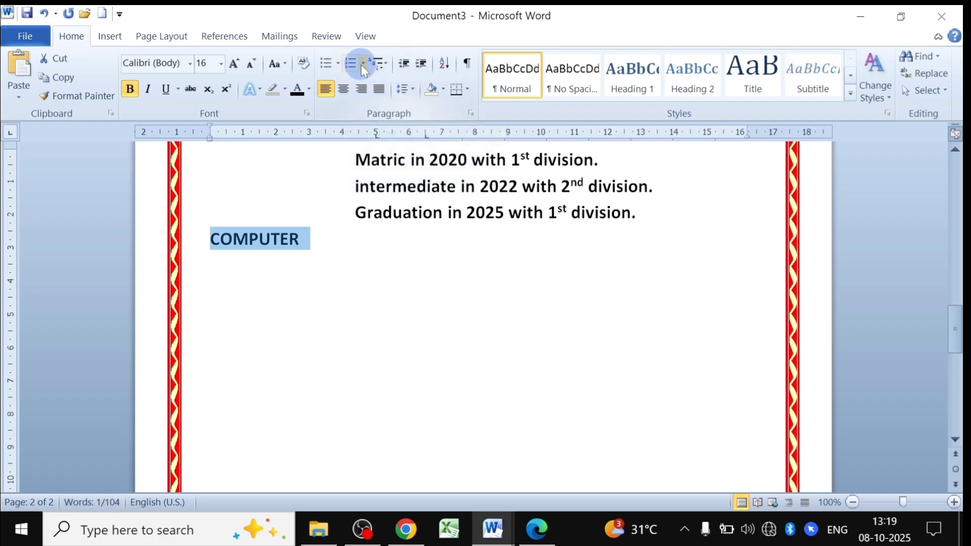
{"action": "left_click", "coordinate": [362, 65]}
{"action": "left_click", "coordinate": [438, 137]}
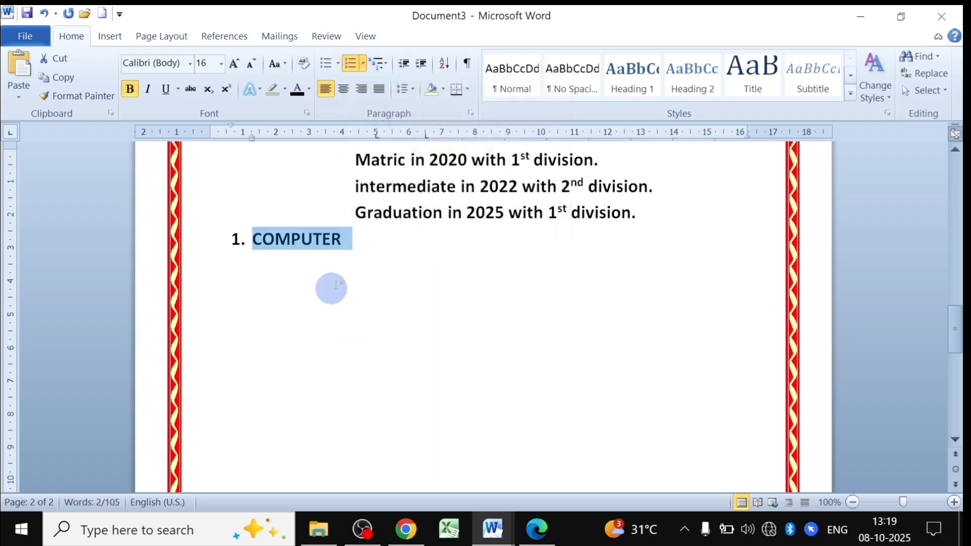
Add a new list item under COMPUTER and demote it to sub-level a.
{"action": "left_click", "coordinate": [347, 241]}
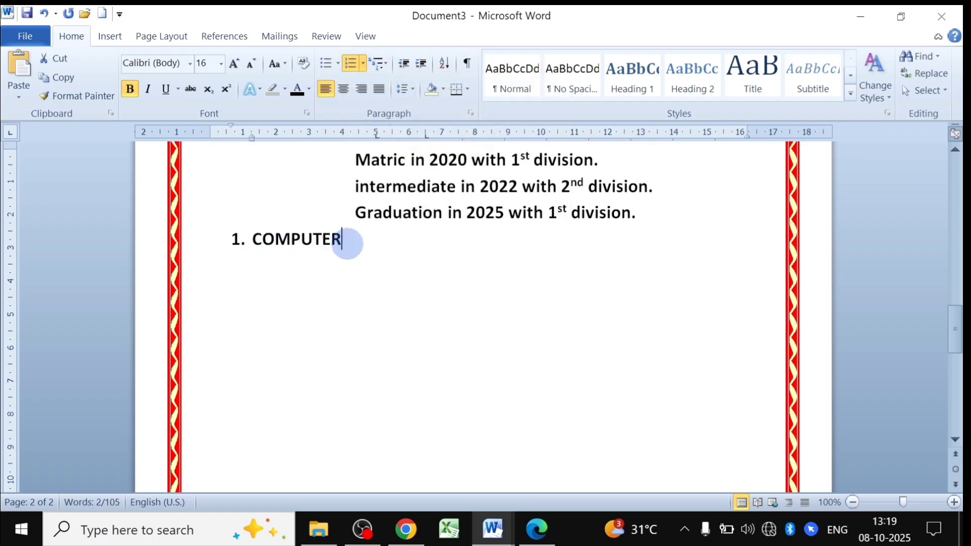
{"action": "key", "text": "Return"}
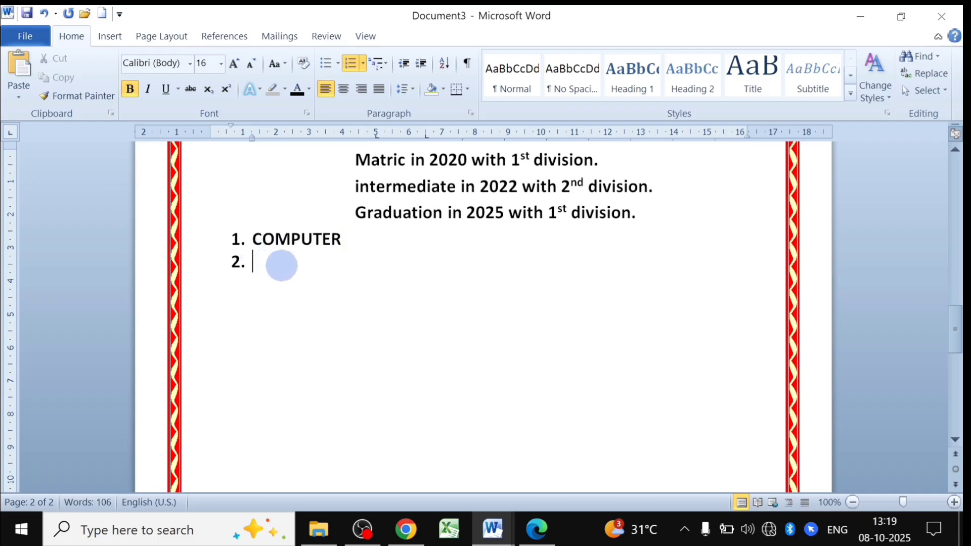
{"action": "left_click", "coordinate": [385, 65]}
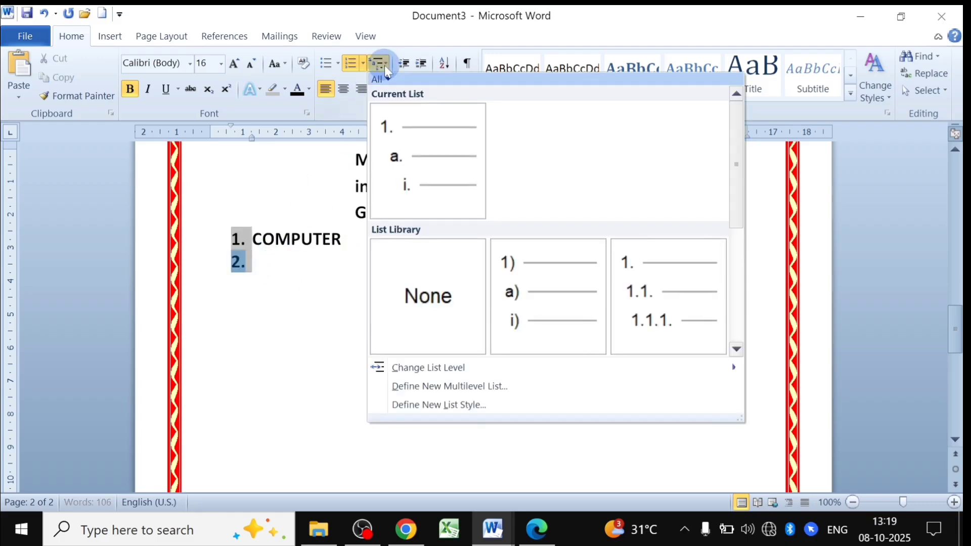
{"action": "mouse_move", "coordinate": [423, 159]}
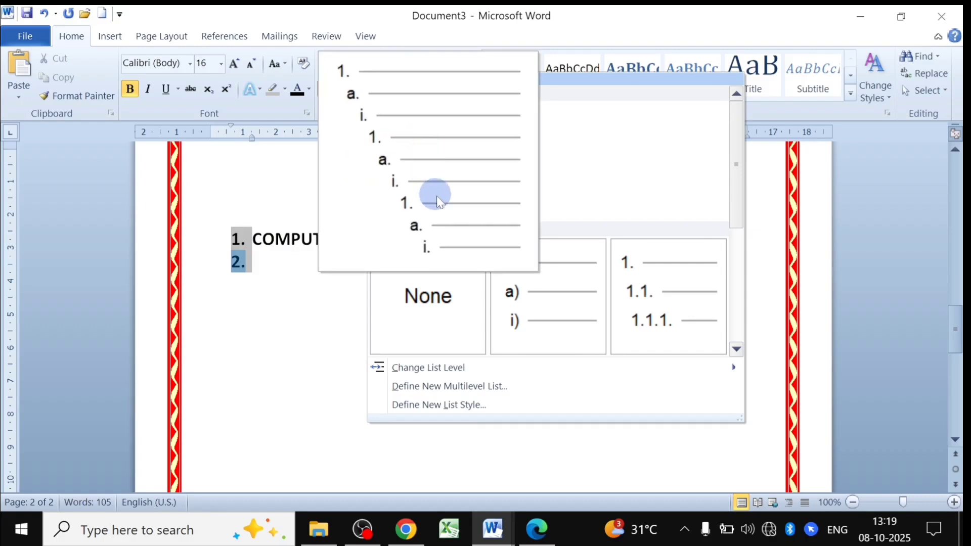
{"action": "mouse_move", "coordinate": [412, 372]}
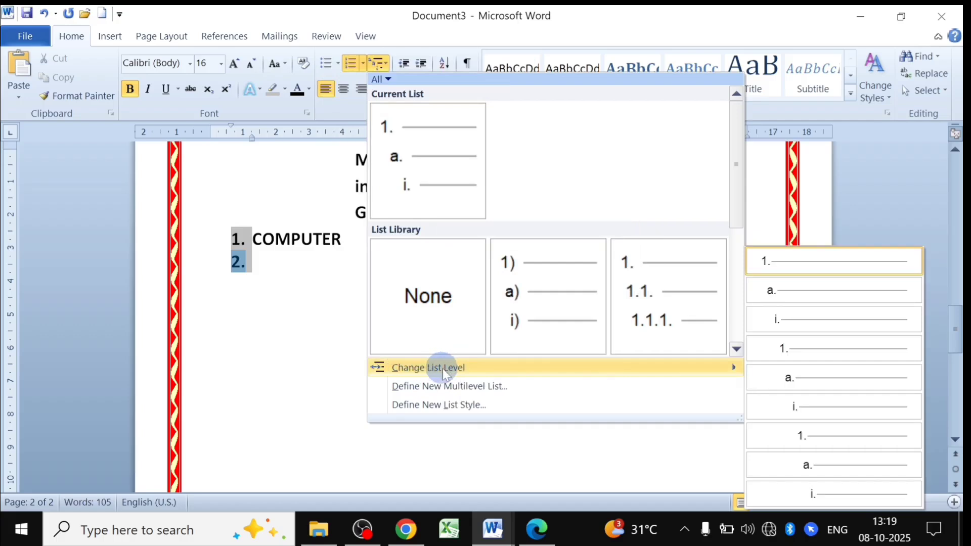
{"action": "left_click", "coordinate": [786, 288]}
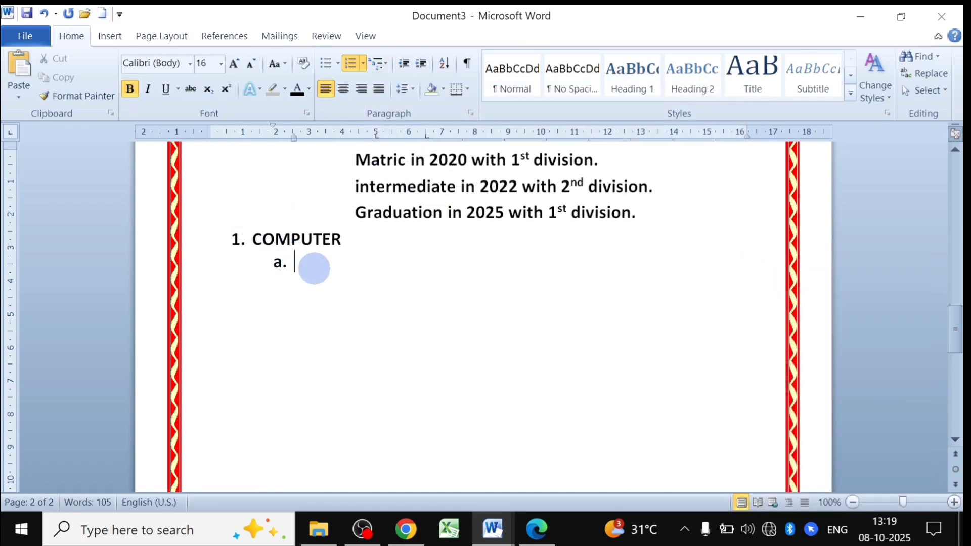
Enter commonly, operating and machine as sub-items a) to c).
{"action": "type", "text": "cOM"}
{"action": "key", "text": "BackSpace"}
{"action": "type", "text": "commonly"}
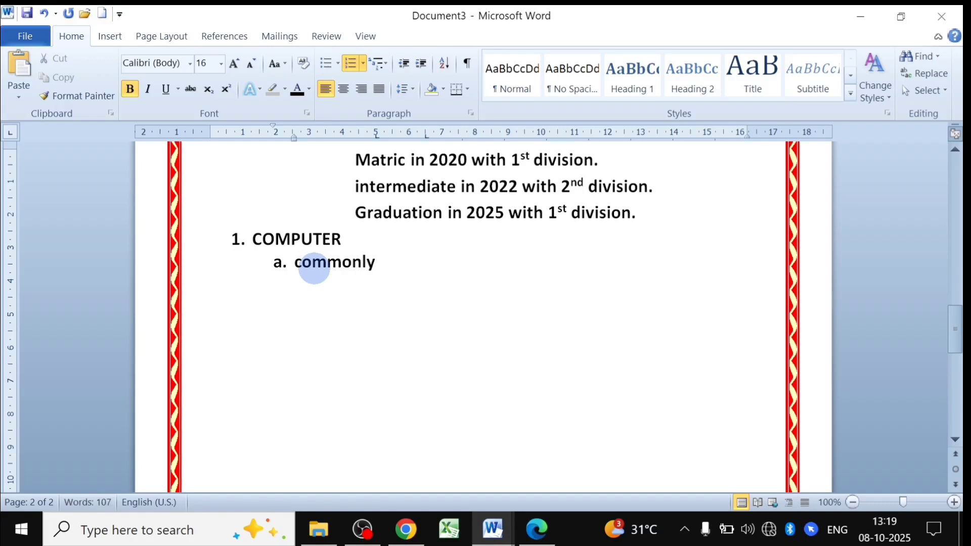
{"action": "key", "text": "Return"}
{"action": "type", "text": "oper"}
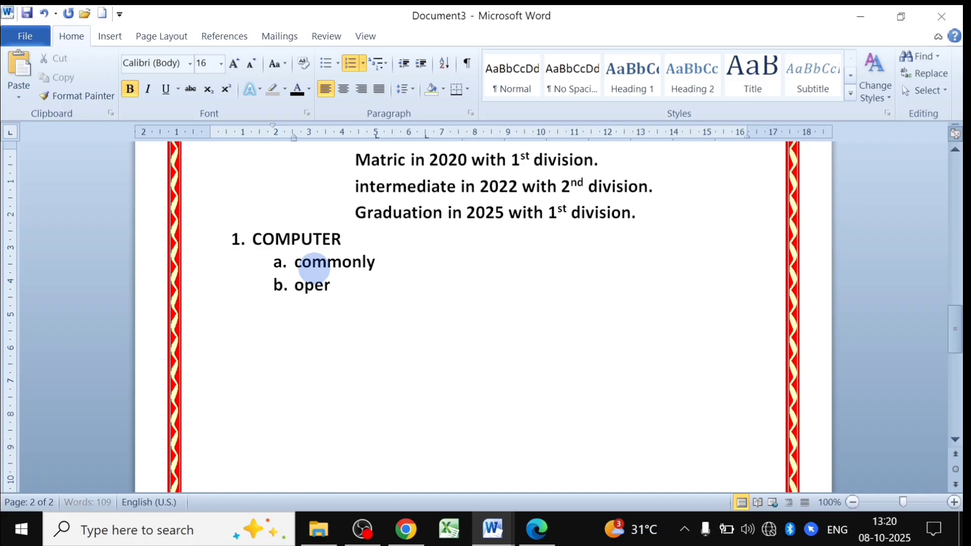
{"action": "type", "text": "ating"}
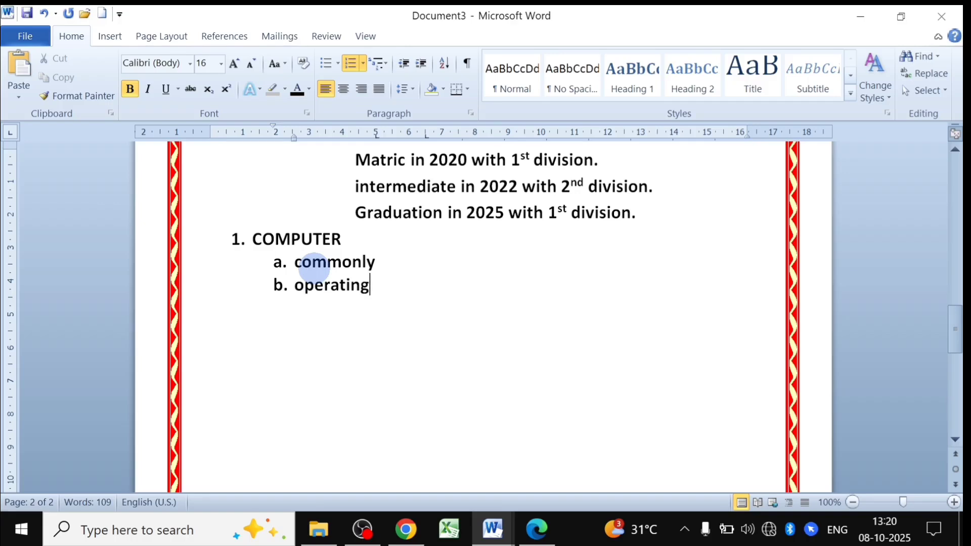
{"action": "key", "text": "Return"}
{"action": "type", "text": "machine"}
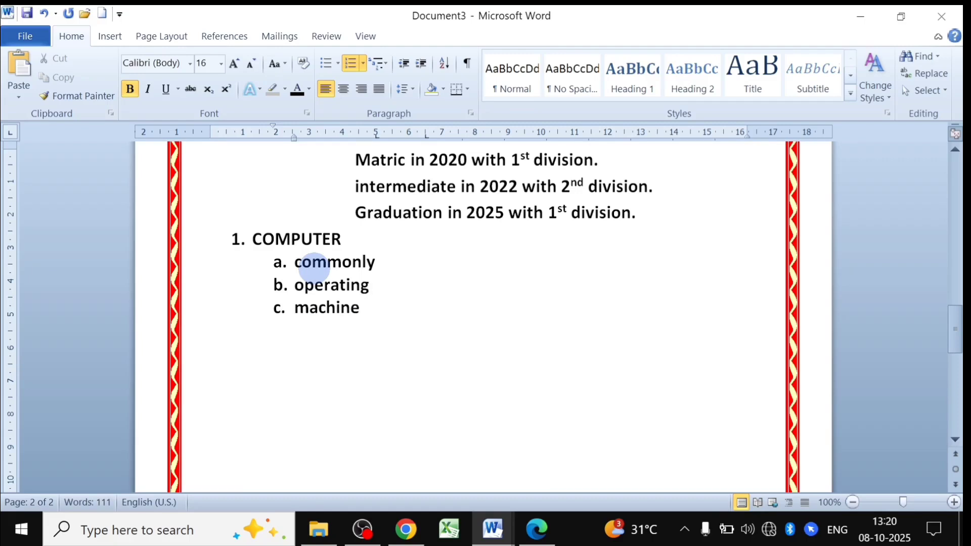
{"action": "key", "text": "Return"}
Add Particular and 'use for' as sub-items d) and e).
{"action": "type", "text": "Partic"}
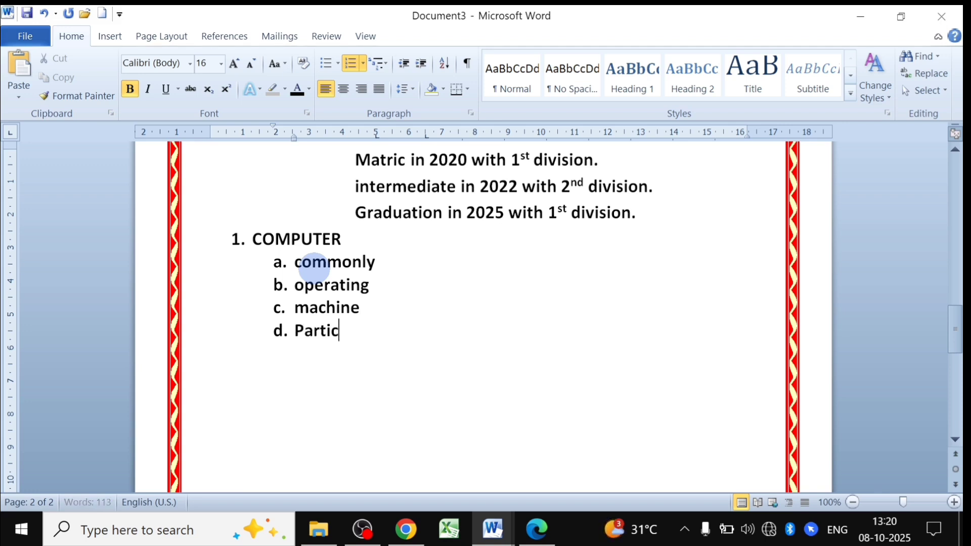
{"action": "type", "text": "ular"}
{"action": "key", "text": "Return"}
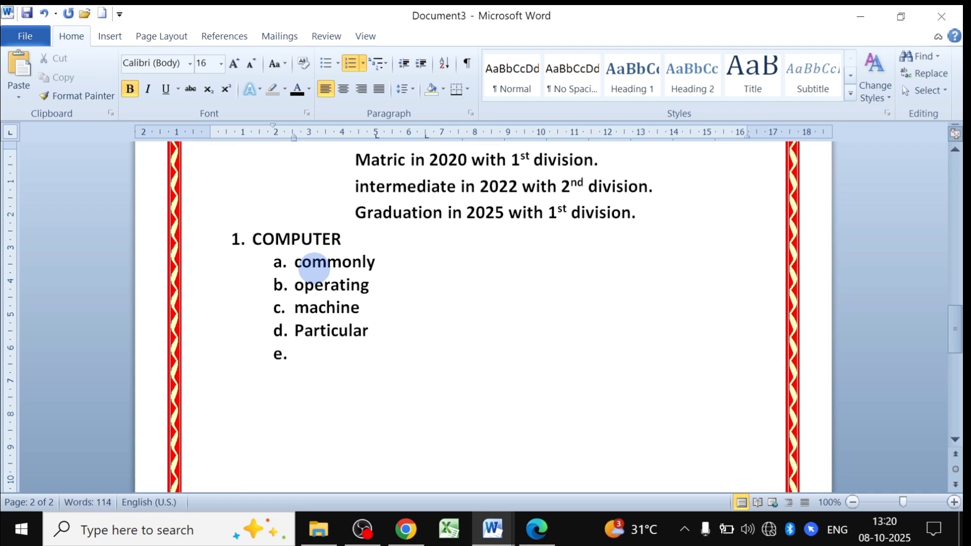
{"action": "type", "text": "use"}
{"action": "key", "text": "Return"}
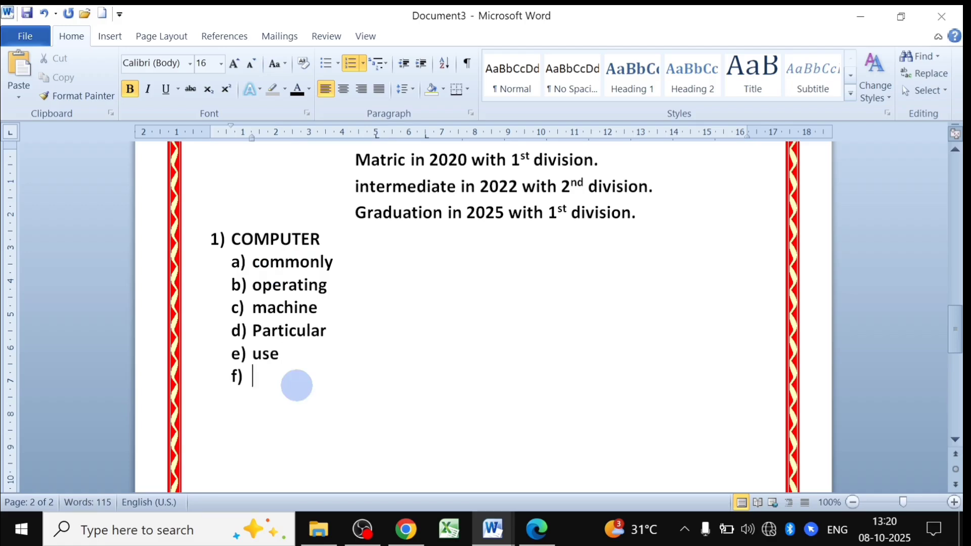
{"action": "left_click", "coordinate": [279, 354]}
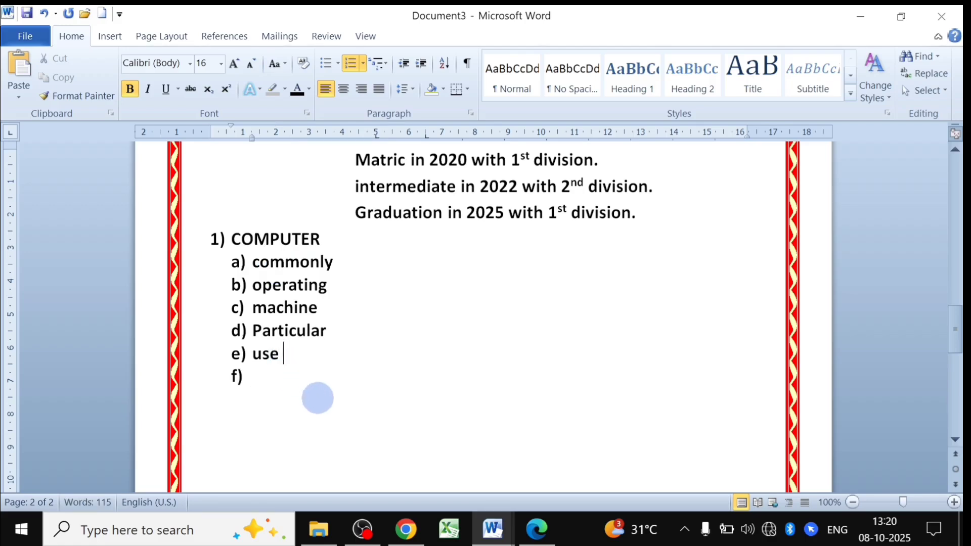
{"action": "type", "text": "for"}
{"action": "left_click", "coordinate": [262, 376]}
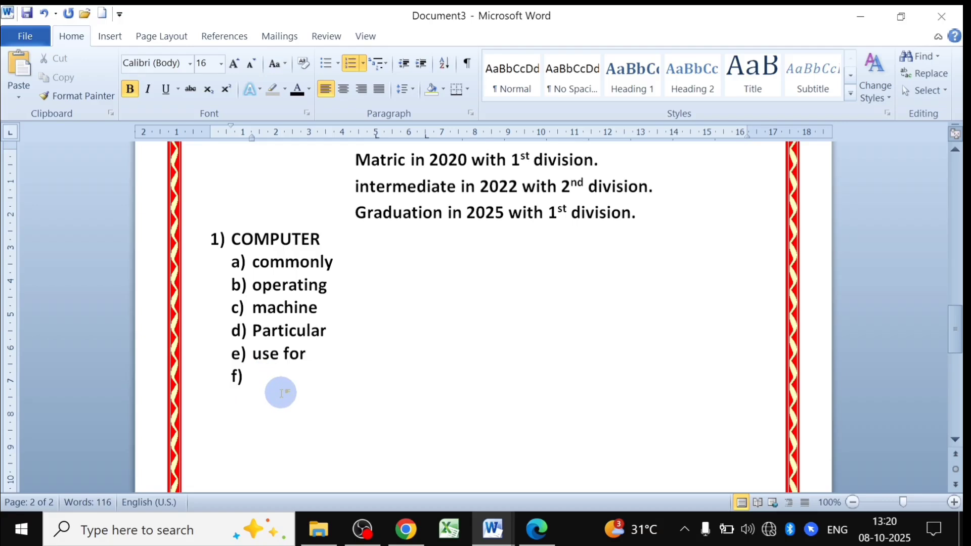
Add Technical, Eduaction and Research as sub-items f) to h), undoing a trial right-alignment.
{"action": "type", "text": "Technical"}
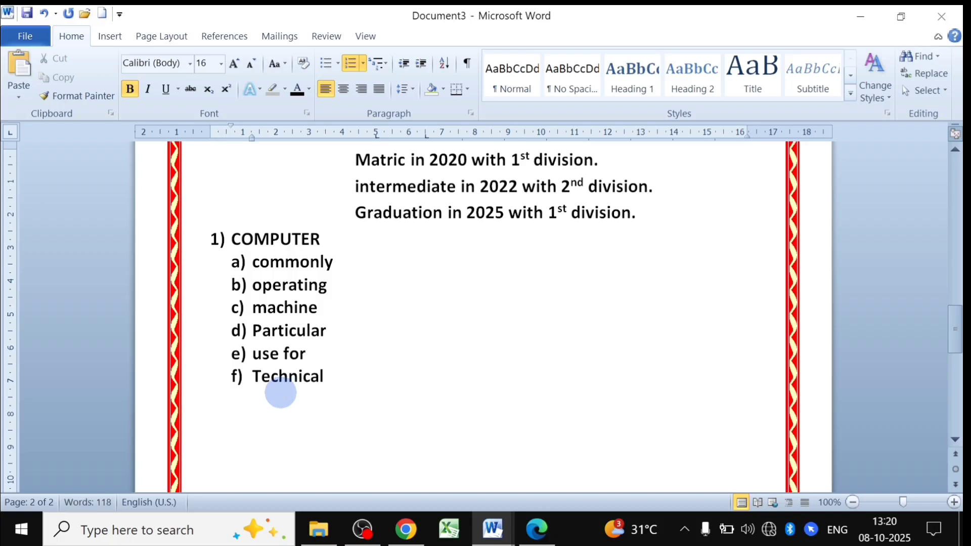
{"action": "key", "text": "Return"}
{"action": "type", "text": "E"}
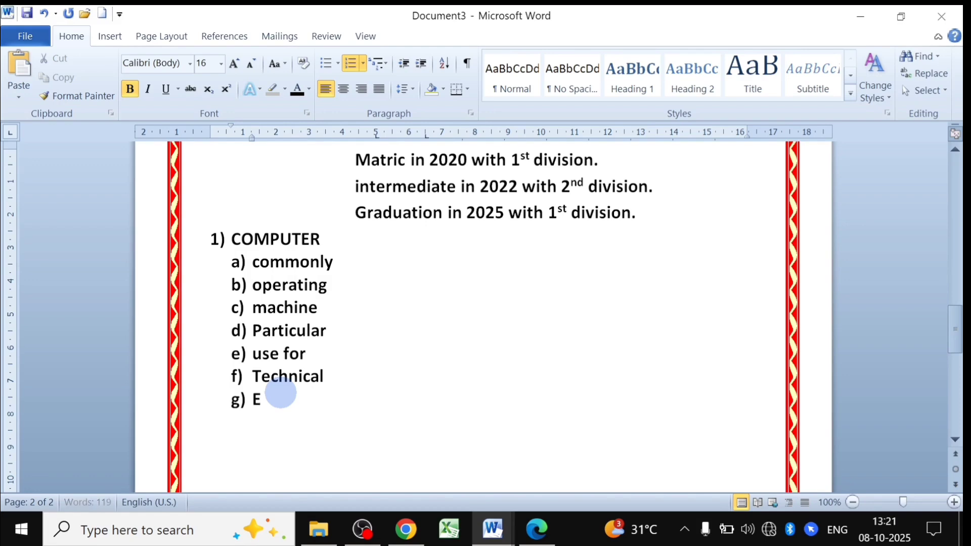
{"action": "type", "text": "duaction"}
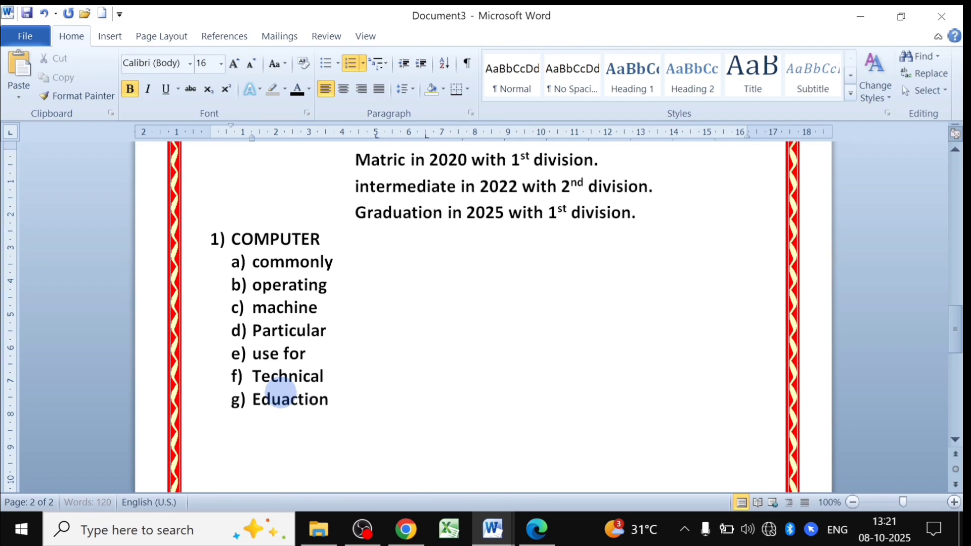
{"action": "key", "text": "Return"}
{"action": "type", "text": "Resea"}
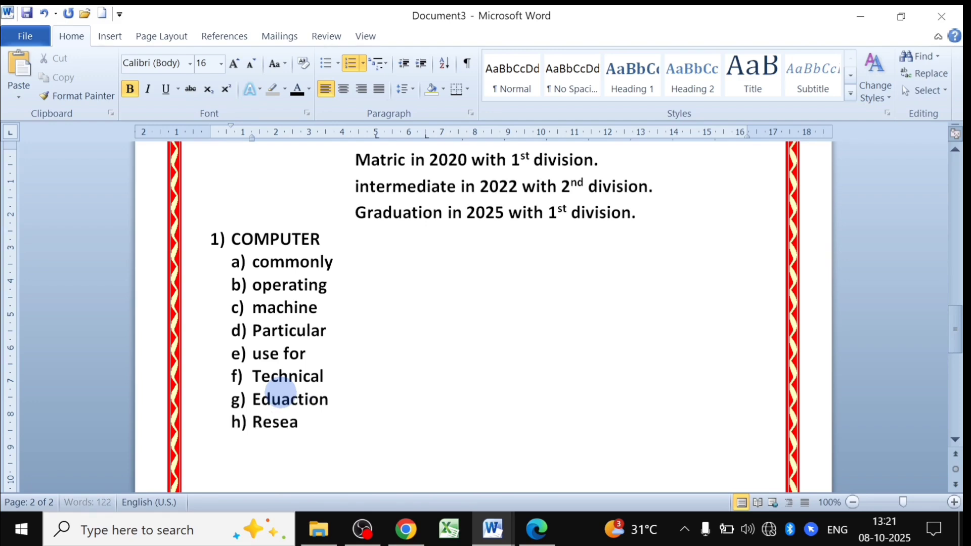
{"action": "type", "text": "rch"}
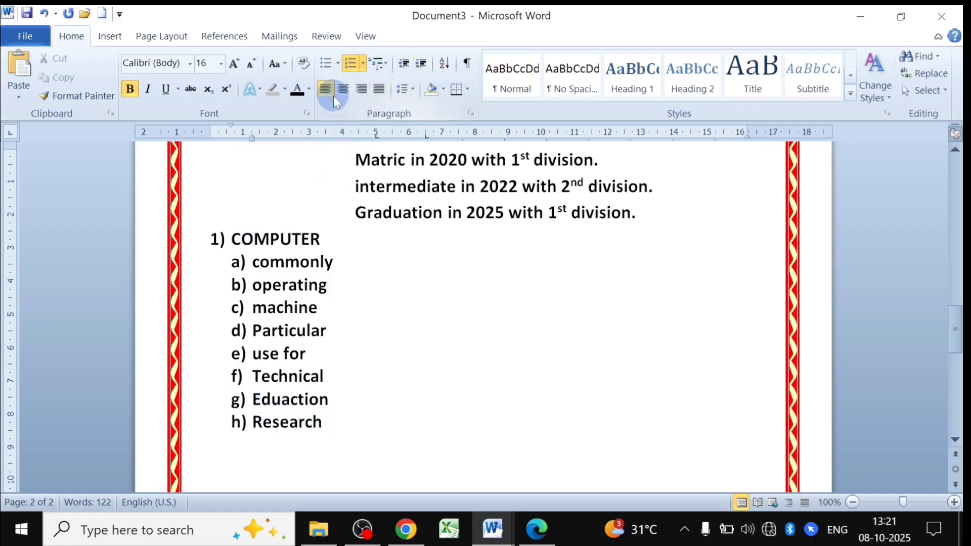
{"action": "left_click", "coordinate": [362, 89]}
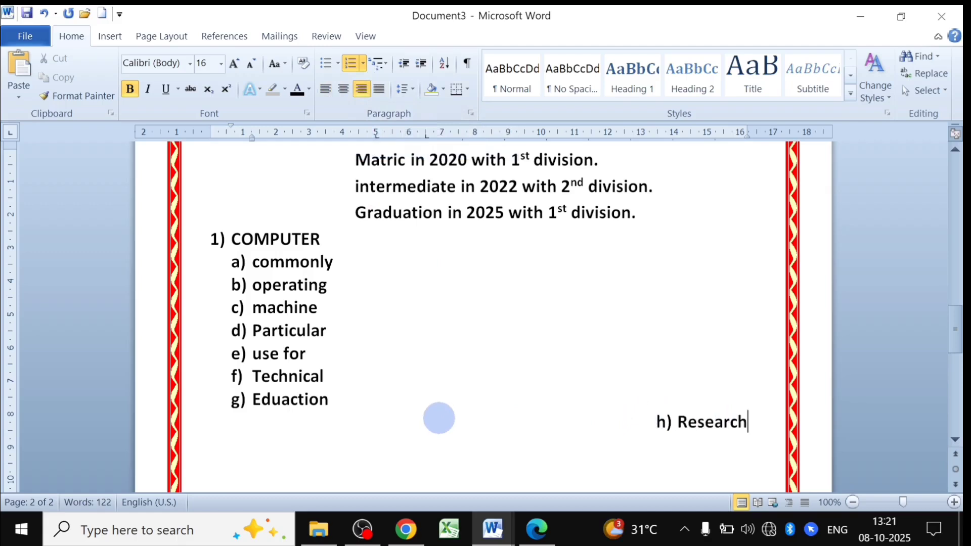
{"action": "key", "text": "ctrl+z"}
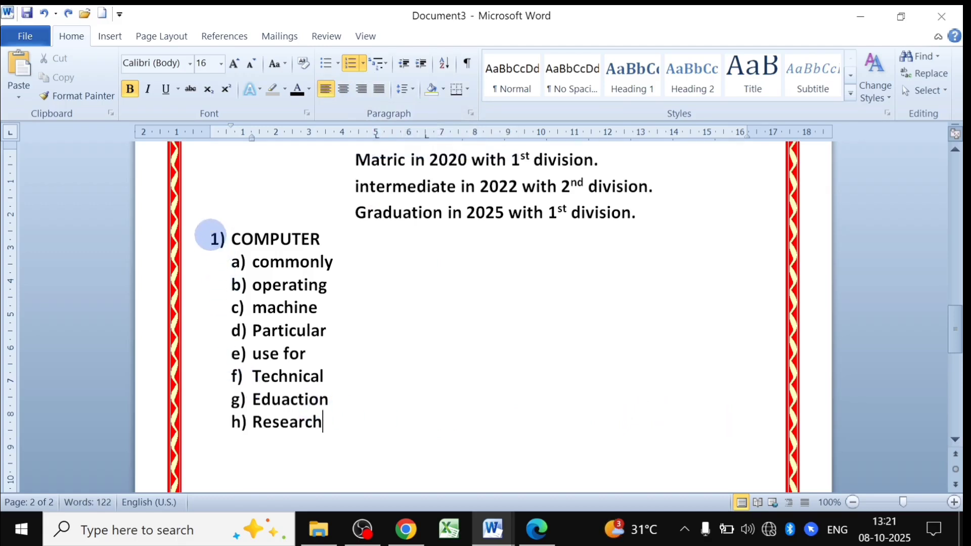
{"action": "scroll", "coordinate": [211, 234], "scroll_direction": "up", "scroll_amount": 3}
{"action": "left_click_drag", "start_coordinate": [338, 251], "coordinate": [639, 317]}
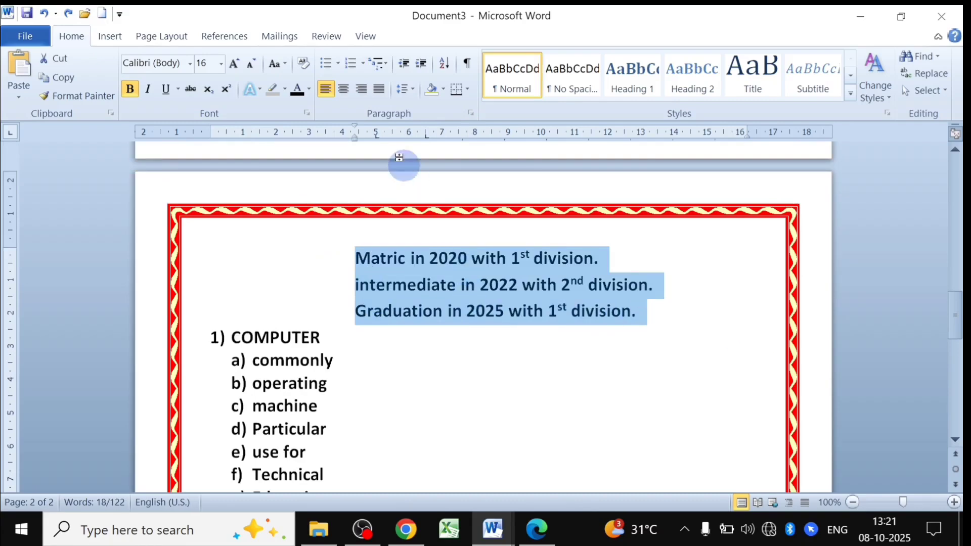
Justify the Matric, intermediate and Graduation lines instead of right-aligning them.
{"action": "left_click", "coordinate": [361, 89]}
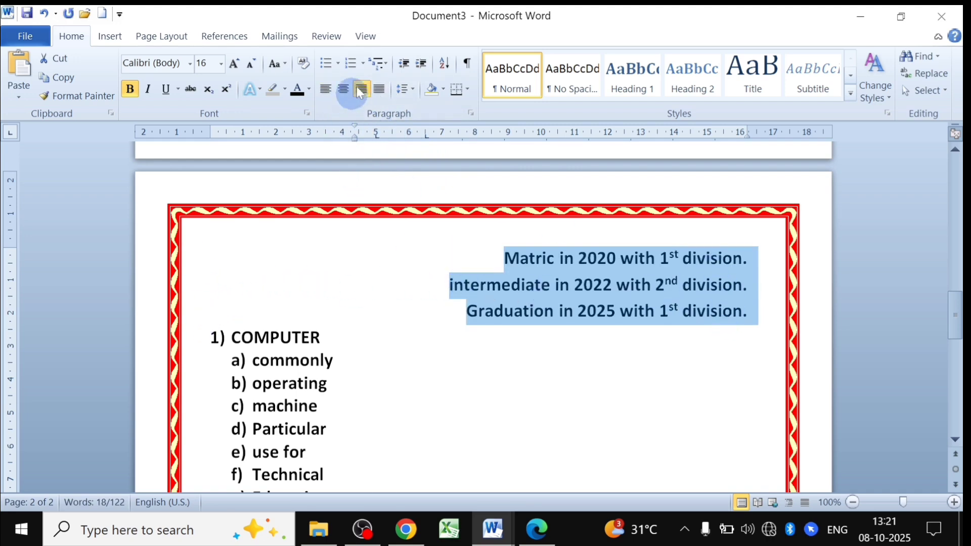
{"action": "left_click", "coordinate": [379, 91]}
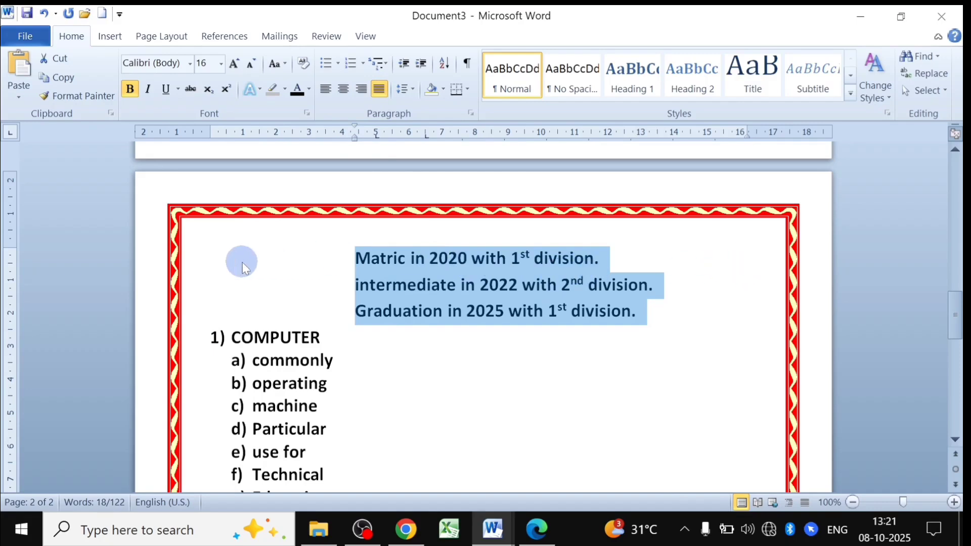
{"action": "scroll", "coordinate": [245, 268], "scroll_direction": "down", "scroll_amount": 10}
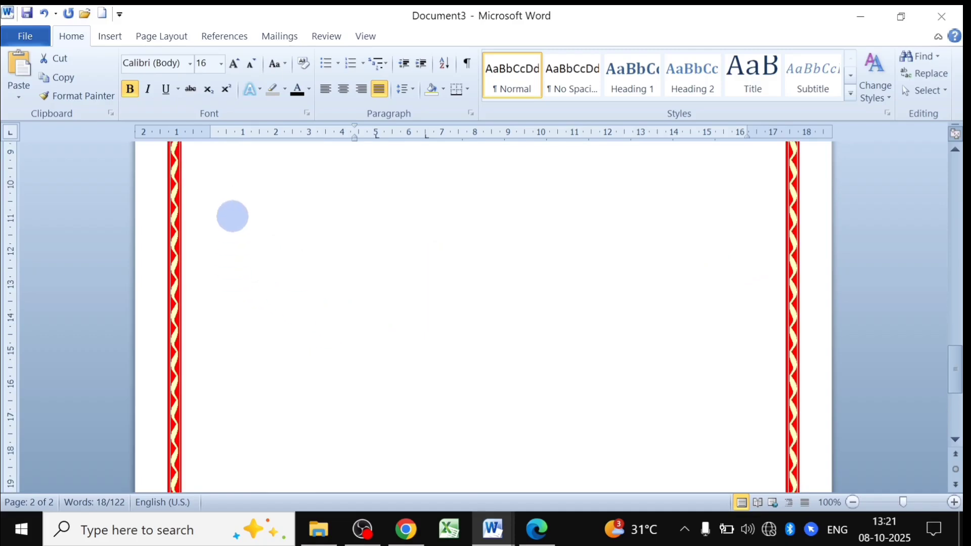
Generate three sample paragraphs with =rand() below the a)–h) list and select them.
{"action": "scroll", "coordinate": [233, 217], "scroll_direction": "up", "scroll_amount": 5}
{"action": "left_click", "coordinate": [212, 373]}
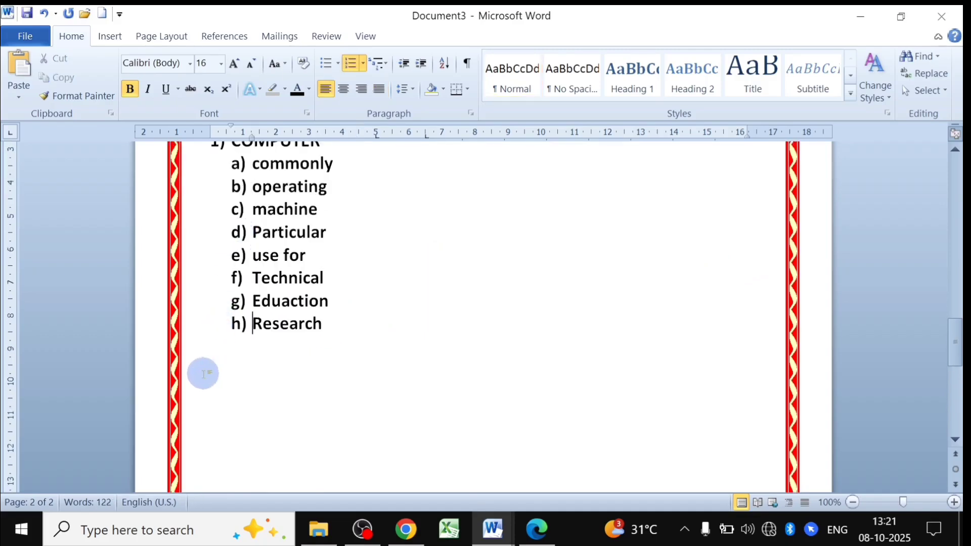
{"action": "left_click", "coordinate": [203, 373]}
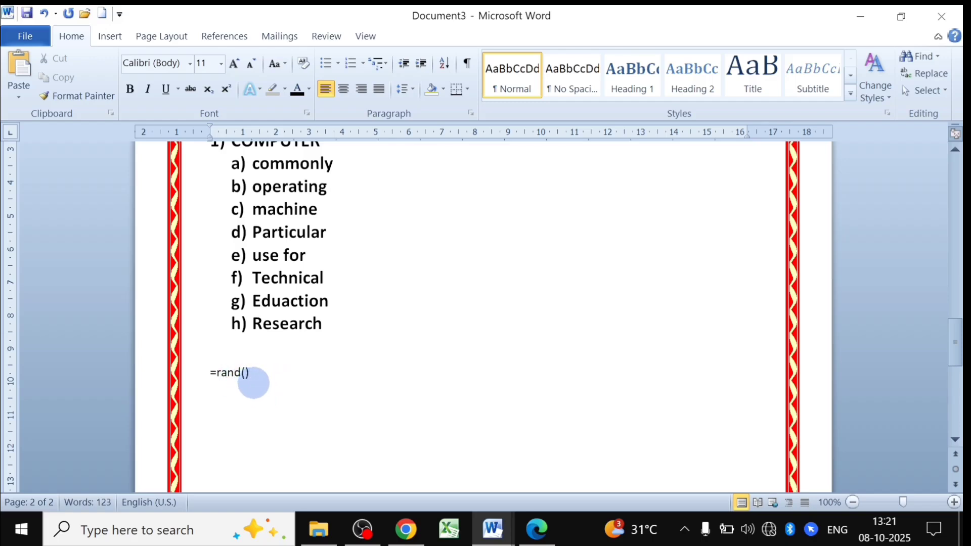
{"action": "key", "text": "Return"}
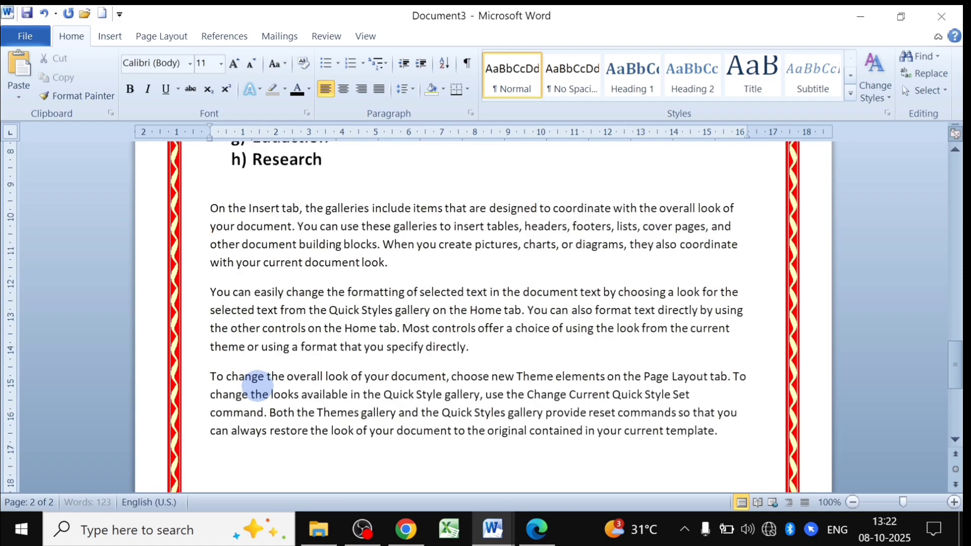
{"action": "scroll", "coordinate": [258, 385], "scroll_direction": "up", "scroll_amount": 2}
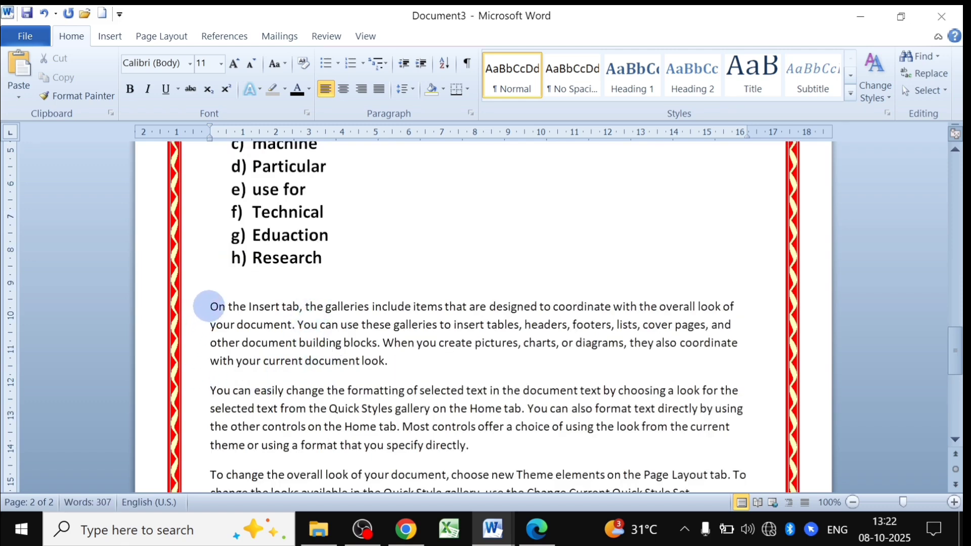
{"action": "left_click_drag", "start_coordinate": [209, 306], "coordinate": [735, 380]}
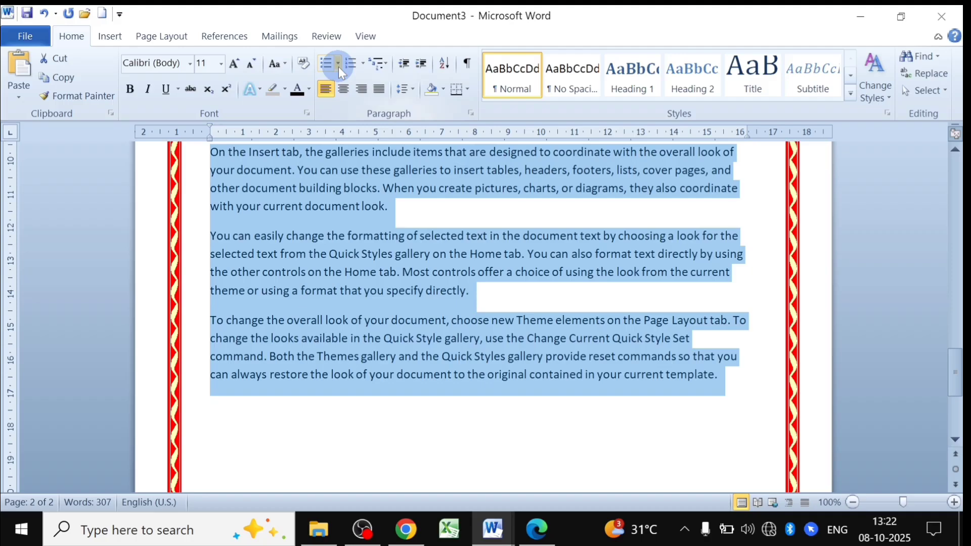
Grow the selected sample paragraphs to 18 pt and justify them.
{"action": "left_click", "coordinate": [235, 64]}
{"action": "left_click", "coordinate": [236, 65]}
{"action": "left_click", "coordinate": [235, 64]}
{"action": "left_click", "coordinate": [235, 64]}
{"action": "scroll", "coordinate": [423, 361], "scroll_direction": "up", "scroll_amount": 5}
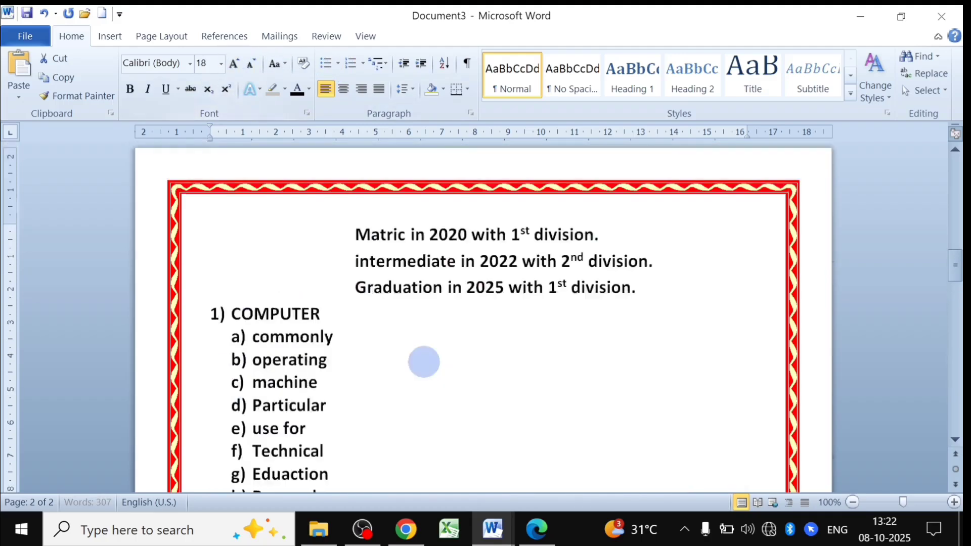
{"action": "scroll", "coordinate": [440, 398], "scroll_direction": "down", "scroll_amount": 4}
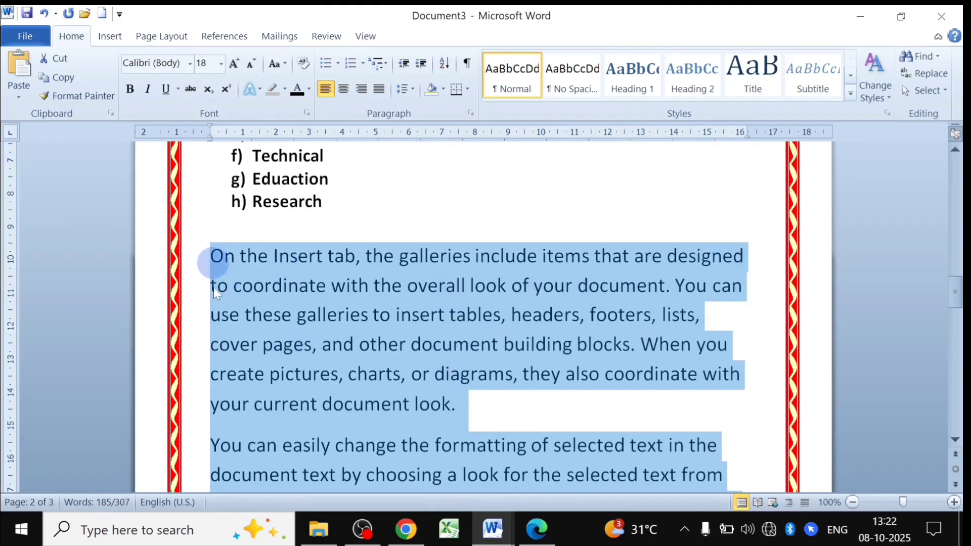
{"action": "left_click", "coordinate": [379, 93]}
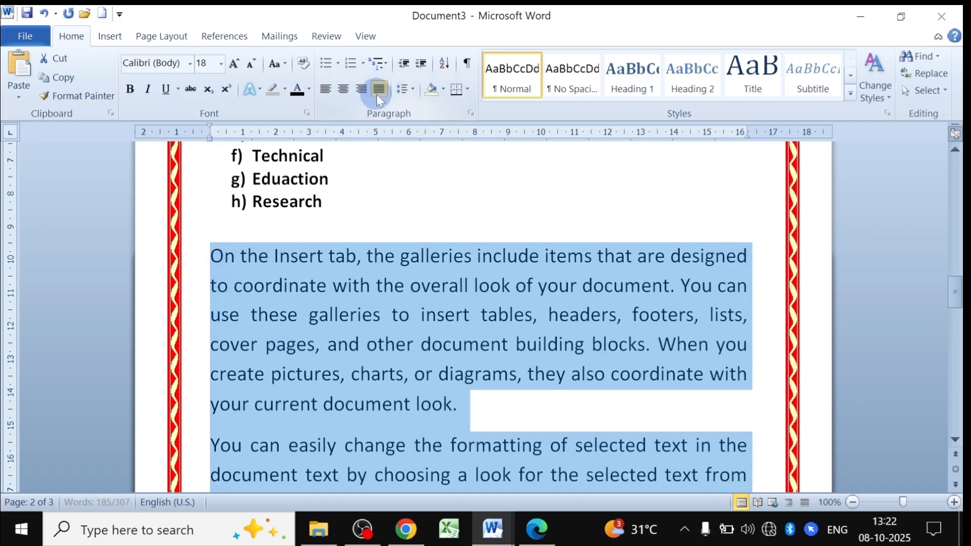
Preview line spacing and shading choices without applying any, then select 'On the Insert'.
{"action": "left_click", "coordinate": [415, 89]}
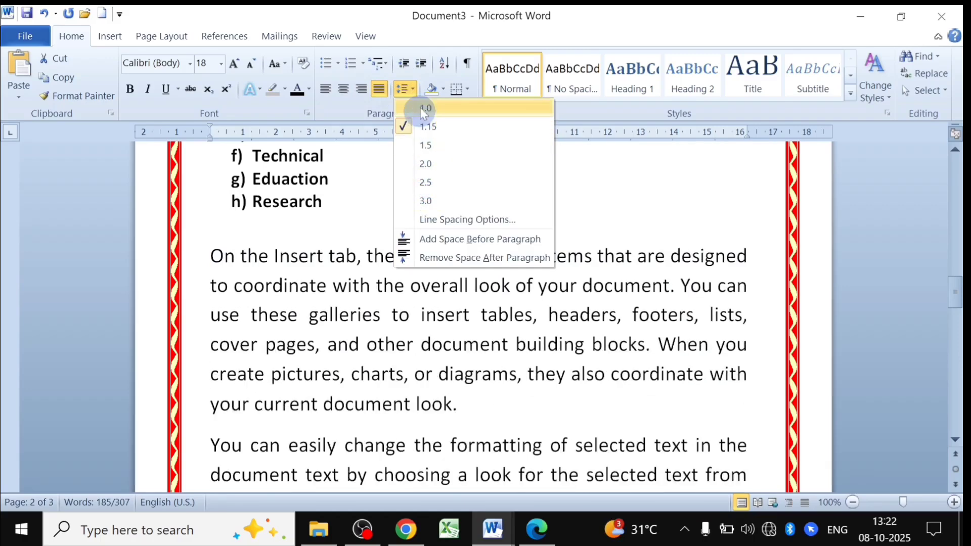
{"action": "left_click", "coordinate": [444, 89]}
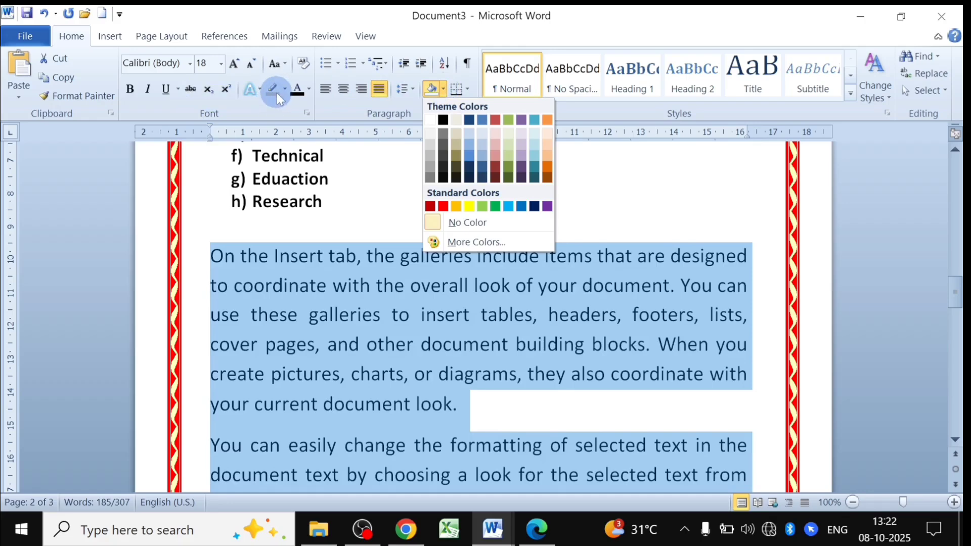
{"action": "left_click", "coordinate": [333, 281]}
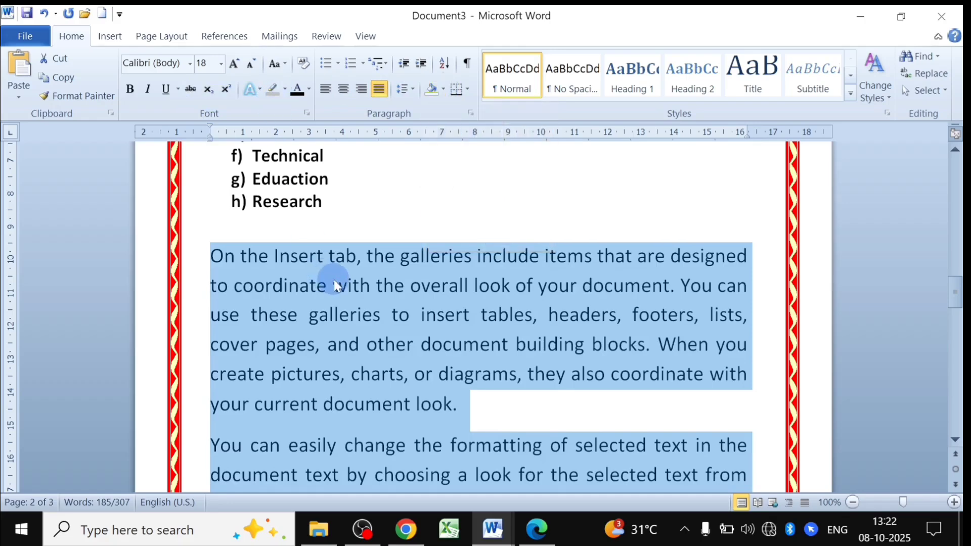
{"action": "scroll", "coordinate": [333, 279], "scroll_direction": "up", "scroll_amount": 3}
{"action": "scroll", "coordinate": [344, 292], "scroll_direction": "down", "scroll_amount": 2}
{"action": "left_click", "coordinate": [326, 354]}
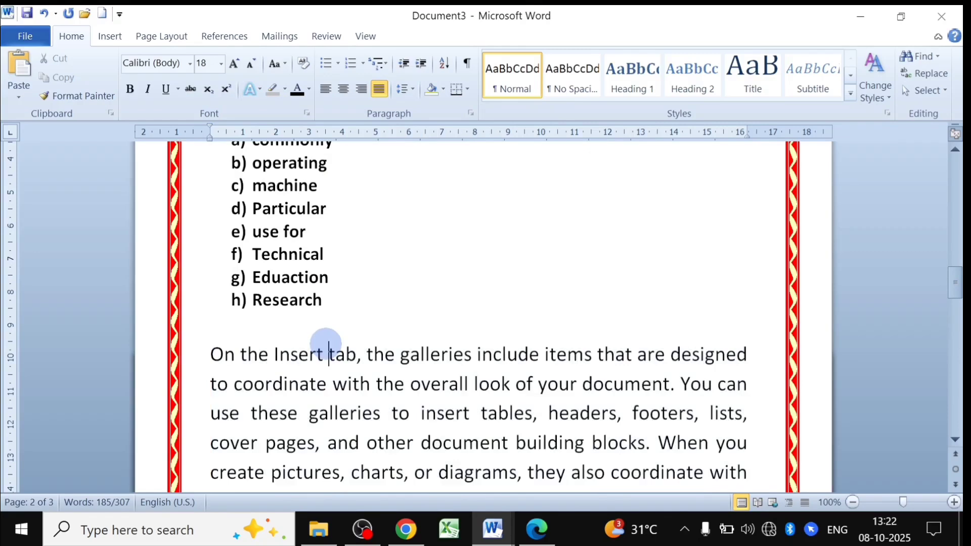
{"action": "left_click_drag", "start_coordinate": [207, 354], "coordinate": [308, 357]}
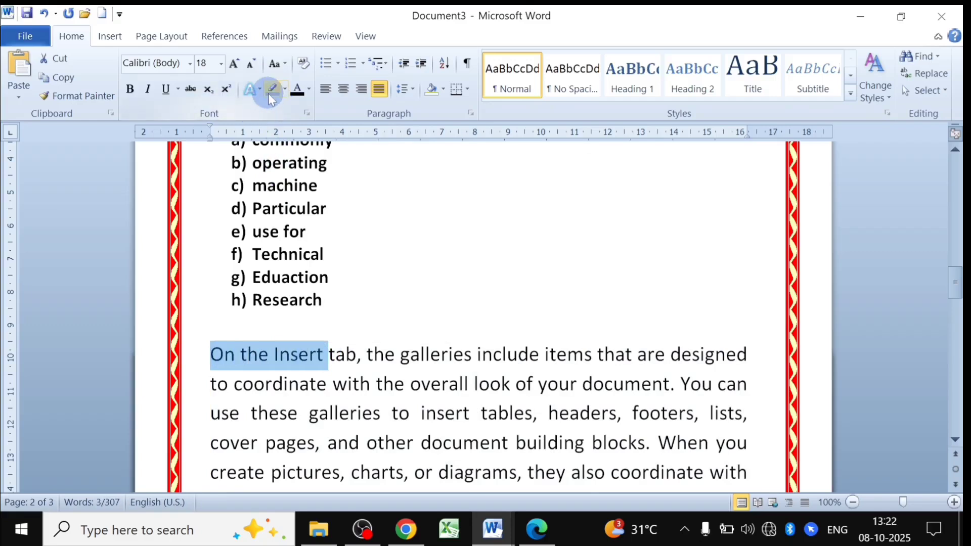
Highlight the words 'On the Insert' in red.
{"action": "left_click", "coordinate": [285, 90]}
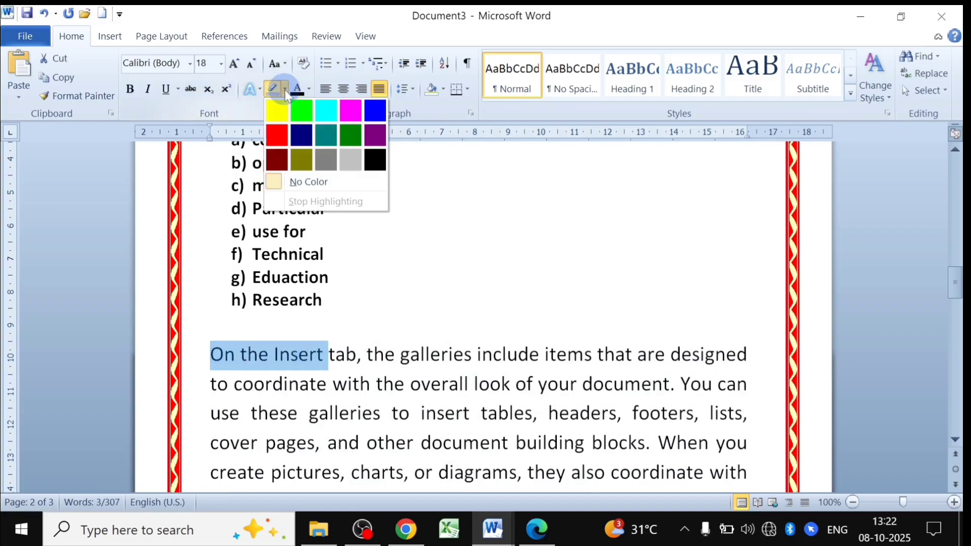
{"action": "left_click", "coordinate": [280, 137]}
{"action": "left_click", "coordinate": [312, 354]}
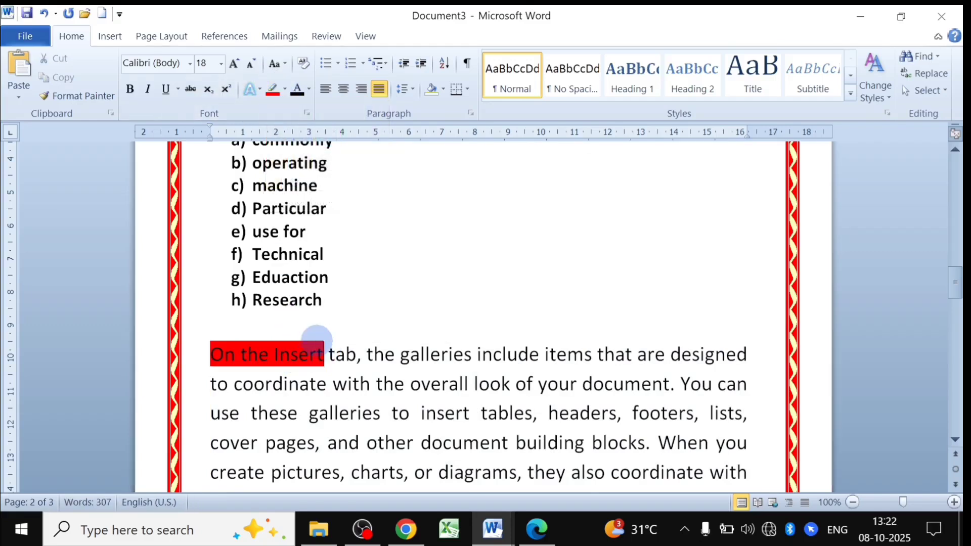
Shade the h) Research line light blue.
{"action": "left_click_drag", "start_coordinate": [321, 301], "coordinate": [238, 300]}
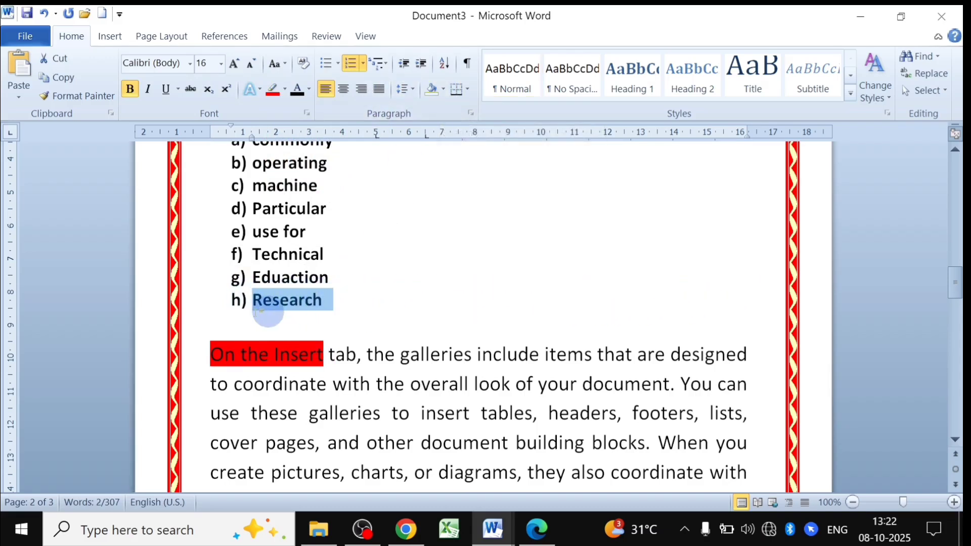
{"action": "left_click", "coordinate": [443, 89]}
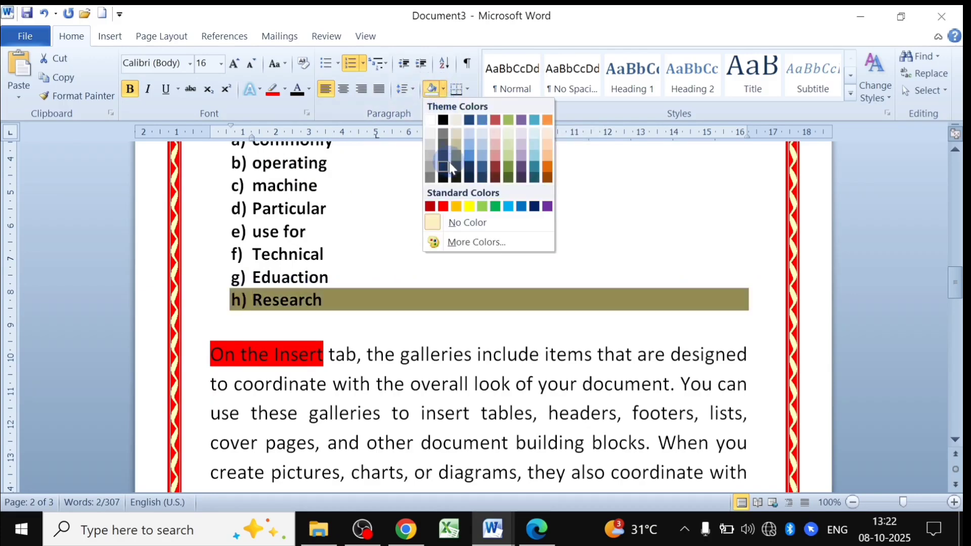
{"action": "left_click", "coordinate": [507, 205]}
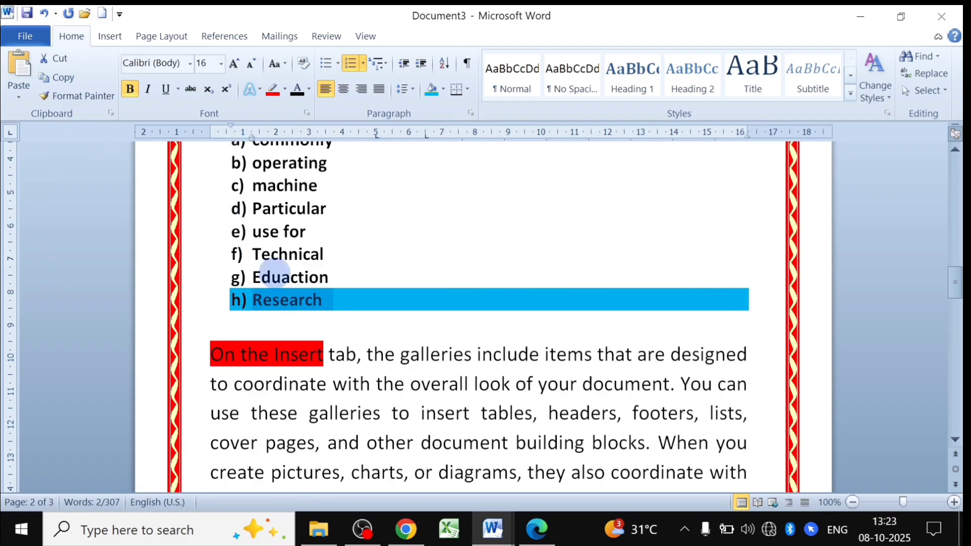
{"action": "scroll", "coordinate": [278, 278], "scroll_direction": "up", "scroll_amount": 10}
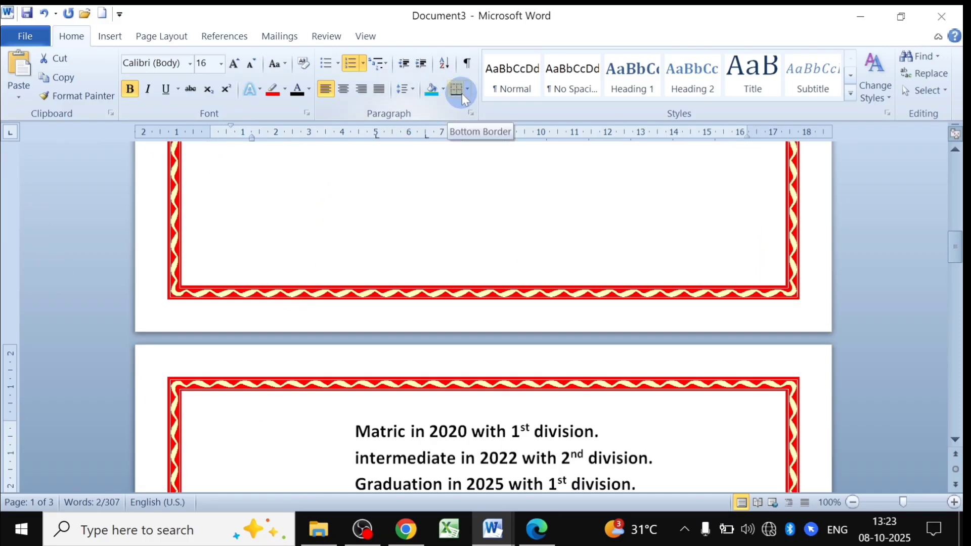
Add a bottom border under the SHREE GANESHAYA NAMAH and BIO-DATA heading lines.
{"action": "scroll", "coordinate": [450, 311], "scroll_direction": "up", "scroll_amount": 15}
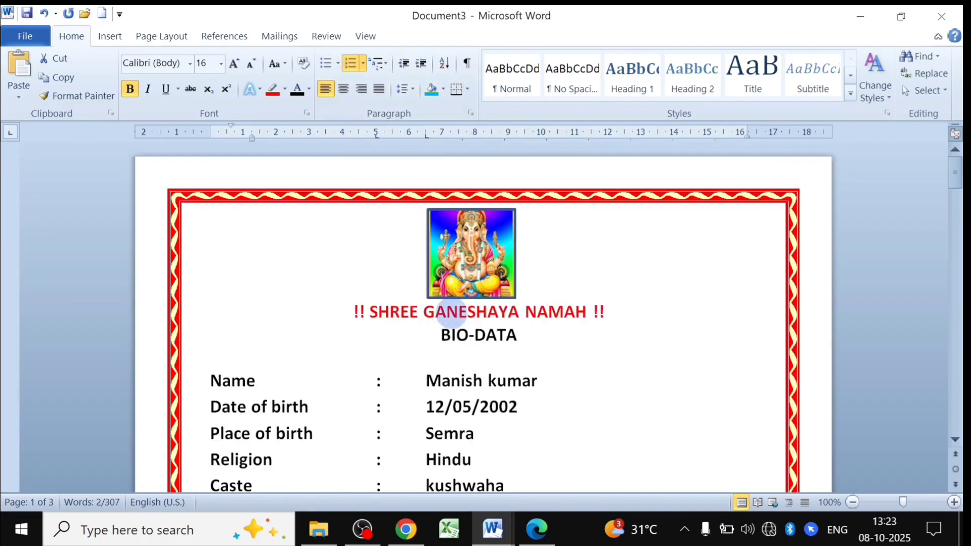
{"action": "left_click", "coordinate": [458, 312]}
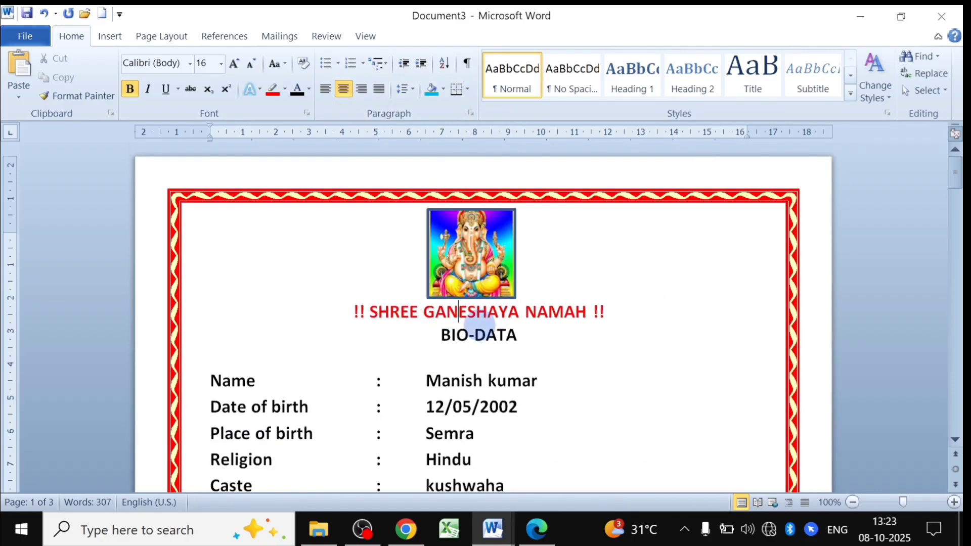
{"action": "left_click", "coordinate": [466, 90]}
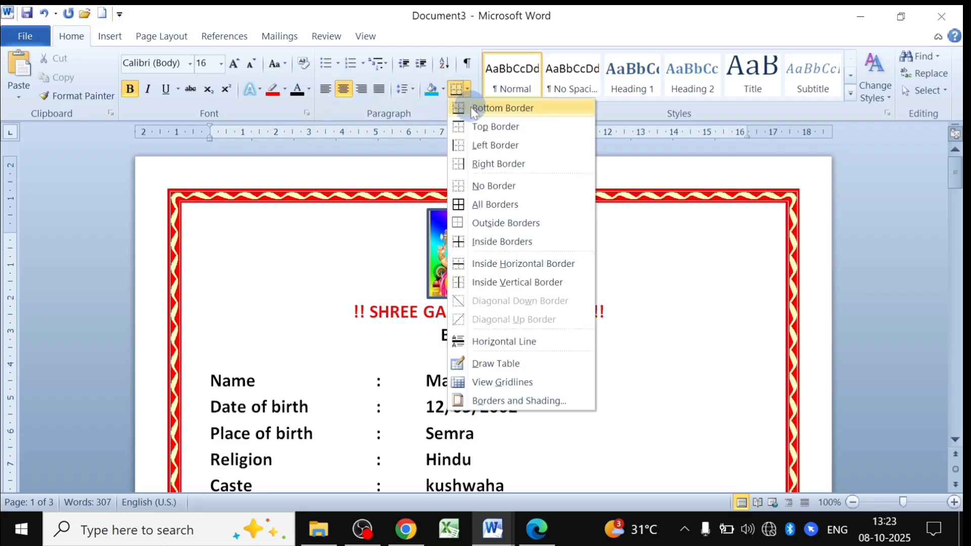
{"action": "left_click", "coordinate": [479, 112]}
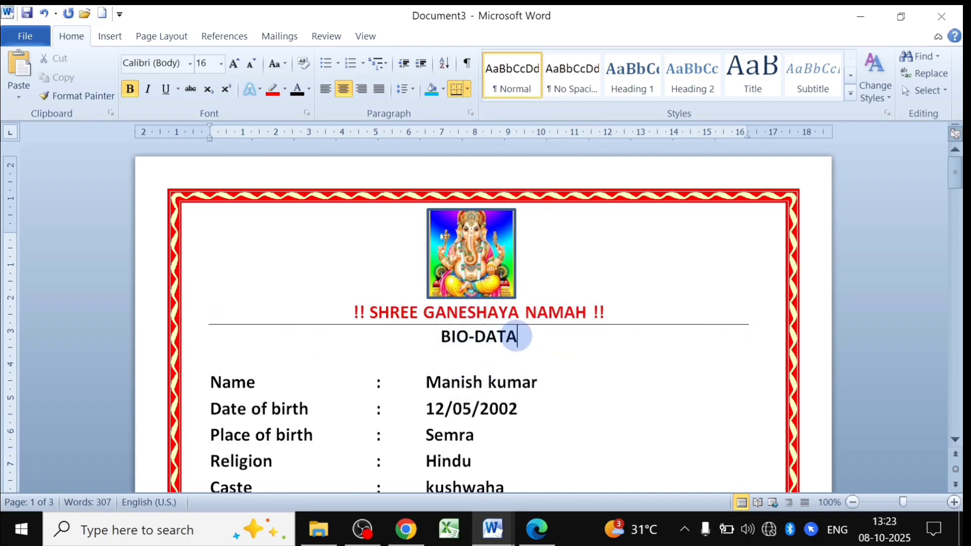
{"action": "left_click", "coordinate": [519, 337]}
{"action": "left_click", "coordinate": [455, 93]}
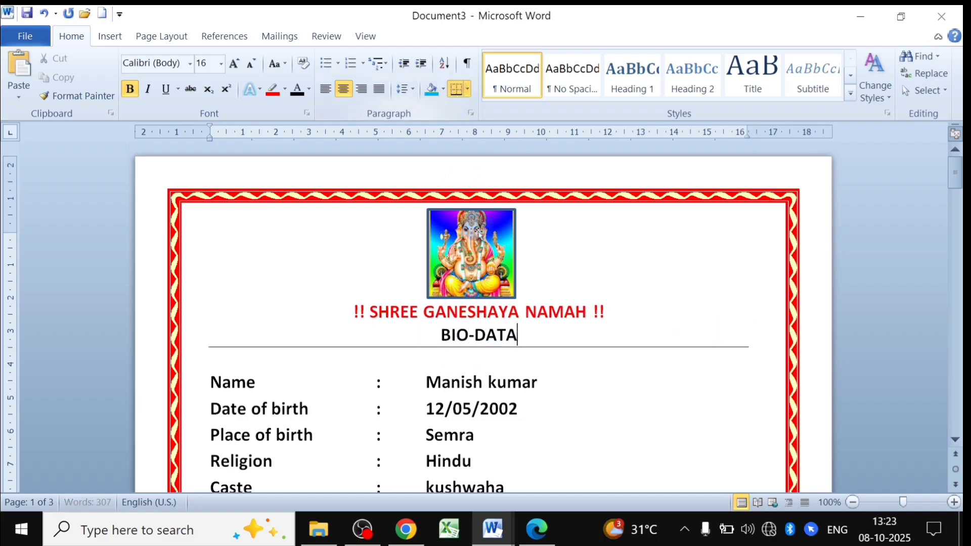
Box both heading lines with All Borders.
{"action": "left_click", "coordinate": [466, 91]}
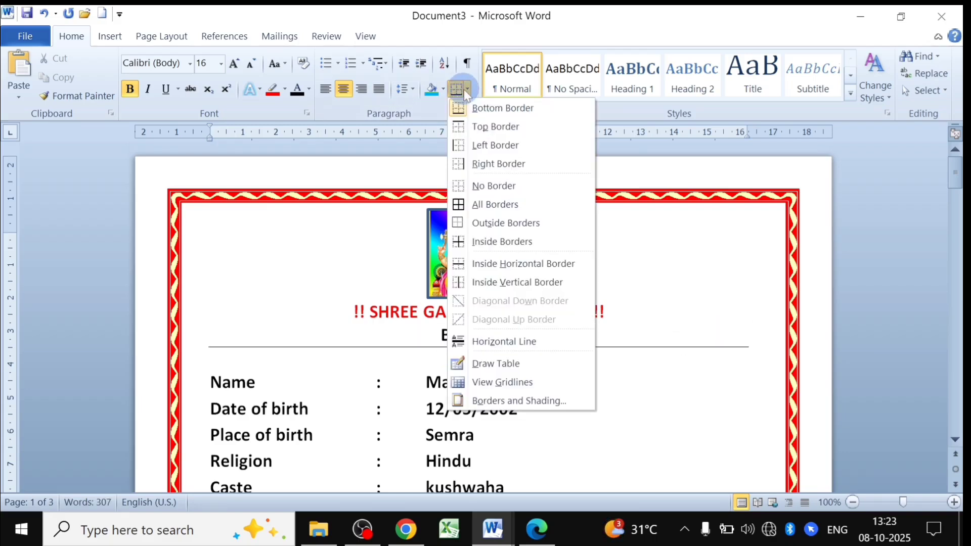
{"action": "left_click", "coordinate": [486, 207]}
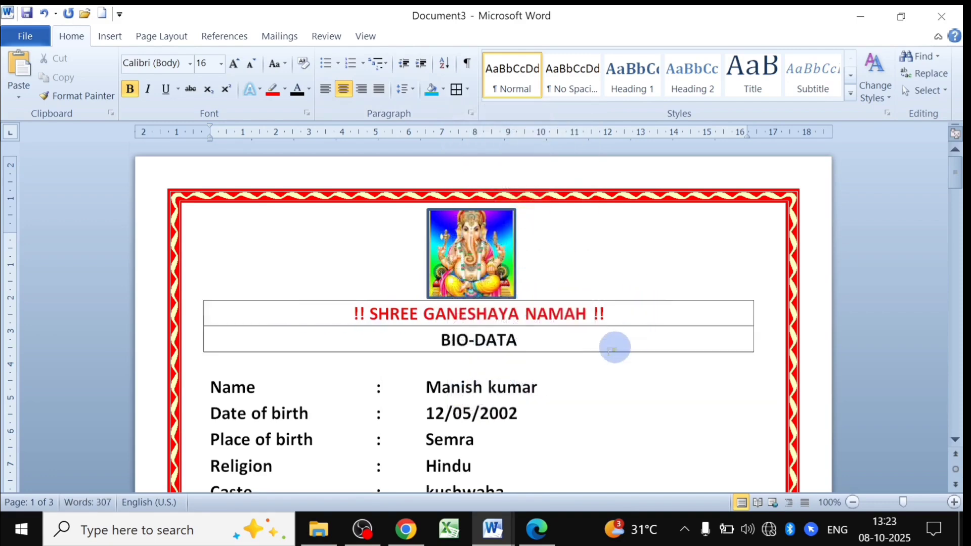
{"action": "left_click", "coordinate": [468, 89]}
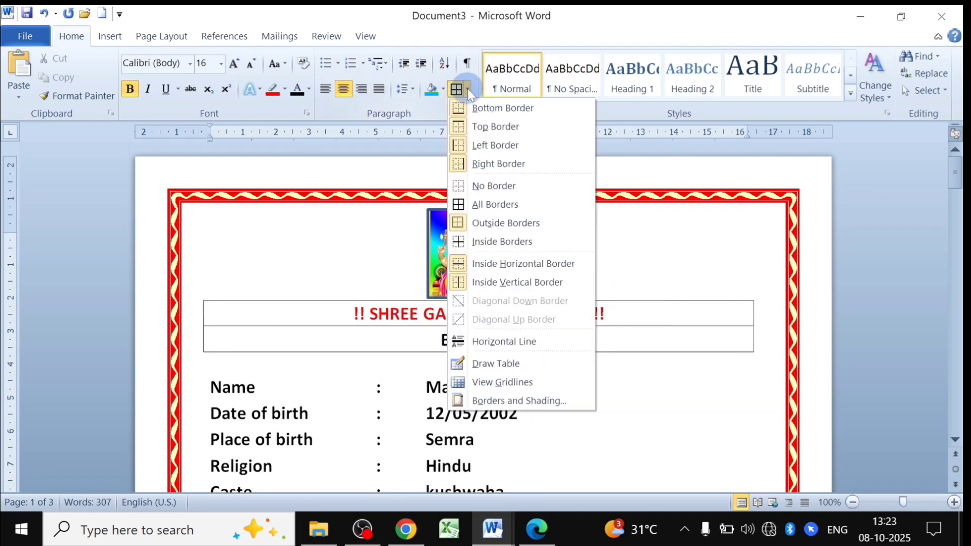
Hand-draw a one-row table below the text and divide it into four cells.
{"action": "left_click", "coordinate": [489, 365]}
{"action": "scroll", "coordinate": [559, 283], "scroll_direction": "down", "scroll_amount": 20}
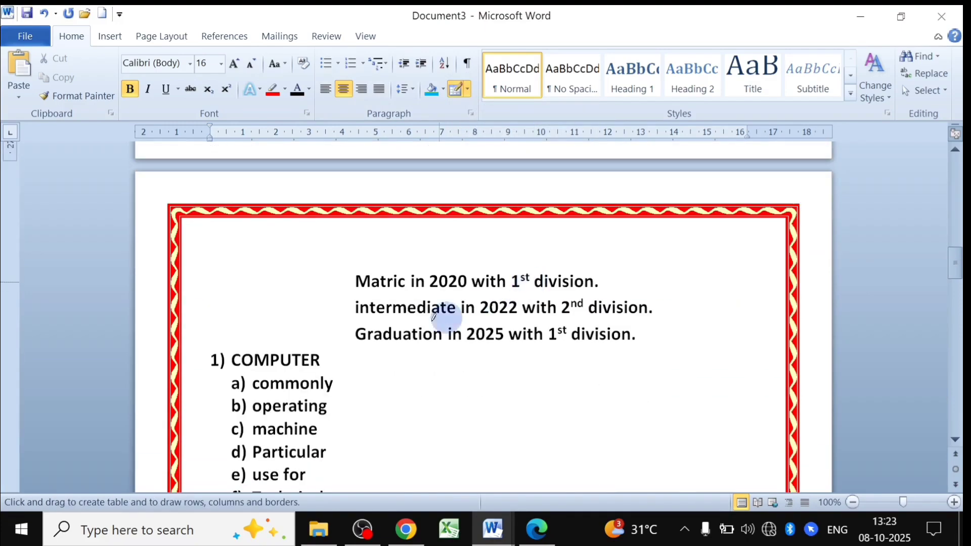
{"action": "scroll", "coordinate": [415, 313], "scroll_direction": "down", "scroll_amount": 10}
{"action": "mouse_move", "coordinate": [297, 196]}
{"action": "left_mouse_down"}
{"action": "mouse_move", "coordinate": [399, 248]}
{"action": "mouse_move", "coordinate": [464, 248]}
{"action": "left_mouse_up"}
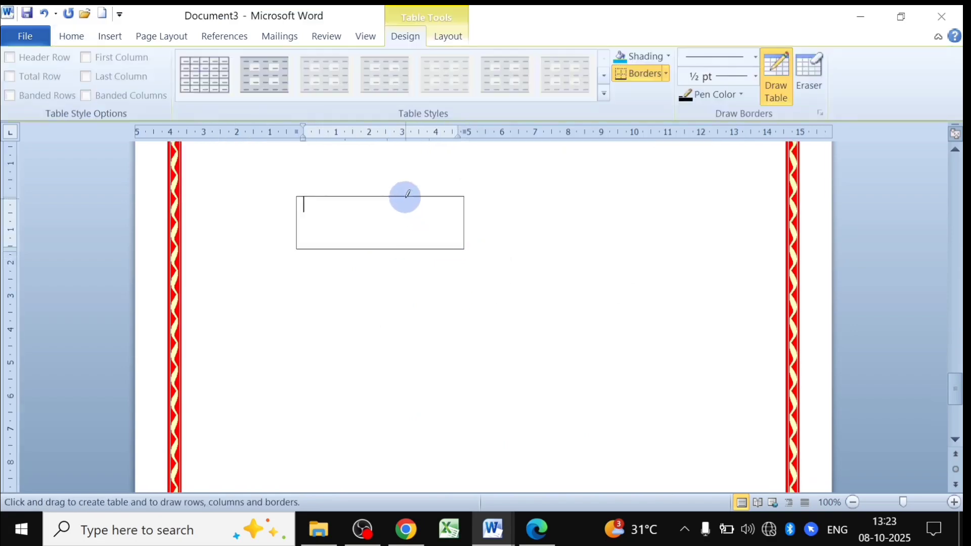
{"action": "left_click_drag", "start_coordinate": [405, 198], "coordinate": [405, 249]}
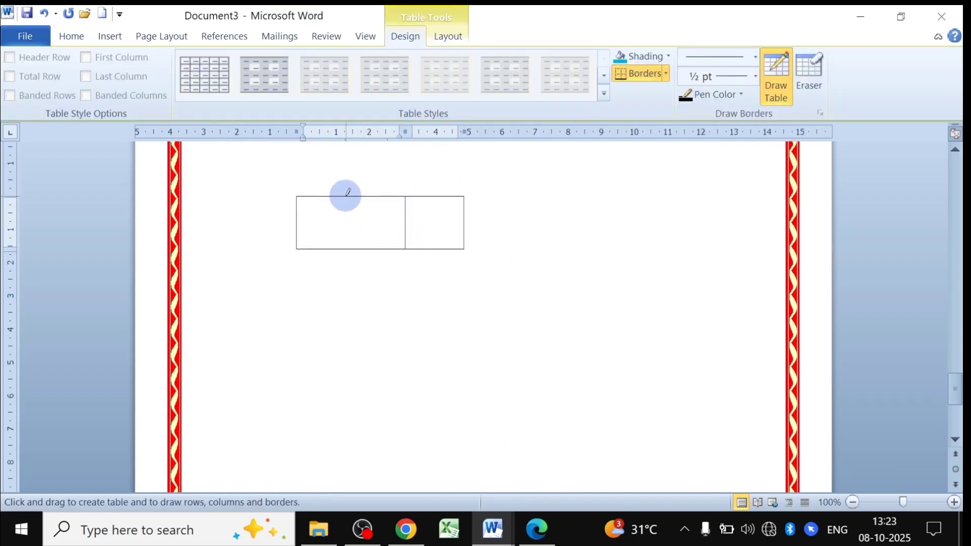
{"action": "left_click_drag", "start_coordinate": [346, 196], "coordinate": [346, 249]}
{"action": "left_click_drag", "start_coordinate": [438, 196], "coordinate": [438, 248]}
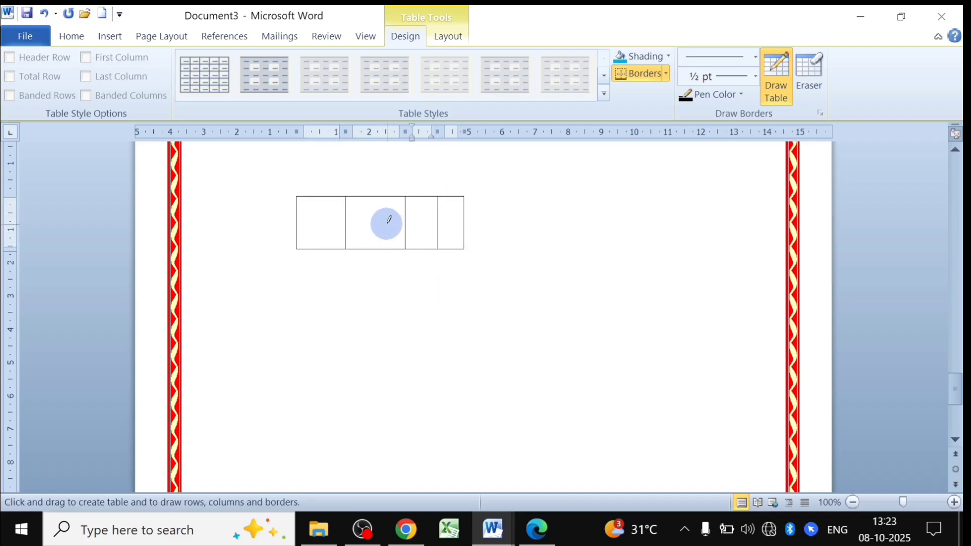
Draw a second one-row table lower down, split into three cells.
{"action": "left_click_drag", "start_coordinate": [354, 302], "coordinate": [641, 374]}
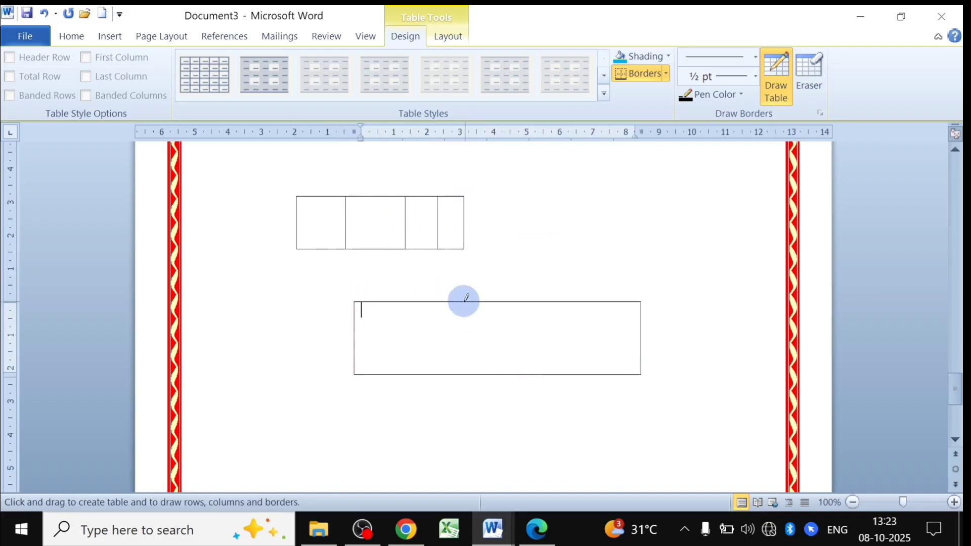
{"action": "left_click_drag", "start_coordinate": [460, 301], "coordinate": [461, 374]}
{"action": "left_click_drag", "start_coordinate": [529, 302], "coordinate": [529, 374]}
{"action": "left_click", "coordinate": [104, 35]}
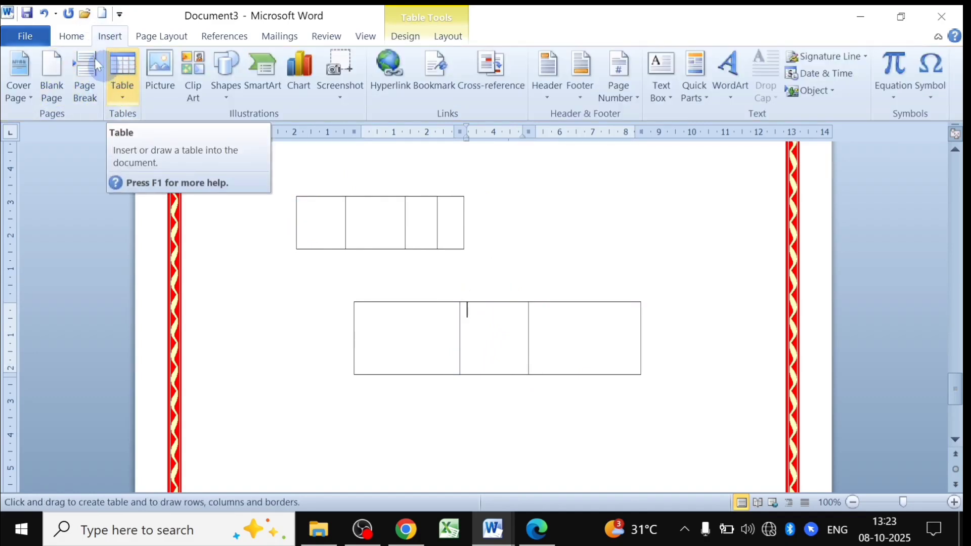
{"action": "left_click", "coordinate": [71, 37]}
{"action": "left_click", "coordinate": [105, 38]}
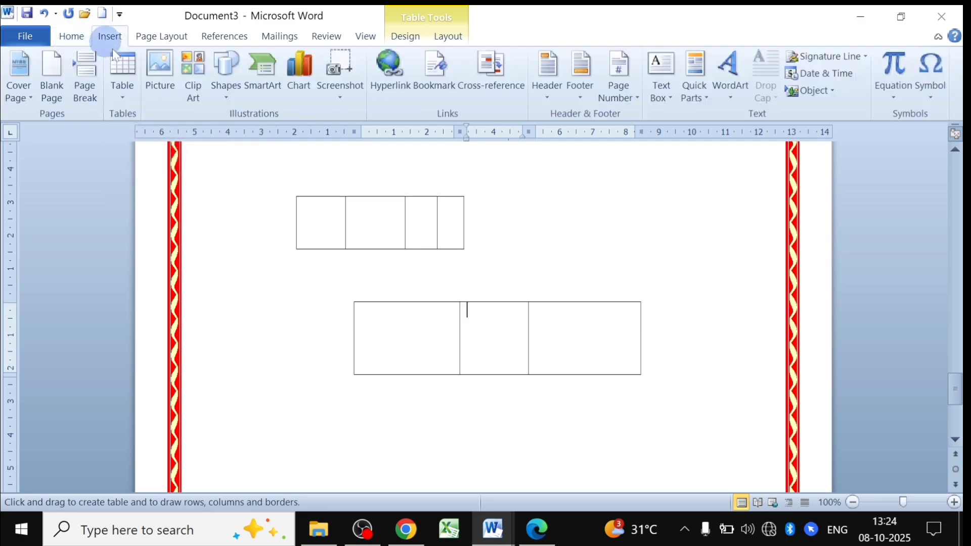
{"action": "scroll", "coordinate": [365, 265], "scroll_direction": "up", "scroll_amount": 15}
{"action": "scroll", "coordinate": [365, 266], "scroll_direction": "up", "scroll_amount": 10}
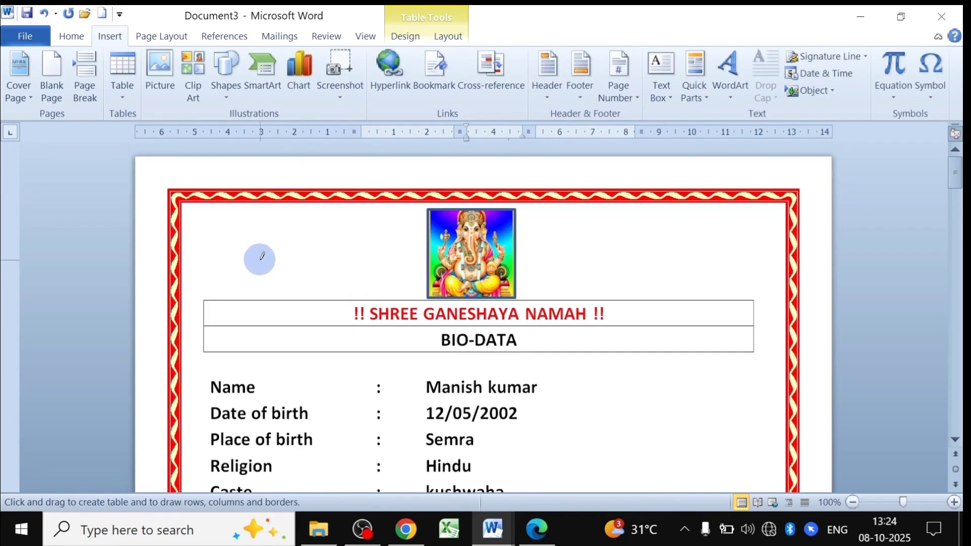
Turn off the Draw Table tool in Table Design.
{"action": "left_click", "coordinate": [81, 37]}
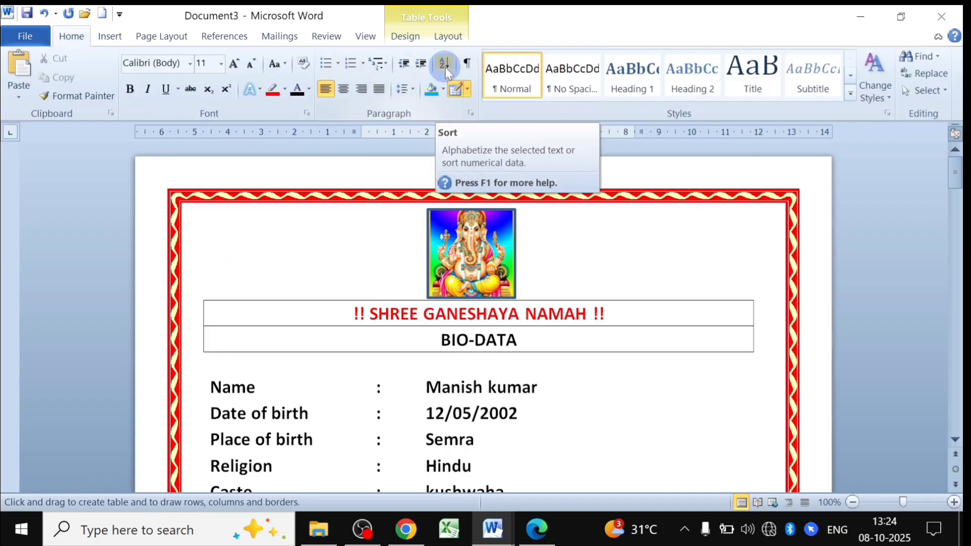
{"action": "scroll", "coordinate": [336, 303], "scroll_direction": "down", "scroll_amount": 15}
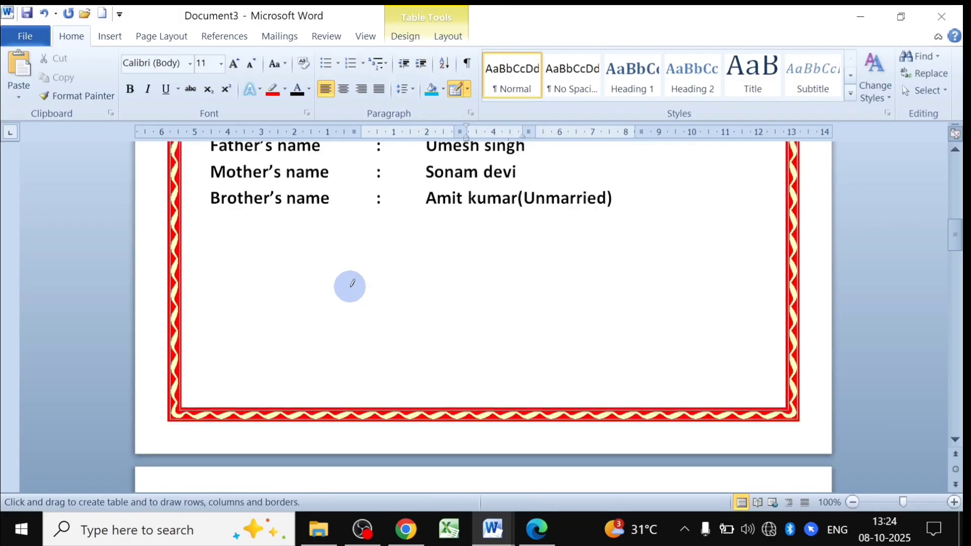
{"action": "scroll", "coordinate": [343, 288], "scroll_direction": "down", "scroll_amount": 20}
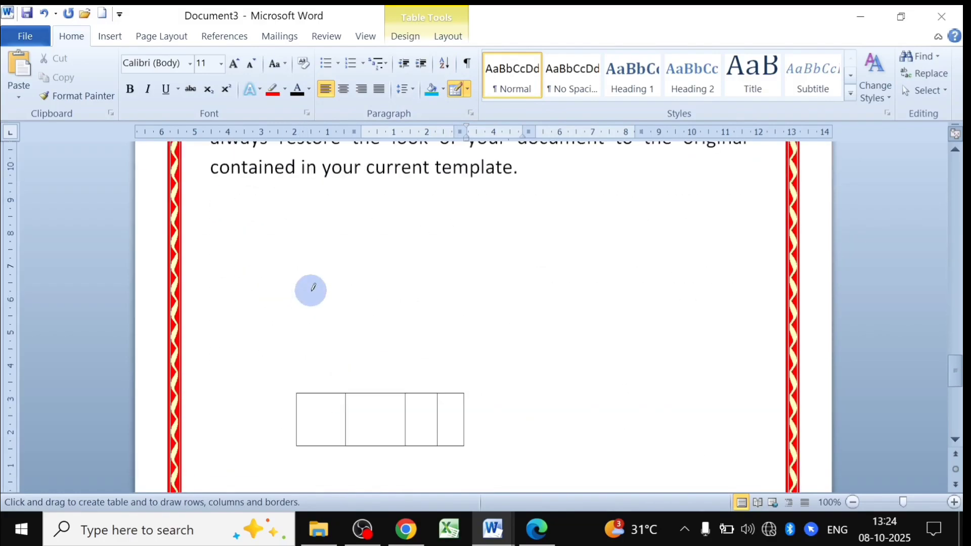
{"action": "scroll", "coordinate": [311, 288], "scroll_direction": "down", "scroll_amount": 3}
{"action": "scroll", "coordinate": [375, 316], "scroll_direction": "down", "scroll_amount": 5}
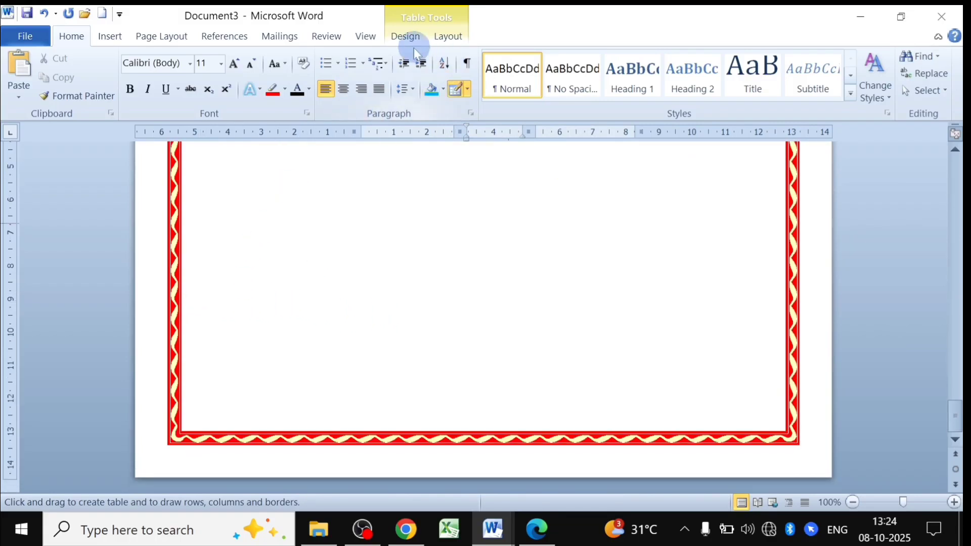
{"action": "left_click", "coordinate": [406, 37]}
{"action": "left_click", "coordinate": [783, 75]}
{"action": "scroll", "coordinate": [280, 324], "scroll_direction": "up", "scroll_amount": 2}
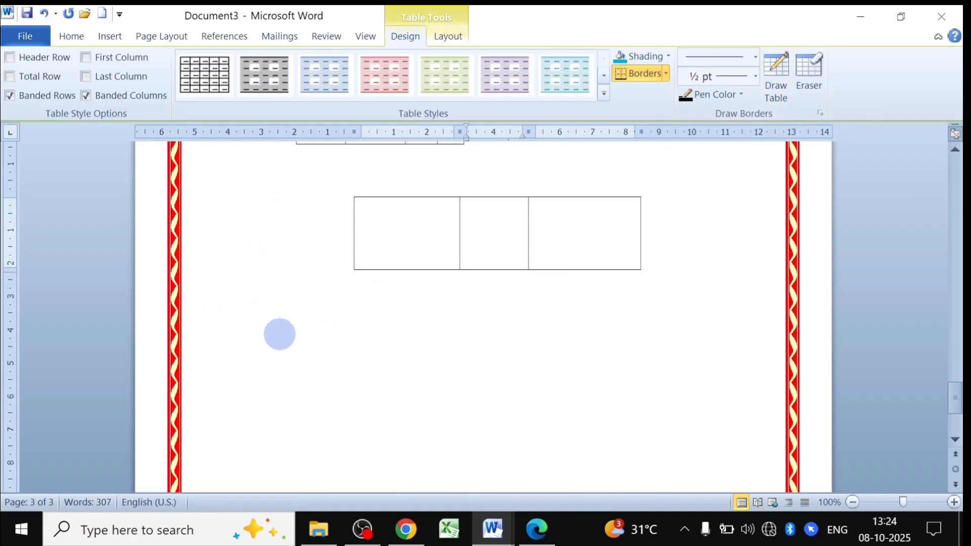
{"action": "scroll", "coordinate": [280, 334], "scroll_direction": "down", "scroll_amount": 1}
Type neha, sonam, malti, dinesh, amit and bablu on separate lines above the tables.
{"action": "left_click", "coordinate": [224, 285]}
{"action": "scroll", "coordinate": [267, 300], "scroll_direction": "up", "scroll_amount": 1}
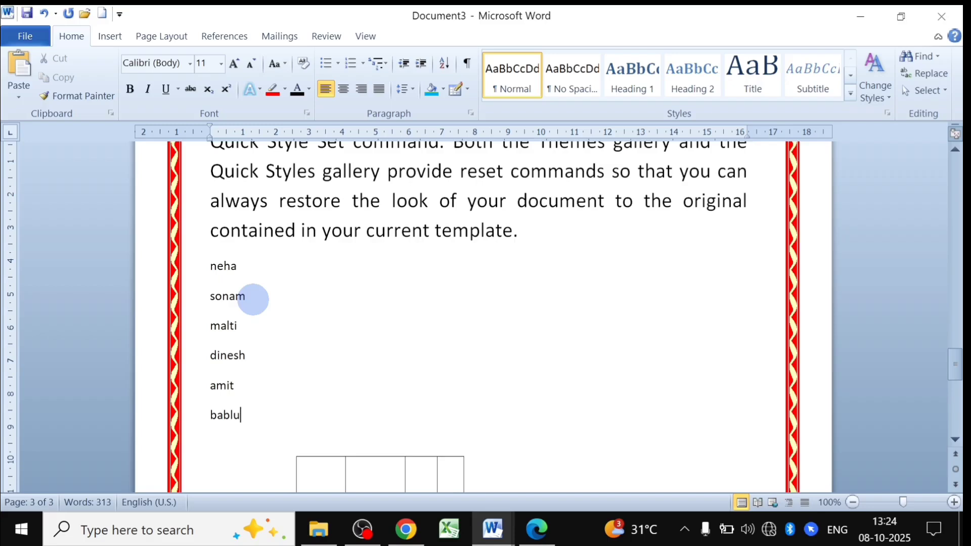
{"action": "left_click_drag", "start_coordinate": [210, 263], "coordinate": [239, 423]}
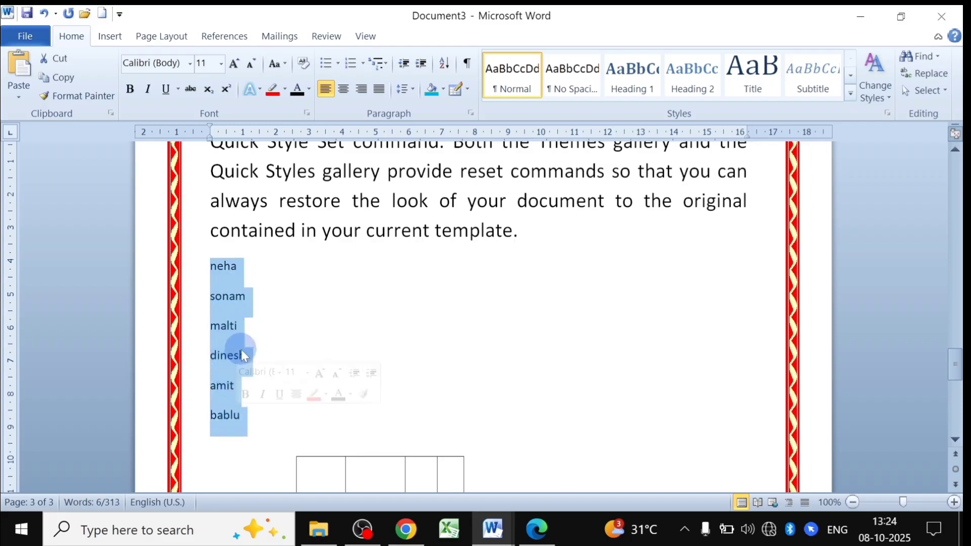
{"action": "left_click", "coordinate": [217, 386]}
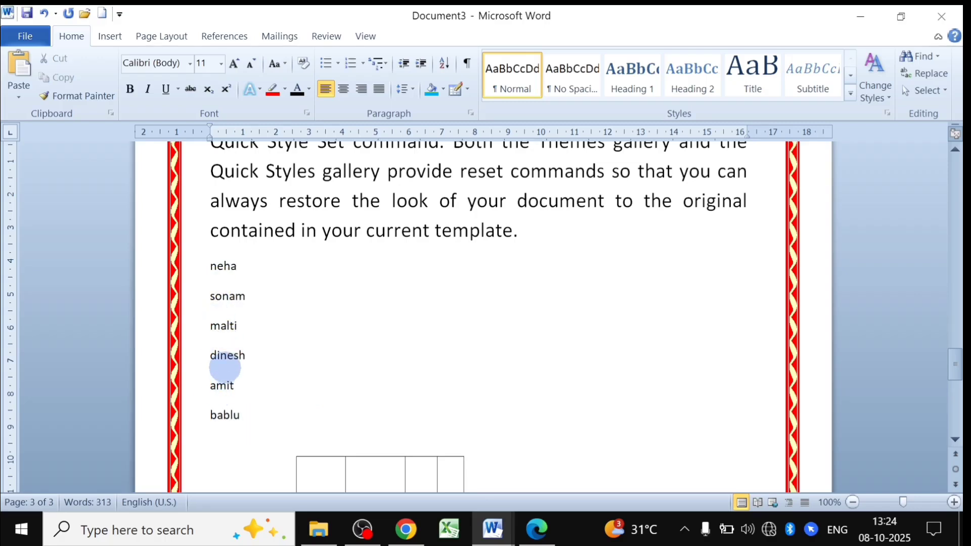
Sort the six names into ascending alphabetical order and add 45 on a new line after them.
{"action": "left_click_drag", "start_coordinate": [211, 267], "coordinate": [242, 412]}
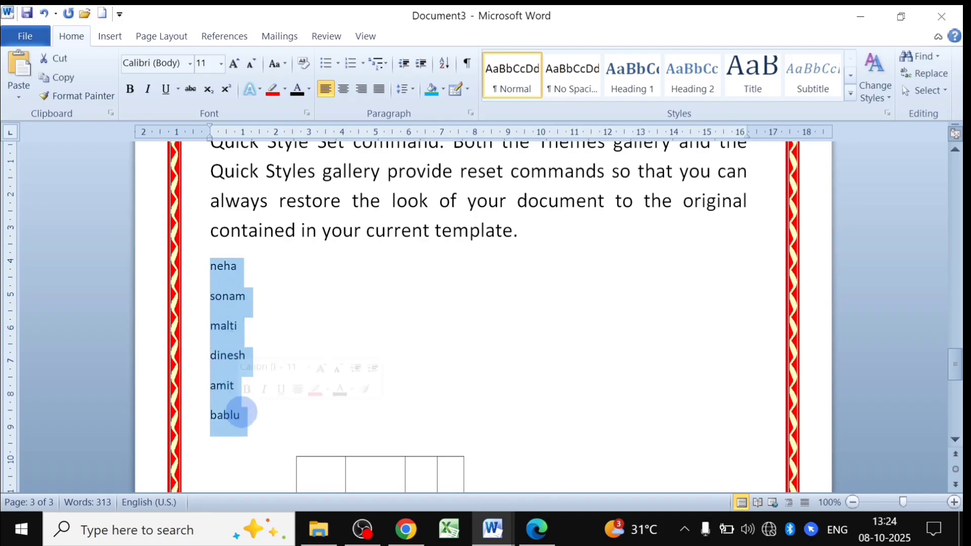
{"action": "left_click", "coordinate": [445, 65]}
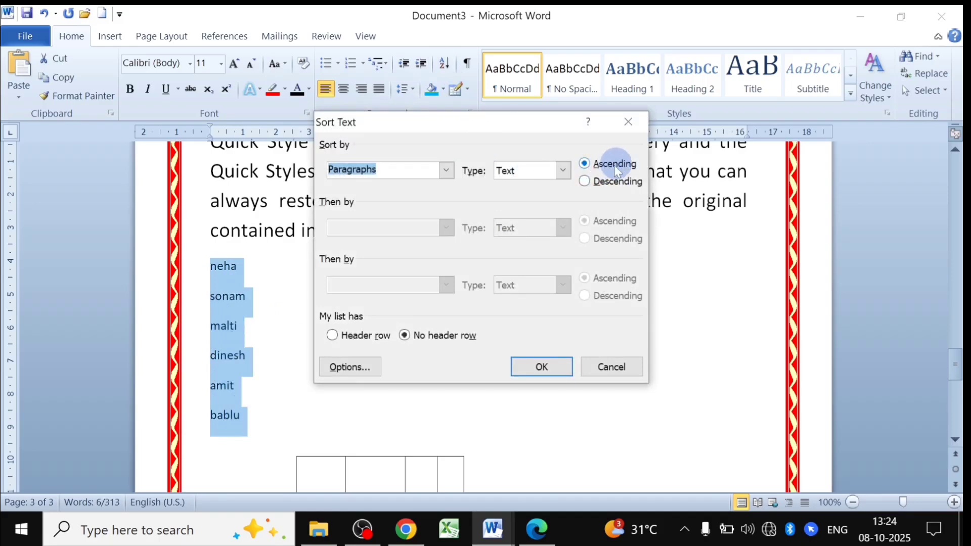
{"action": "left_click", "coordinate": [541, 367]}
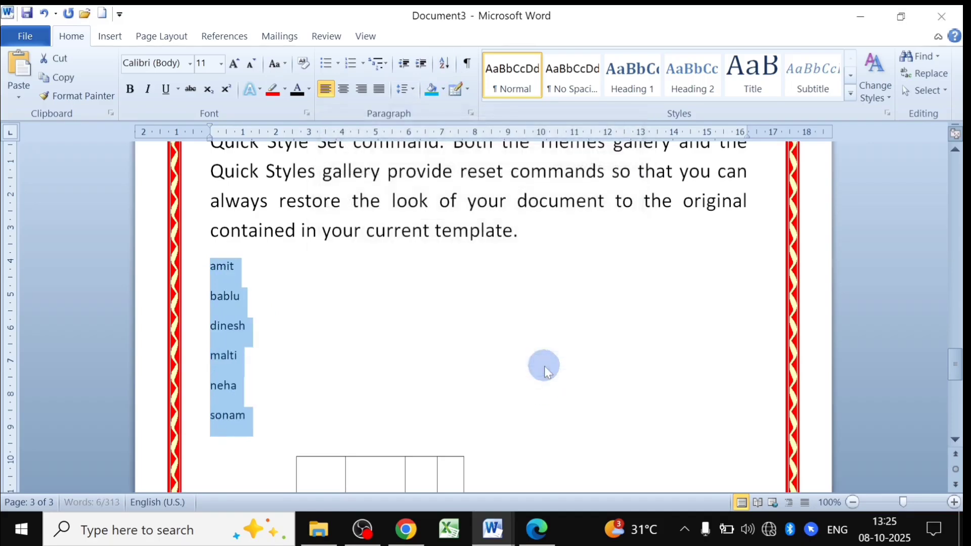
{"action": "left_click", "coordinate": [213, 266]}
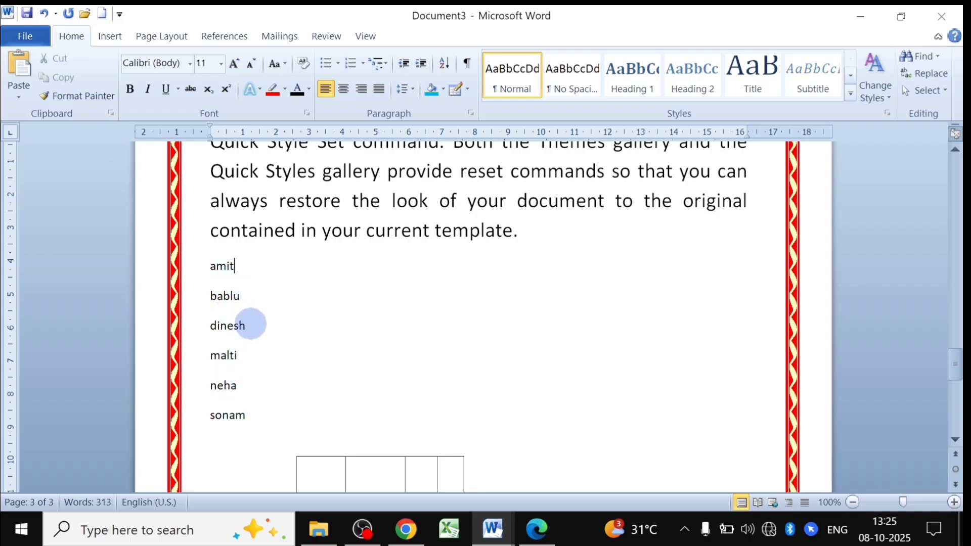
{"action": "scroll", "coordinate": [256, 326], "scroll_direction": "down", "scroll_amount": 6}
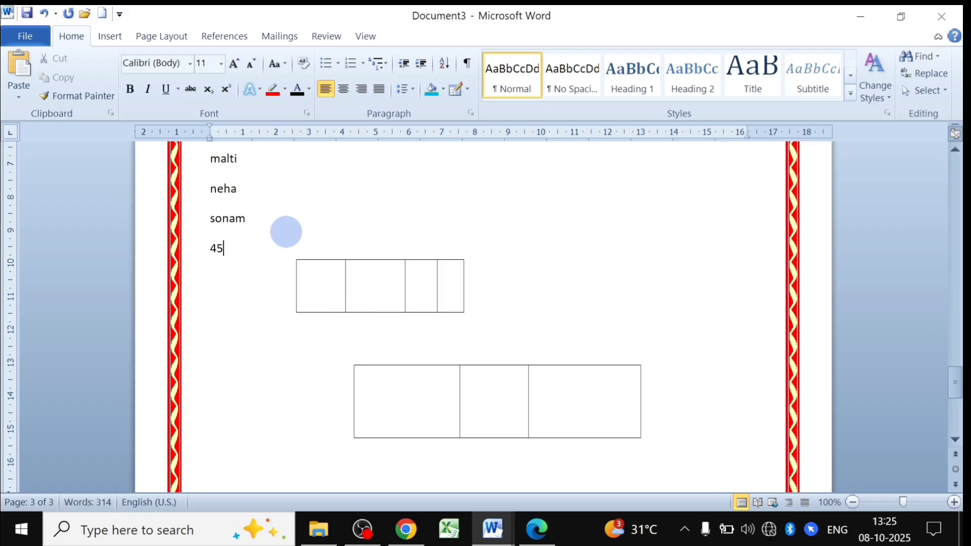
Delete both hand-drawn tables with Layout > Delete > Delete Table.
{"action": "key", "text": "Down"}
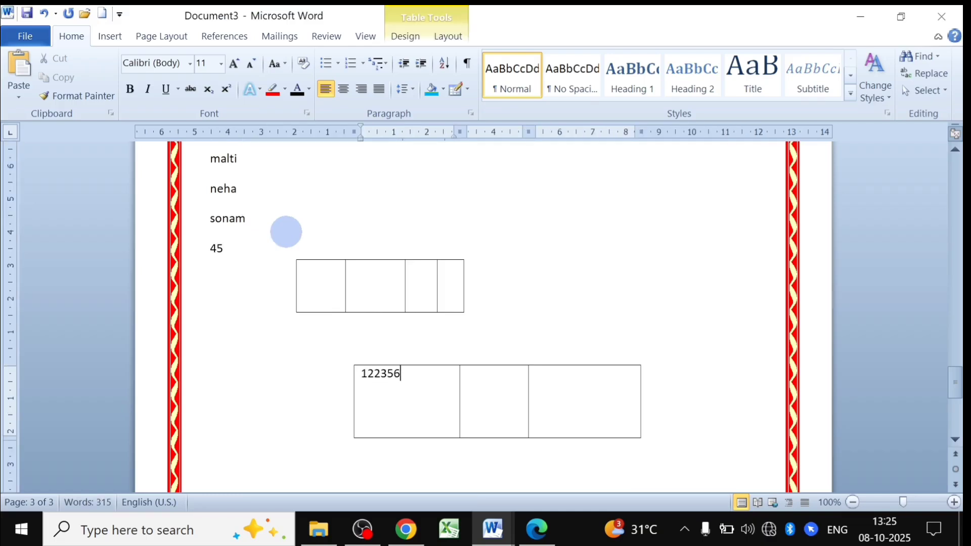
{"action": "left_click", "coordinate": [293, 257]}
{"action": "left_click", "coordinate": [446, 36]}
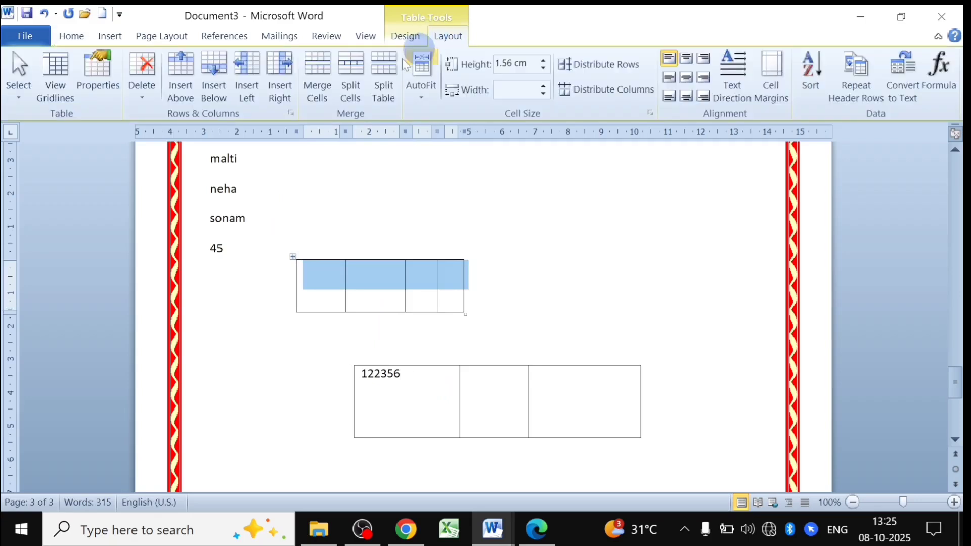
{"action": "left_click", "coordinate": [137, 94]}
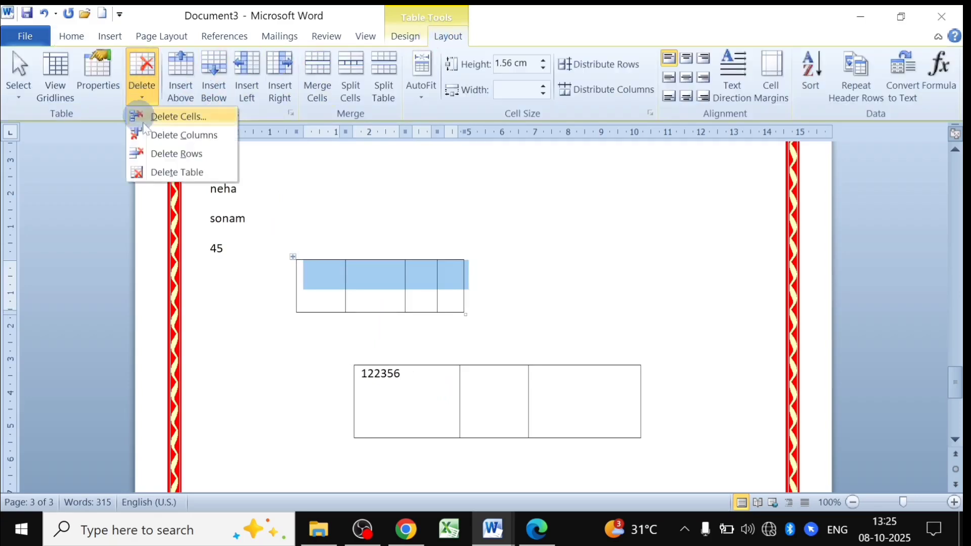
{"action": "left_click", "coordinate": [179, 171]}
{"action": "left_click", "coordinate": [541, 406]}
{"action": "left_click", "coordinate": [349, 374]}
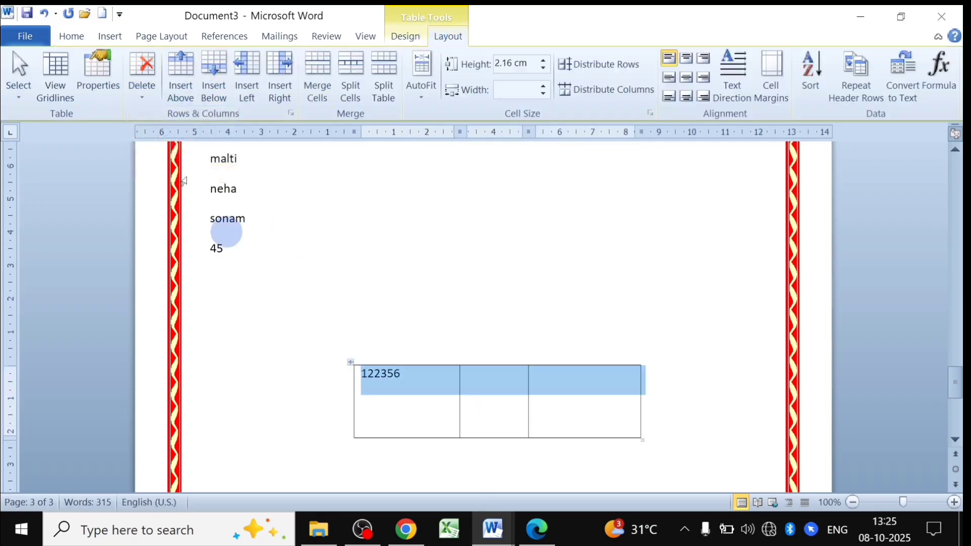
{"action": "left_click", "coordinate": [152, 103]}
{"action": "left_click", "coordinate": [172, 169]}
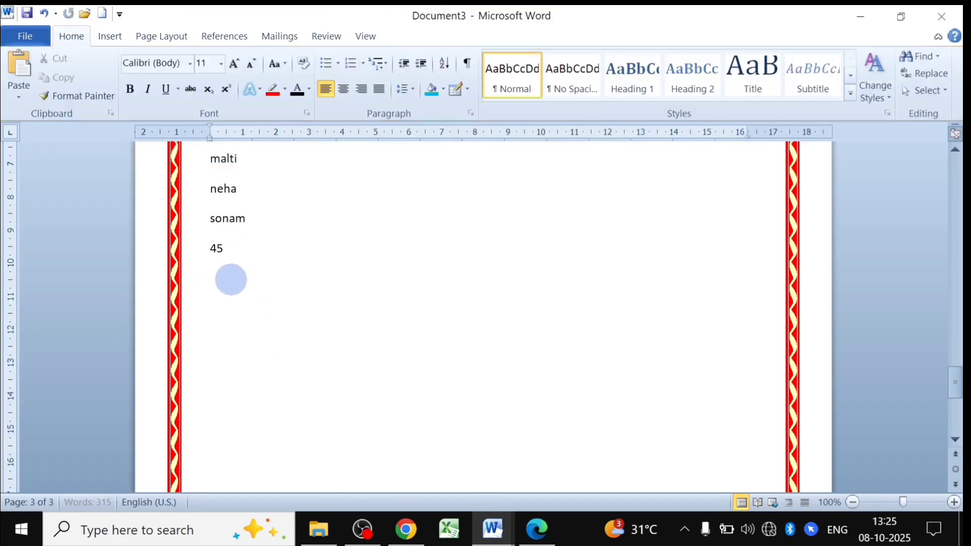
Type 23, 12, 3, 2, 6, 9, 15 and 16 on separate lines below 45.
{"action": "left_click", "coordinate": [514, 374]}
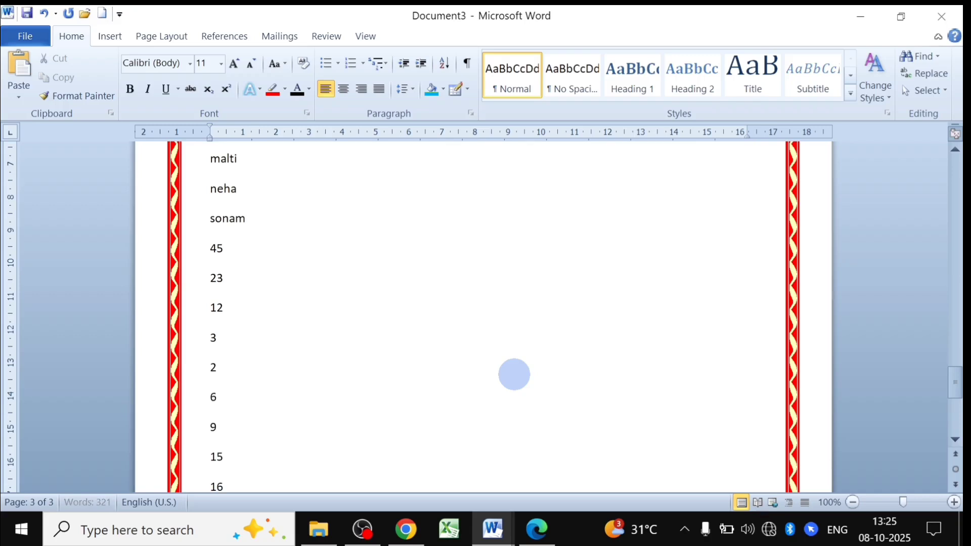
{"action": "scroll", "coordinate": [354, 344], "scroll_direction": "down", "scroll_amount": 3}
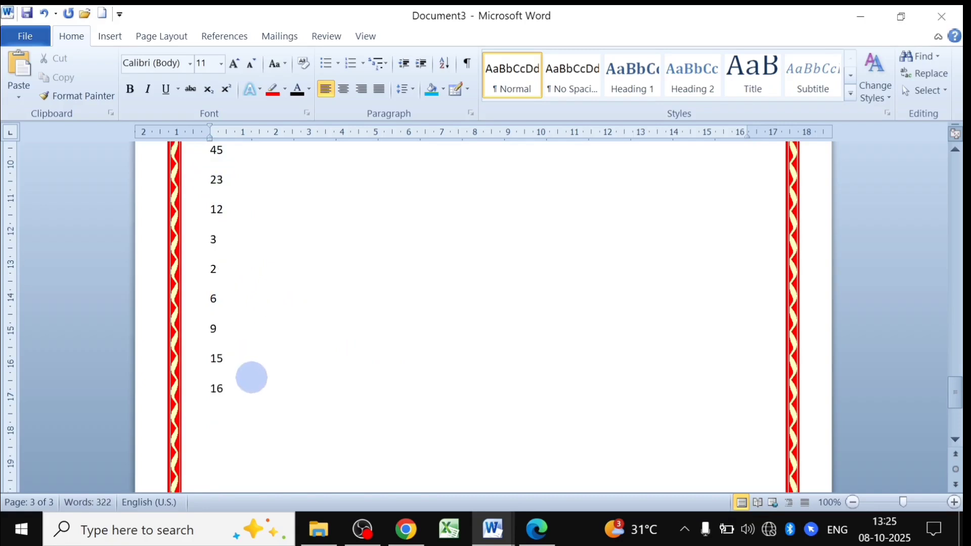
{"action": "scroll", "coordinate": [251, 377], "scroll_direction": "up", "scroll_amount": 1}
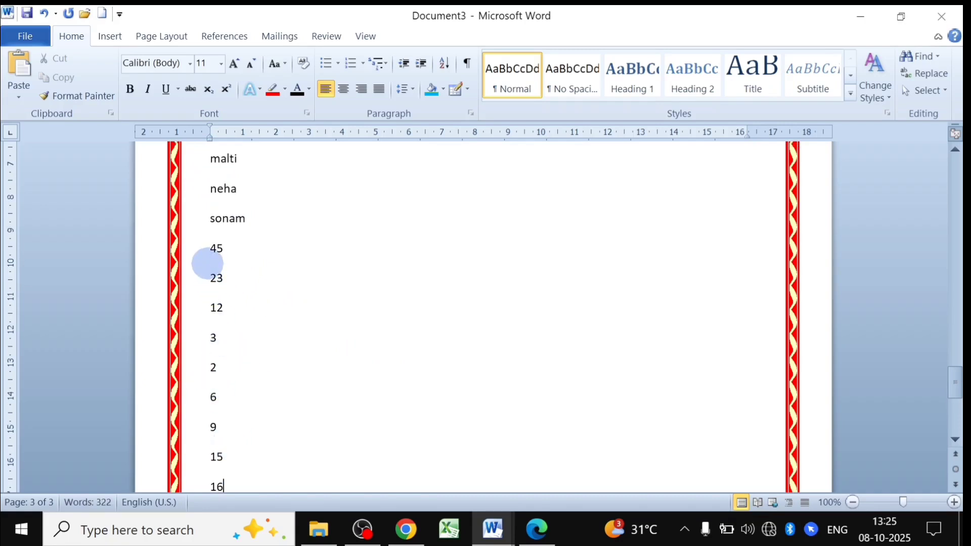
{"action": "left_click_drag", "start_coordinate": [208, 249], "coordinate": [231, 479]}
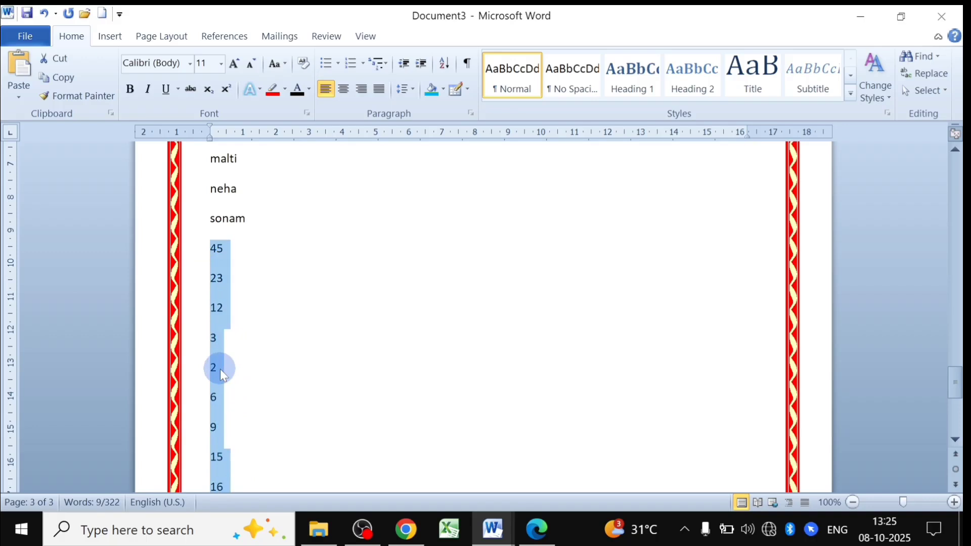
{"action": "left_click", "coordinate": [445, 64]}
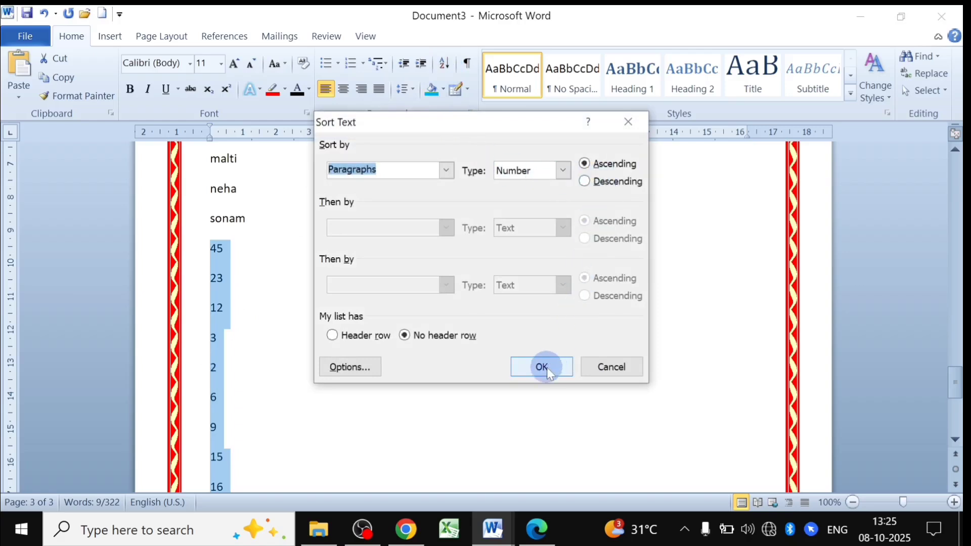
{"action": "left_click", "coordinate": [544, 367]}
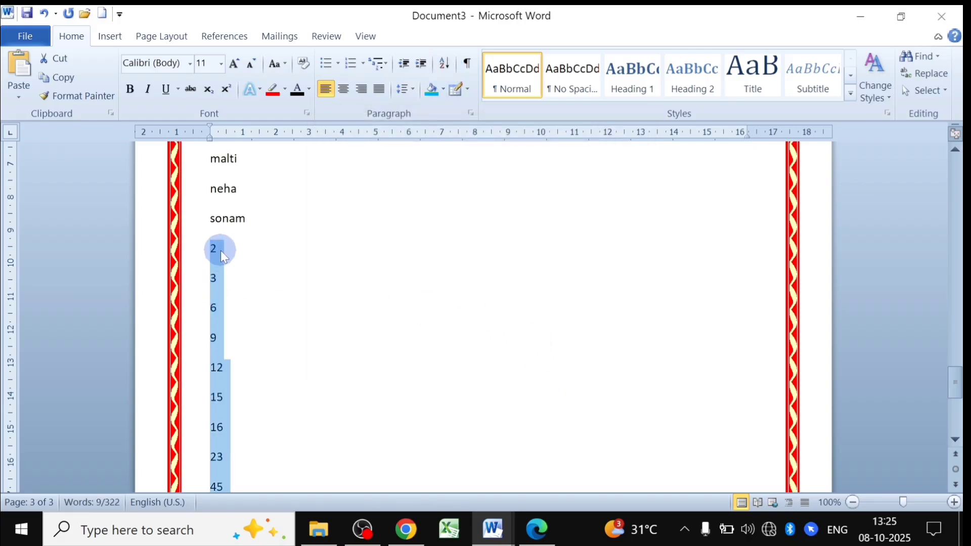
{"action": "left_click", "coordinate": [224, 336]}
{"action": "scroll", "coordinate": [223, 347], "scroll_direction": "down", "scroll_amount": 2}
{"action": "scroll", "coordinate": [223, 348], "scroll_direction": "up", "scroll_amount": 6}
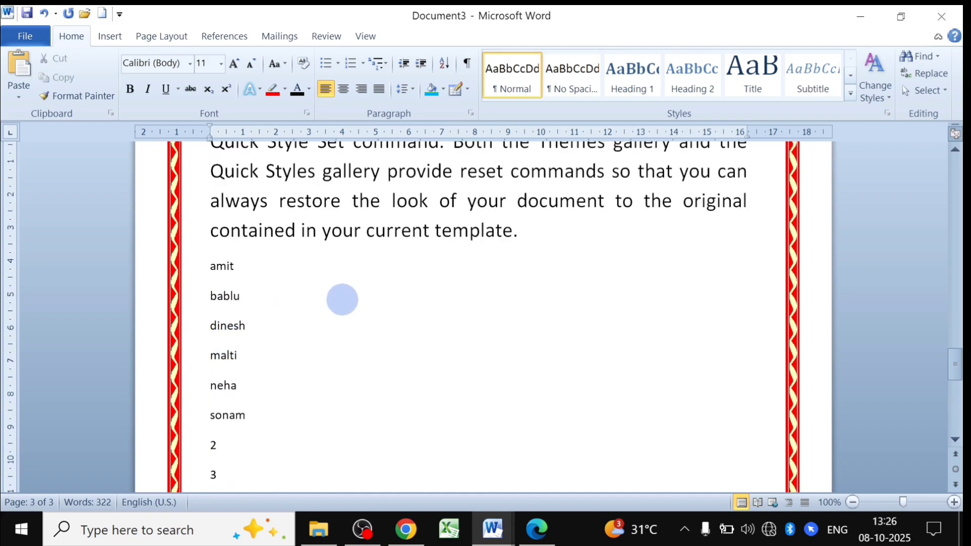
{"action": "scroll", "coordinate": [357, 291], "scroll_direction": "up", "scroll_amount": 15}
{"action": "scroll", "coordinate": [357, 291], "scroll_direction": "up", "scroll_amount": 5}
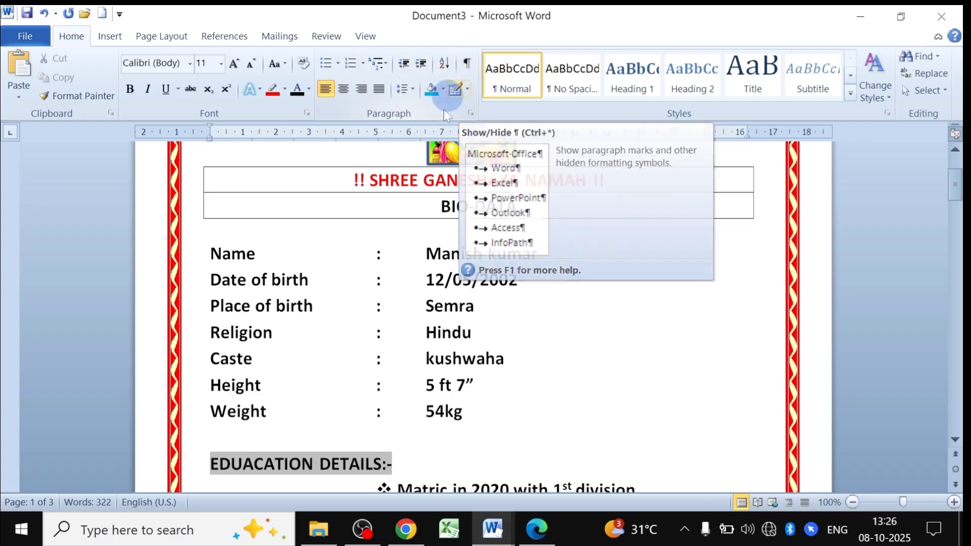
{"action": "middle_click", "coordinate": [425, 330]}
{"action": "scroll", "coordinate": [425, 328], "scroll_direction": "down", "scroll_amount": 9}
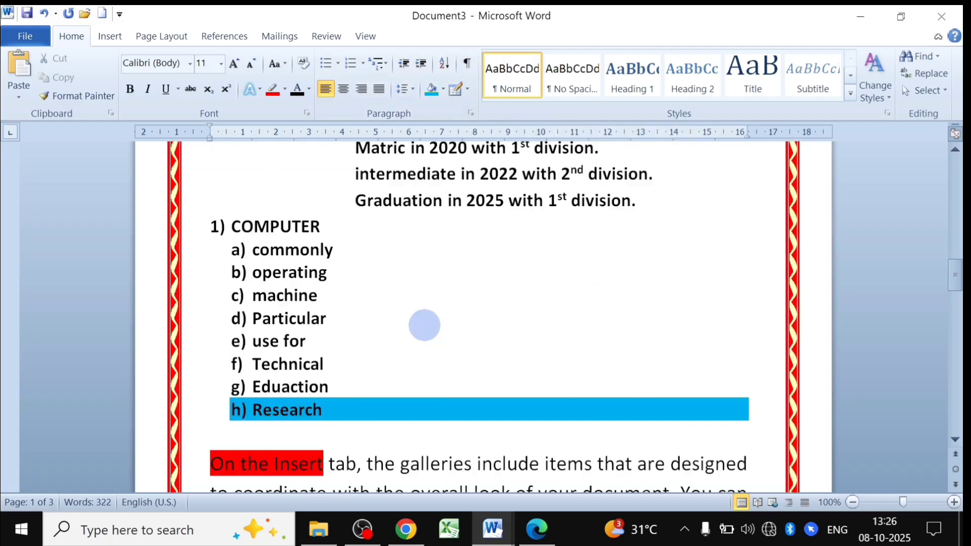
{"action": "left_click", "coordinate": [467, 63]}
{"action": "scroll", "coordinate": [368, 310], "scroll_direction": "up", "scroll_amount": 2}
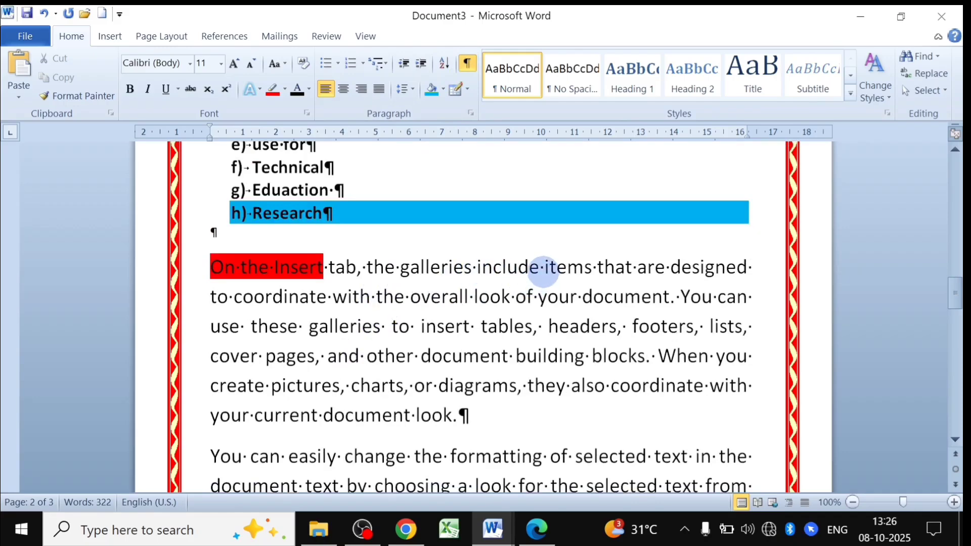
{"action": "scroll", "coordinate": [556, 308], "scroll_direction": "down", "scroll_amount": 1}
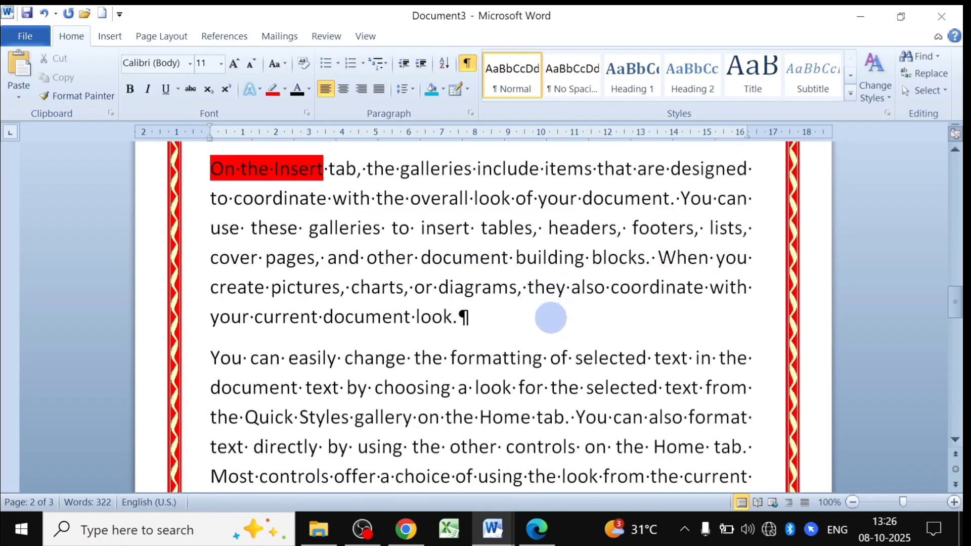
{"action": "scroll", "coordinate": [551, 317], "scroll_direction": "down", "scroll_amount": 1}
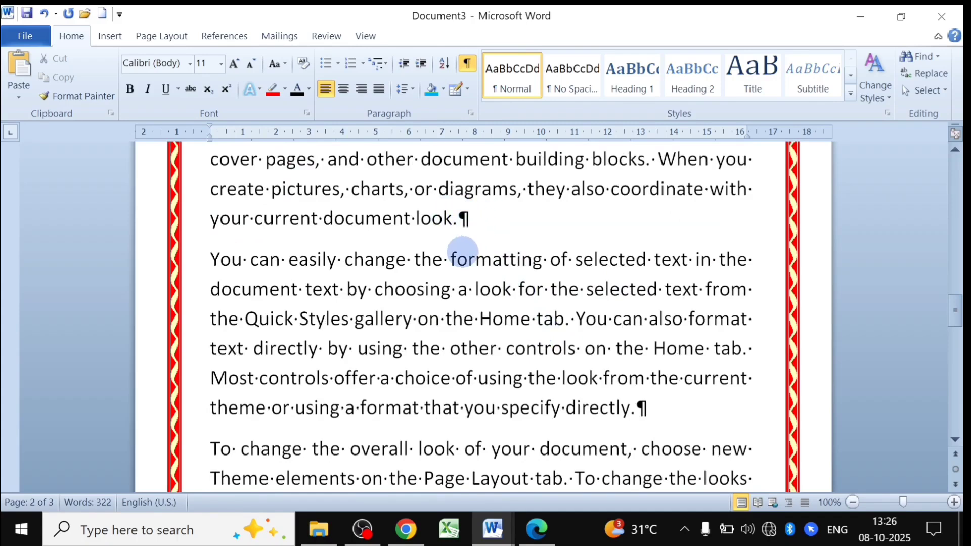
{"action": "scroll", "coordinate": [461, 254], "scroll_direction": "up", "scroll_amount": 2}
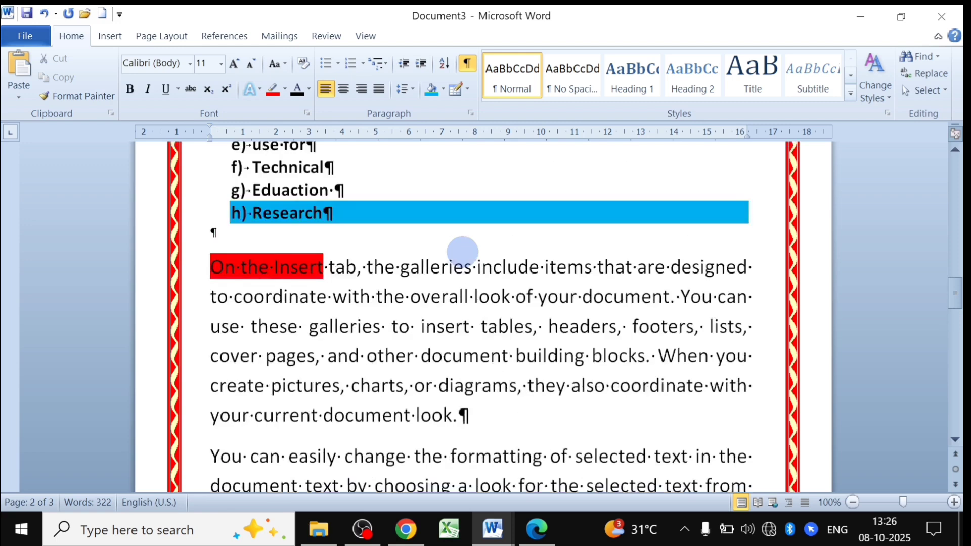
{"action": "left_click", "coordinate": [467, 62]}
{"action": "scroll", "coordinate": [386, 340], "scroll_direction": "down", "scroll_amount": 1}
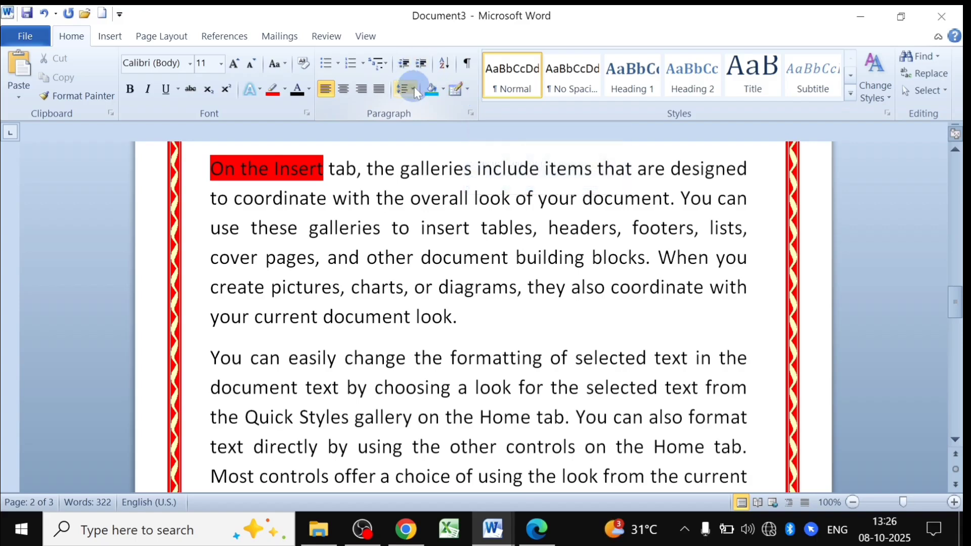
Make 'use these galleries' bold and set it to Cambria.
{"action": "left_click", "coordinate": [467, 90]}
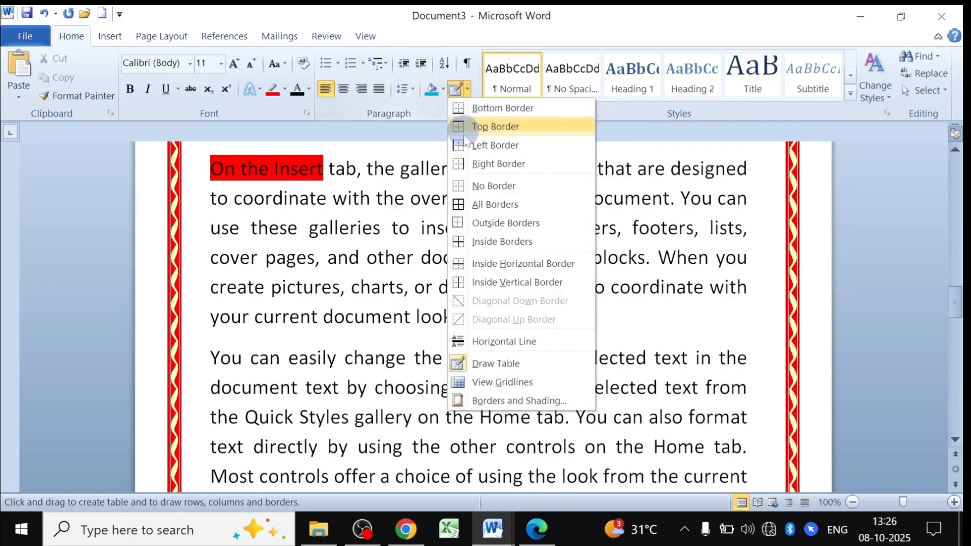
{"action": "left_click", "coordinate": [482, 364]}
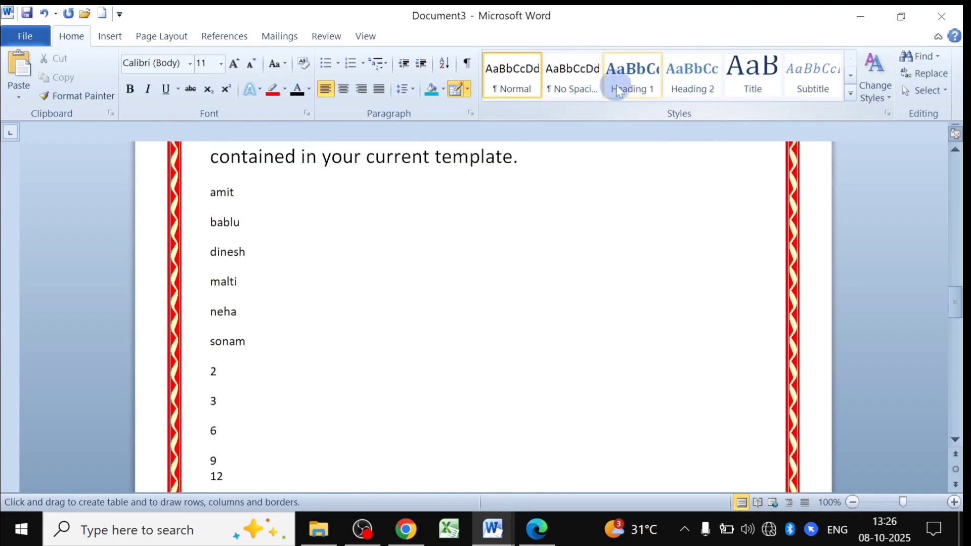
{"action": "left_click_drag", "start_coordinate": [212, 232], "coordinate": [393, 233]}
{"action": "left_click", "coordinate": [130, 89]}
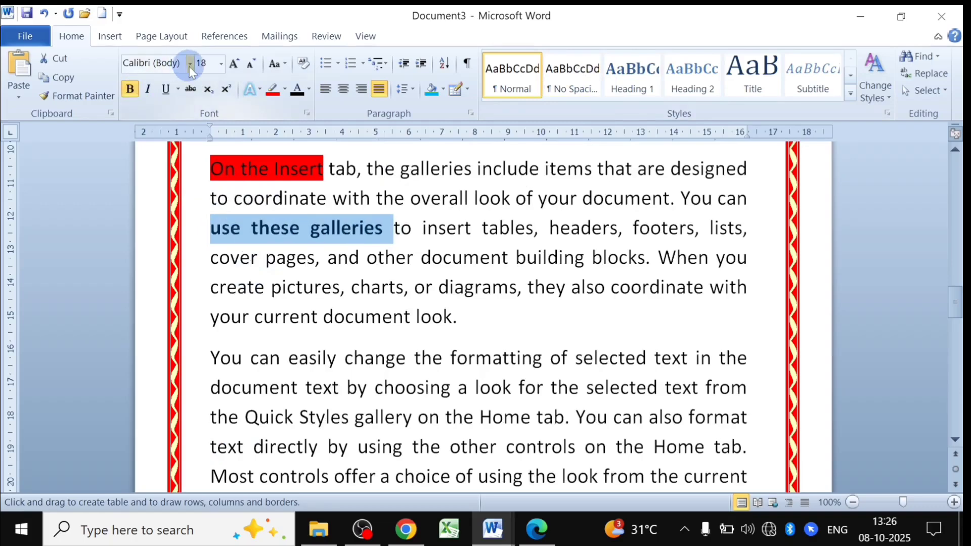
{"action": "left_click", "coordinate": [189, 66]}
{"action": "left_click", "coordinate": [156, 97]}
{"action": "left_click", "coordinate": [327, 258]}
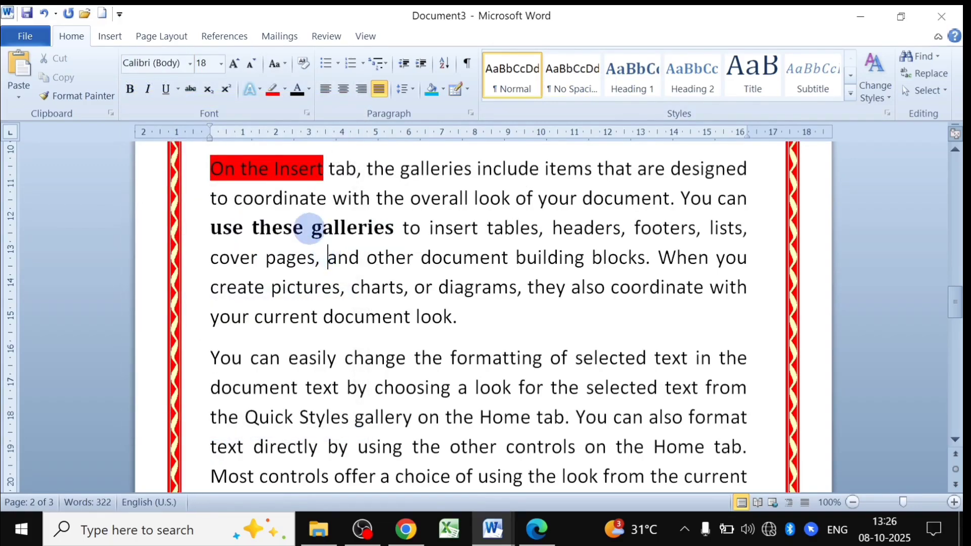
Apply the Heading 1 style to 'You can easily change'.
{"action": "scroll", "coordinate": [276, 323], "scroll_direction": "down", "scroll_amount": 3}
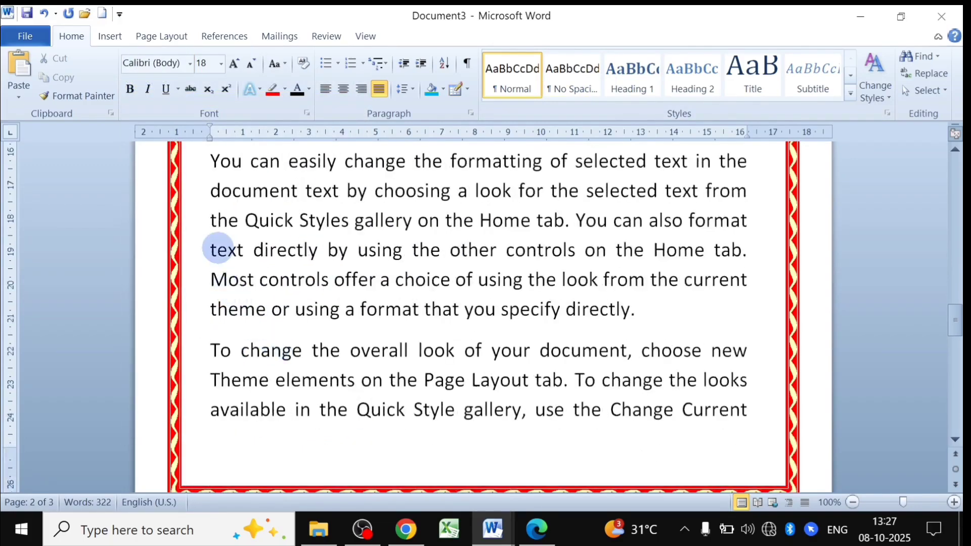
{"action": "scroll", "coordinate": [218, 249], "scroll_direction": "up", "scroll_amount": 3}
{"action": "left_click_drag", "start_coordinate": [209, 357], "coordinate": [380, 351]}
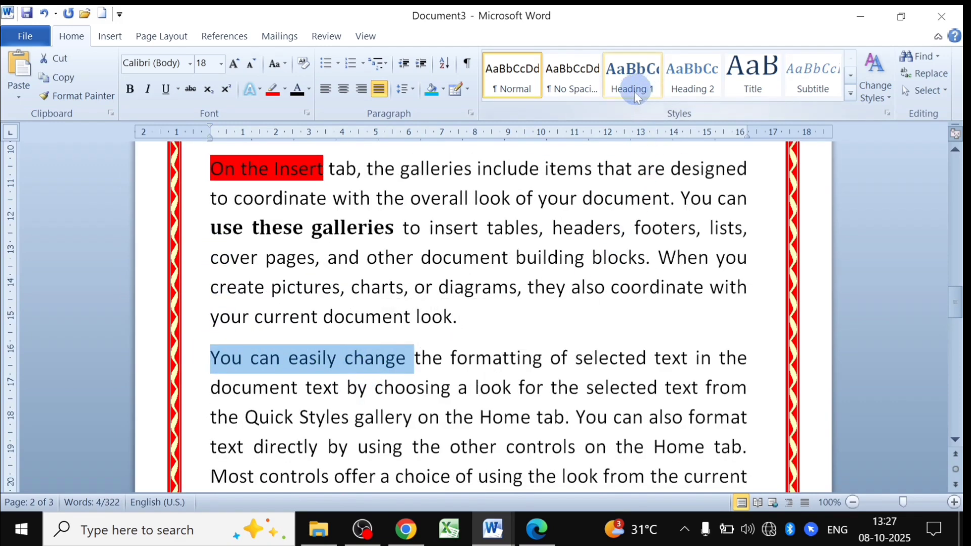
{"action": "left_click", "coordinate": [638, 76]}
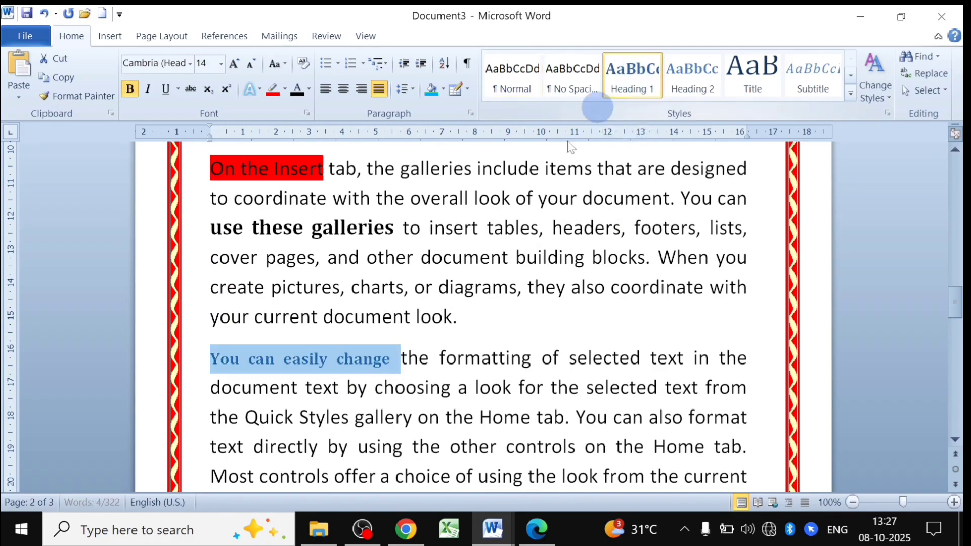
{"action": "left_click", "coordinate": [377, 359]}
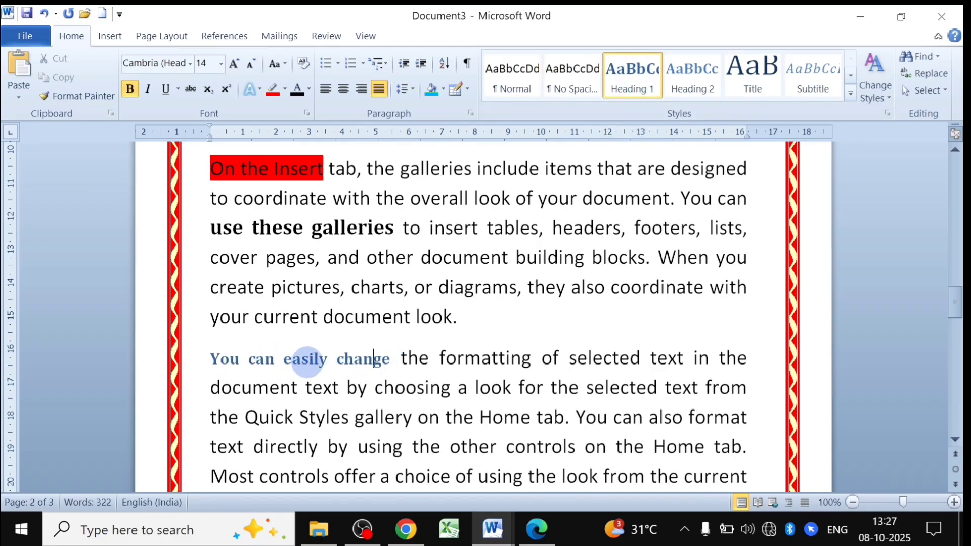
Apply Heading 2 to the next phrase and the Title style to 'To change the overall'.
{"action": "scroll", "coordinate": [309, 360], "scroll_direction": "down", "scroll_amount": 3}
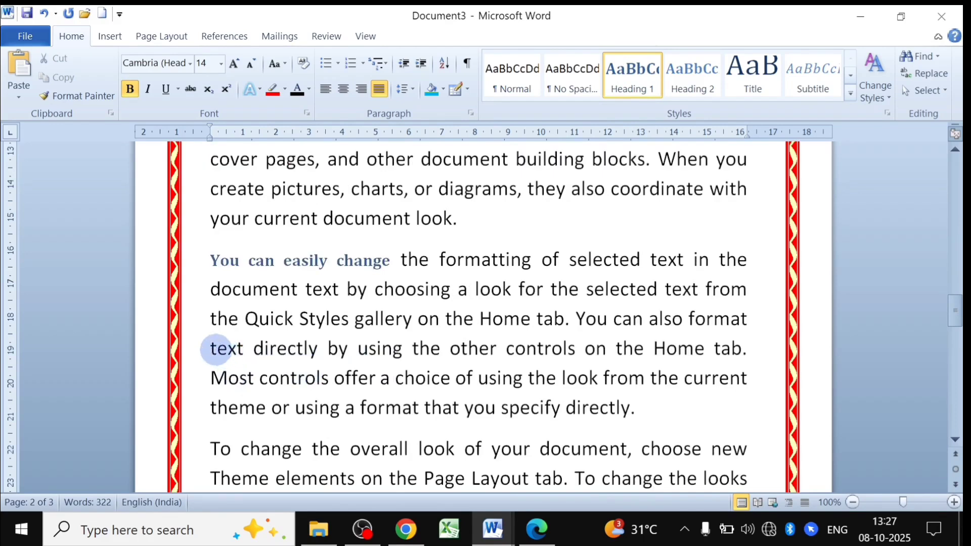
{"action": "left_click_drag", "start_coordinate": [211, 348], "coordinate": [316, 349]}
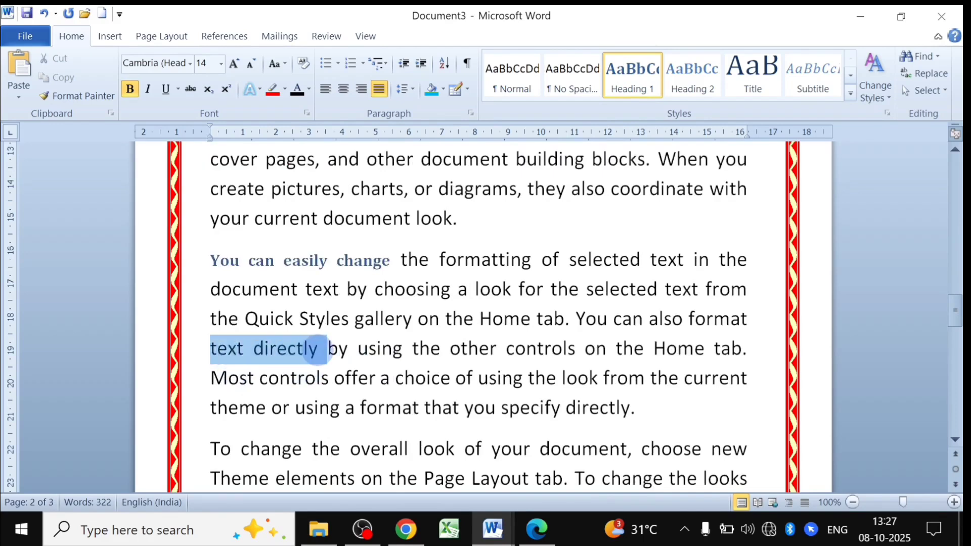
{"action": "left_click", "coordinate": [689, 80]}
{"action": "scroll", "coordinate": [253, 358], "scroll_direction": "down", "scroll_amount": 1}
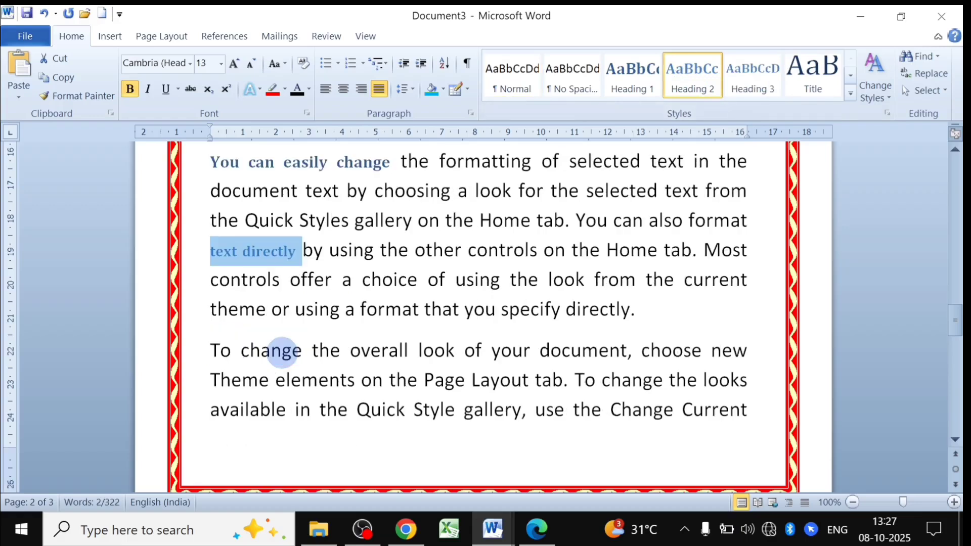
{"action": "left_click_drag", "start_coordinate": [212, 349], "coordinate": [363, 349]}
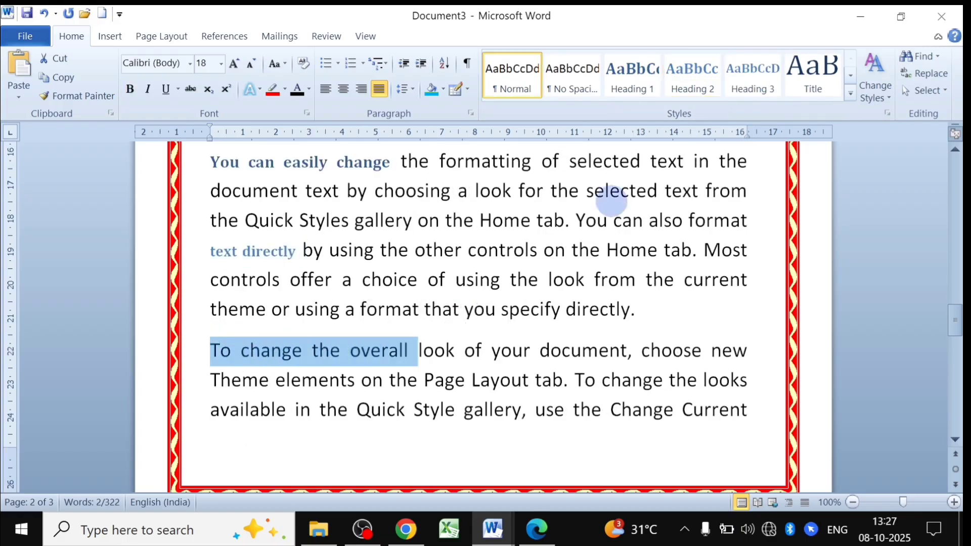
{"action": "left_click", "coordinate": [814, 79]}
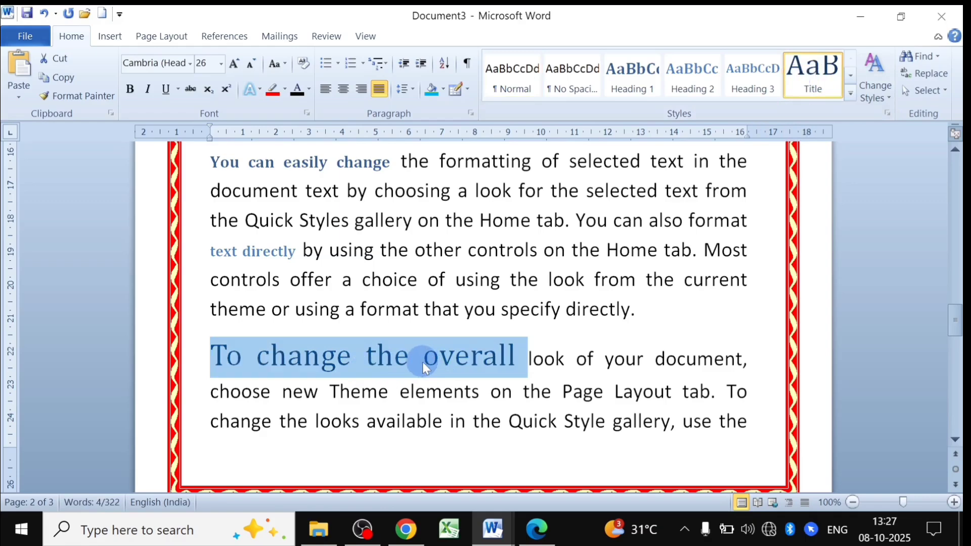
Apply the Title style to 'galleries include' in the first sample paragraph.
{"action": "scroll", "coordinate": [423, 363], "scroll_direction": "up", "scroll_amount": 10}
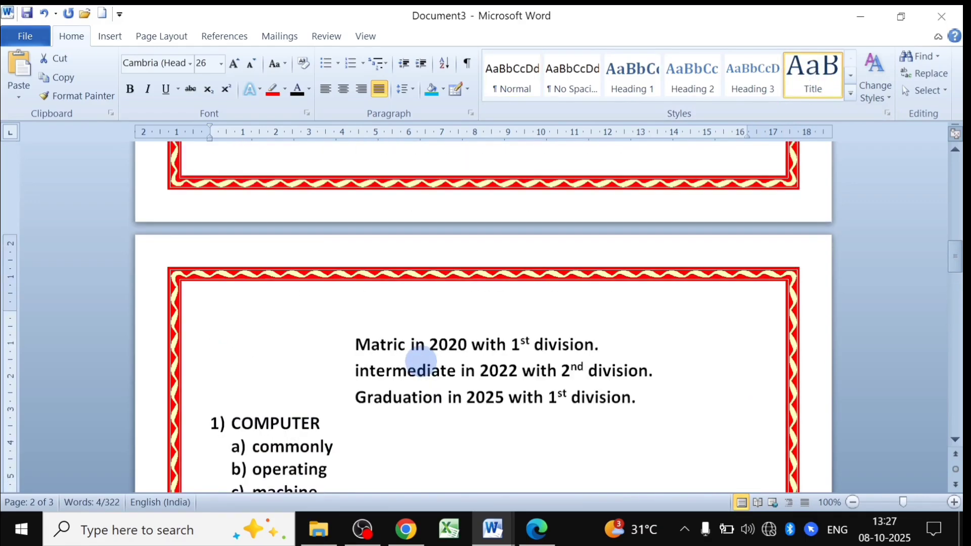
{"action": "scroll", "coordinate": [420, 361], "scroll_direction": "up", "scroll_amount": 10}
{"action": "scroll", "coordinate": [420, 362], "scroll_direction": "down", "scroll_amount": 20}
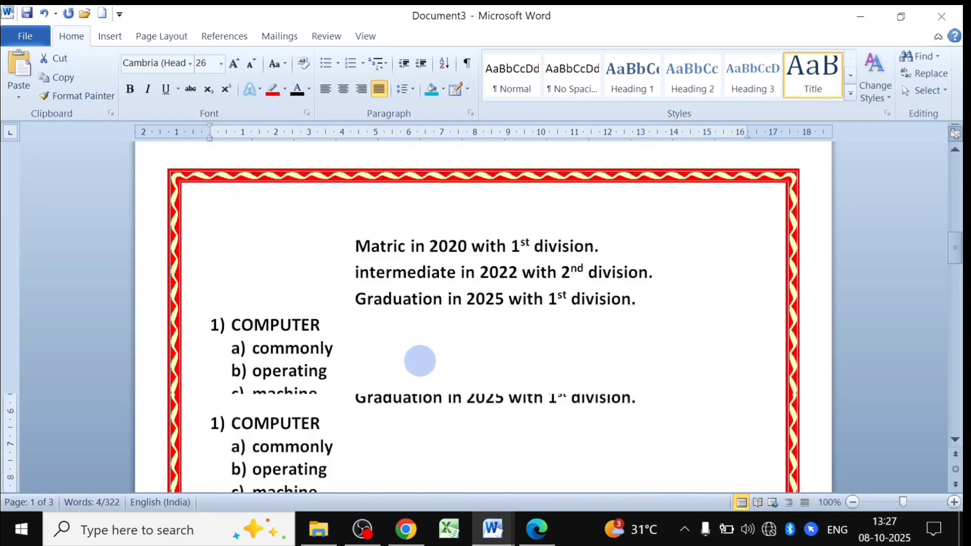
{"action": "scroll", "coordinate": [418, 362], "scroll_direction": "up", "scroll_amount": 8}
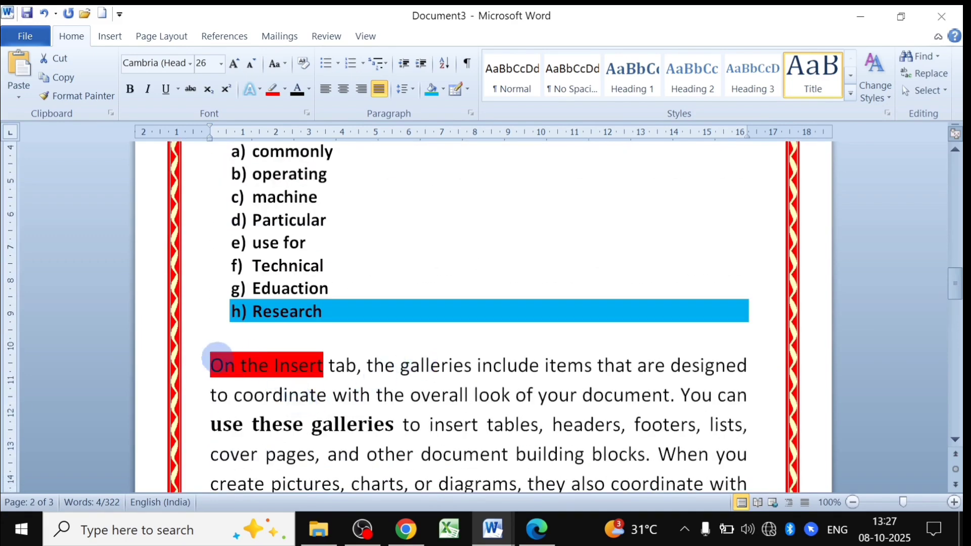
{"action": "left_click_drag", "start_coordinate": [402, 366], "coordinate": [542, 368]}
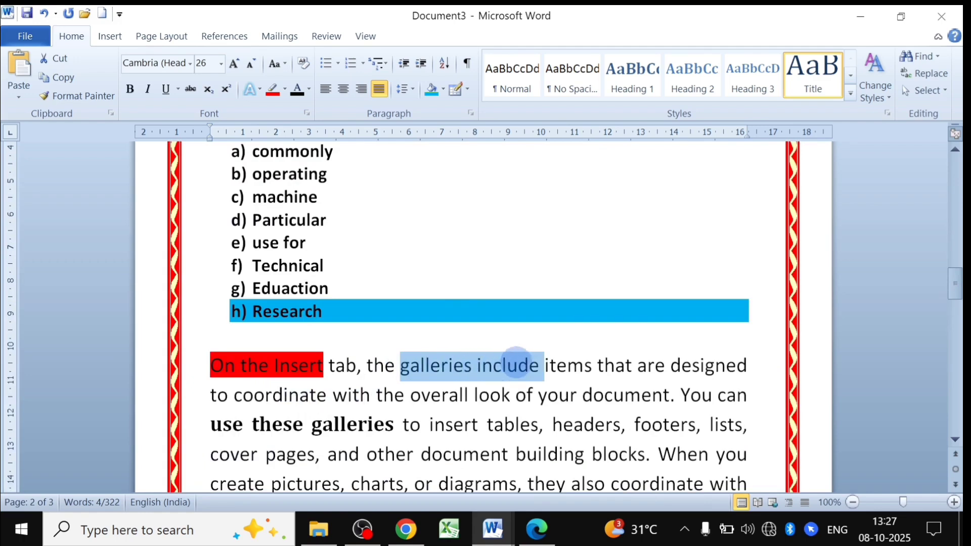
{"action": "left_click", "coordinate": [812, 76]}
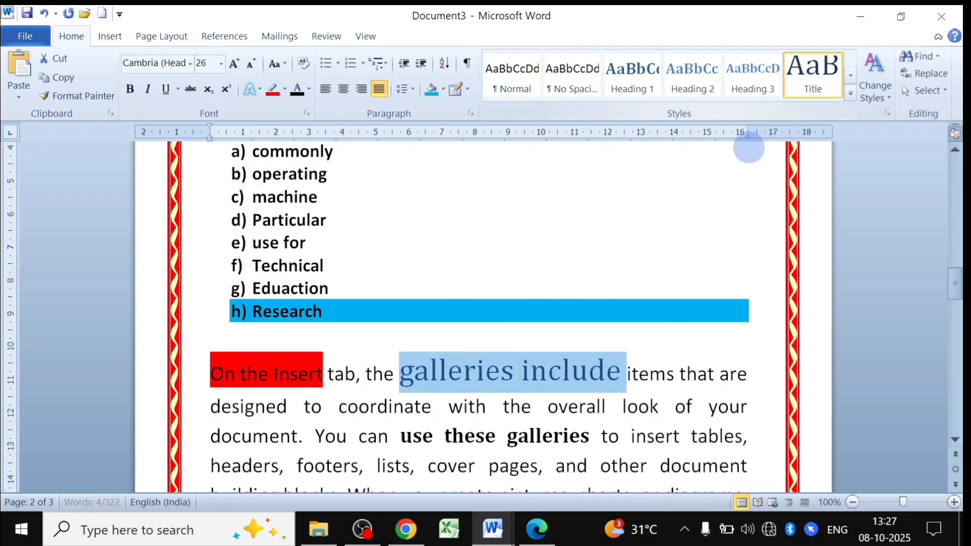
{"action": "left_click", "coordinate": [531, 374]}
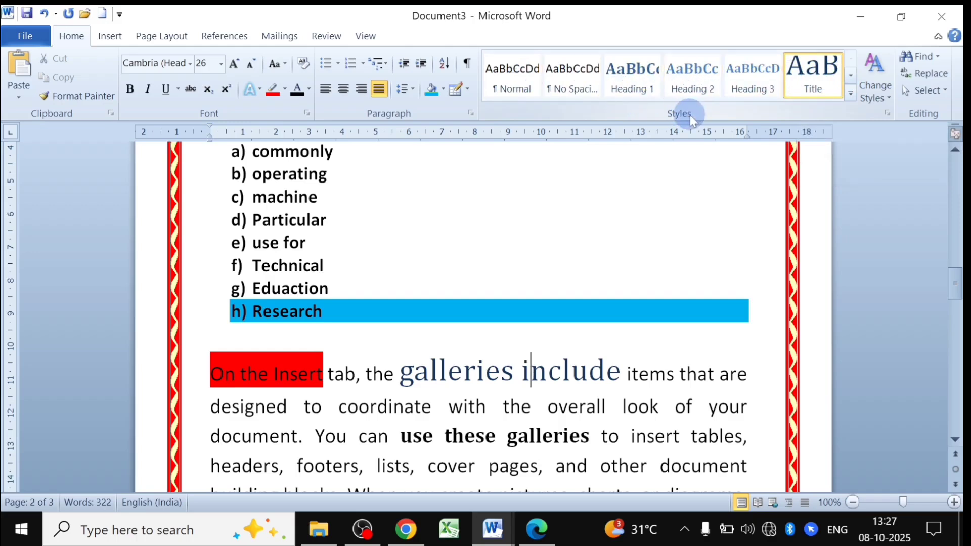
Try the Formal style set on the document.
{"action": "left_click", "coordinate": [883, 99]}
{"action": "mouse_move", "coordinate": [879, 121]}
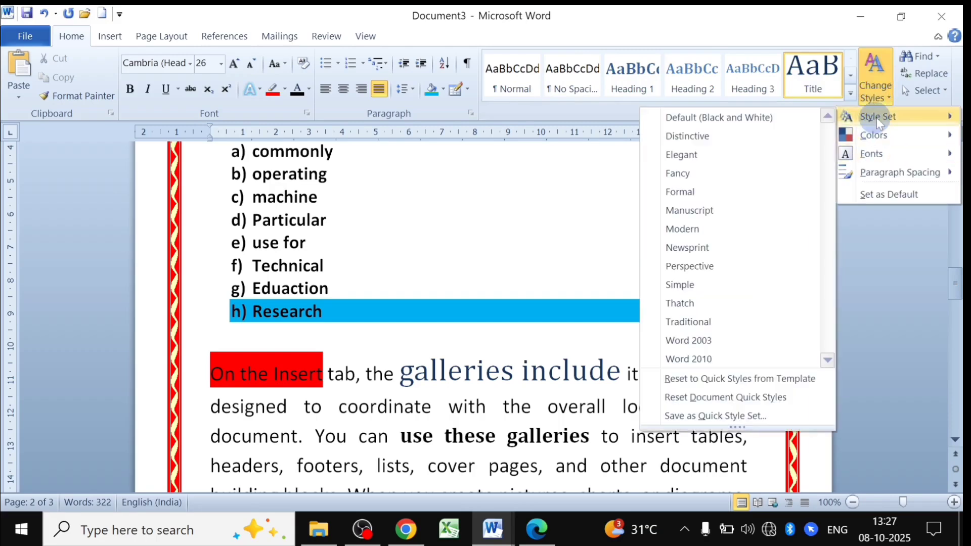
{"action": "left_click", "coordinate": [687, 195]}
{"action": "scroll", "coordinate": [521, 347], "scroll_direction": "down", "scroll_amount": 2}
{"action": "left_click_drag", "start_coordinate": [542, 304], "coordinate": [351, 275]}
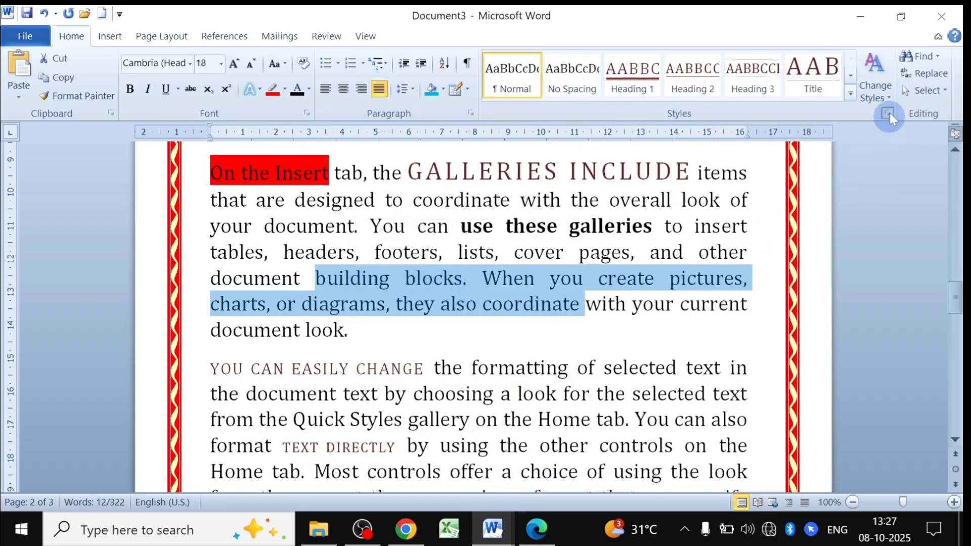
Switch the document to the Newsprint style set.
{"action": "left_click", "coordinate": [875, 81]}
{"action": "mouse_move", "coordinate": [882, 120]}
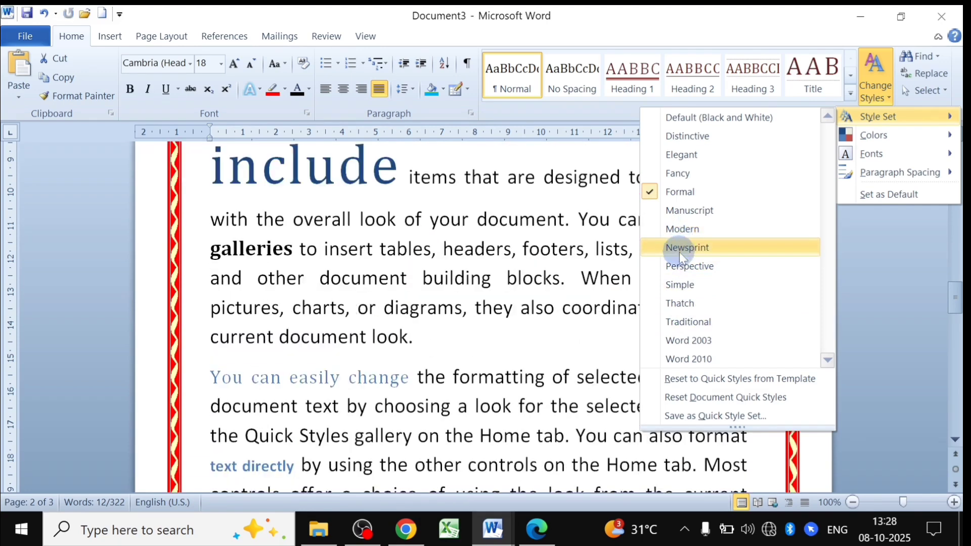
{"action": "left_click", "coordinate": [678, 251]}
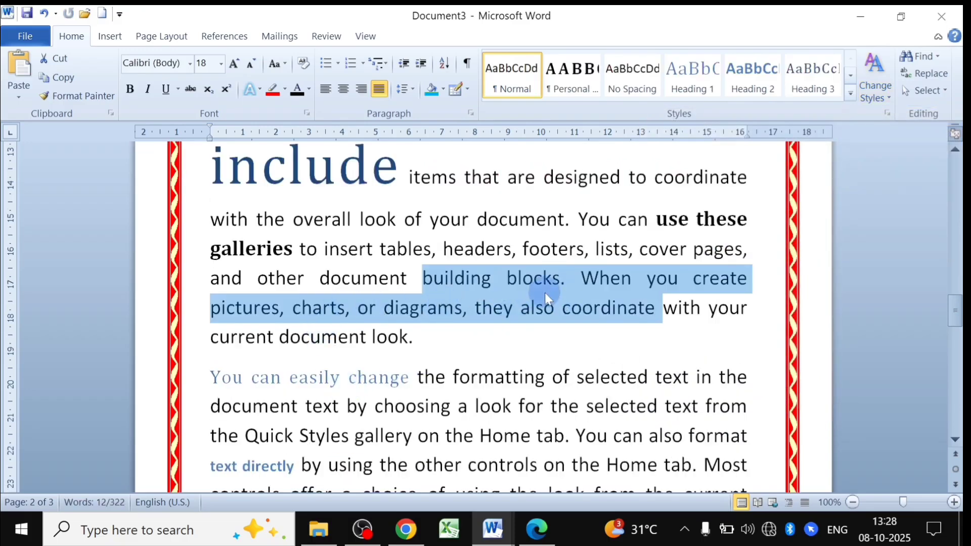
{"action": "left_click", "coordinate": [505, 305]}
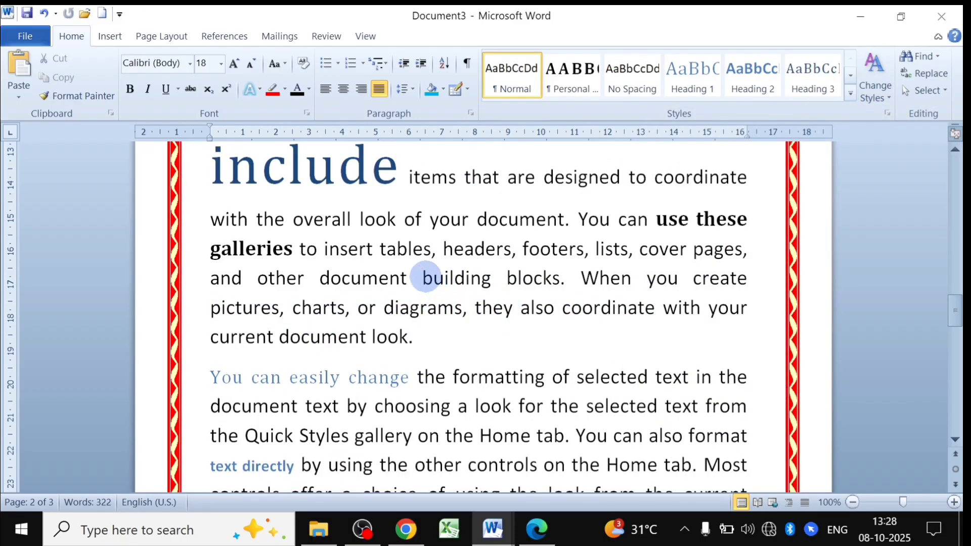
Select the text from 'building' to 'coordinate' and apply the Distinctive style set.
{"action": "left_click_drag", "start_coordinate": [424, 278], "coordinate": [642, 306]}
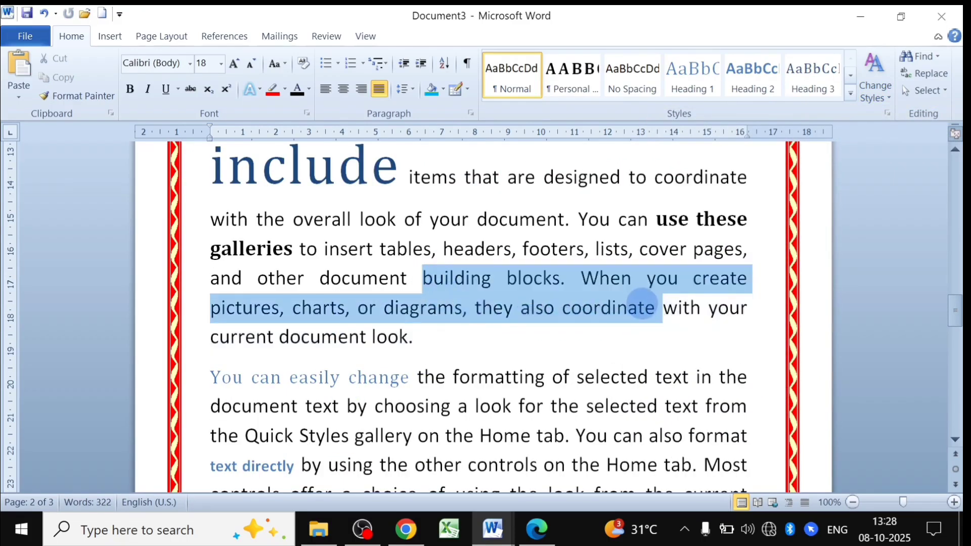
{"action": "left_click", "coordinate": [886, 87]}
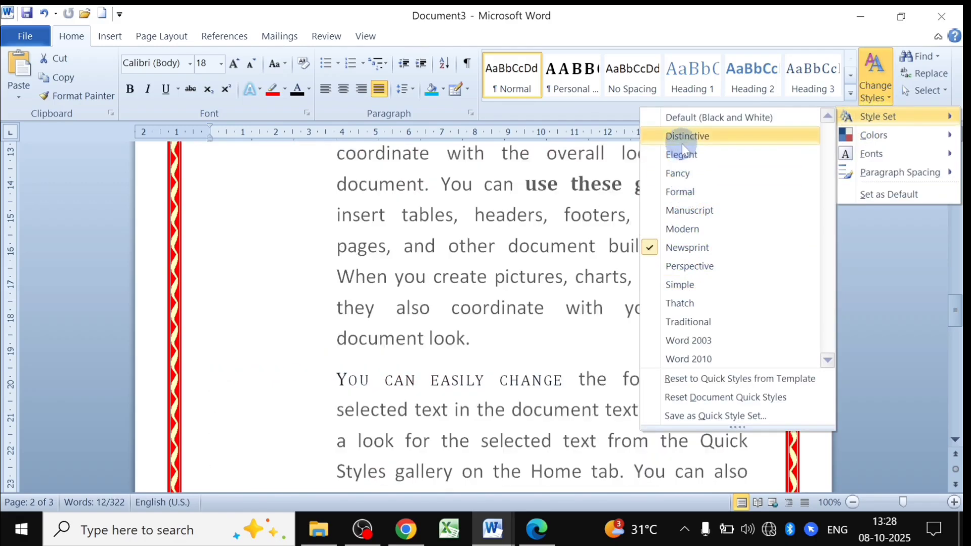
{"action": "left_click", "coordinate": [683, 143]}
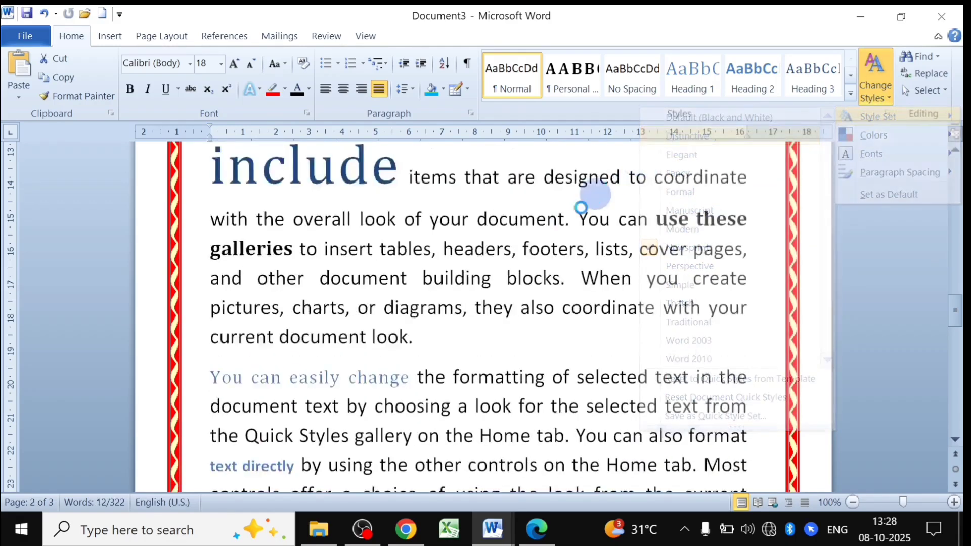
{"action": "left_click", "coordinate": [429, 307]}
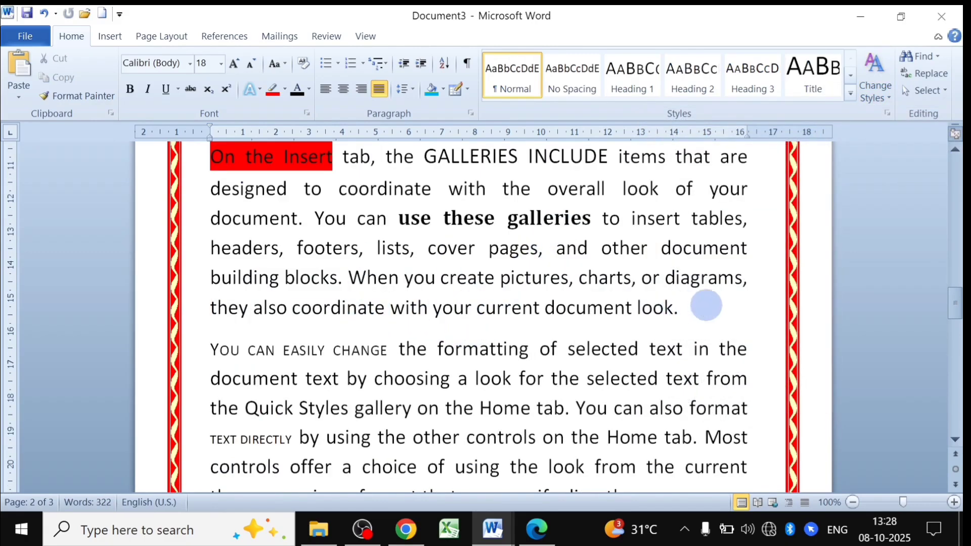
Check the Paragraph Spacing options and leave the spacing unchanged.
{"action": "left_click_drag", "start_coordinate": [705, 303], "coordinate": [358, 248]}
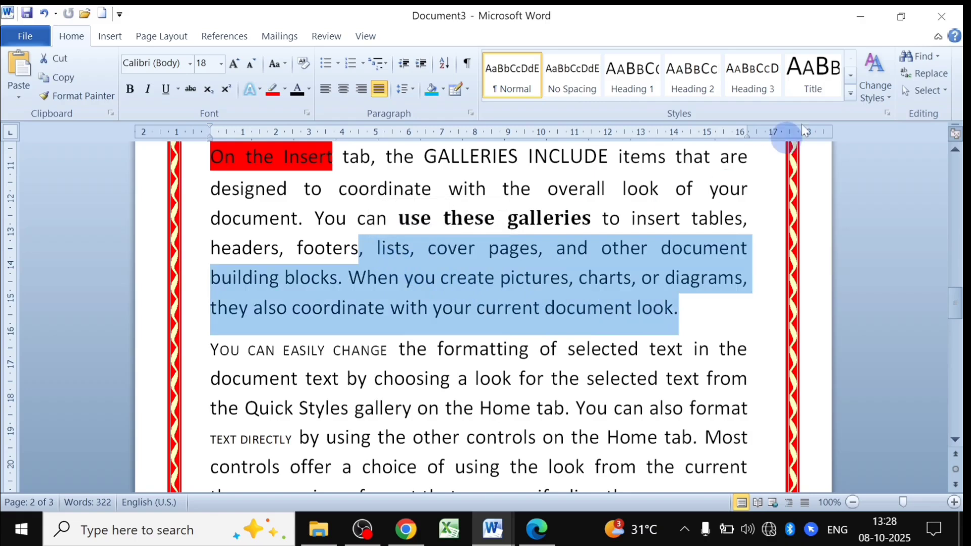
{"action": "left_click", "coordinate": [874, 83]}
{"action": "mouse_move", "coordinate": [869, 177]}
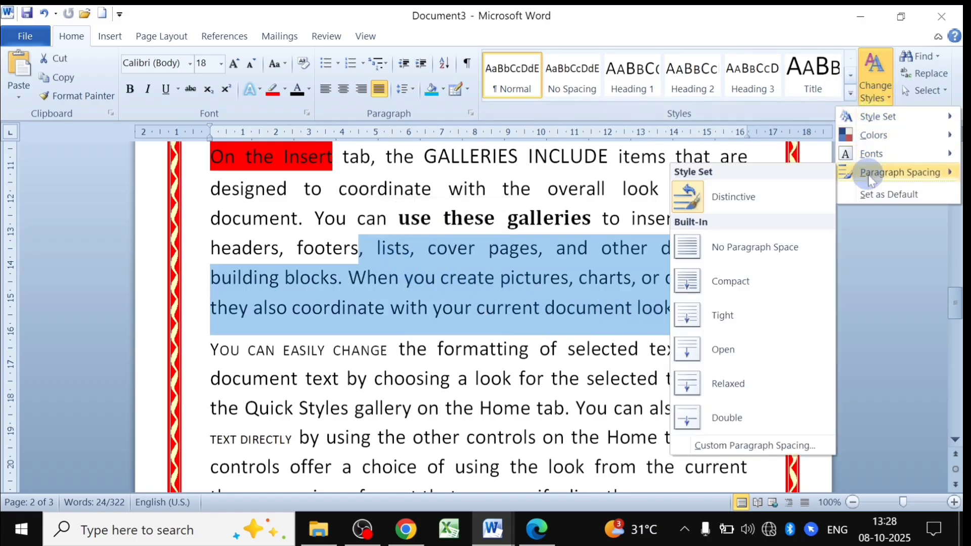
{"action": "left_click", "coordinate": [594, 231]}
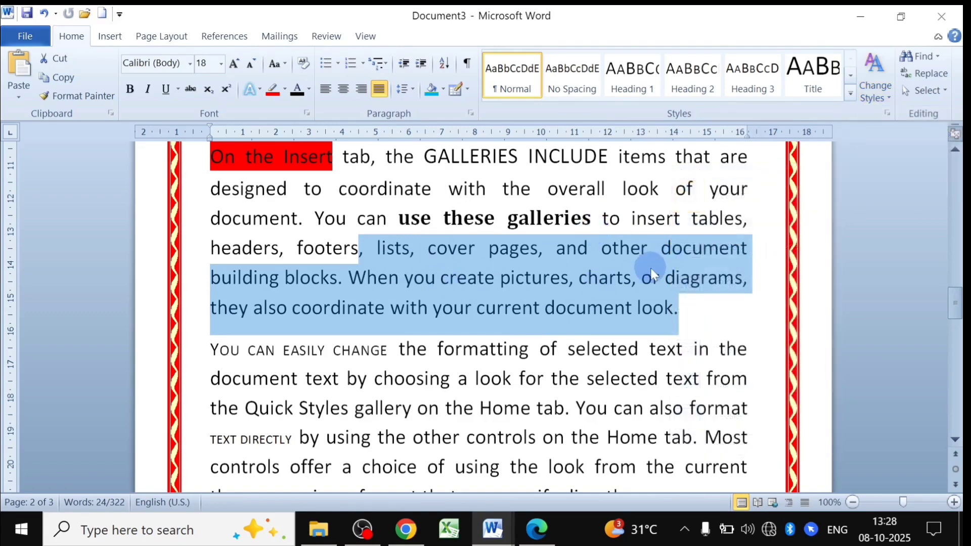
{"action": "left_click", "coordinate": [652, 276]}
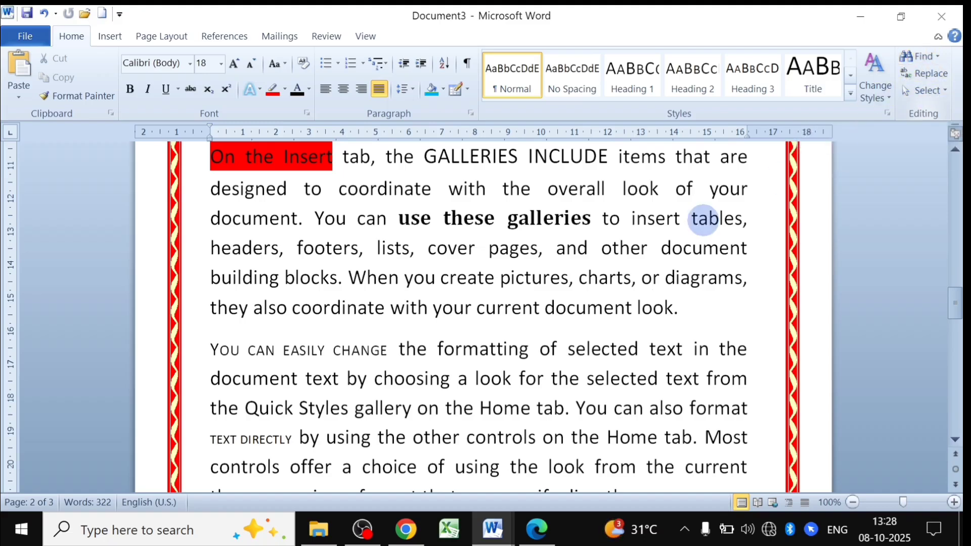
{"action": "scroll", "coordinate": [562, 255], "scroll_direction": "up", "scroll_amount": 10}
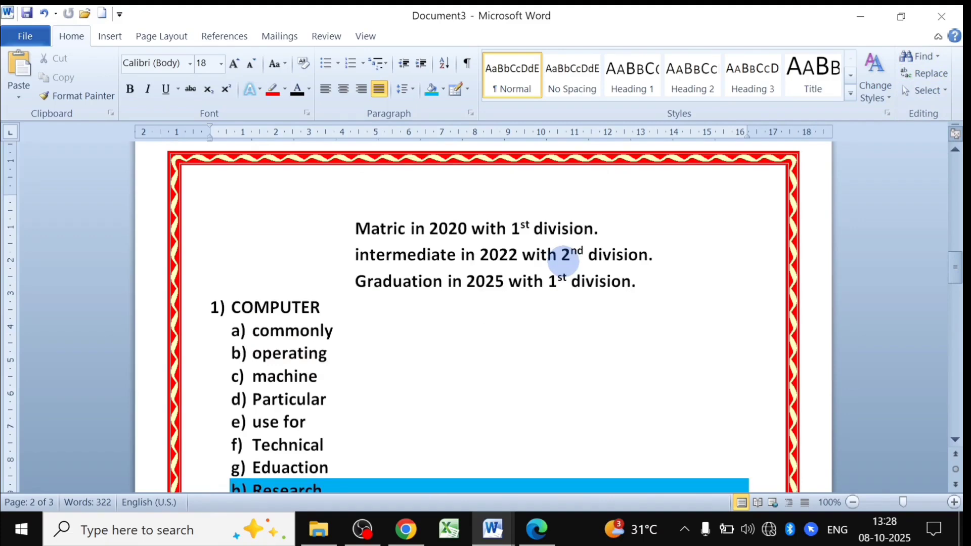
{"action": "scroll", "coordinate": [563, 255], "scroll_direction": "up", "scroll_amount": 10}
{"action": "scroll", "coordinate": [556, 314], "scroll_direction": "down", "scroll_amount": 3}
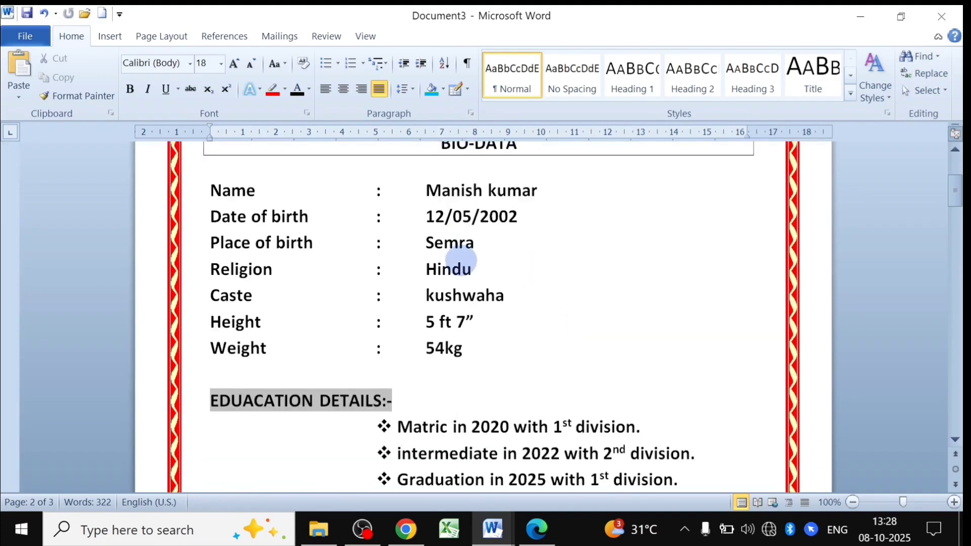
{"action": "scroll", "coordinate": [461, 260], "scroll_direction": "up", "scroll_amount": 3}
{"action": "left_click", "coordinate": [354, 313]}
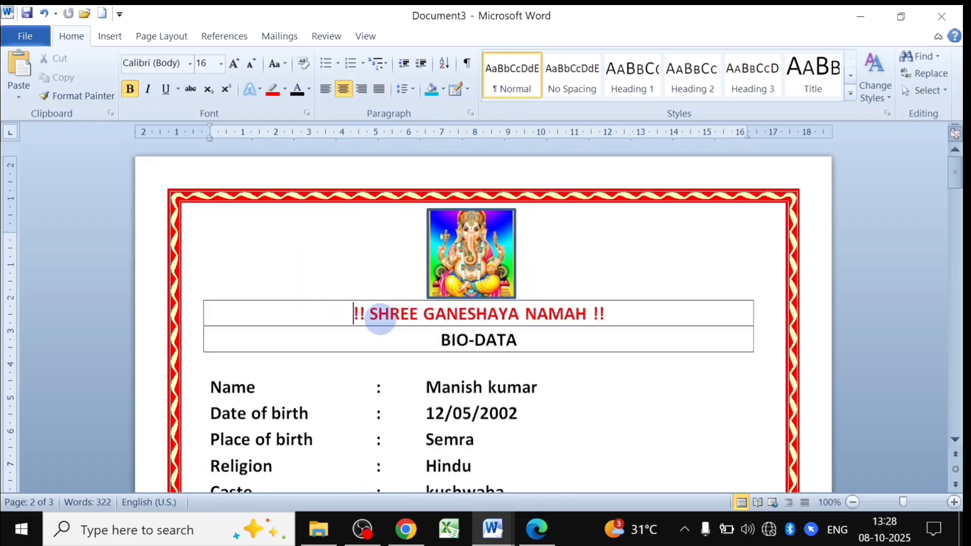
{"action": "scroll", "coordinate": [384, 317], "scroll_direction": "down", "scroll_amount": 3}
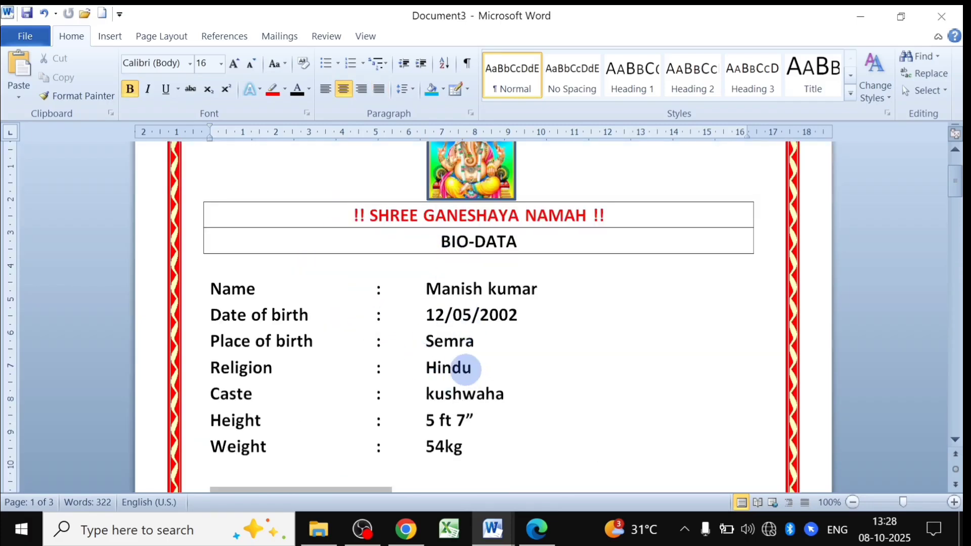
{"action": "scroll", "coordinate": [465, 369], "scroll_direction": "down", "scroll_amount": 15}
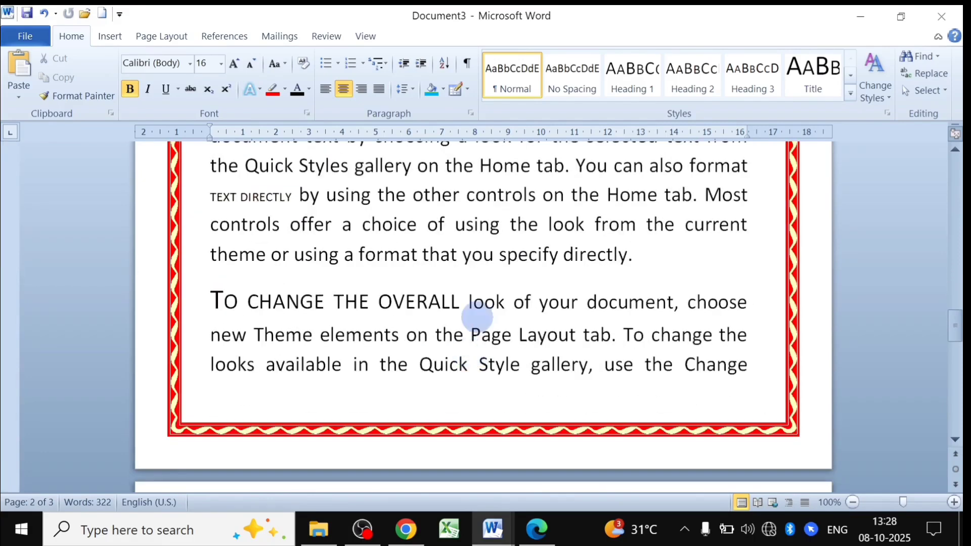
{"action": "scroll", "coordinate": [411, 303], "scroll_direction": "down", "scroll_amount": 3}
{"action": "scroll", "coordinate": [411, 310], "scroll_direction": "up", "scroll_amount": 9}
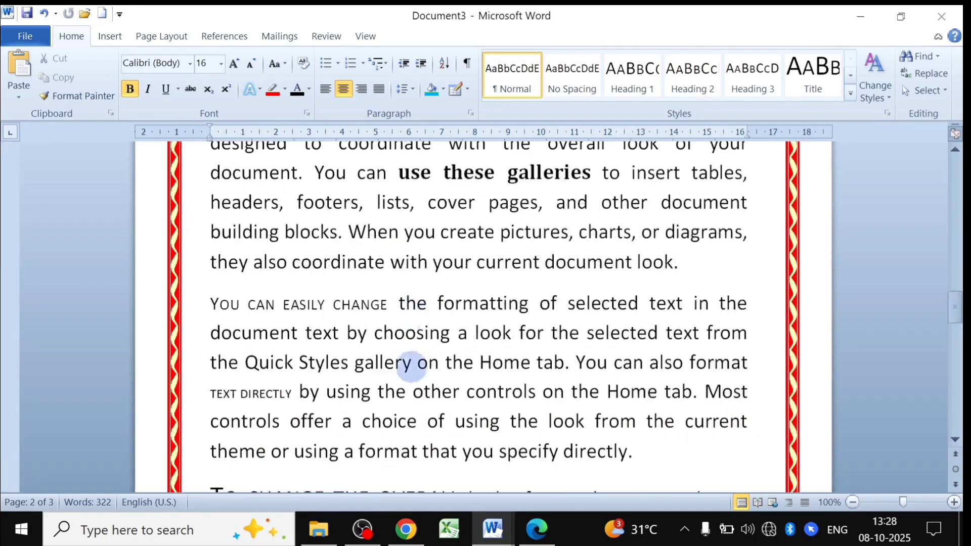
{"action": "scroll", "coordinate": [455, 348], "scroll_direction": "up", "scroll_amount": 3}
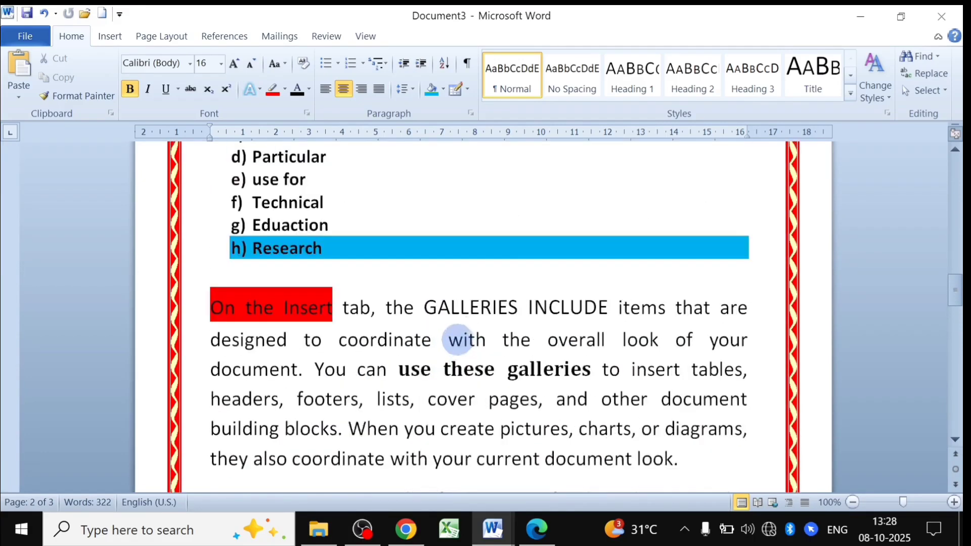
{"action": "scroll", "coordinate": [440, 374], "scroll_direction": "down", "scroll_amount": 3}
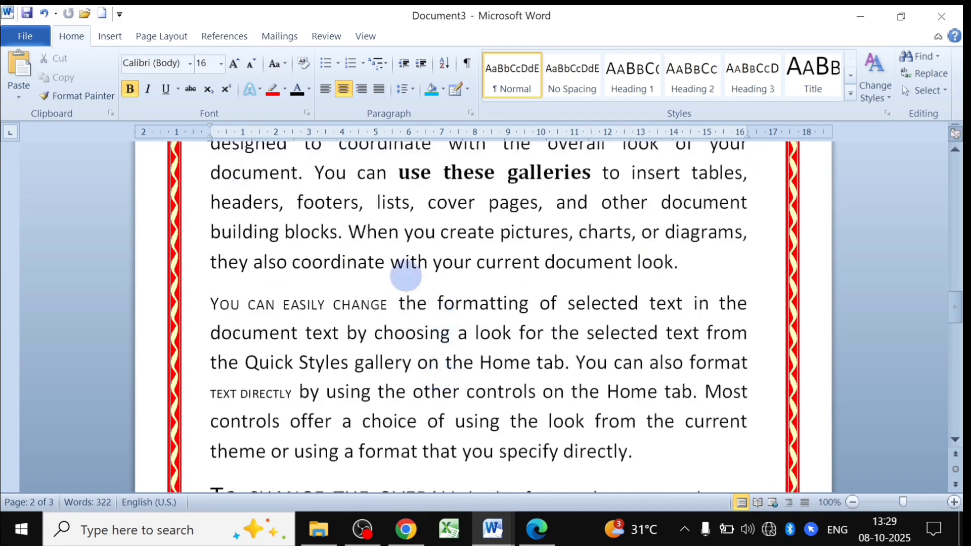
{"action": "left_click", "coordinate": [922, 58]}
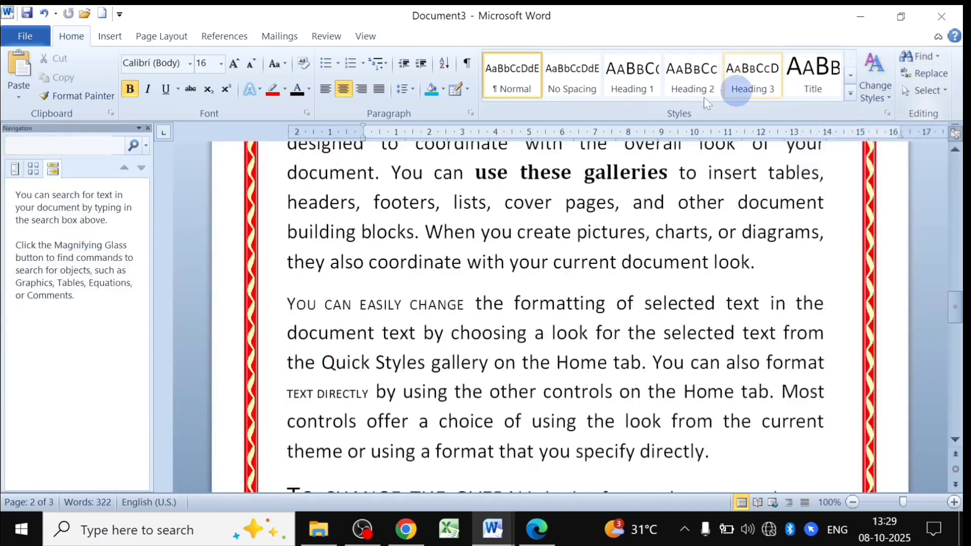
{"action": "left_click", "coordinate": [53, 168]}
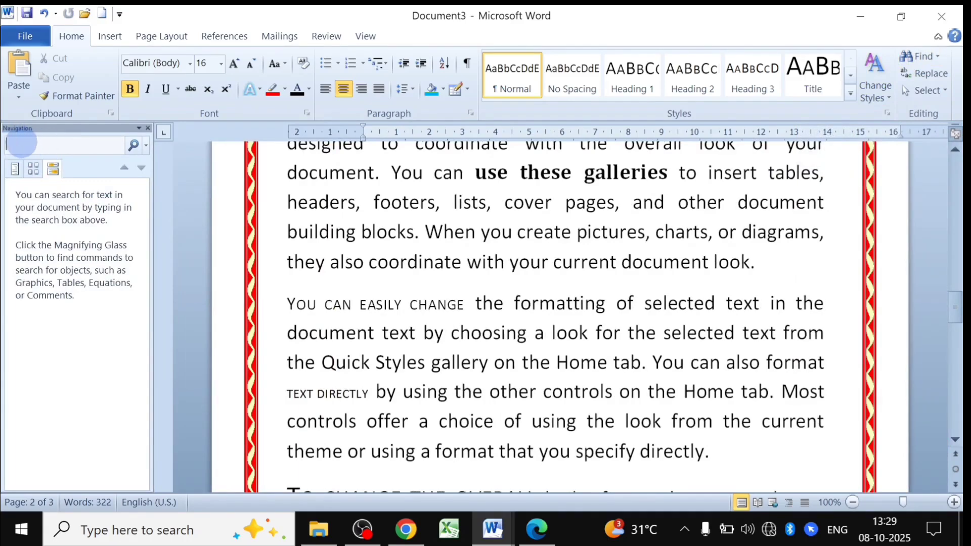
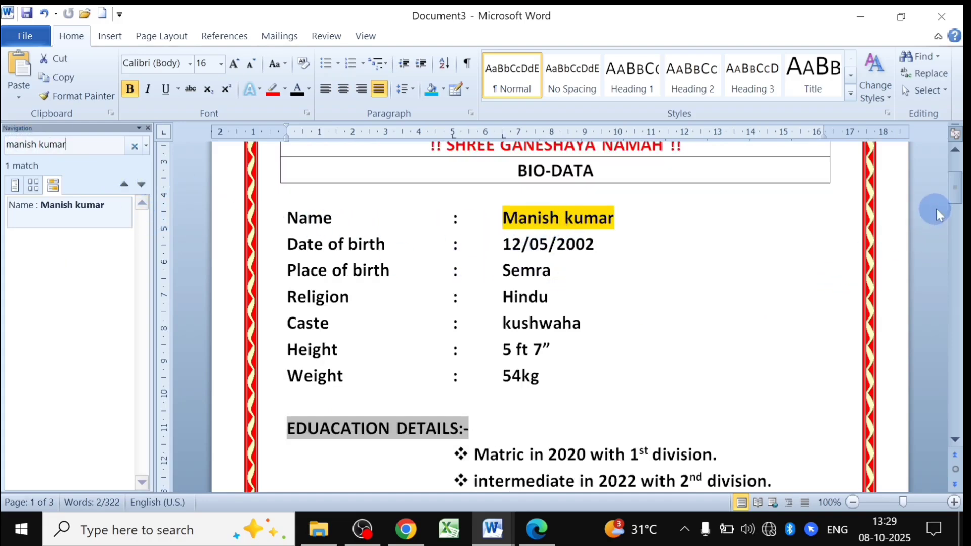
{"action": "left_click_drag", "start_coordinate": [954, 195], "coordinate": [956, 172]}
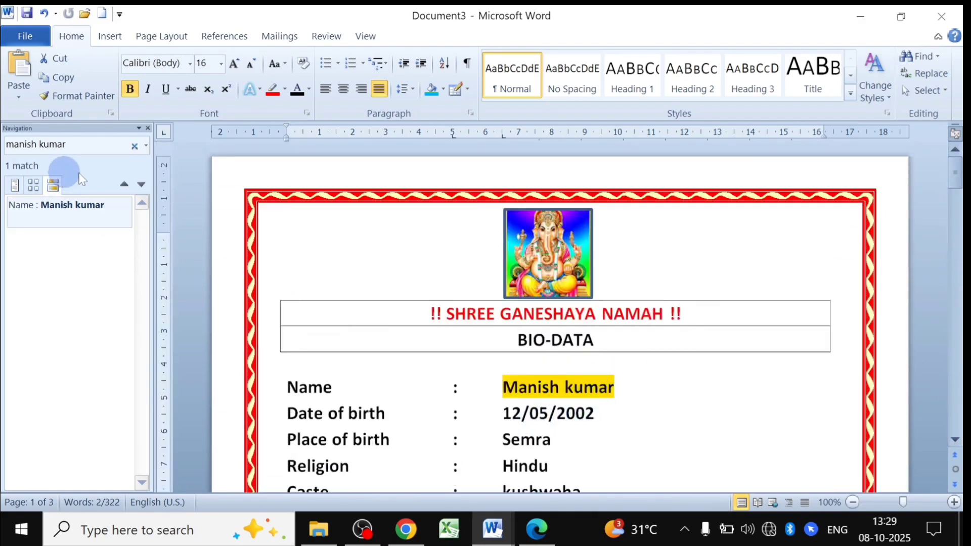
{"action": "left_click", "coordinate": [135, 147]}
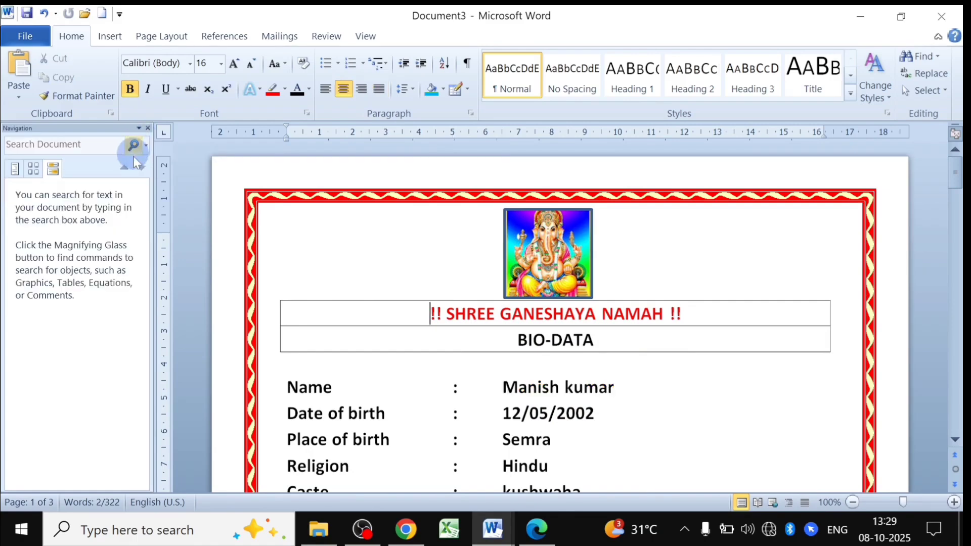
{"action": "left_click_drag", "start_coordinate": [618, 388], "coordinate": [503, 387]}
{"action": "key", "text": "ctrl+c"}
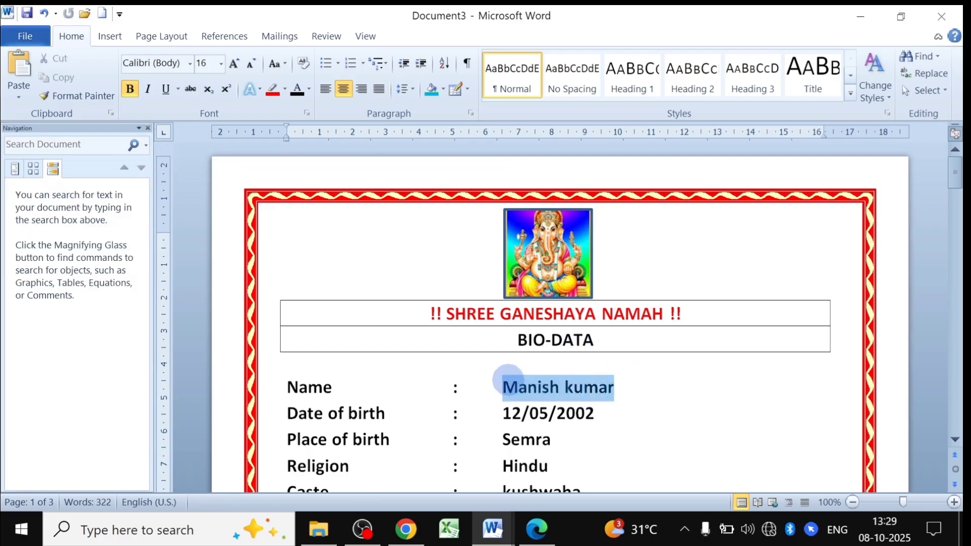
{"action": "scroll", "coordinate": [511, 388], "scroll_direction": "down", "scroll_amount": 5}
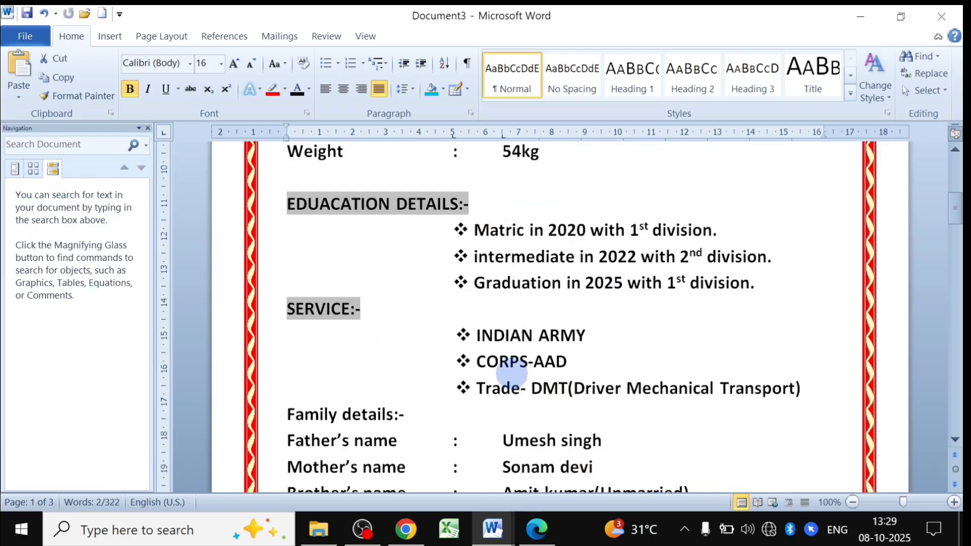
{"action": "scroll", "coordinate": [553, 336], "scroll_direction": "down", "scroll_amount": 10}
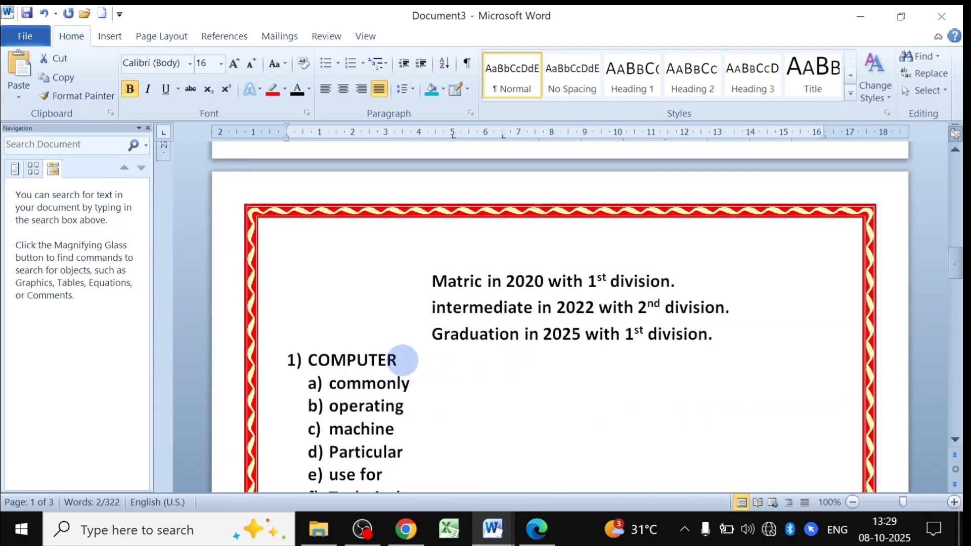
{"action": "left_click", "coordinate": [400, 361]}
{"action": "key", "text": "ctrl+v"}
{"action": "scroll", "coordinate": [490, 393], "scroll_direction": "down", "scroll_amount": 15}
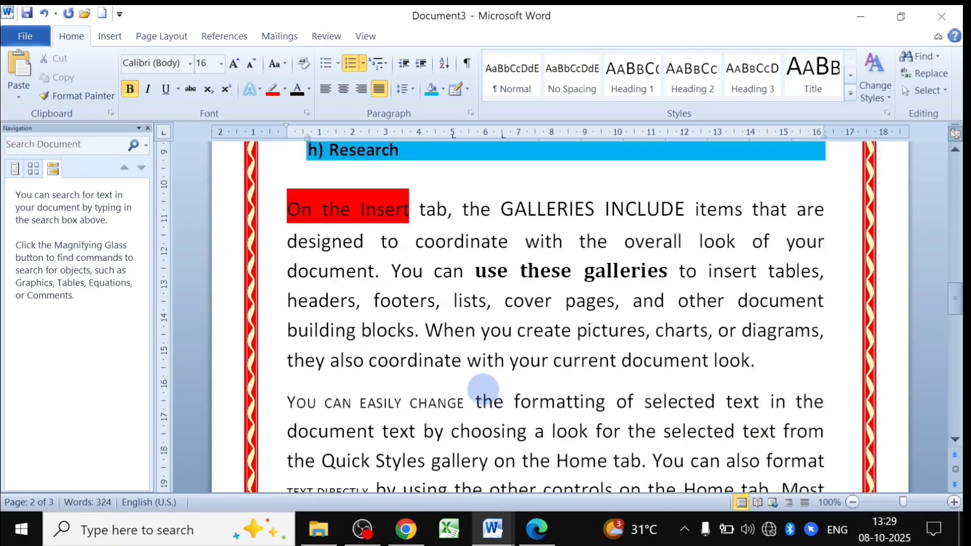
{"action": "left_click", "coordinate": [461, 360]}
{"action": "key", "text": "ctrl+v"}
{"action": "scroll", "coordinate": [455, 353], "scroll_direction": "down", "scroll_amount": 10}
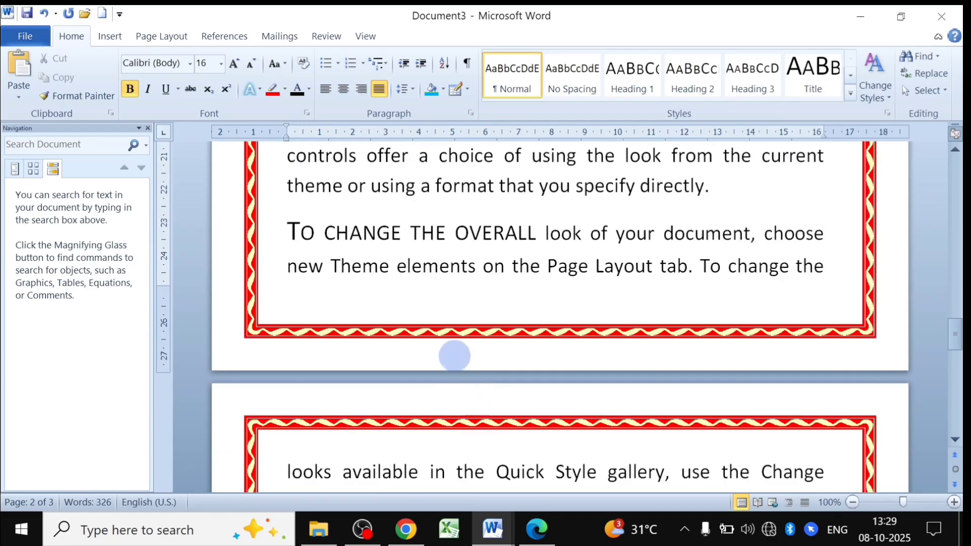
{"action": "left_click", "coordinate": [439, 266]}
{"action": "key", "text": "ctrl+v"}
{"action": "scroll", "coordinate": [486, 309], "scroll_direction": "down", "scroll_amount": 10}
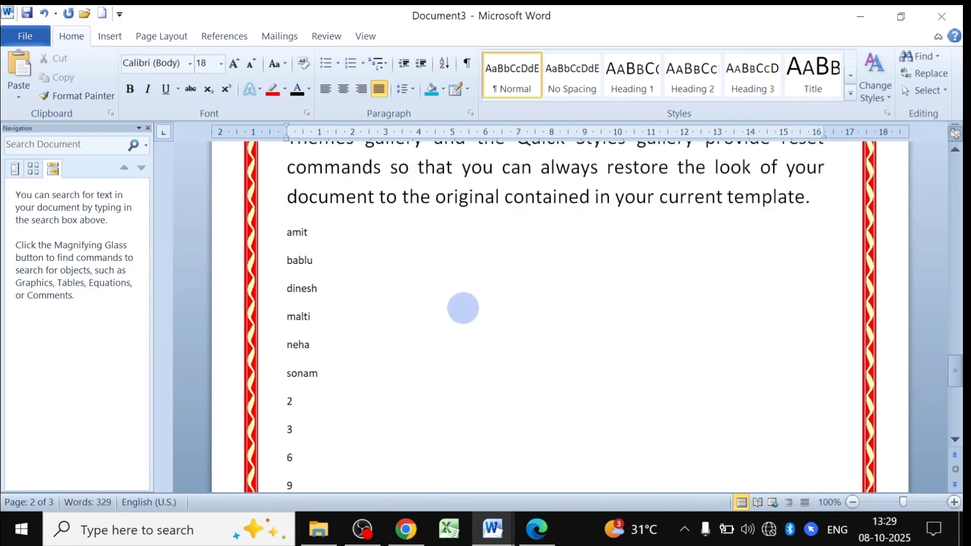
{"action": "left_click", "coordinate": [468, 197]}
{"action": "key", "text": "ctrl+v"}
{"action": "scroll", "coordinate": [465, 290], "scroll_direction": "down", "scroll_amount": 8}
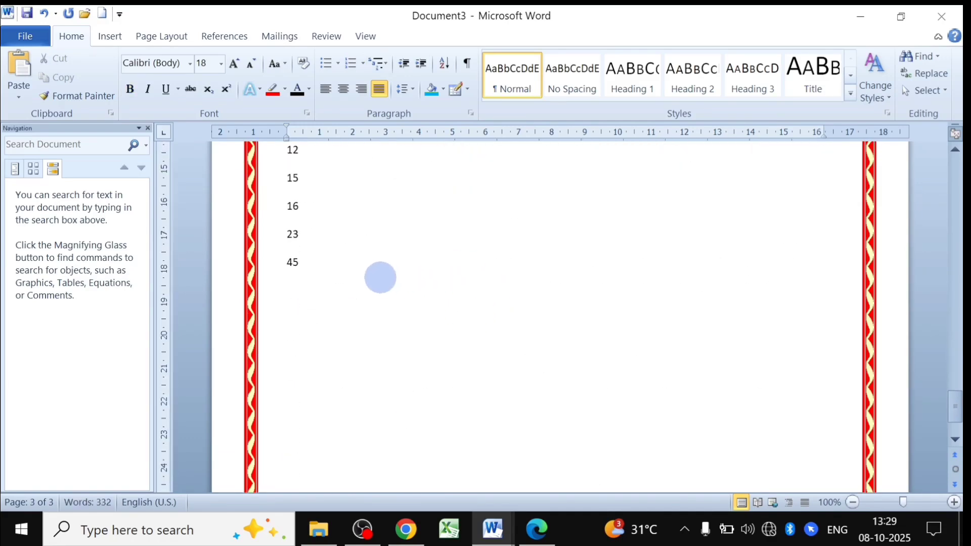
{"action": "left_click", "coordinate": [356, 278]}
{"action": "key", "text": "ctrl+v"}
{"action": "scroll", "coordinate": [357, 210], "scroll_direction": "up", "scroll_amount": 15}
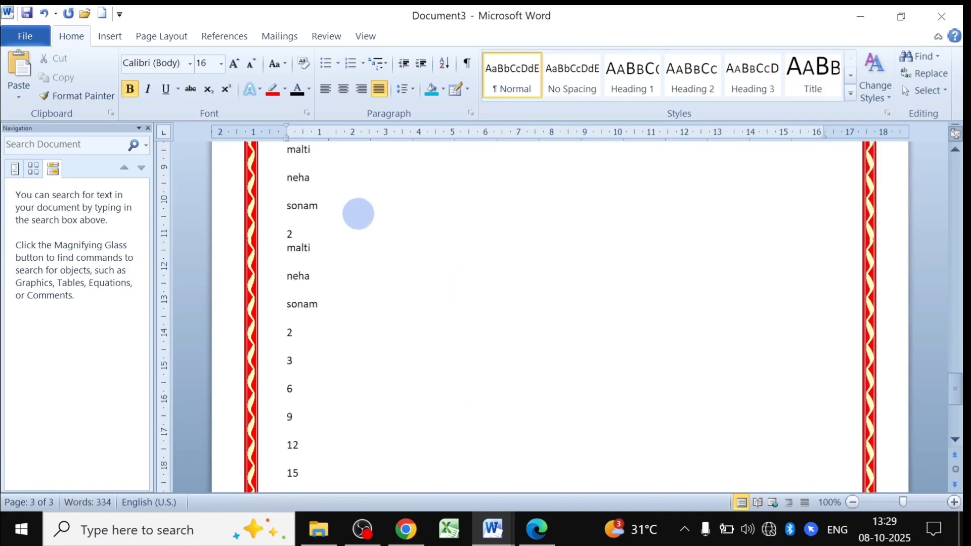
{"action": "scroll", "coordinate": [546, 234], "scroll_direction": "up", "scroll_amount": 4}
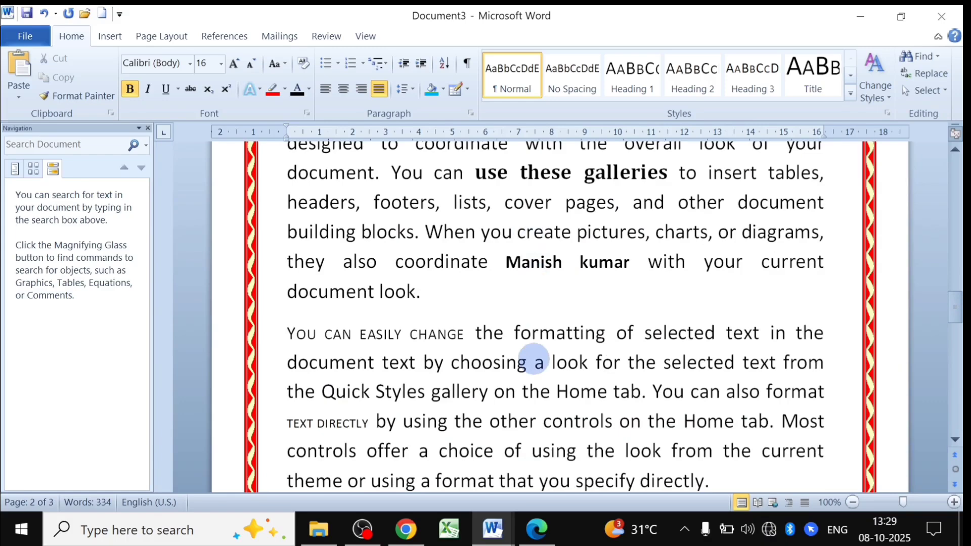
{"action": "left_click", "coordinate": [535, 362]}
{"action": "key", "text": "ctrl+v"}
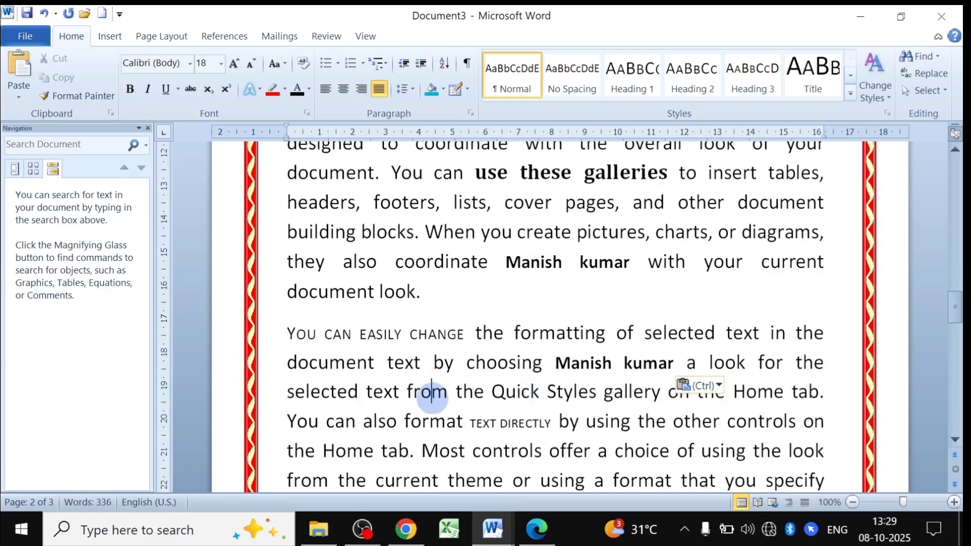
{"action": "left_click", "coordinate": [448, 389]}
{"action": "key", "text": "ctrl+v"}
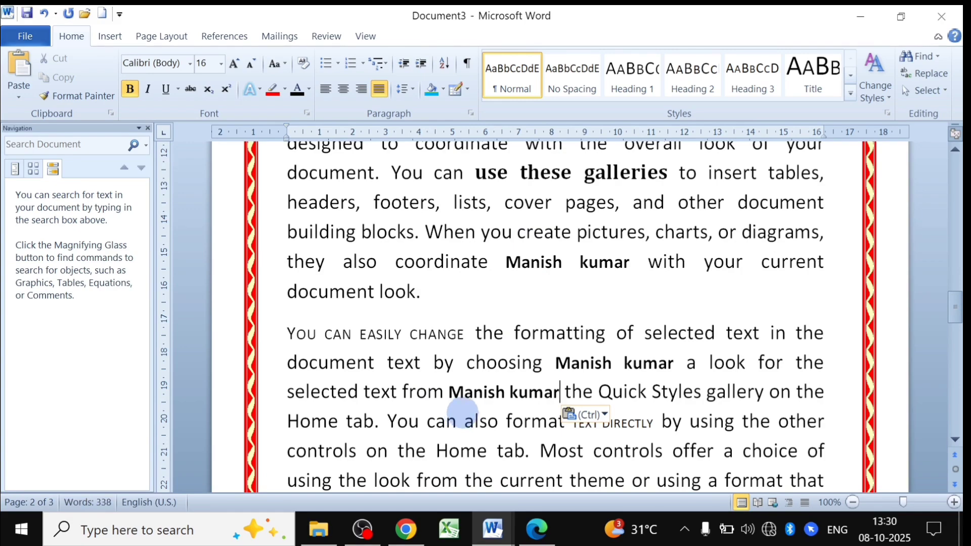
{"action": "scroll", "coordinate": [461, 412], "scroll_direction": "up", "scroll_amount": 15}
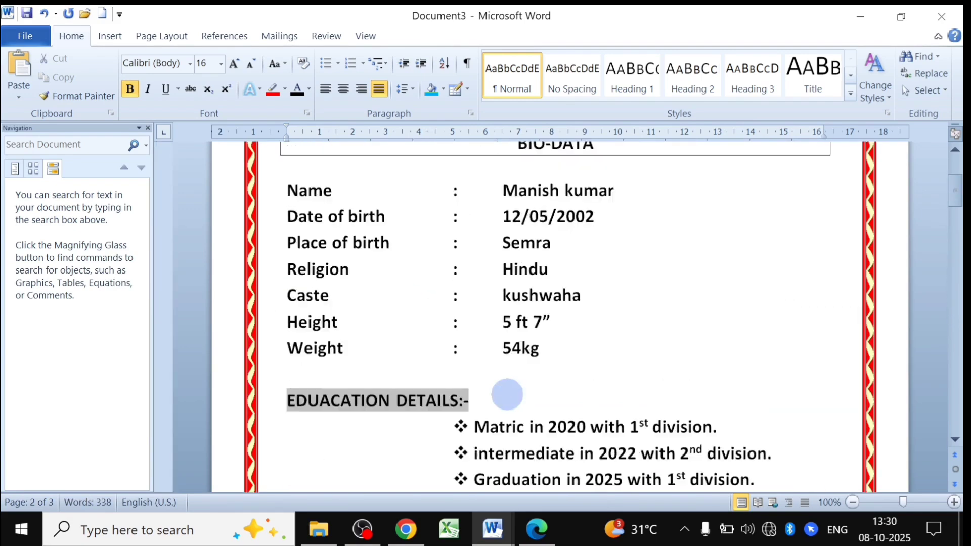
{"action": "scroll", "coordinate": [507, 395], "scroll_direction": "up", "scroll_amount": 4}
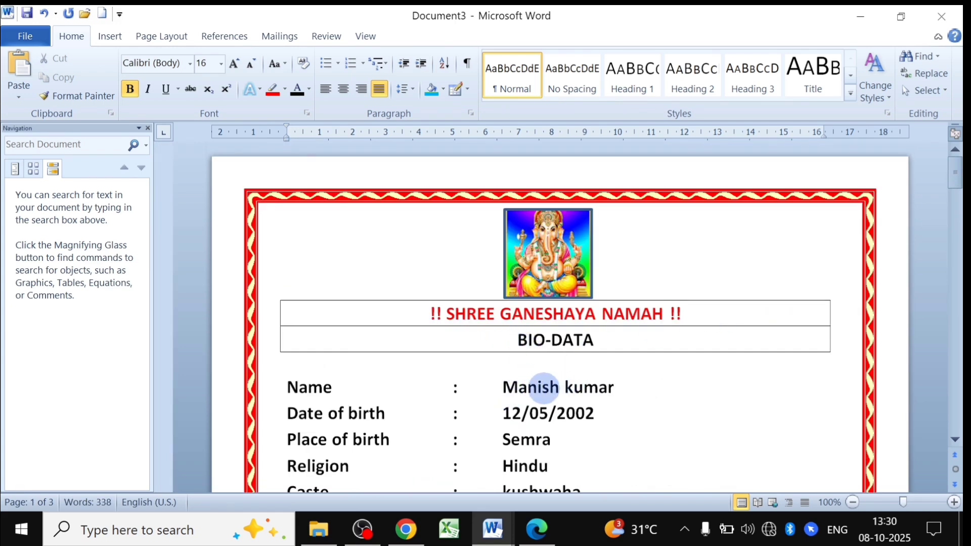
{"action": "left_click", "coordinate": [922, 58]}
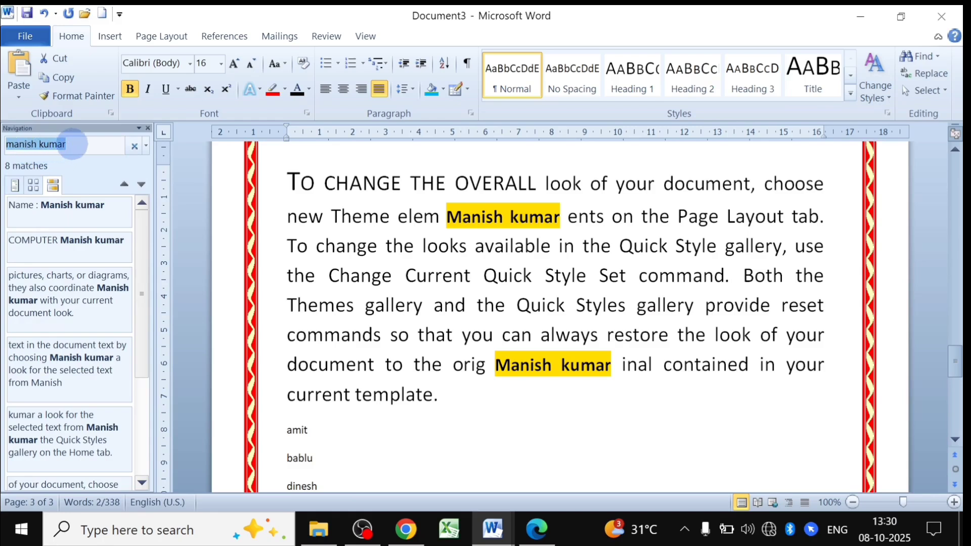
{"action": "left_click", "coordinate": [72, 144]}
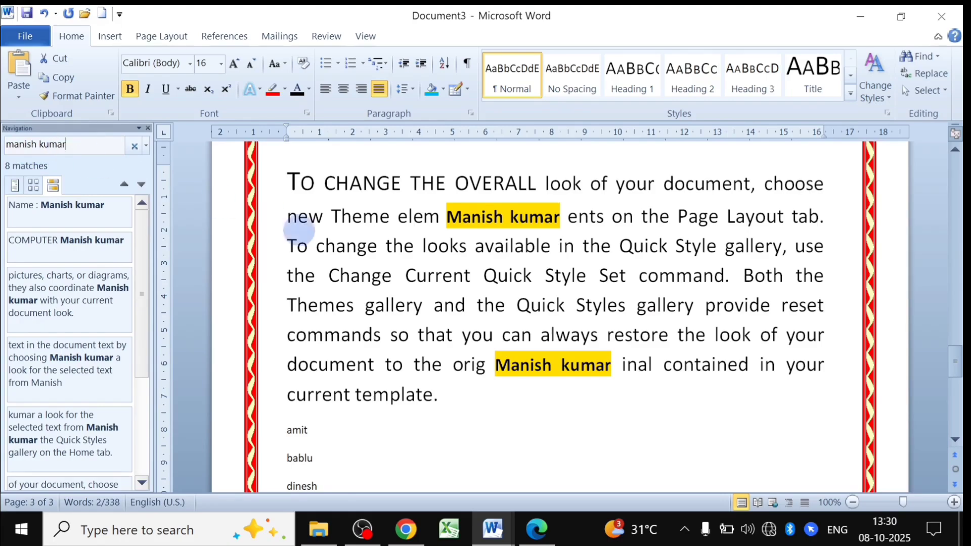
{"action": "scroll", "coordinate": [520, 334], "scroll_direction": "up", "scroll_amount": 20}
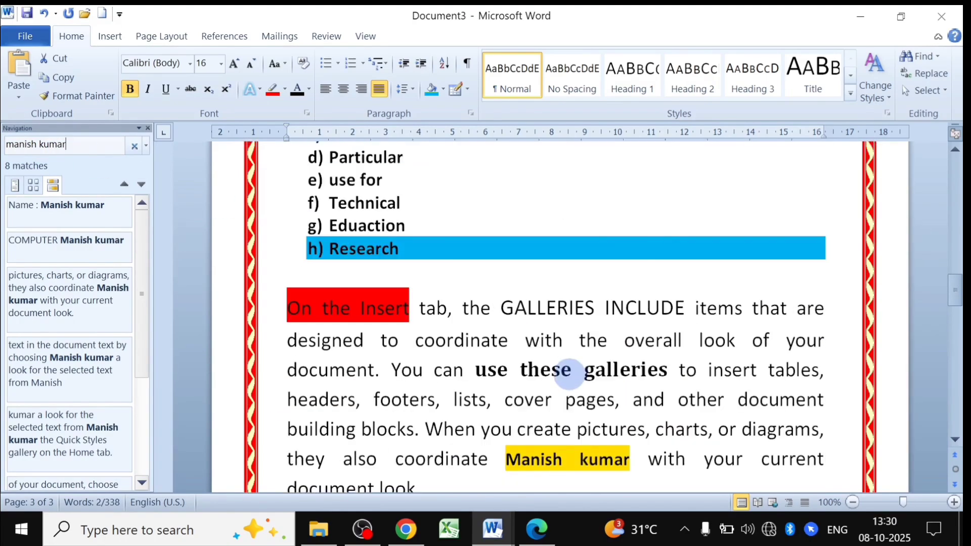
{"action": "scroll", "coordinate": [563, 376], "scroll_direction": "up", "scroll_amount": 10}
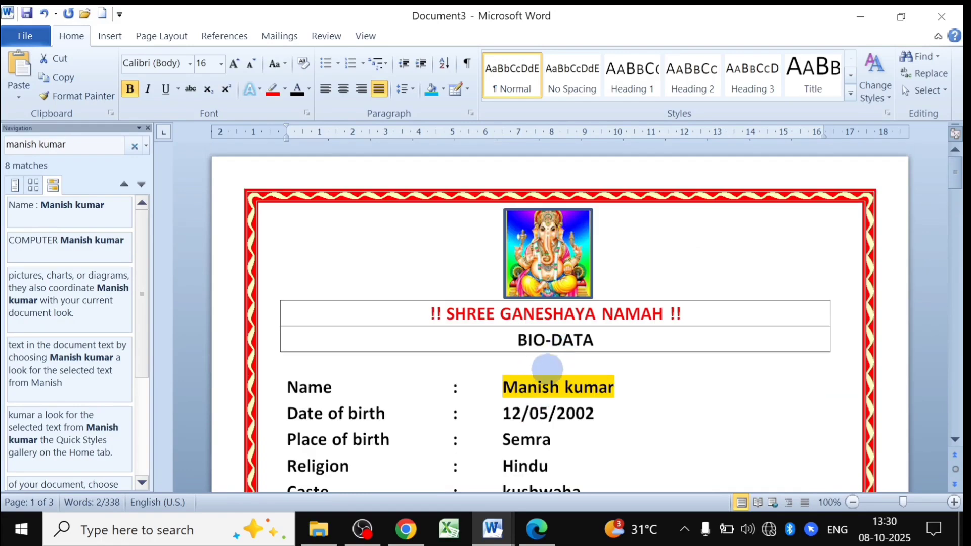
{"action": "left_click", "coordinate": [134, 146]}
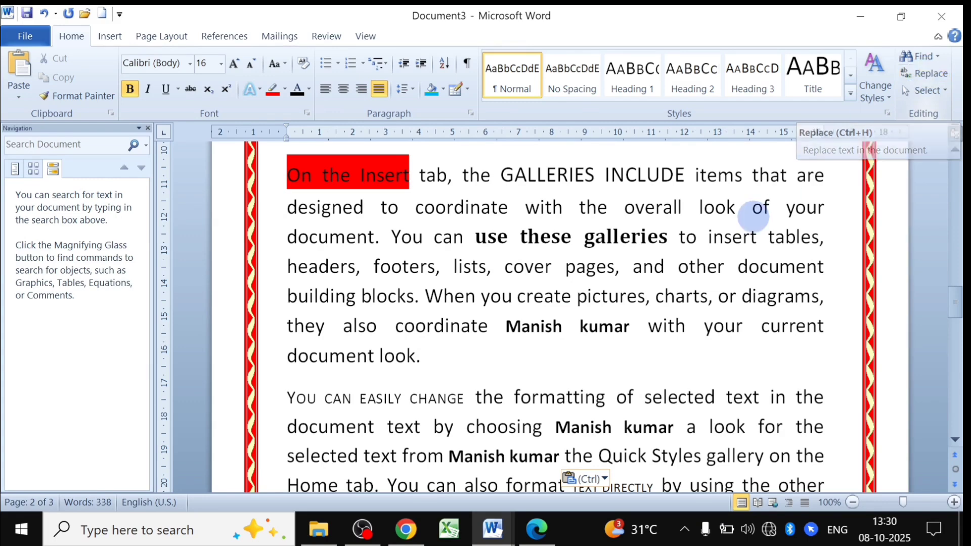
{"action": "left_click", "coordinate": [929, 76]}
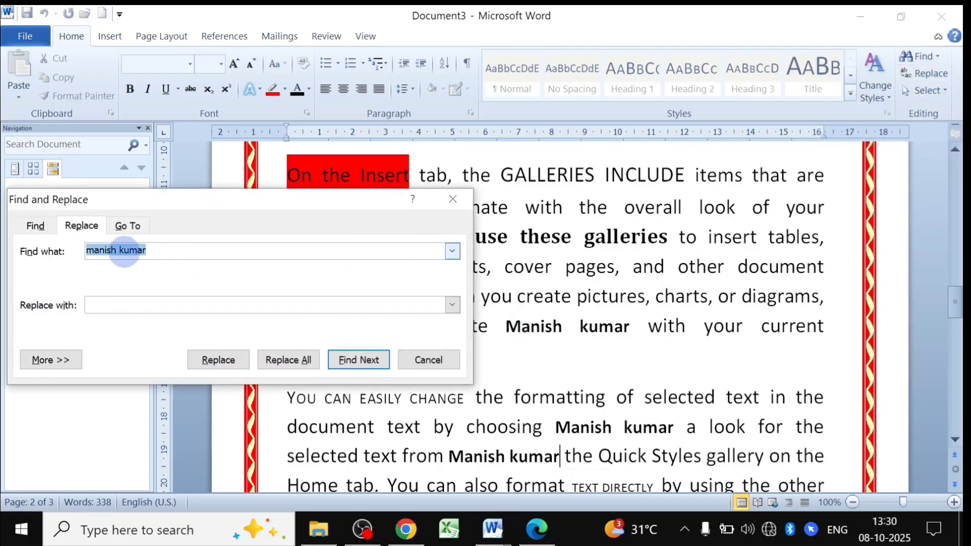
{"action": "left_click", "coordinate": [452, 201]}
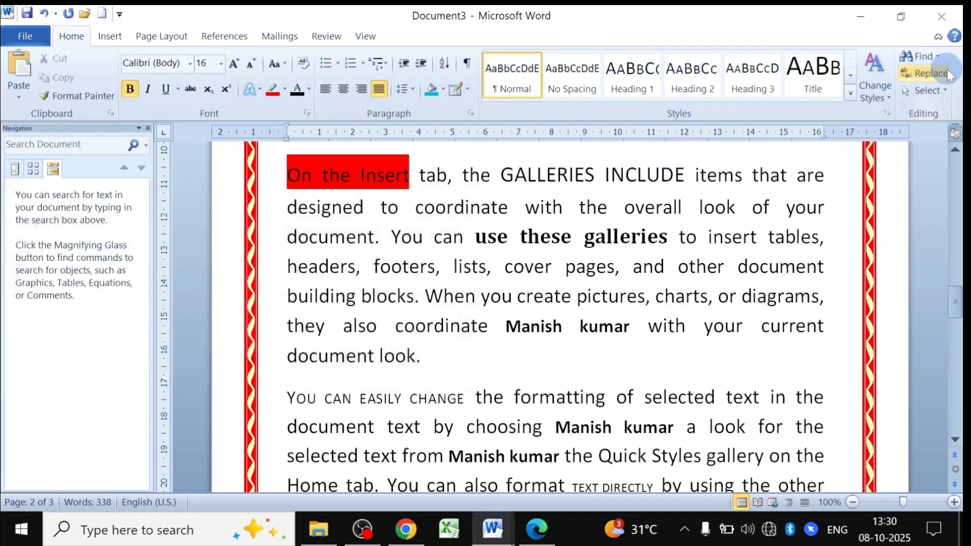
{"action": "left_click", "coordinate": [931, 74]}
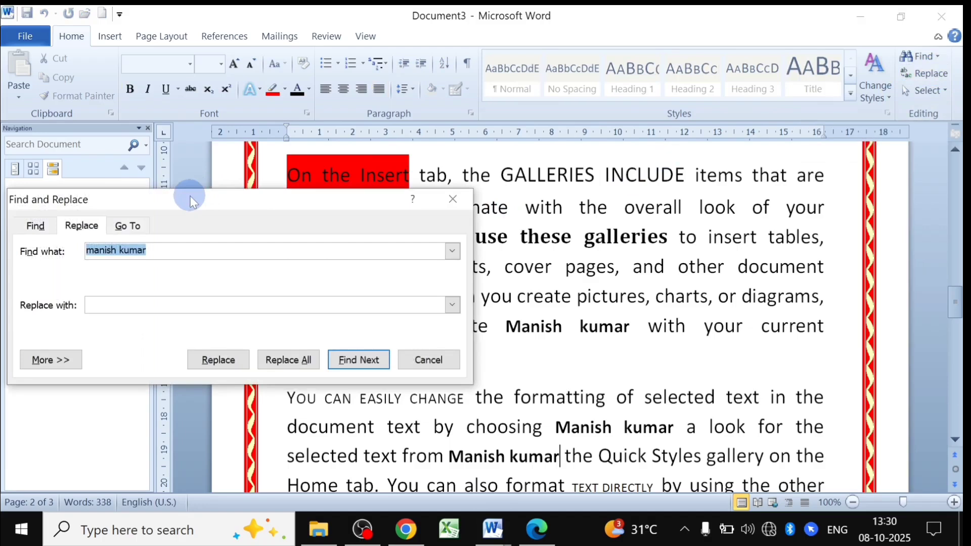
{"action": "left_click_drag", "start_coordinate": [192, 201], "coordinate": [374, 174]}
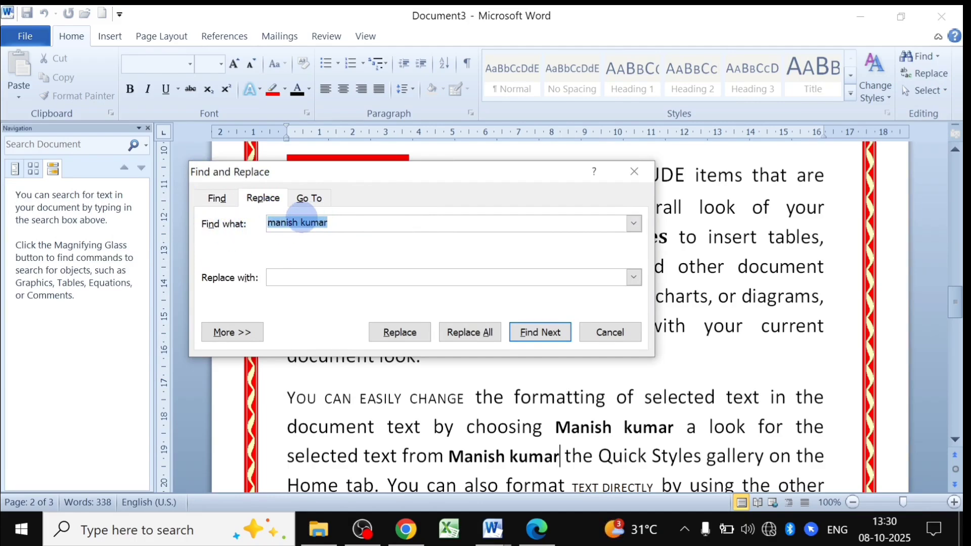
{"action": "left_click", "coordinate": [338, 218]}
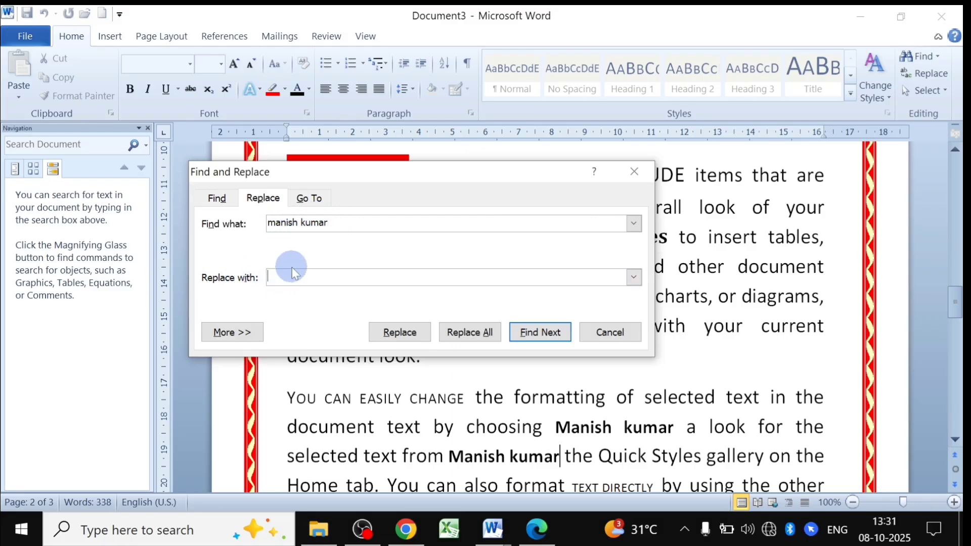
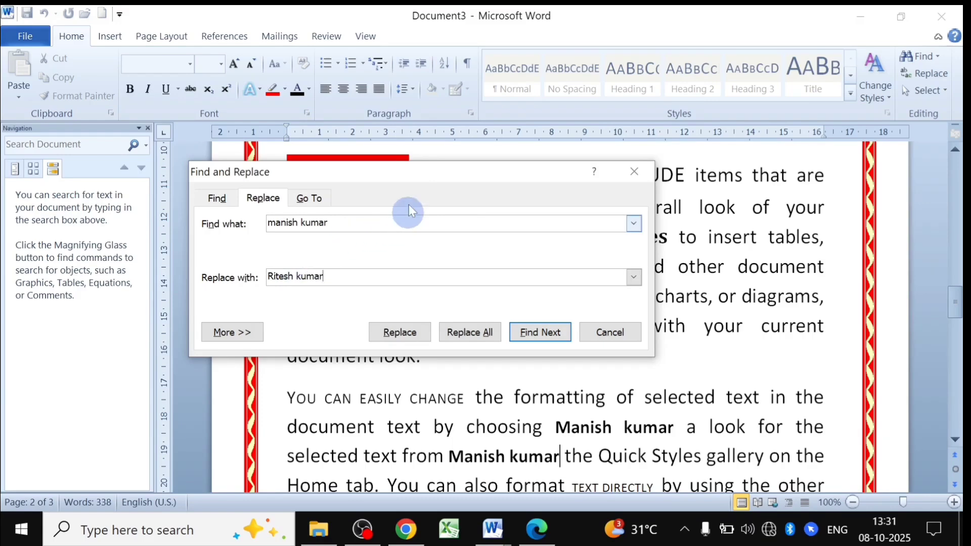
{"action": "left_click_drag", "start_coordinate": [408, 171], "coordinate": [430, 341]}
{"action": "left_click_drag", "start_coordinate": [956, 308], "coordinate": [956, 172]}
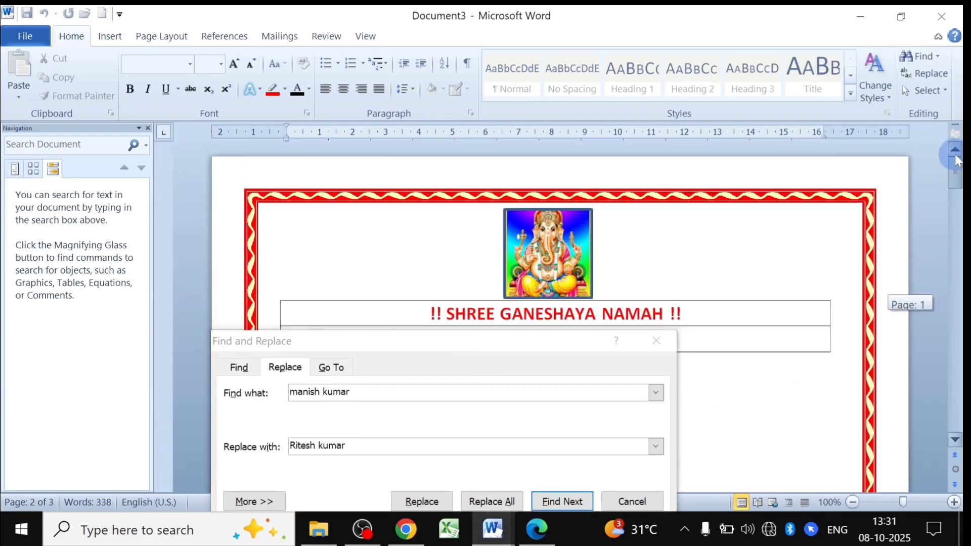
{"action": "left_click", "coordinate": [429, 303]}
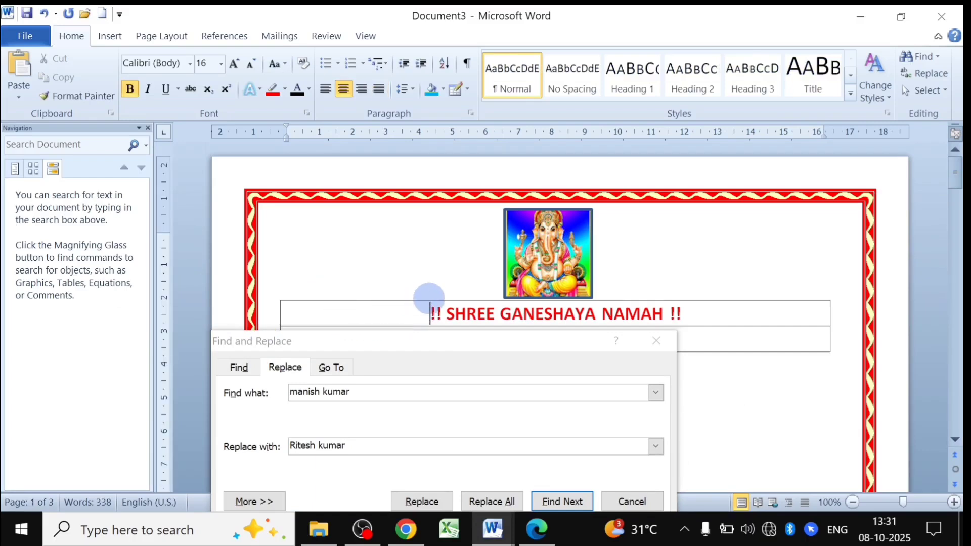
{"action": "left_click_drag", "start_coordinate": [430, 342], "coordinate": [455, 219]}
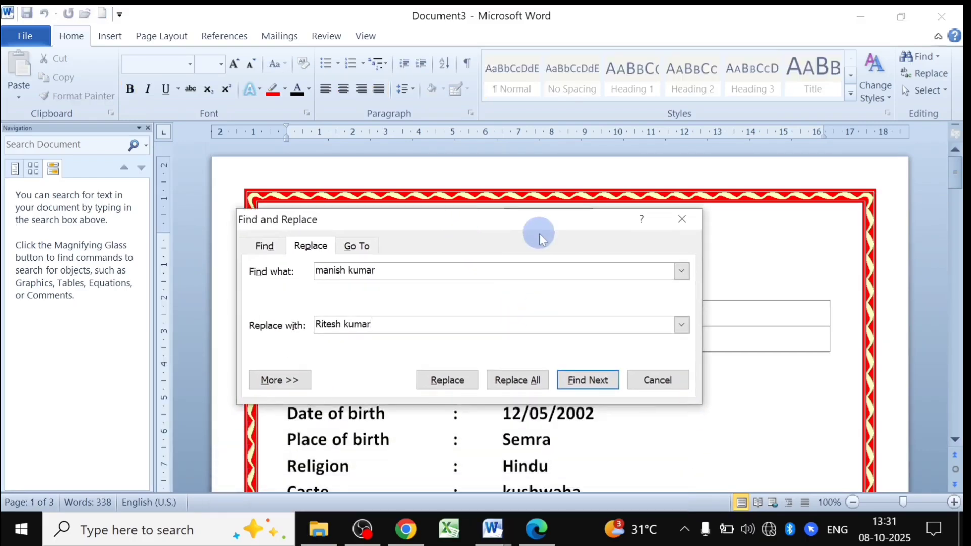
{"action": "left_click_drag", "start_coordinate": [538, 212], "coordinate": [564, 129]}
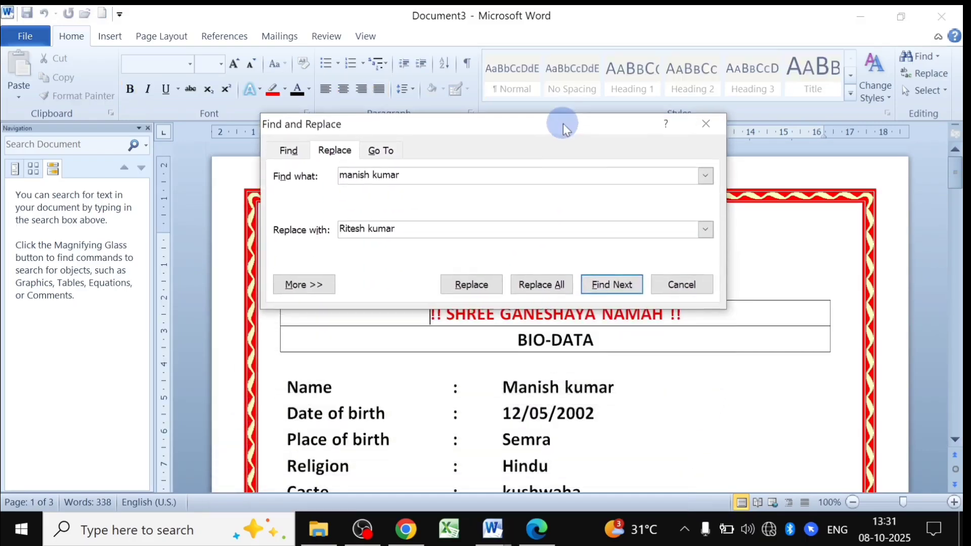
{"action": "left_click", "coordinate": [616, 286]}
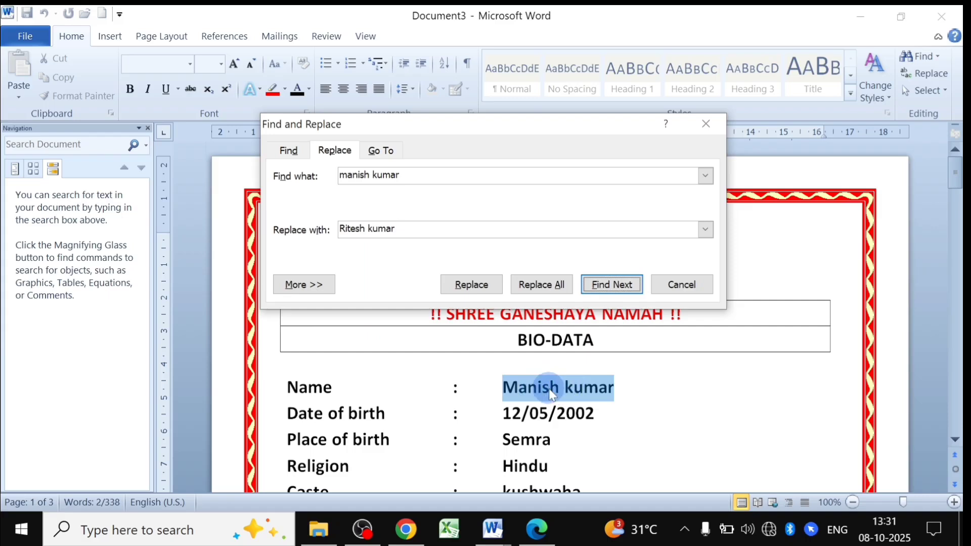
{"action": "left_click", "coordinate": [473, 285]}
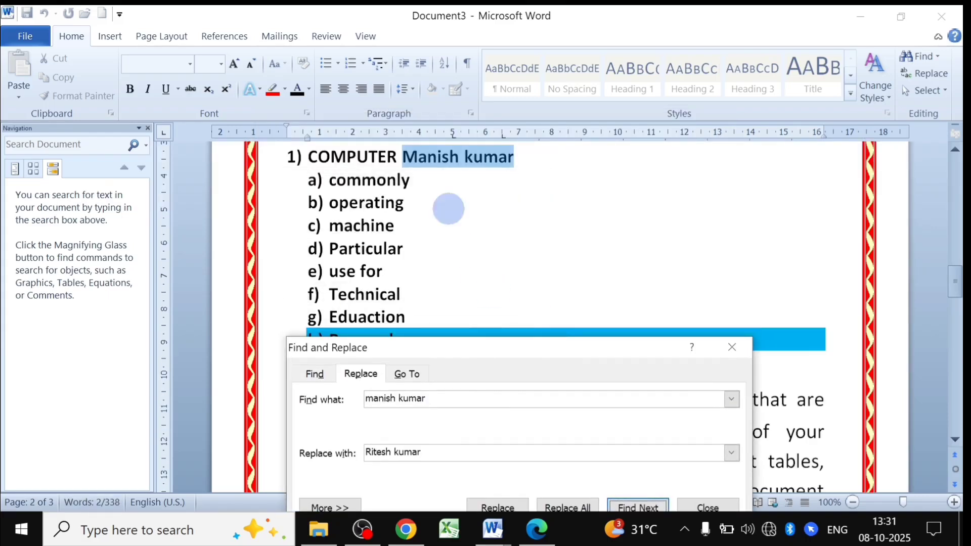
{"action": "left_click_drag", "start_coordinate": [948, 285], "coordinate": [930, 199]}
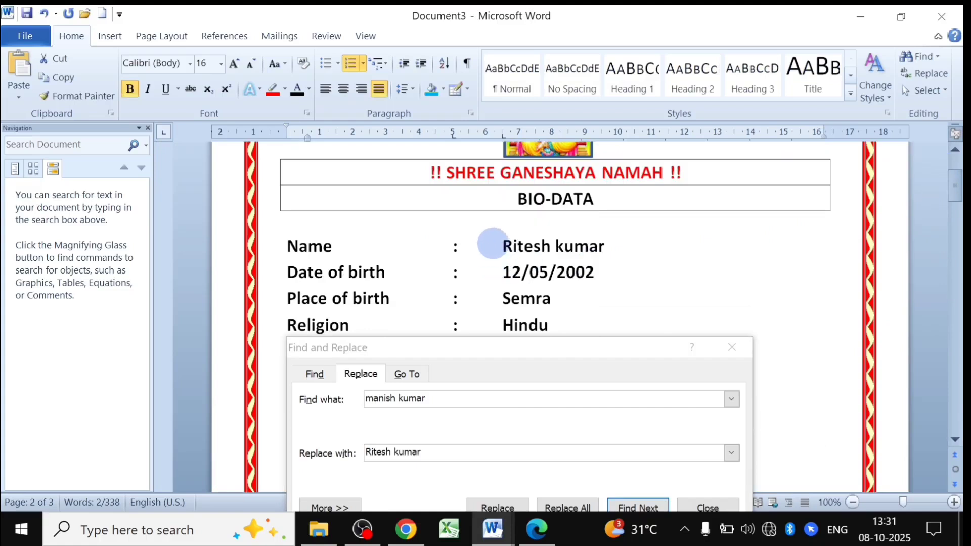
{"action": "left_click_drag", "start_coordinate": [531, 347], "coordinate": [525, 189]}
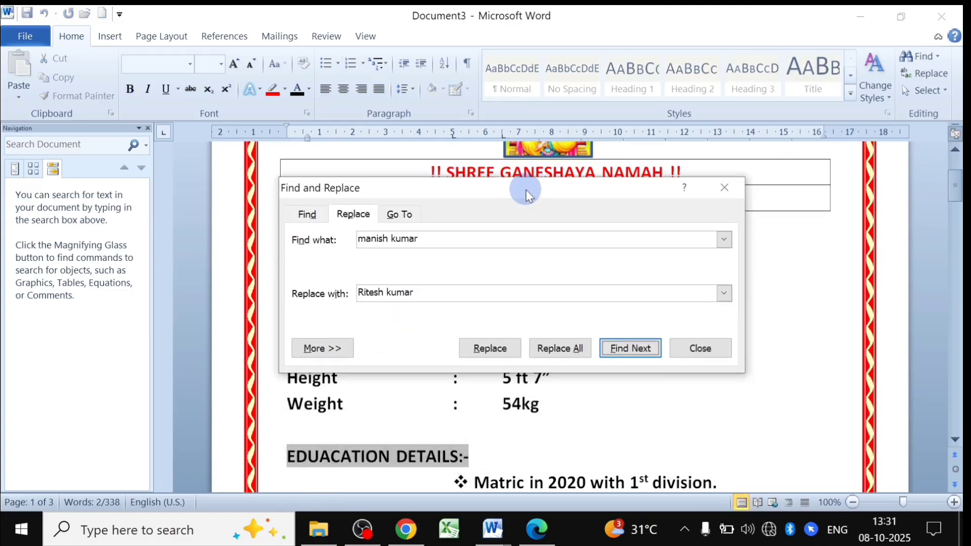
{"action": "left_click", "coordinate": [490, 349]}
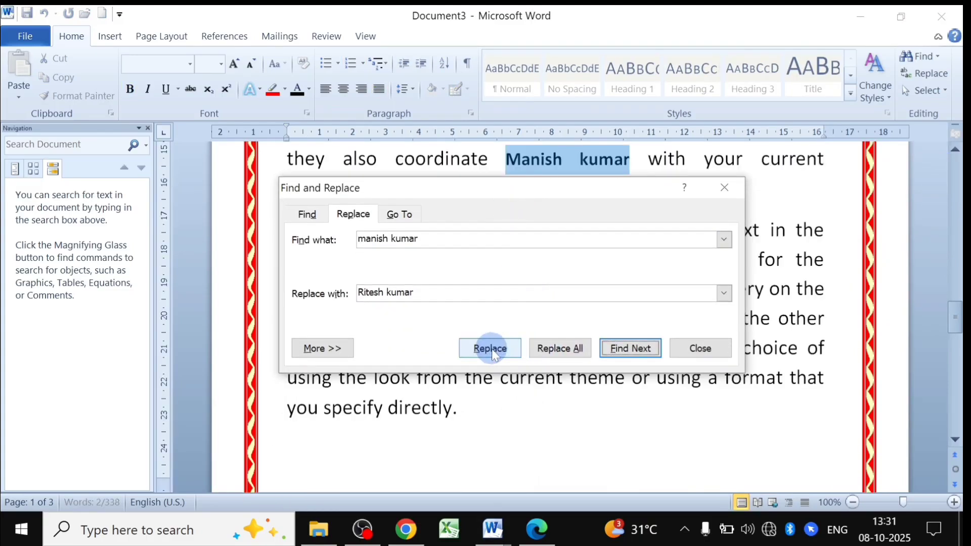
{"action": "left_click_drag", "start_coordinate": [548, 185], "coordinate": [550, 208]}
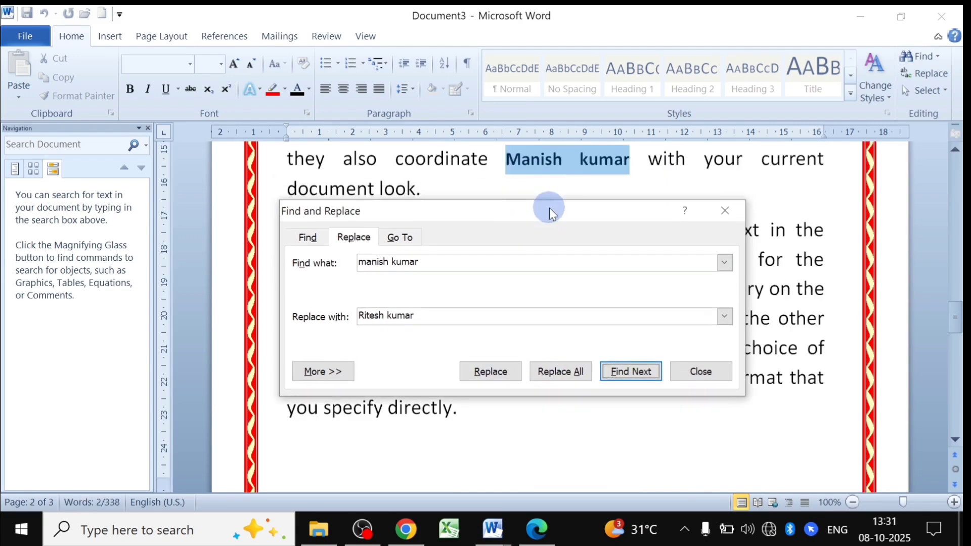
{"action": "left_click", "coordinate": [493, 371]}
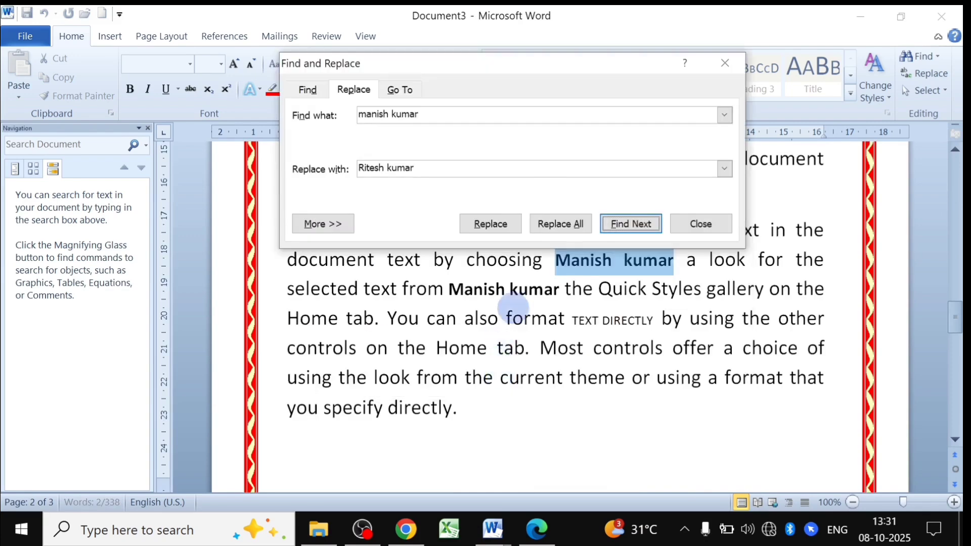
{"action": "left_click", "coordinate": [490, 224]}
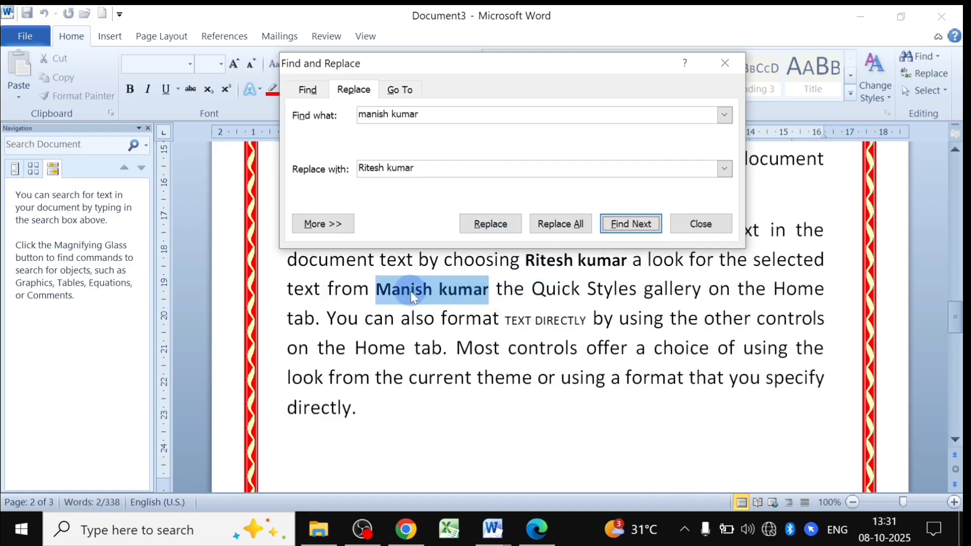
{"action": "left_click", "coordinate": [493, 223]}
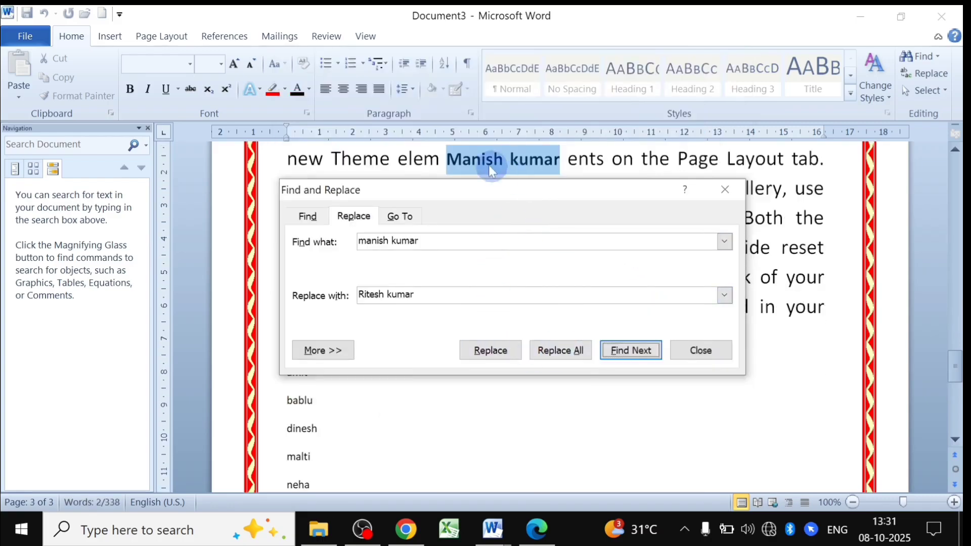
{"action": "left_click_drag", "start_coordinate": [581, 205], "coordinate": [574, 374]}
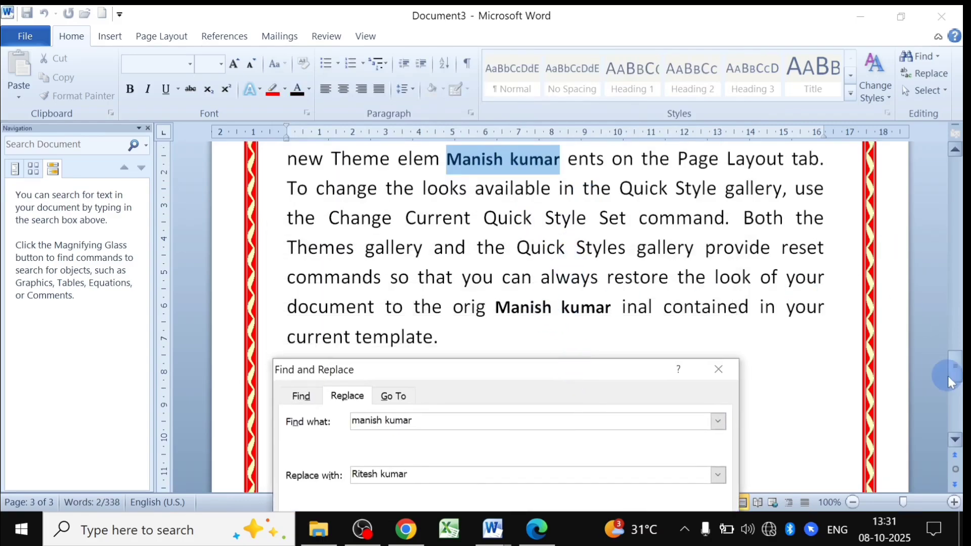
{"action": "left_click_drag", "start_coordinate": [949, 380], "coordinate": [936, 331]}
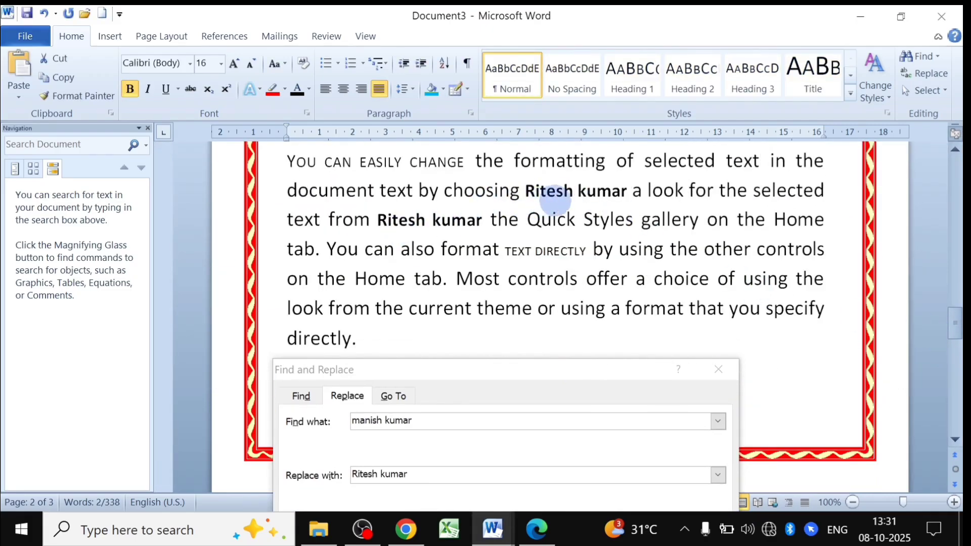
{"action": "left_click_drag", "start_coordinate": [565, 378], "coordinate": [558, 213]}
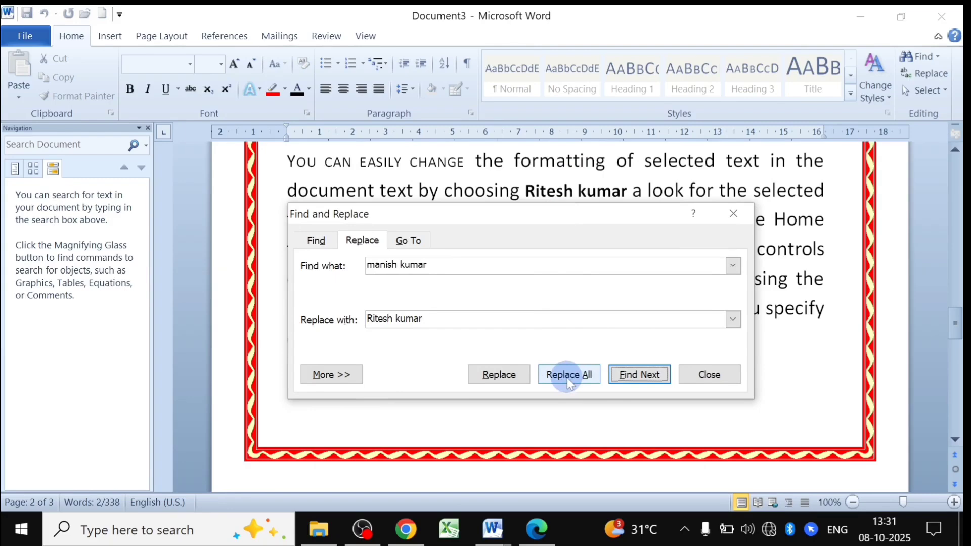
Replace All for the 3 remaining matches, dismiss the message, and close Find and Replace.
{"action": "left_click", "coordinate": [567, 379]}
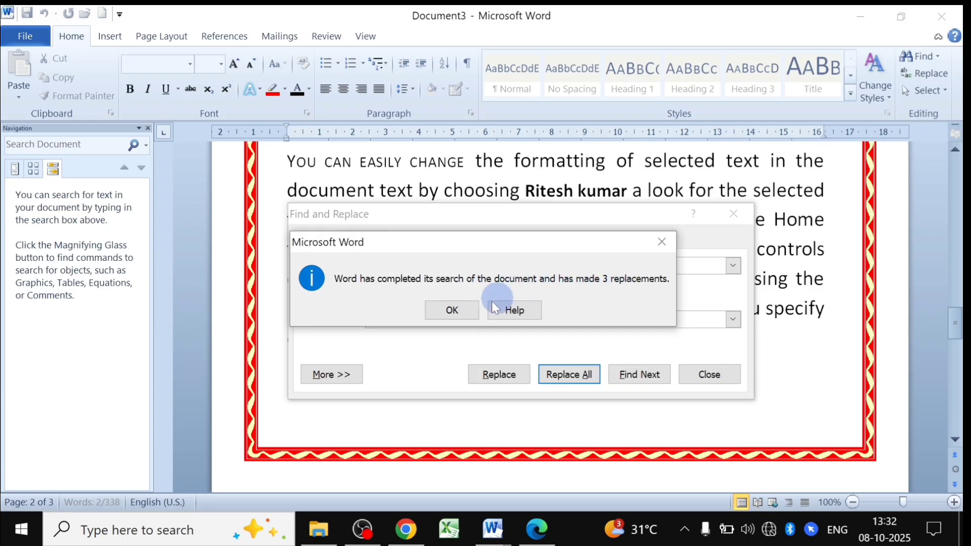
{"action": "left_click", "coordinate": [454, 310]}
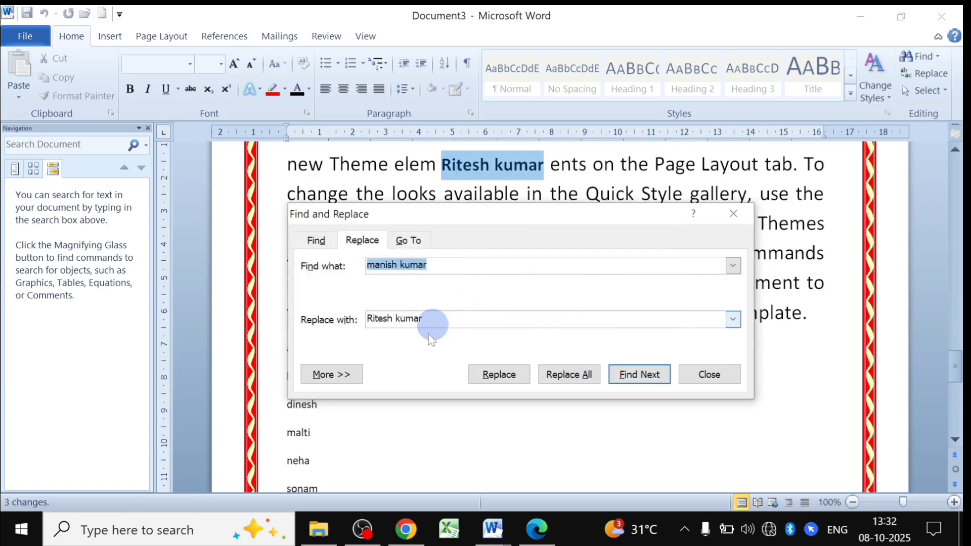
{"action": "left_click", "coordinate": [750, 214]}
{"action": "scroll", "coordinate": [489, 259], "scroll_direction": "up", "scroll_amount": 3}
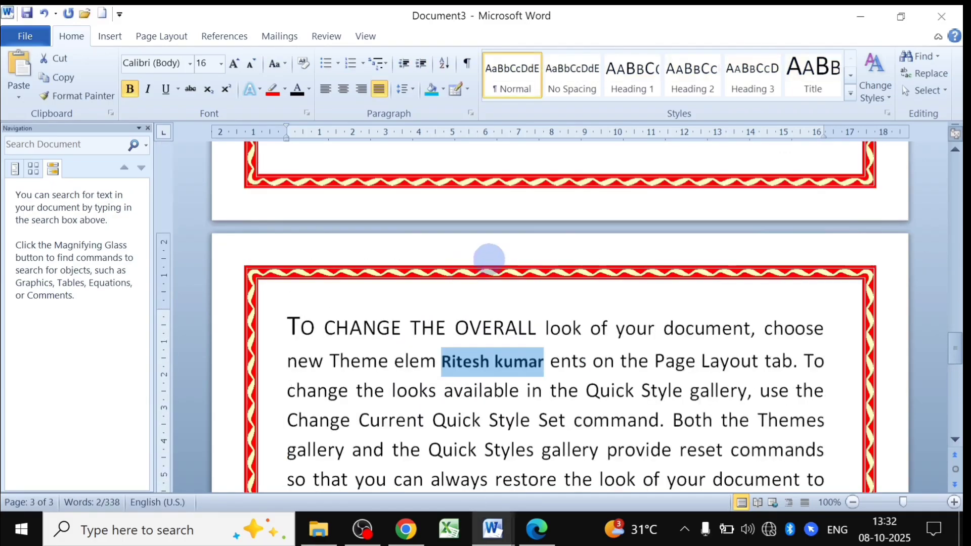
{"action": "scroll", "coordinate": [489, 259], "scroll_direction": "up", "scroll_amount": 20}
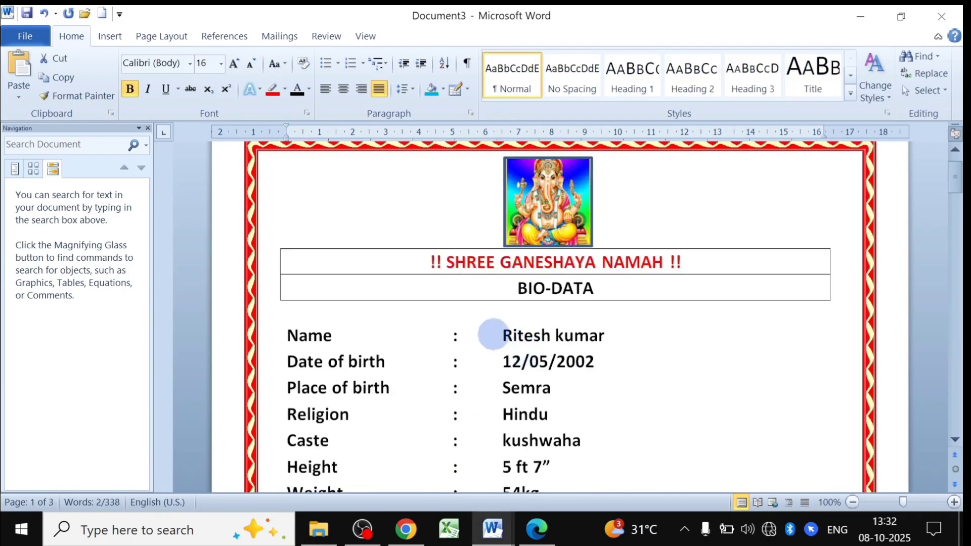
{"action": "scroll", "coordinate": [559, 348], "scroll_direction": "down", "scroll_amount": 2}
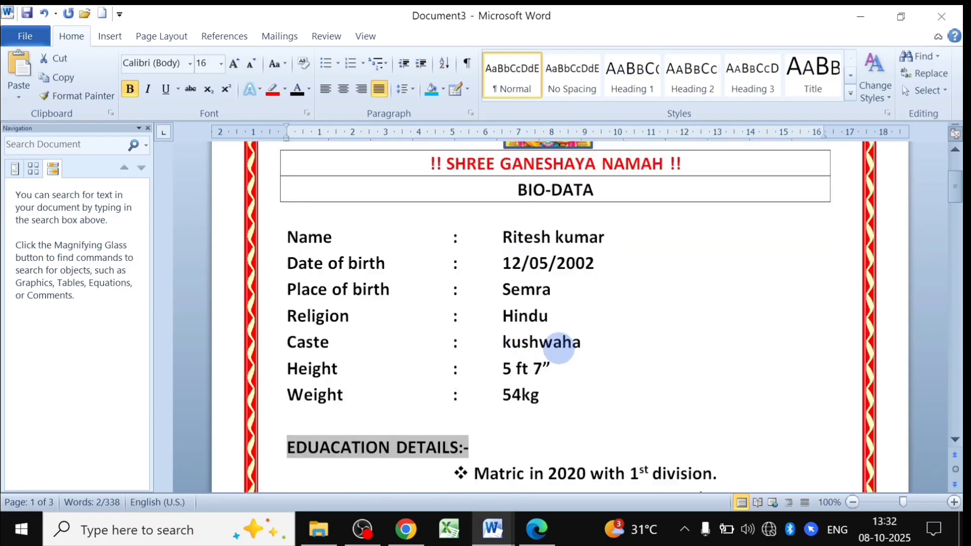
{"action": "scroll", "coordinate": [559, 348], "scroll_direction": "down", "scroll_amount": 10}
{"action": "scroll", "coordinate": [558, 348], "scroll_direction": "up", "scroll_amount": 13}
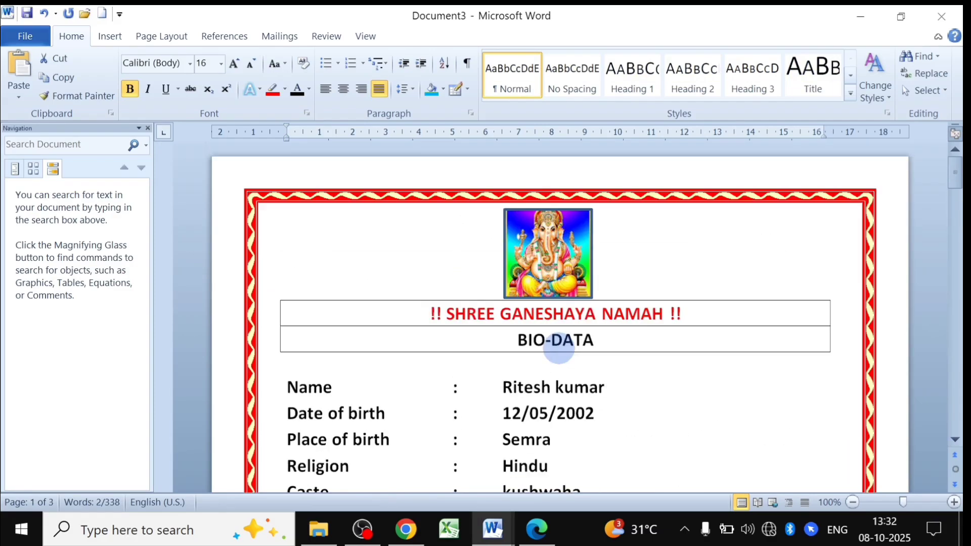
Select the entire 338-word document with Select All.
{"action": "left_click", "coordinate": [928, 91]}
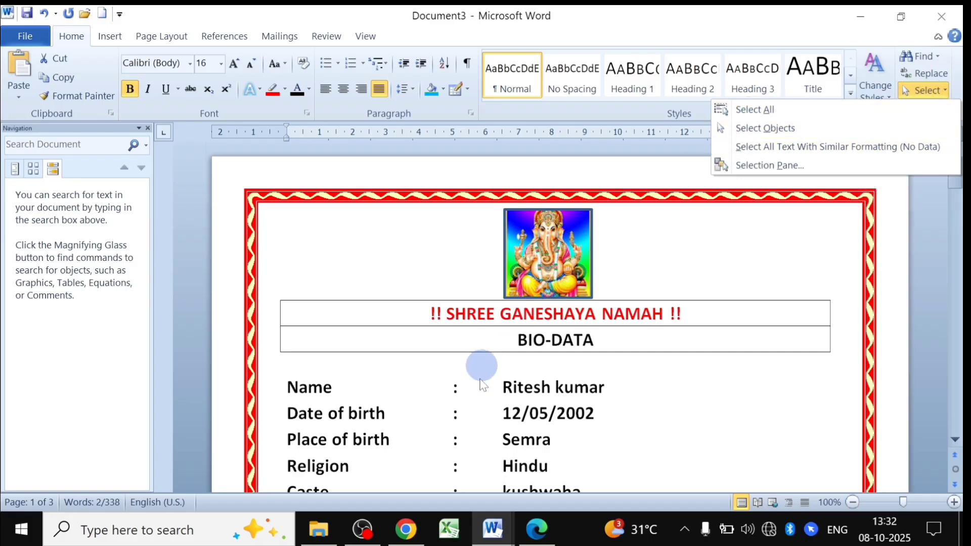
{"action": "left_click", "coordinate": [767, 112]}
{"action": "scroll", "coordinate": [589, 349], "scroll_direction": "down", "scroll_amount": 10}
{"action": "scroll", "coordinate": [588, 353], "scroll_direction": "down", "scroll_amount": 20}
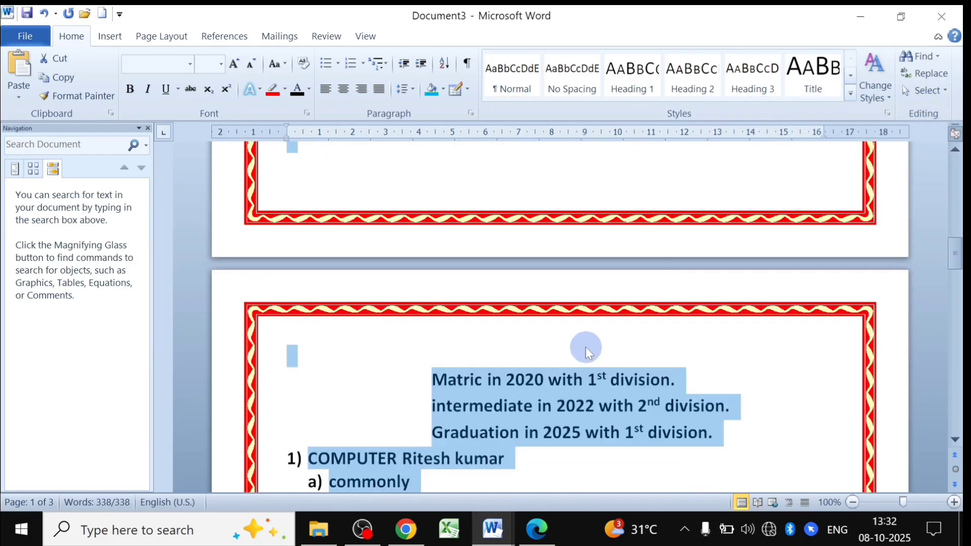
{"action": "scroll", "coordinate": [354, 283], "scroll_direction": "down", "scroll_amount": 6}
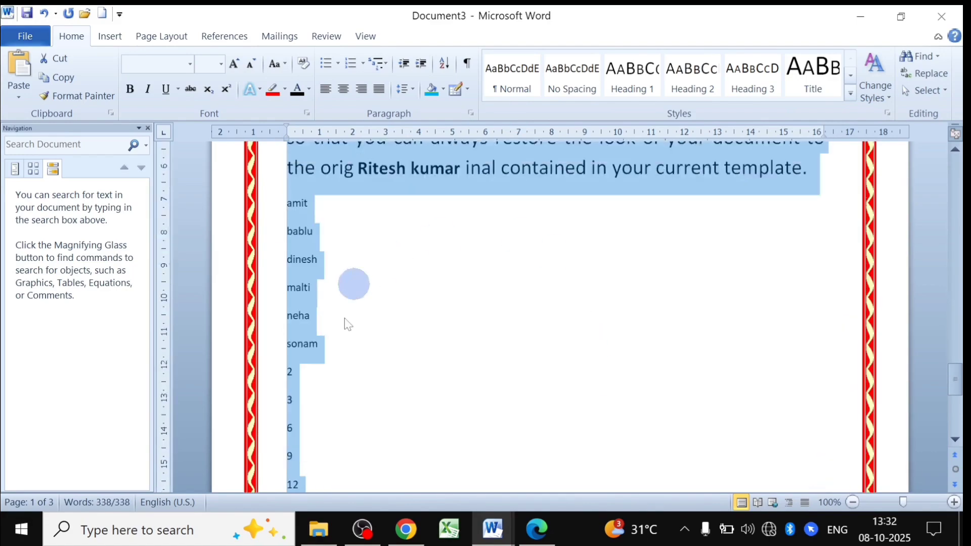
{"action": "scroll", "coordinate": [743, 369], "scroll_direction": "up", "scroll_amount": 10}
{"action": "scroll", "coordinate": [728, 303], "scroll_direction": "down", "scroll_amount": 8}
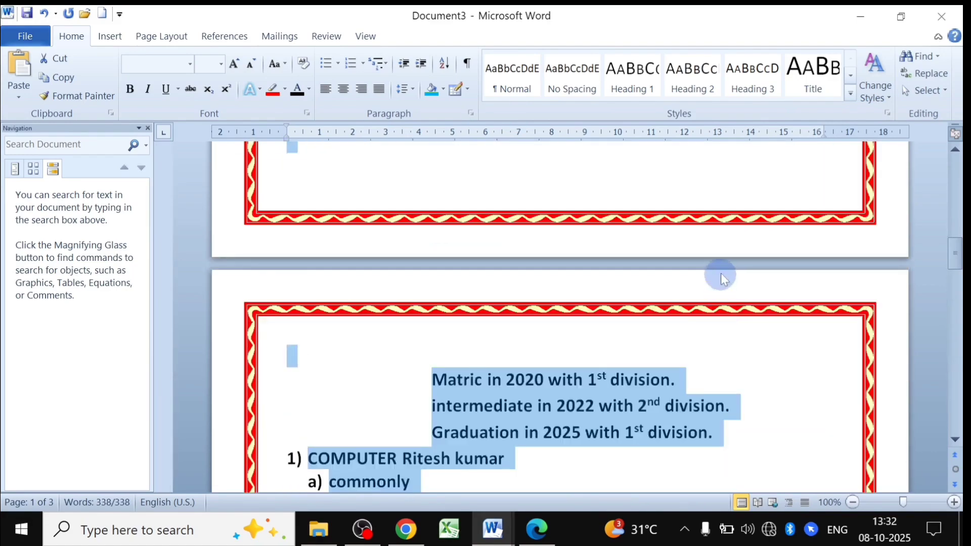
Switch the selection mode to Select Objects.
{"action": "left_click", "coordinate": [925, 90]}
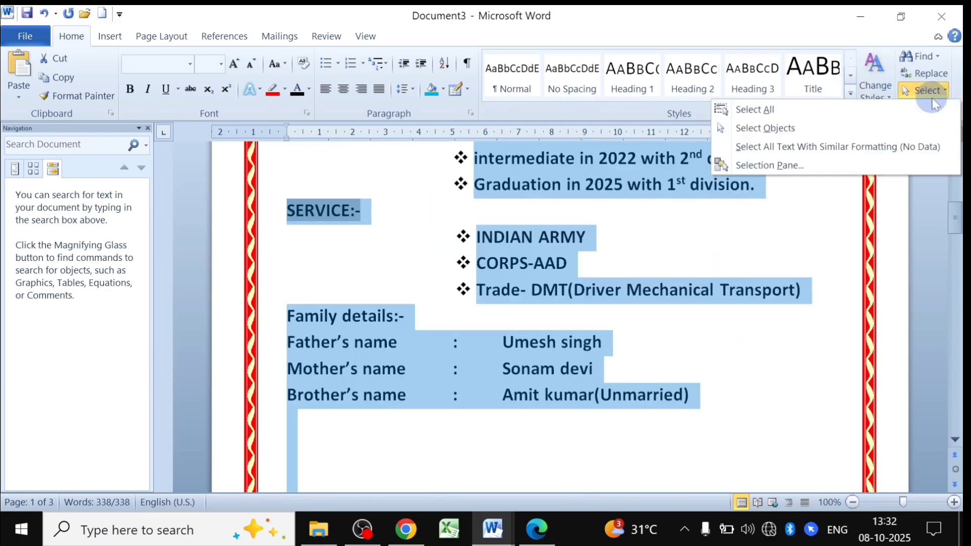
{"action": "left_click", "coordinate": [768, 128]}
{"action": "scroll", "coordinate": [562, 296], "scroll_direction": "up", "scroll_amount": 10}
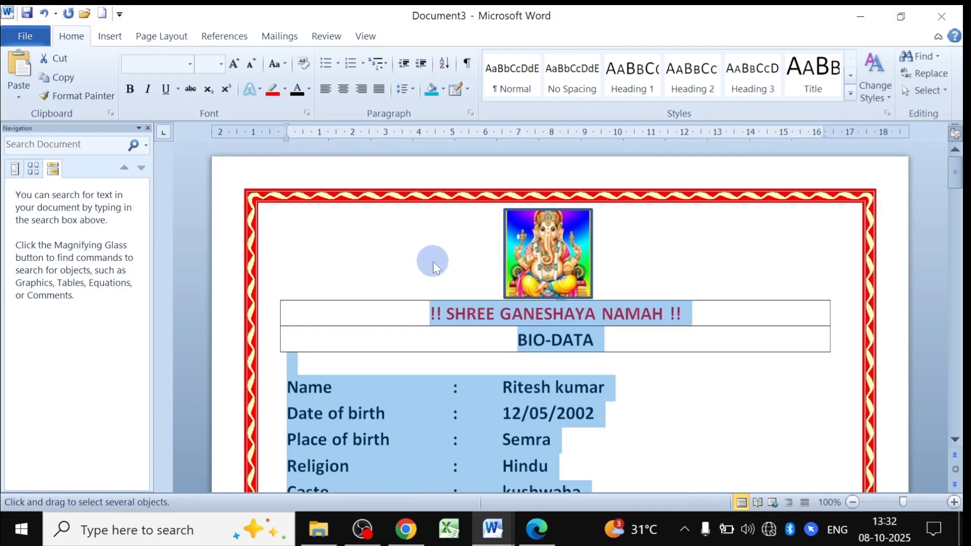
View the Shapes gallery on the Insert tab without inserting anything, then return to Home.
{"action": "left_click", "coordinate": [110, 36]}
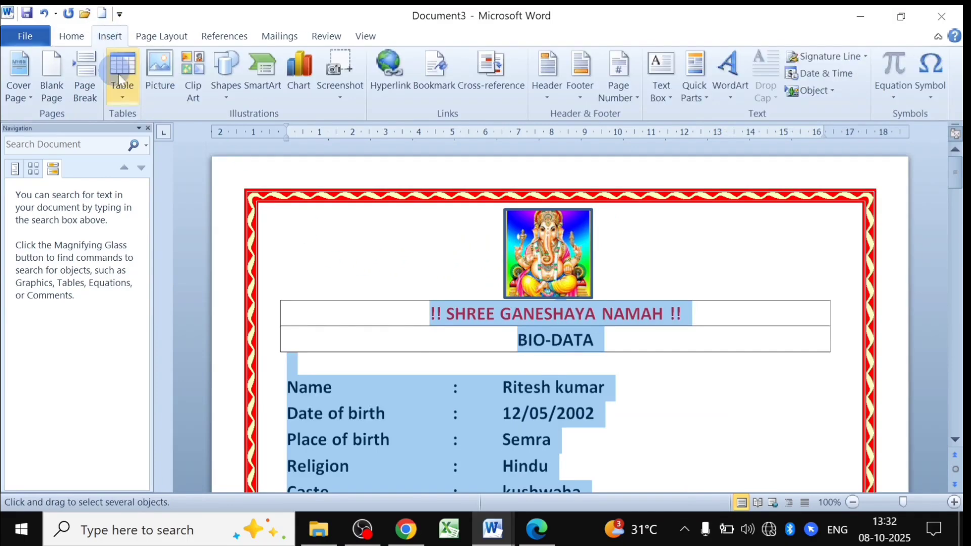
{"action": "left_click", "coordinate": [226, 71]}
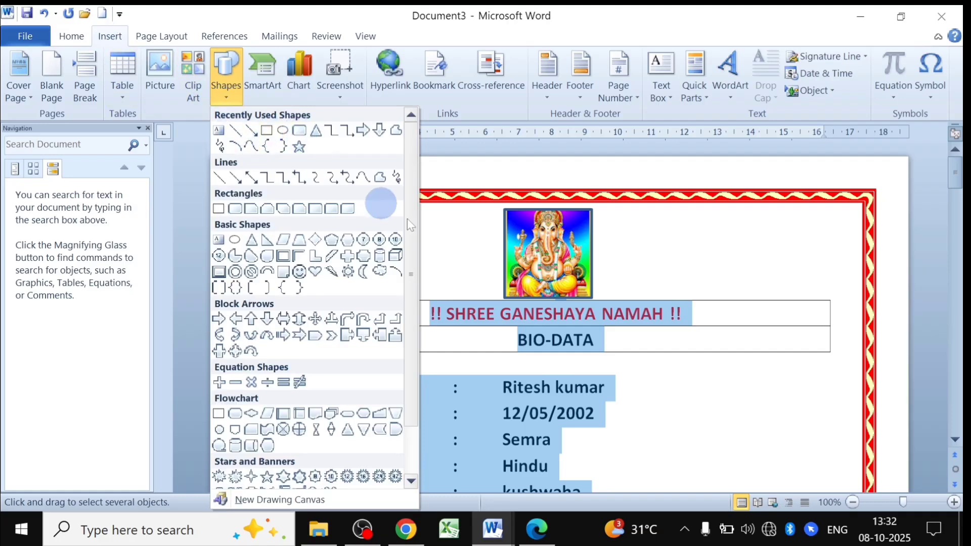
{"action": "left_click", "coordinate": [467, 242]}
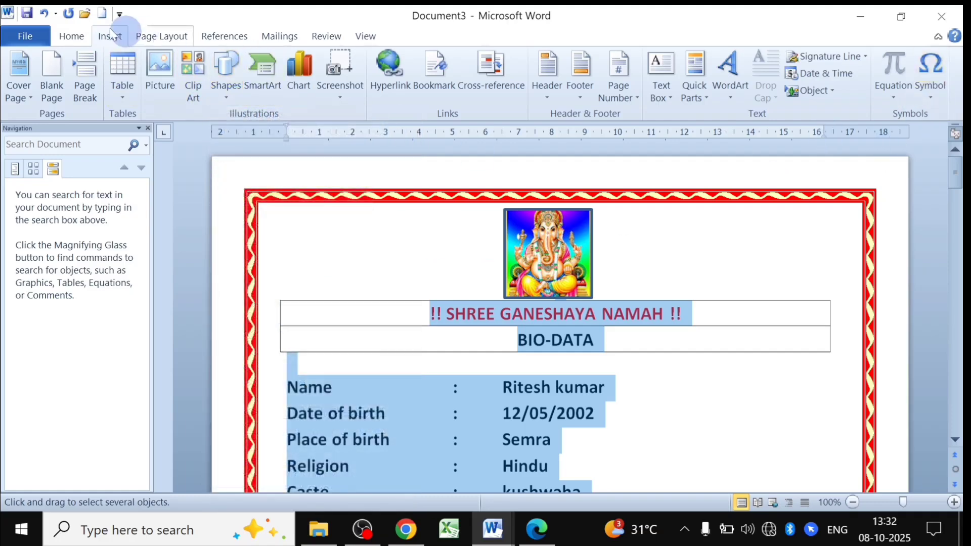
{"action": "left_click", "coordinate": [71, 37]}
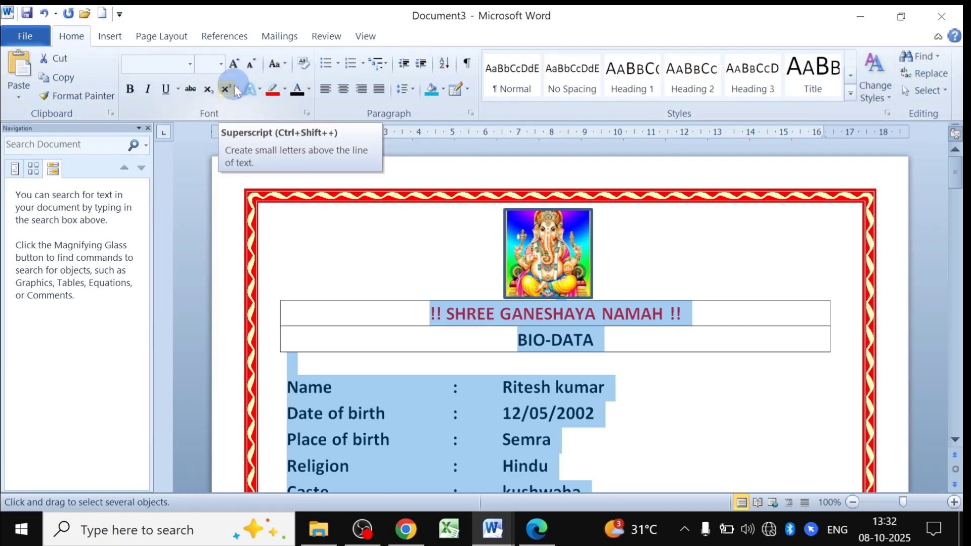
Browse the Insert, Page Layout, References and Review tabs, finishing on Insert.
{"action": "left_click", "coordinate": [109, 38]}
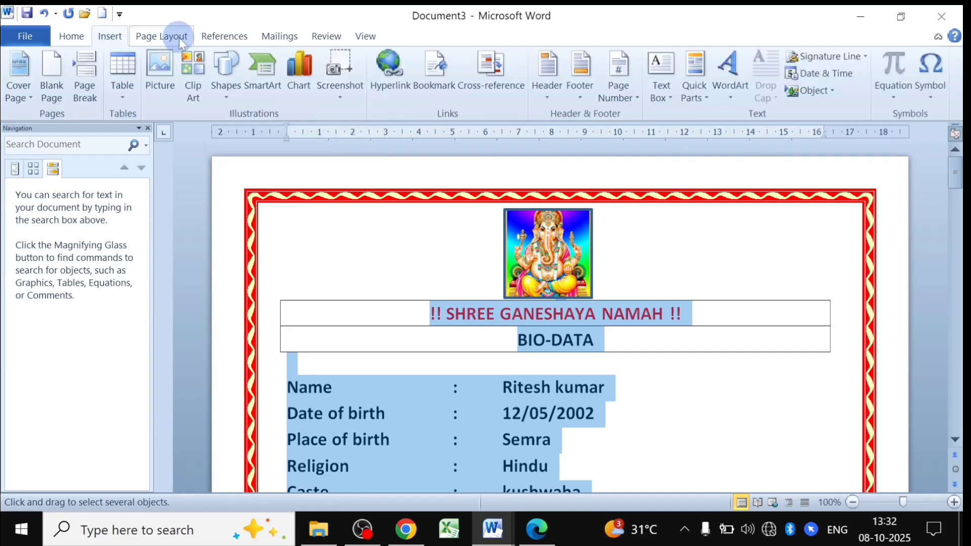
{"action": "left_click", "coordinate": [161, 37]}
{"action": "left_click", "coordinate": [229, 37]}
{"action": "left_click", "coordinate": [309, 37]}
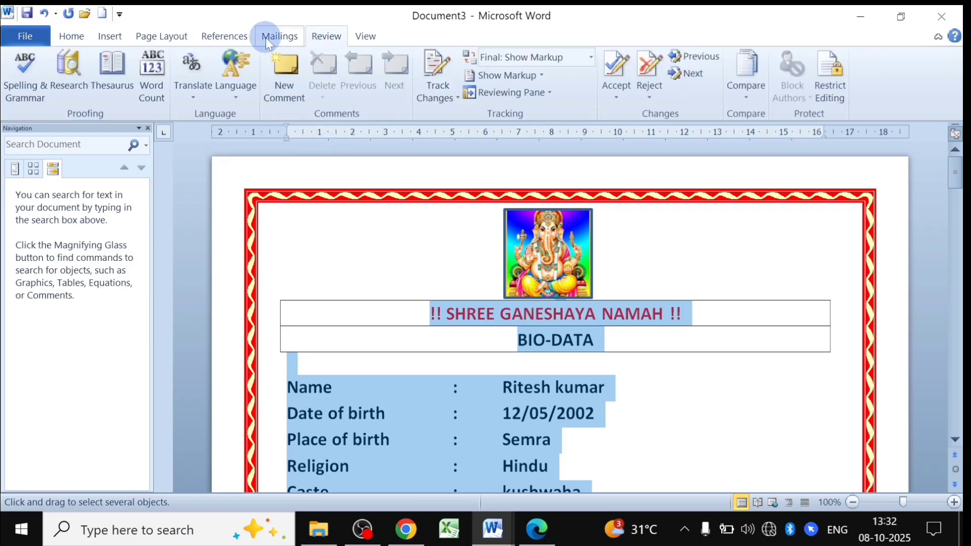
{"action": "left_click", "coordinate": [228, 37]}
{"action": "left_click", "coordinate": [174, 37]}
{"action": "left_click", "coordinate": [112, 37]}
{"action": "left_click", "coordinate": [81, 35]}
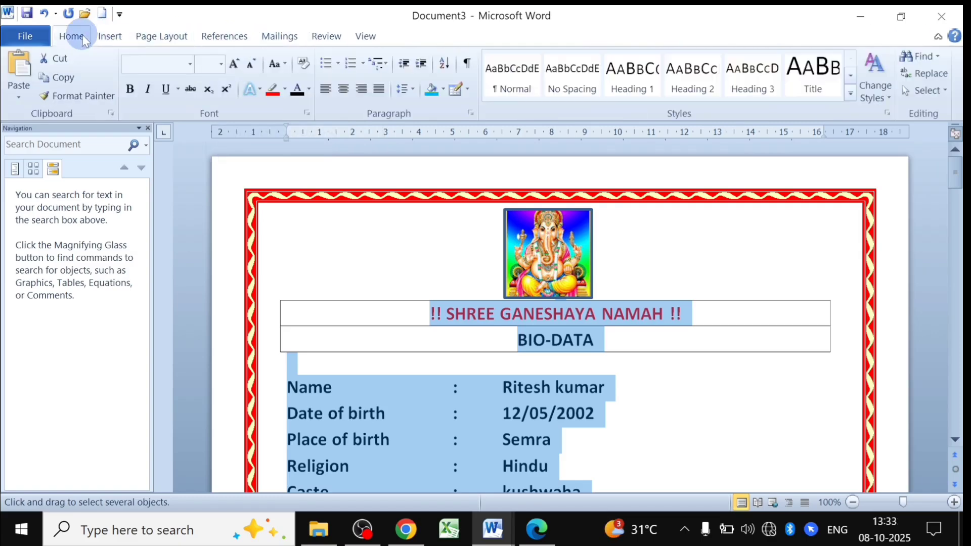
{"action": "left_click", "coordinate": [107, 38]}
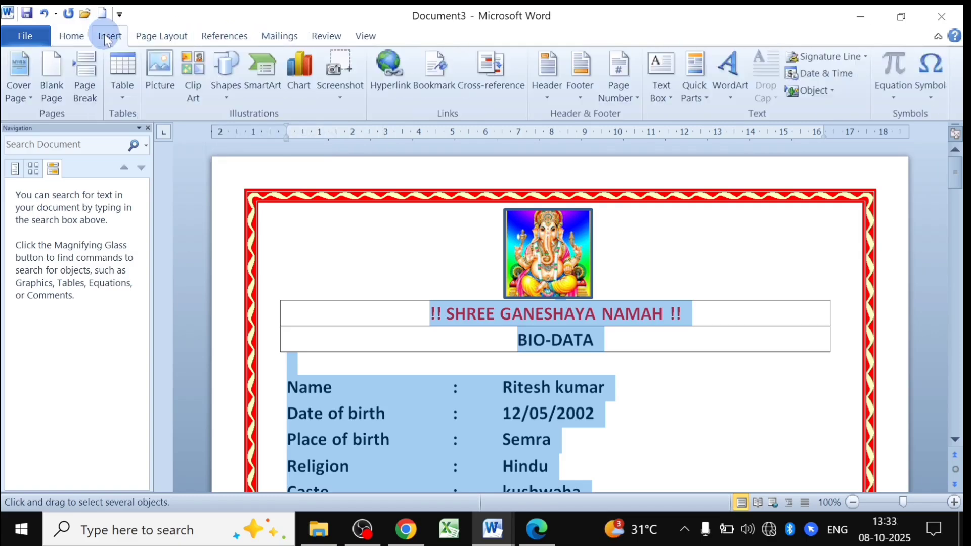
{"action": "left_click", "coordinate": [145, 37]}
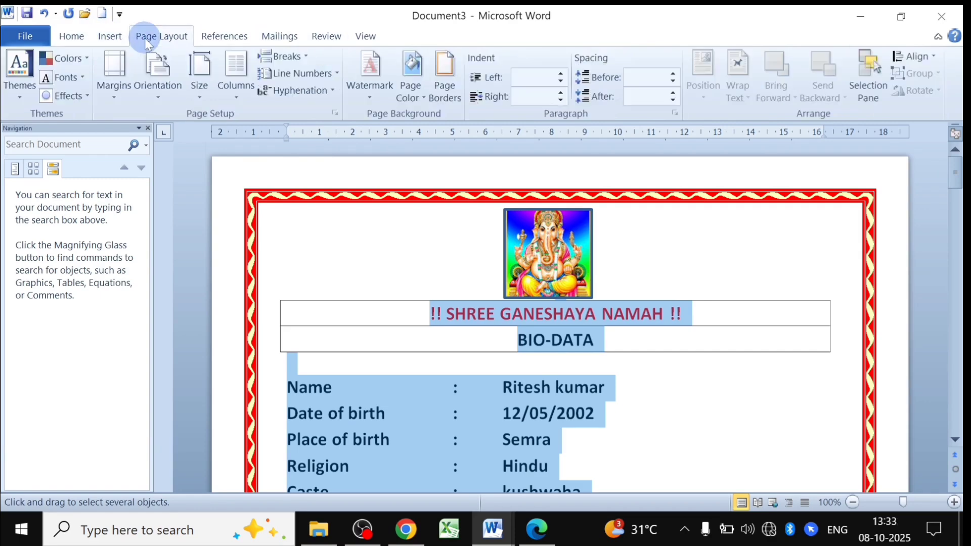
{"action": "left_click", "coordinate": [116, 39]}
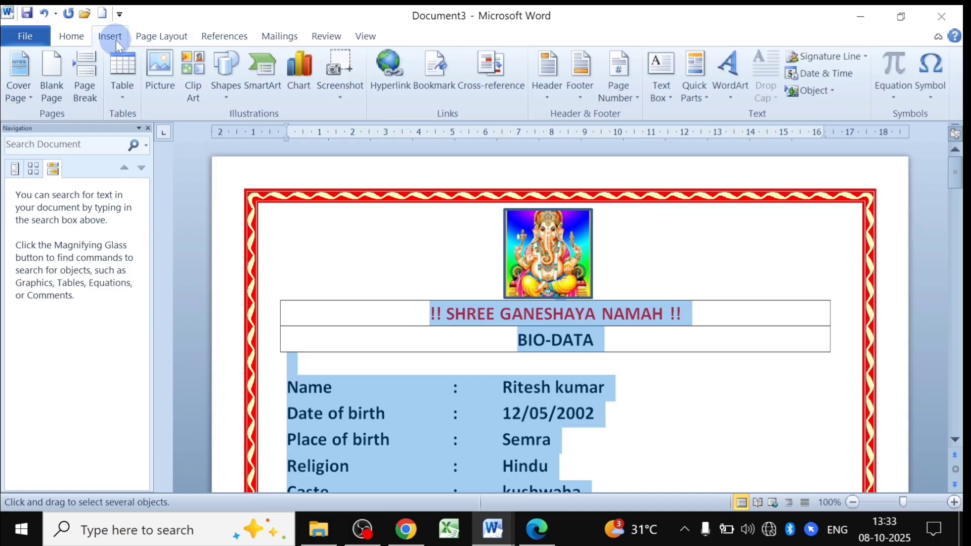
{"action": "scroll", "coordinate": [470, 338], "scroll_direction": "down", "scroll_amount": 5}
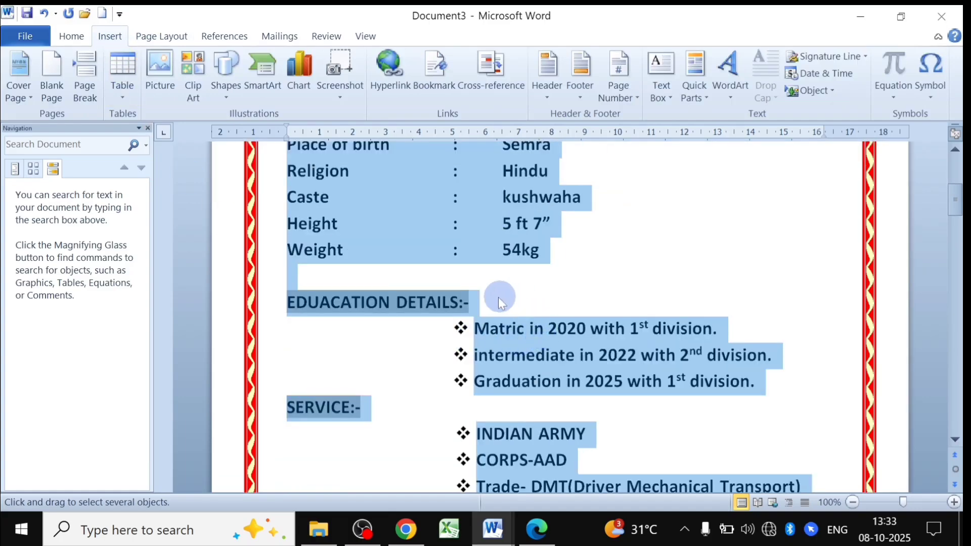
{"action": "scroll", "coordinate": [478, 287], "scroll_direction": "up", "scroll_amount": 5}
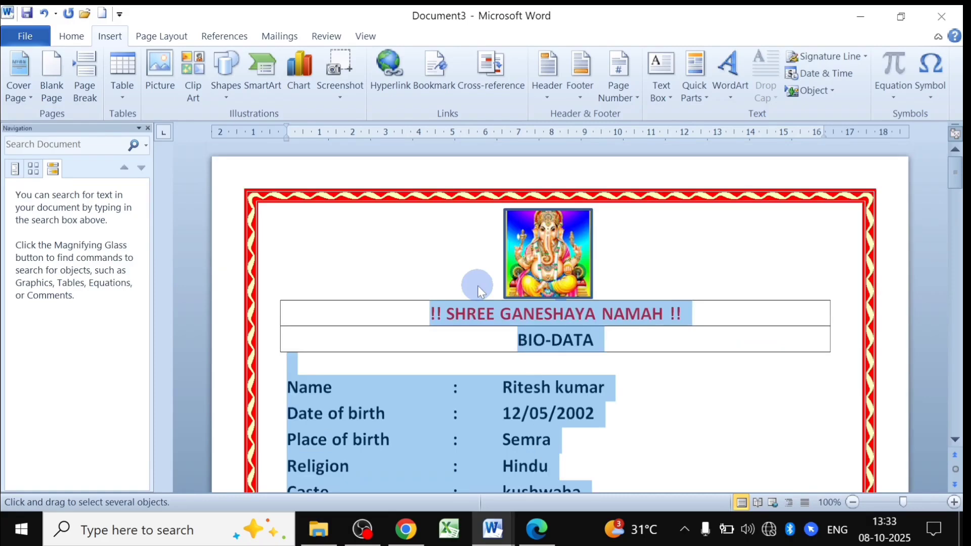